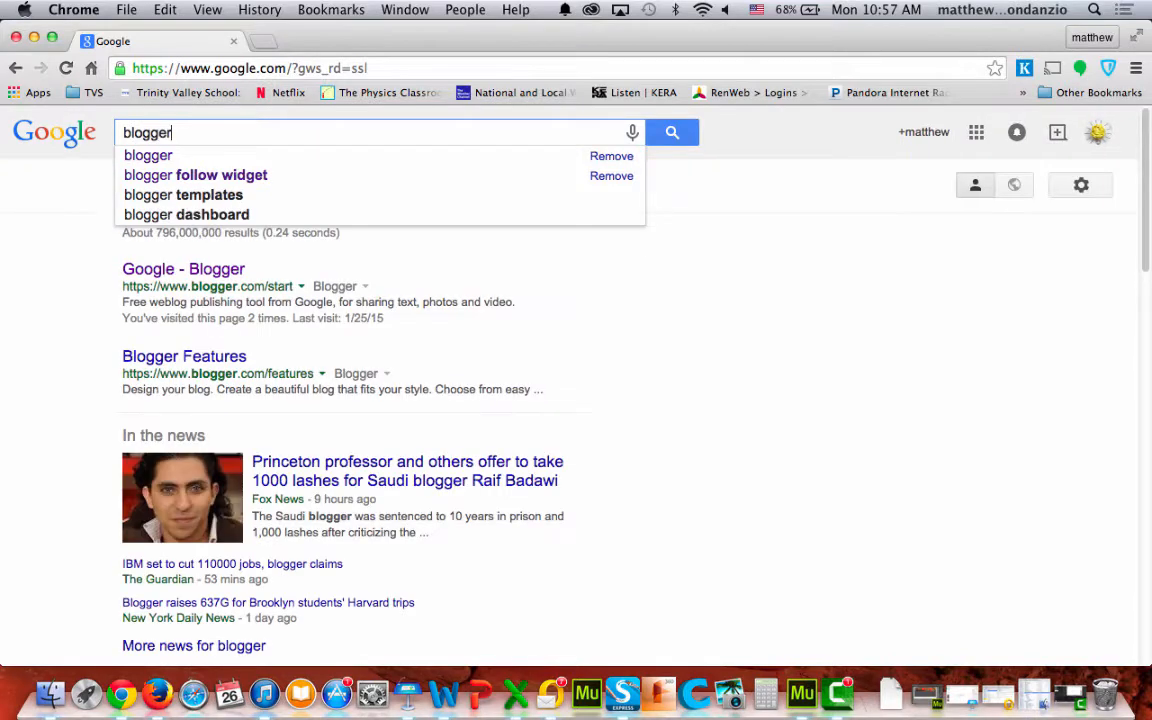
Search Google for blogger, open the Blogger dashboard from the results, and expand the full list of blogs
{"action": "key", "text": "Return"}
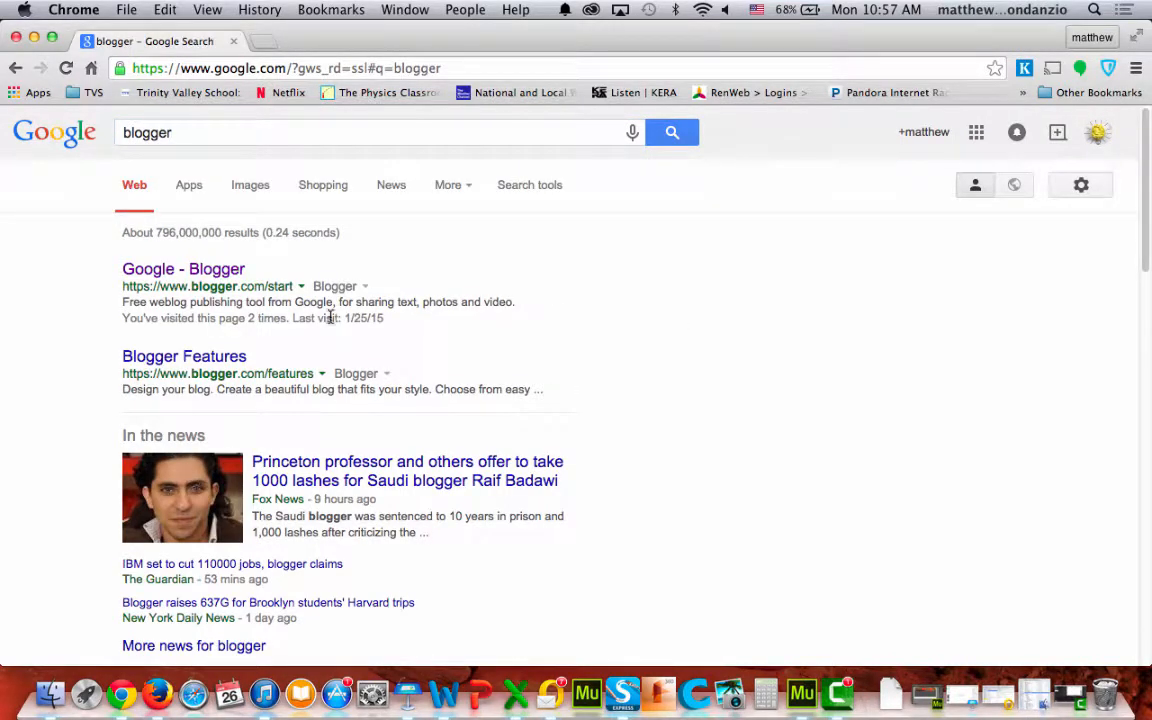
{"action": "left_click", "coordinate": [191, 277]}
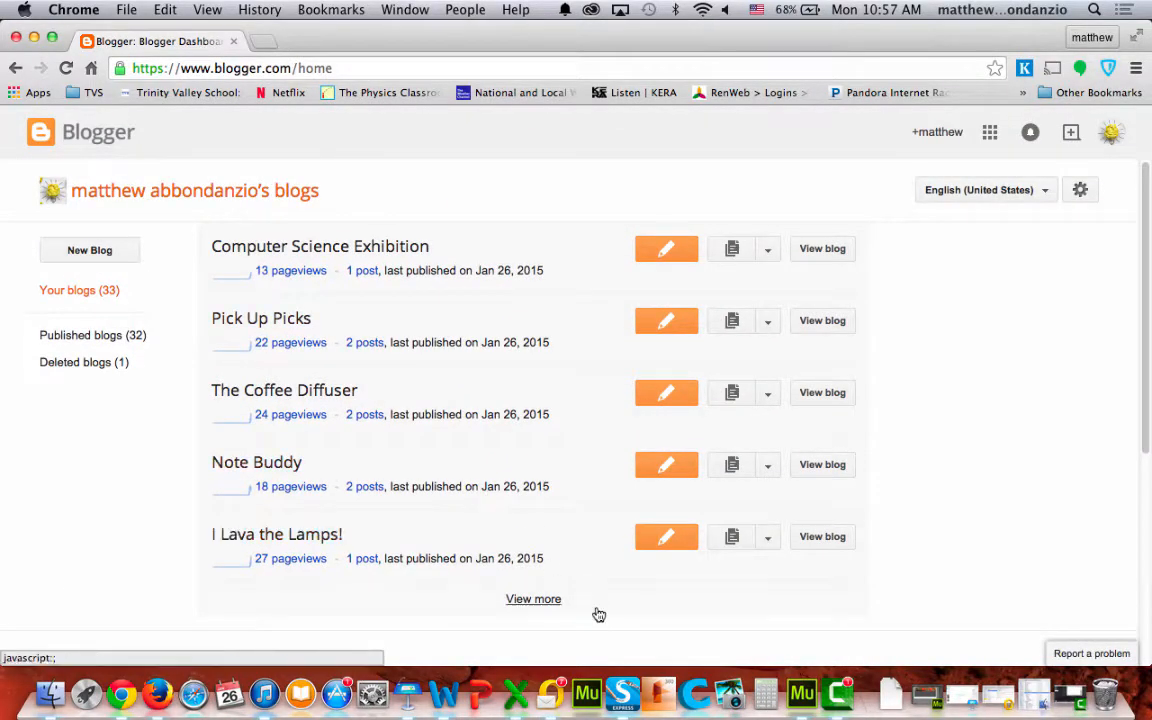
{"action": "left_click", "coordinate": [540, 599]}
Look through the complete list of blogs on the dashboard, from Computer Science Exhibition down to Special Effects 2014
{"action": "scroll", "coordinate": [407, 487], "scroll_direction": "down", "scroll_amount": 6}
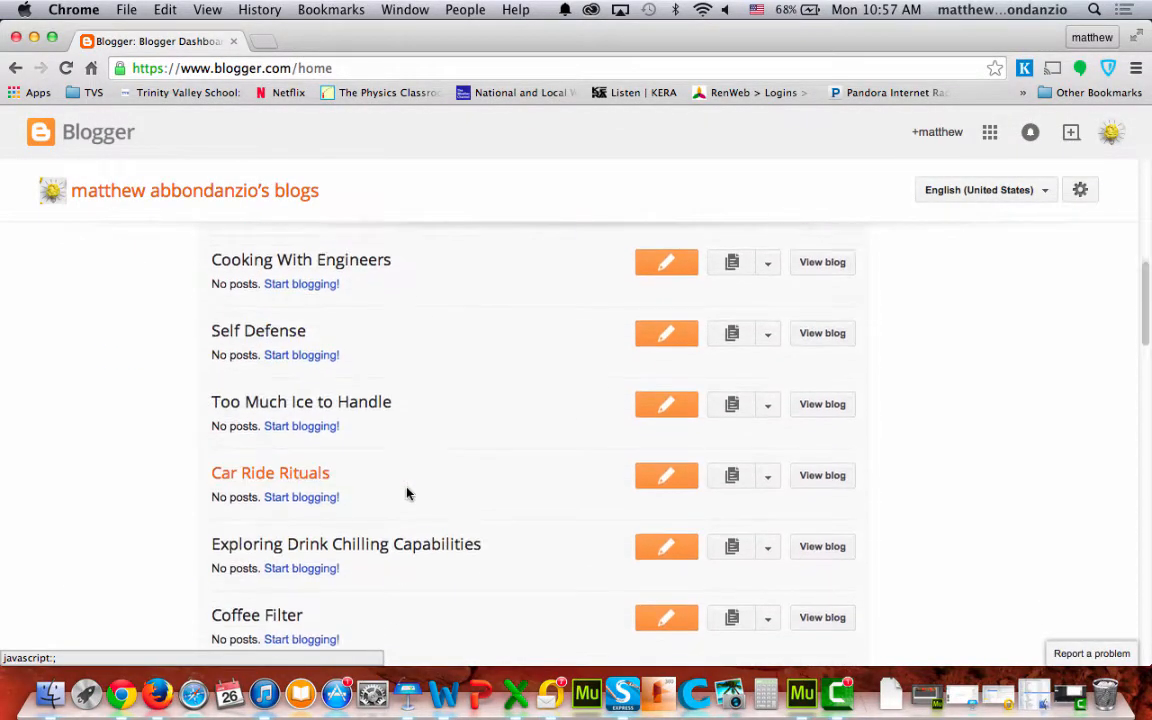
{"action": "scroll", "coordinate": [407, 487], "scroll_direction": "up", "scroll_amount": 4}
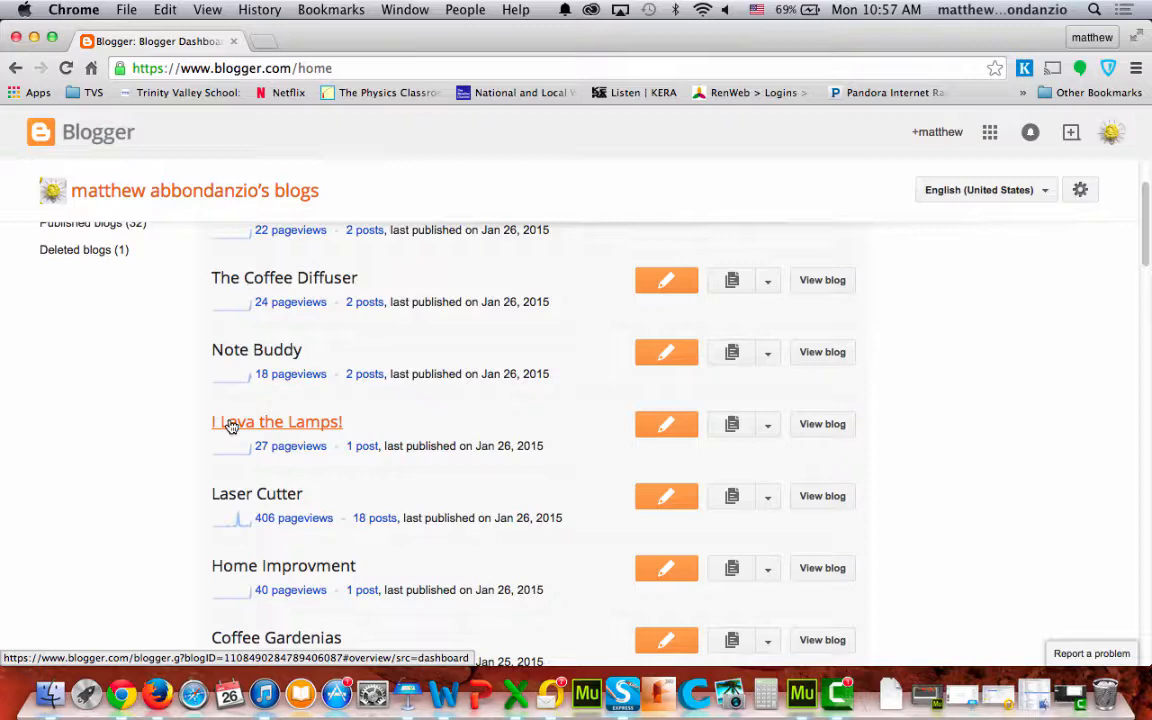
{"action": "scroll", "coordinate": [229, 426], "scroll_direction": "down", "scroll_amount": 2}
{"action": "scroll", "coordinate": [229, 426], "scroll_direction": "down", "scroll_amount": 4}
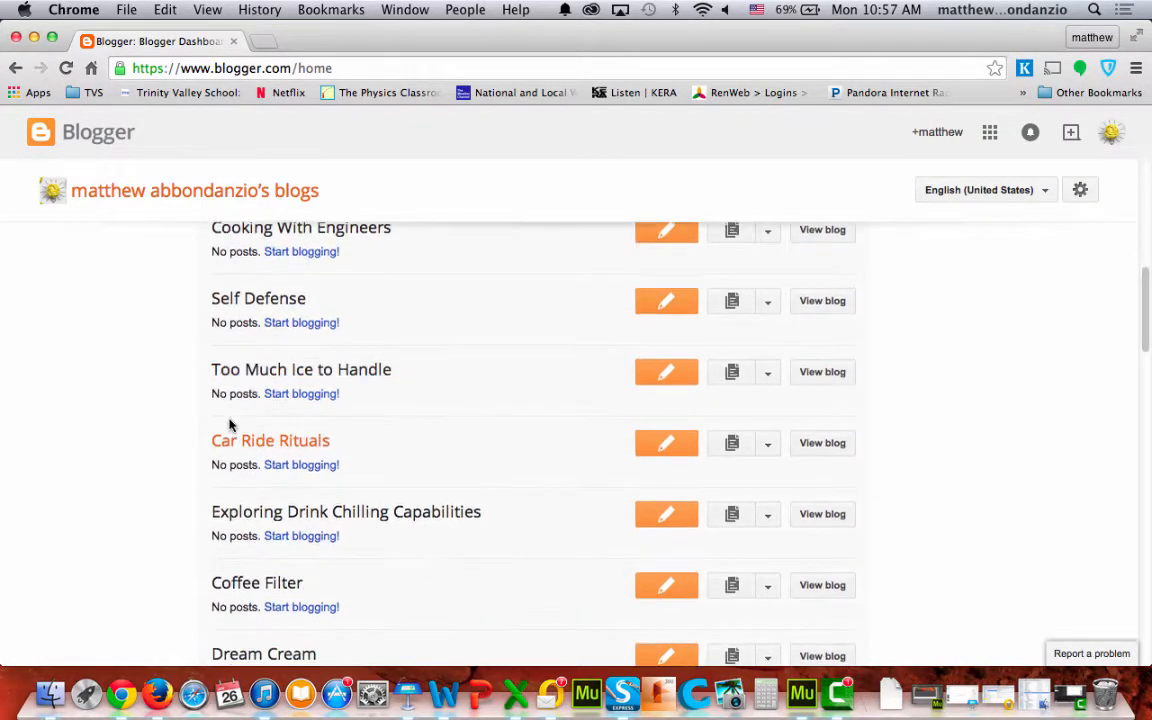
{"action": "scroll", "coordinate": [229, 426], "scroll_direction": "up", "scroll_amount": 6}
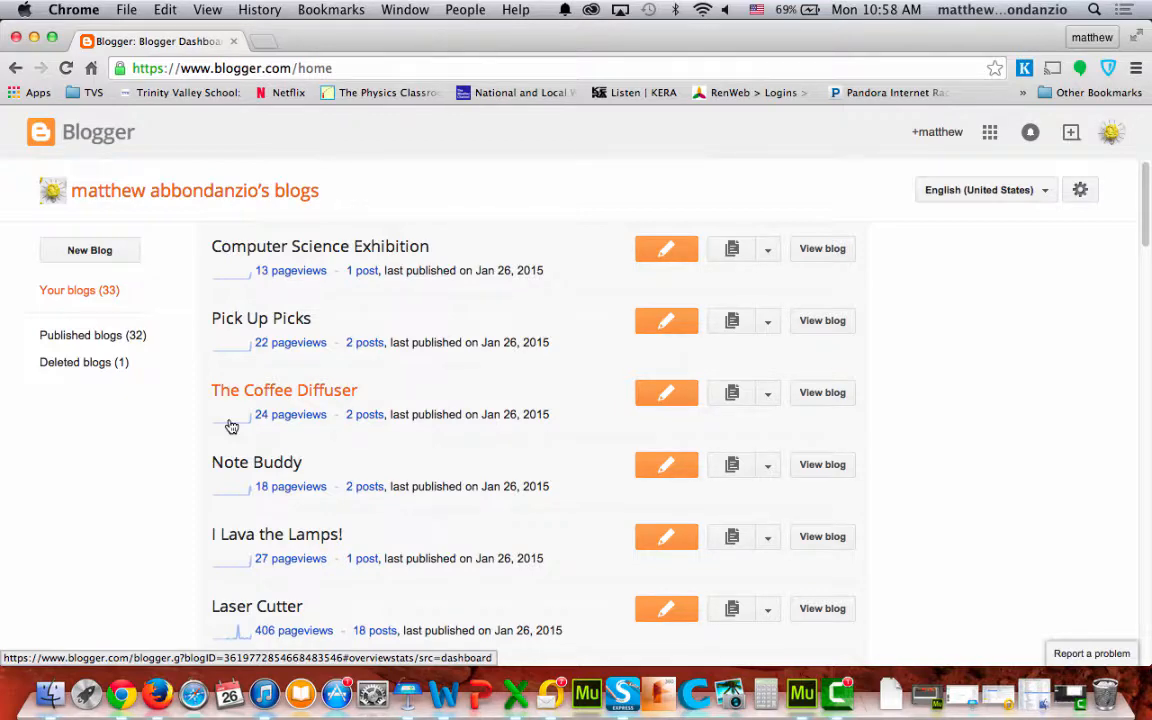
{"action": "scroll", "coordinate": [230, 427], "scroll_direction": "down", "scroll_amount": 10}
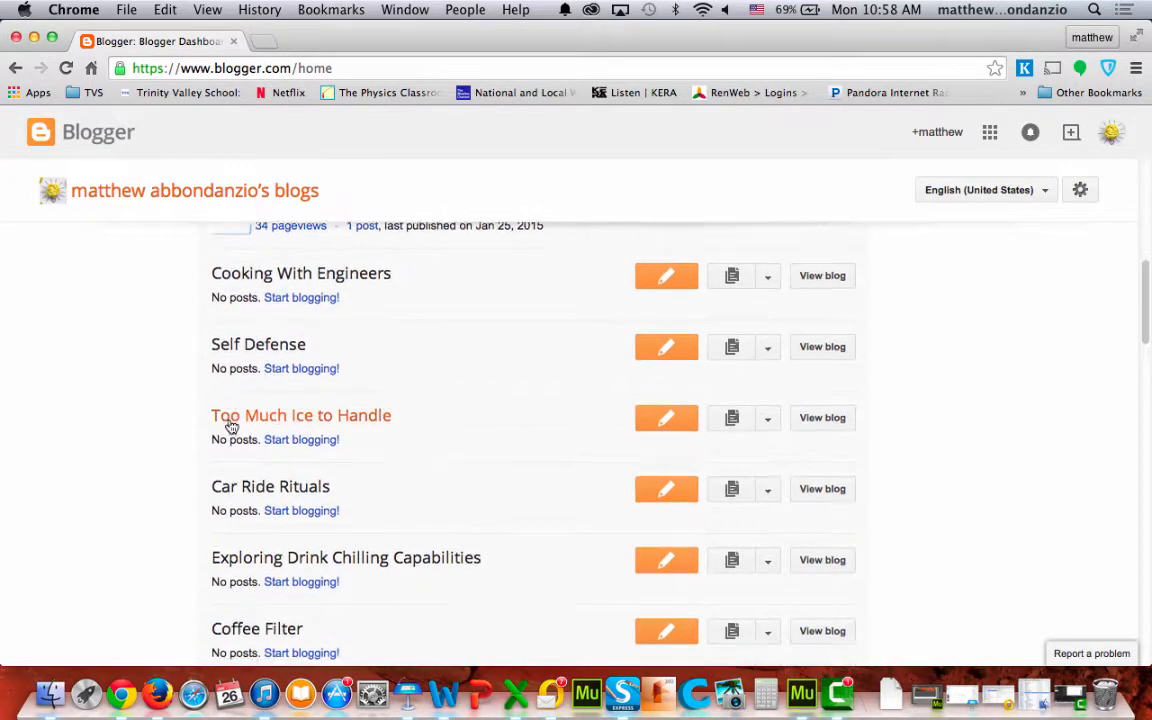
{"action": "scroll", "coordinate": [230, 427], "scroll_direction": "down", "scroll_amount": 10}
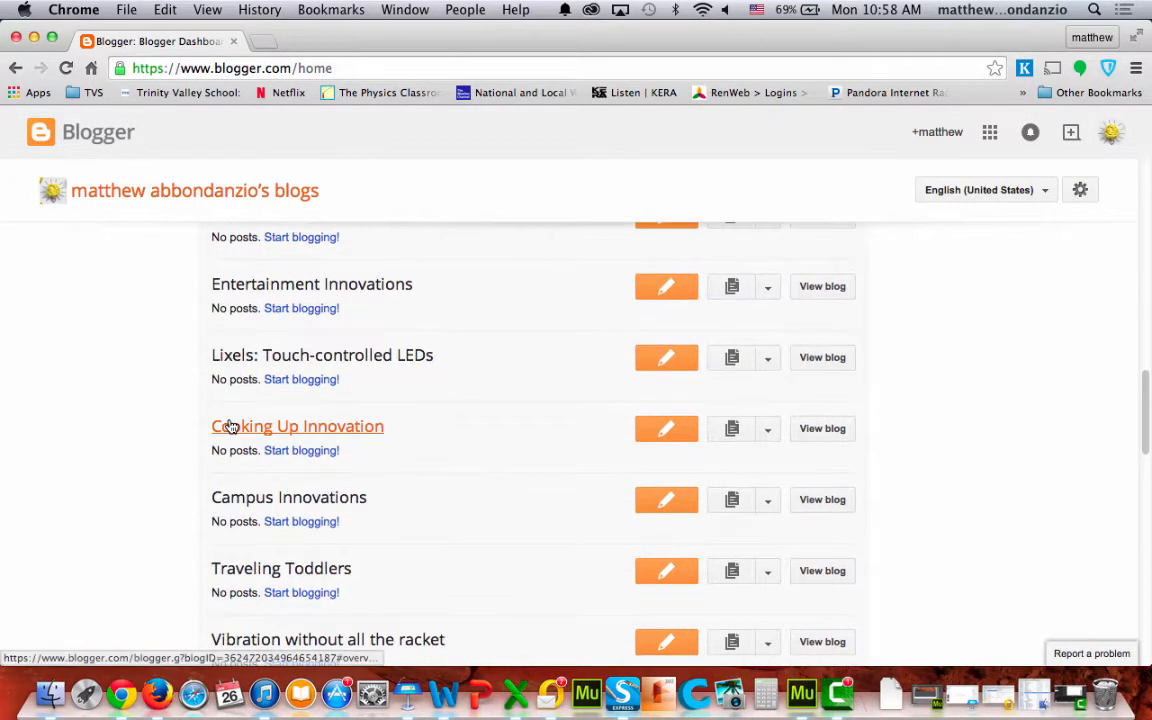
{"action": "scroll", "coordinate": [230, 425], "scroll_direction": "down", "scroll_amount": 8}
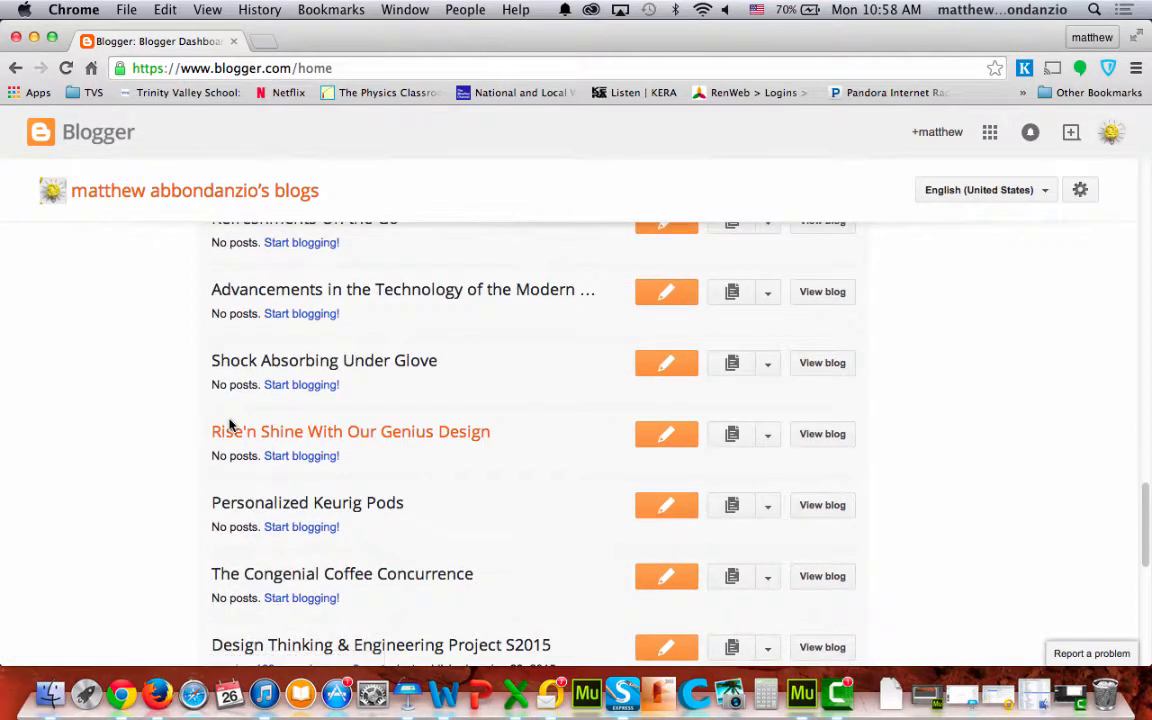
{"action": "scroll", "coordinate": [230, 425], "scroll_direction": "down", "scroll_amount": 5}
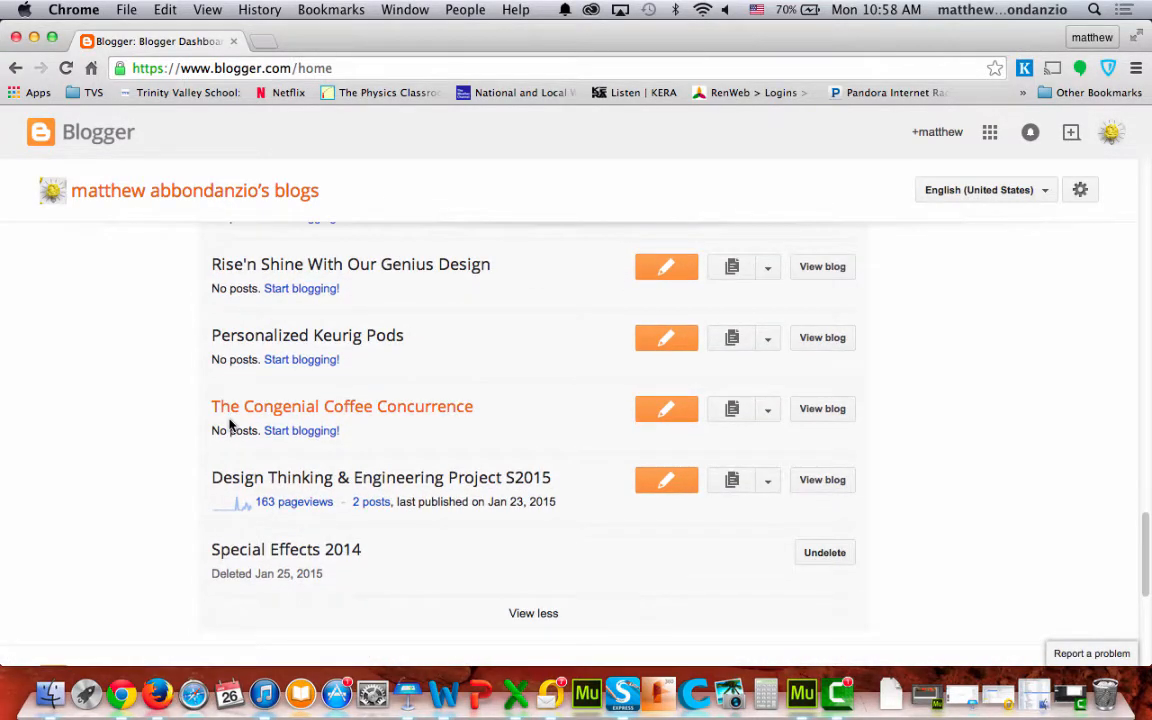
{"action": "scroll", "coordinate": [231, 427], "scroll_direction": "down", "scroll_amount": 2}
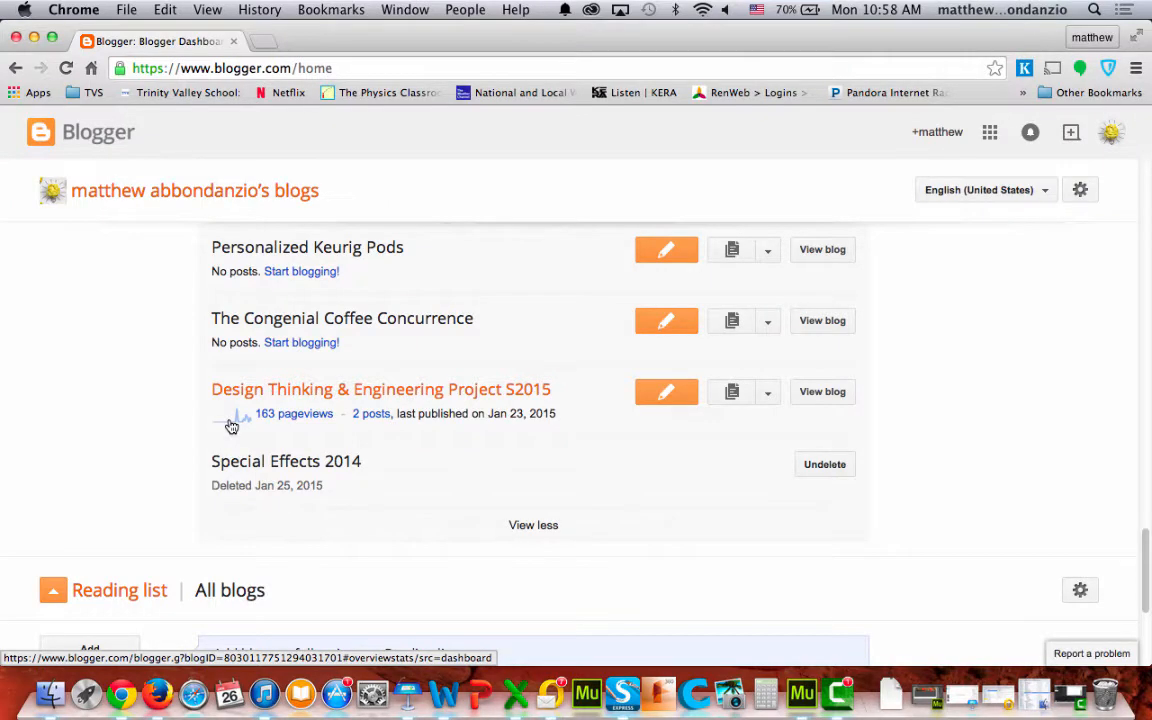
{"action": "scroll", "coordinate": [230, 425], "scroll_direction": "up", "scroll_amount": 10}
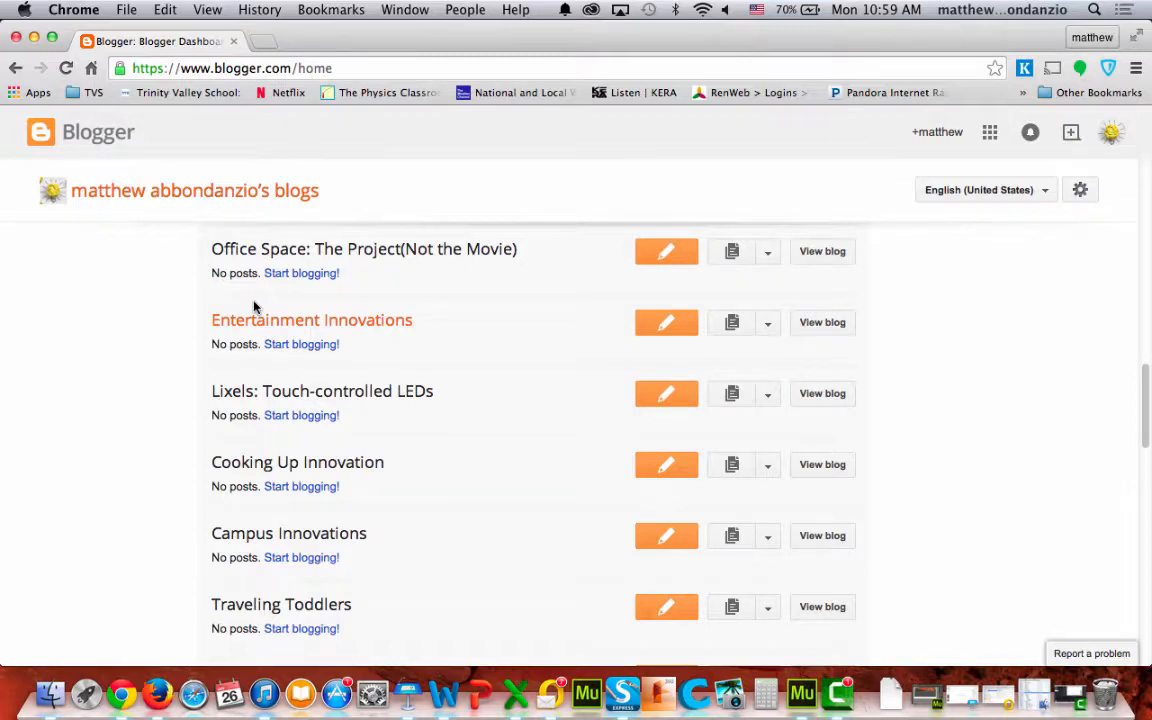
{"action": "left_click", "coordinate": [734, 249]}
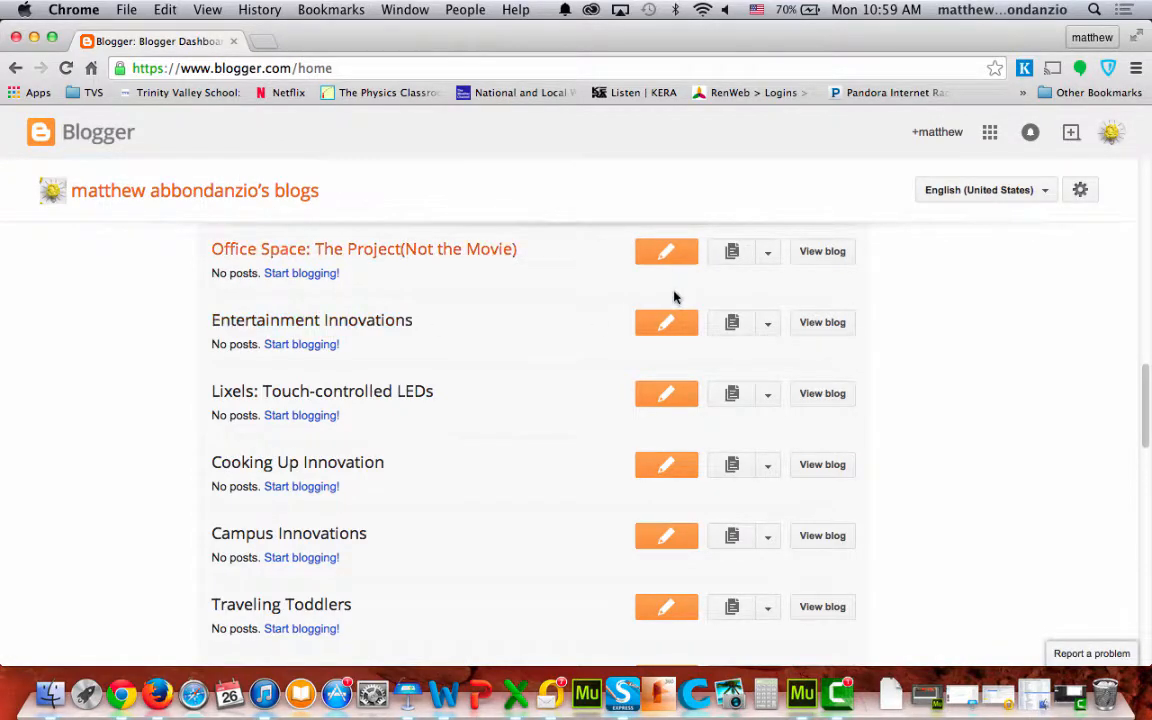
{"action": "scroll", "coordinate": [650, 337], "scroll_direction": "down", "scroll_amount": 10}
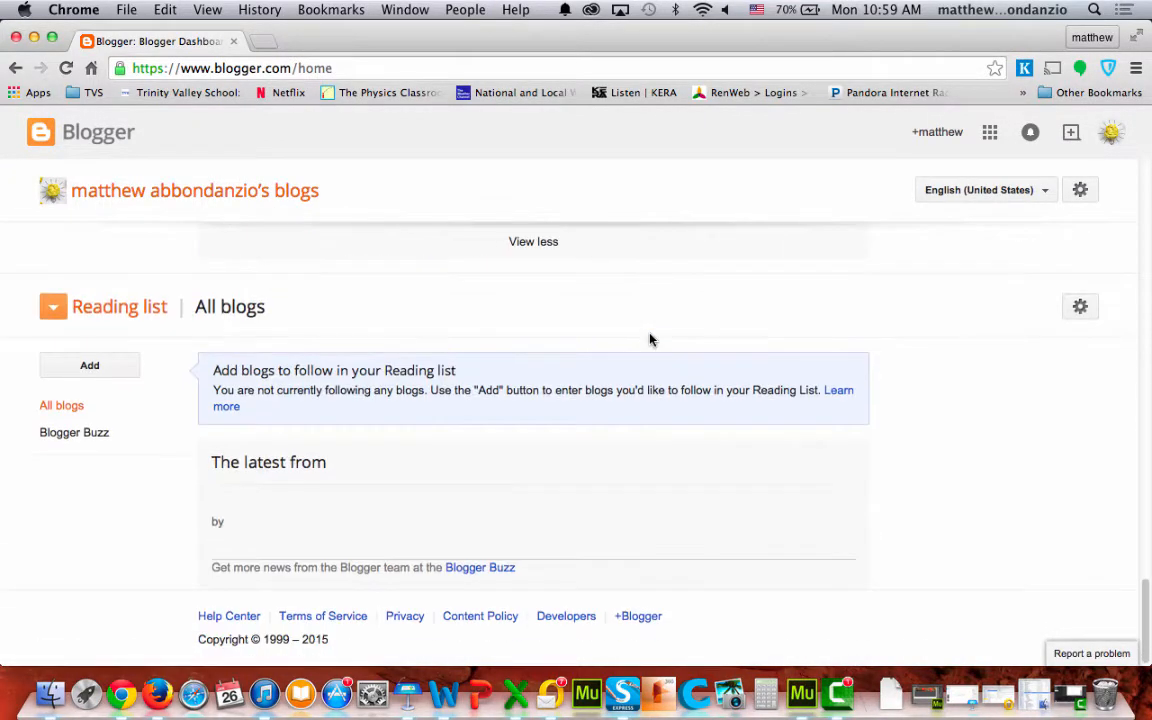
{"action": "scroll", "coordinate": [650, 340], "scroll_direction": "up", "scroll_amount": 5}
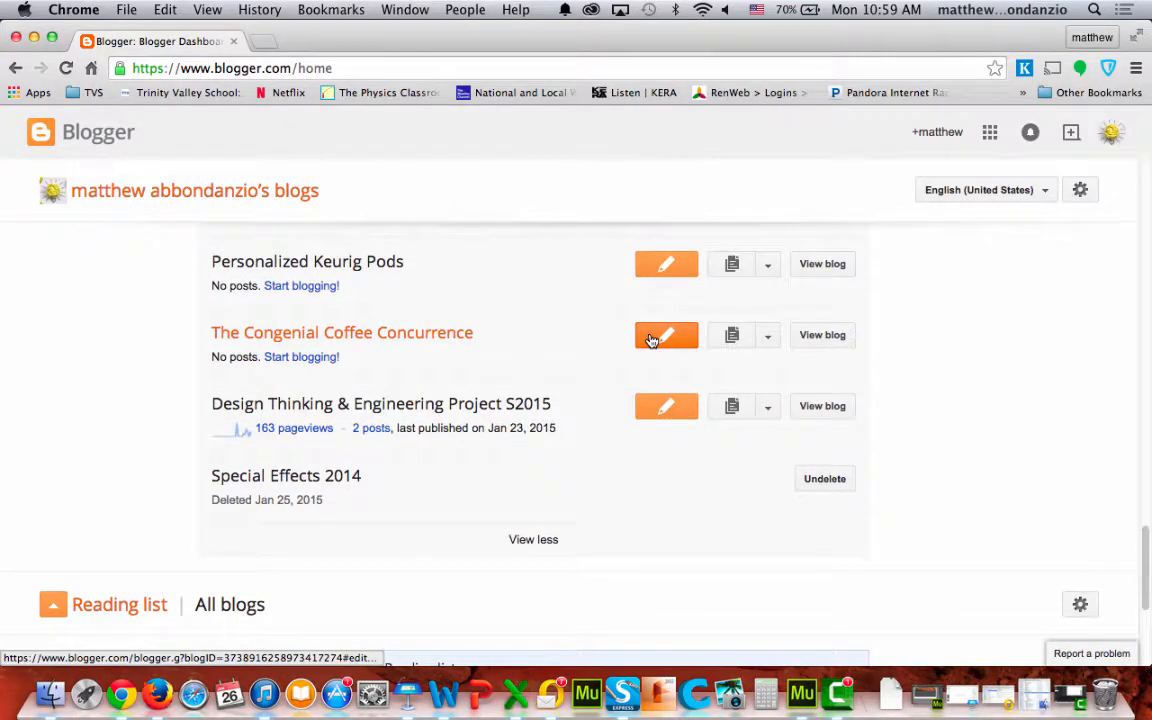
{"action": "scroll", "coordinate": [650, 337], "scroll_direction": "up", "scroll_amount": 2}
{"action": "scroll", "coordinate": [650, 337], "scroll_direction": "down", "scroll_amount": 2}
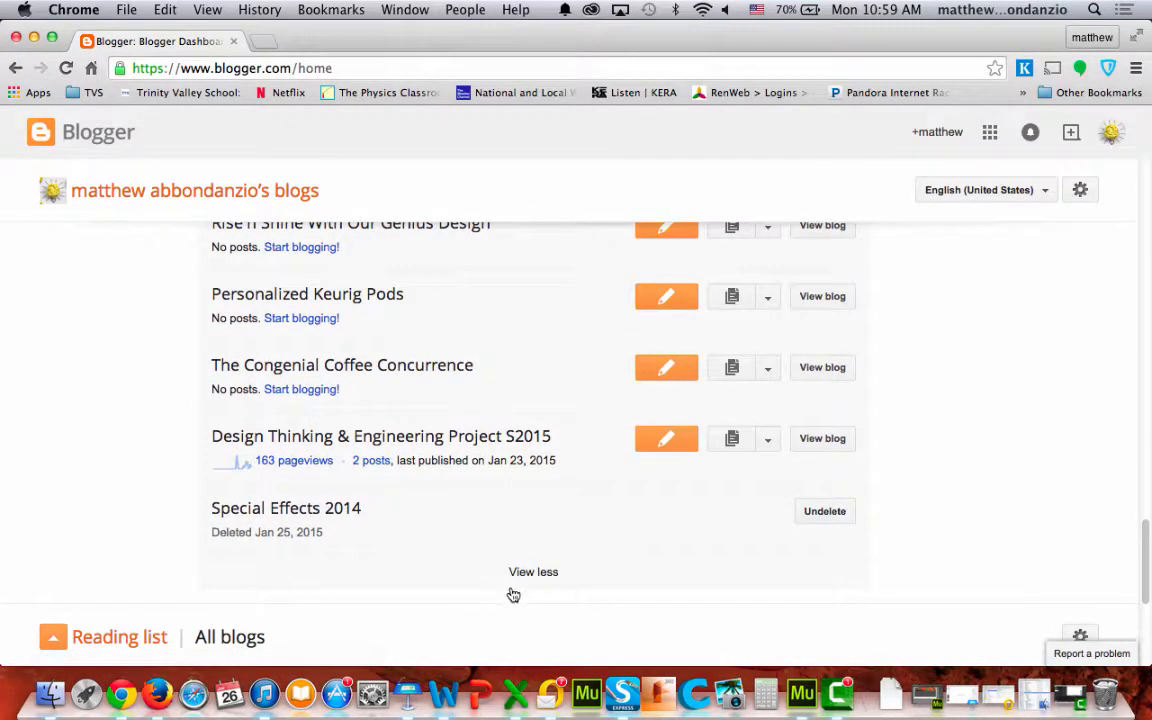
{"action": "scroll", "coordinate": [496, 527], "scroll_direction": "up", "scroll_amount": 10}
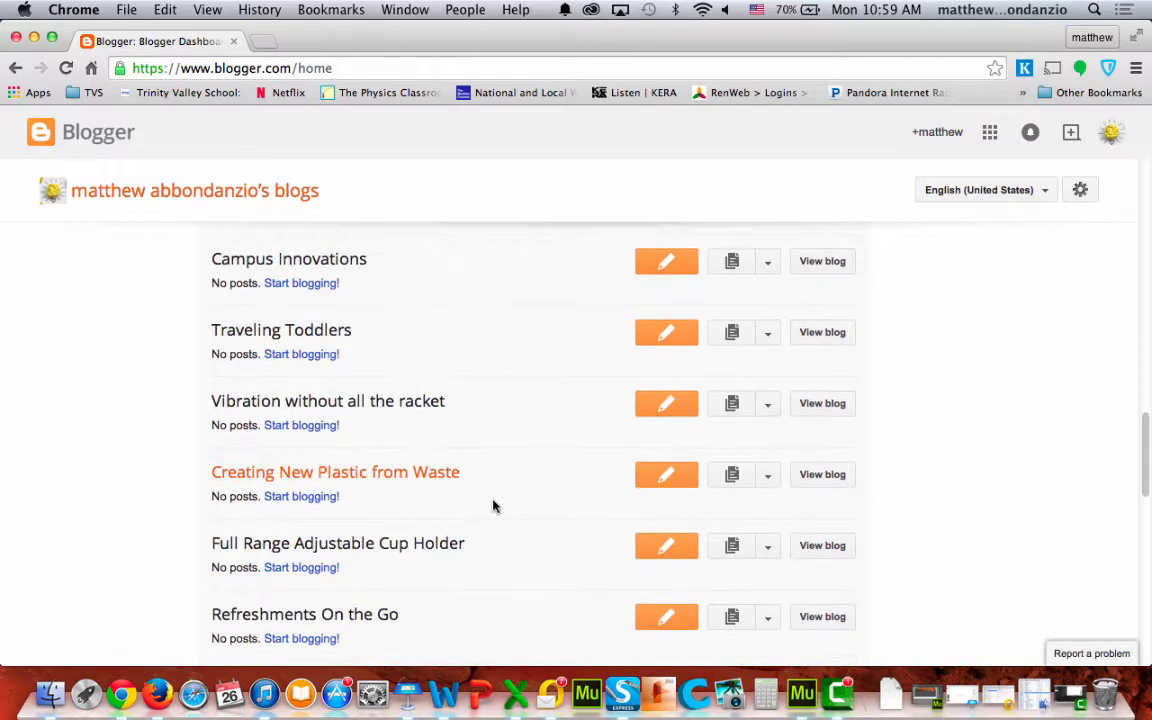
{"action": "scroll", "coordinate": [493, 506], "scroll_direction": "up", "scroll_amount": 15}
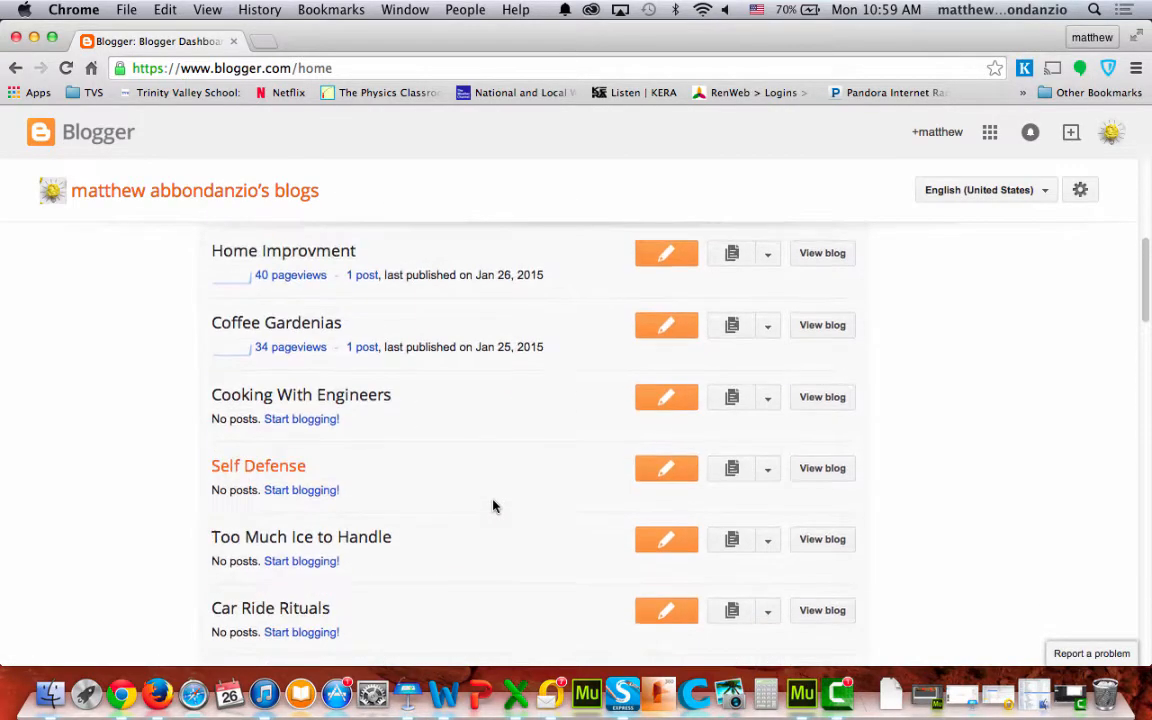
Open the published Laser Cutter blog from the dashboard and browse its posts in Classic view
{"action": "scroll", "coordinate": [493, 506], "scroll_direction": "up", "scroll_amount": 3}
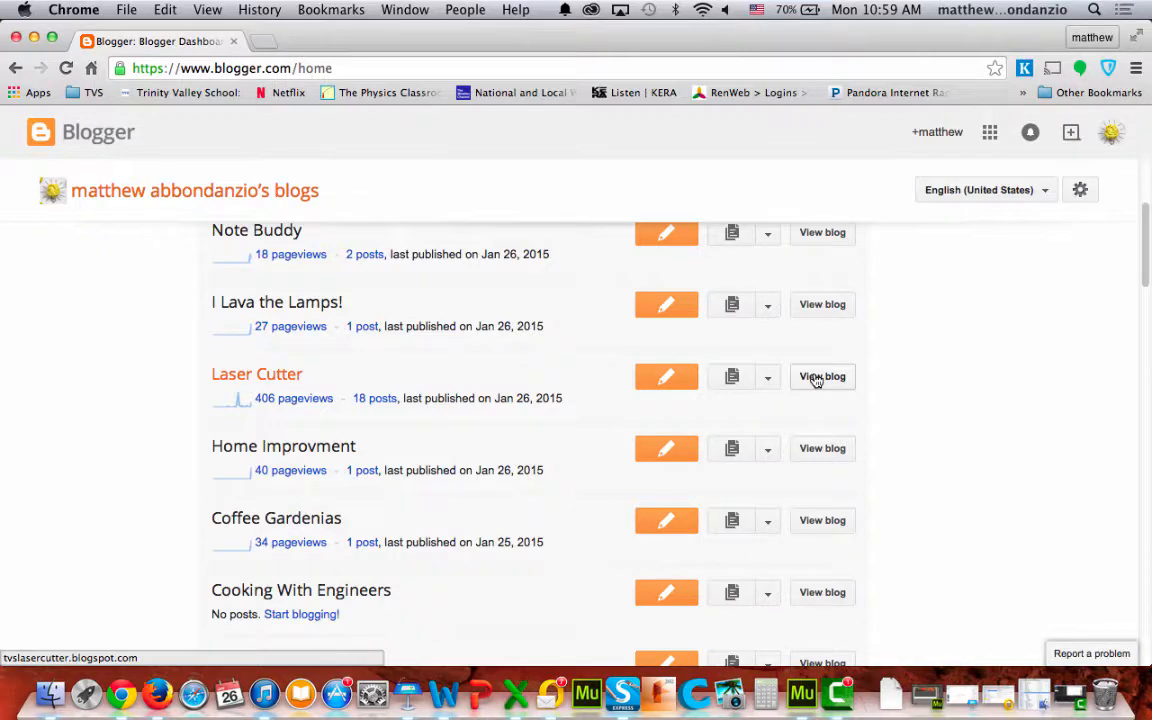
{"action": "left_click", "coordinate": [816, 380]}
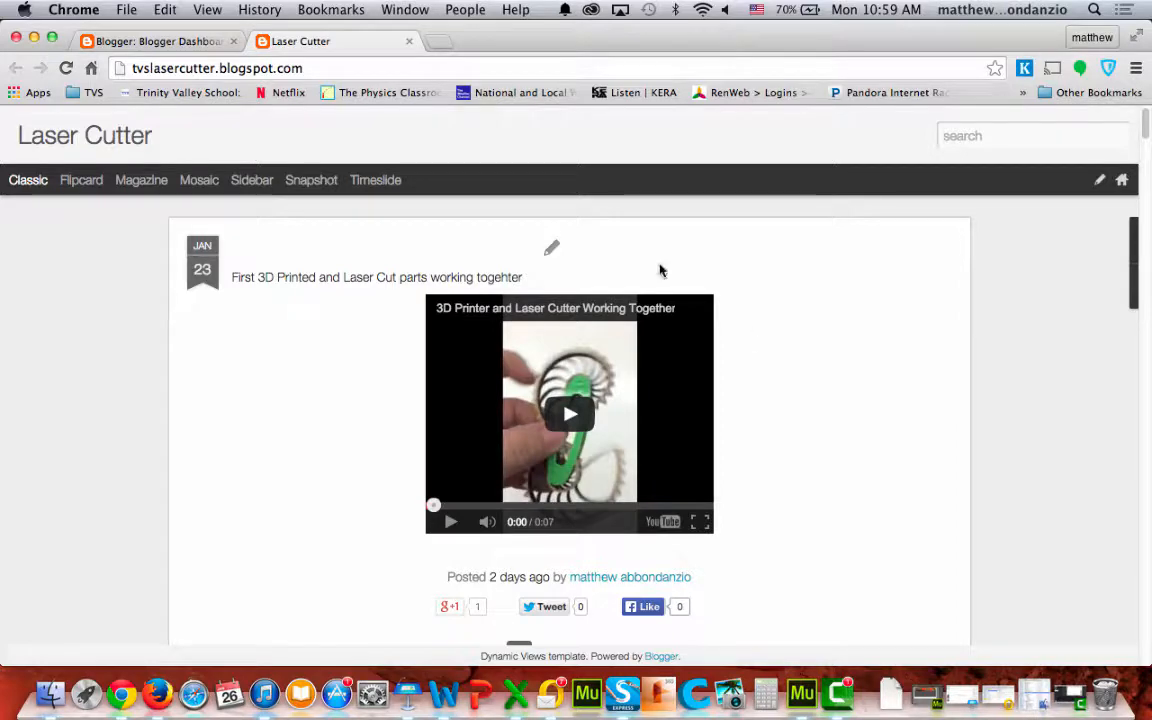
{"action": "scroll", "coordinate": [620, 390], "scroll_direction": "down", "scroll_amount": 10}
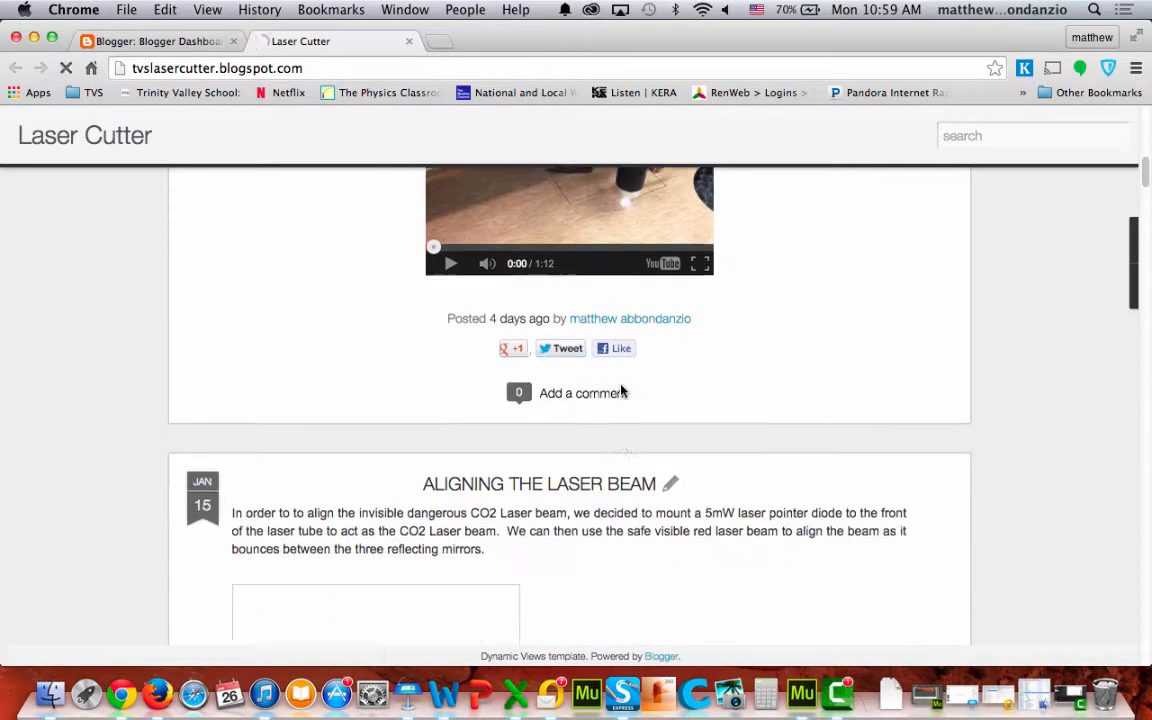
{"action": "scroll", "coordinate": [617, 391], "scroll_direction": "up", "scroll_amount": 15}
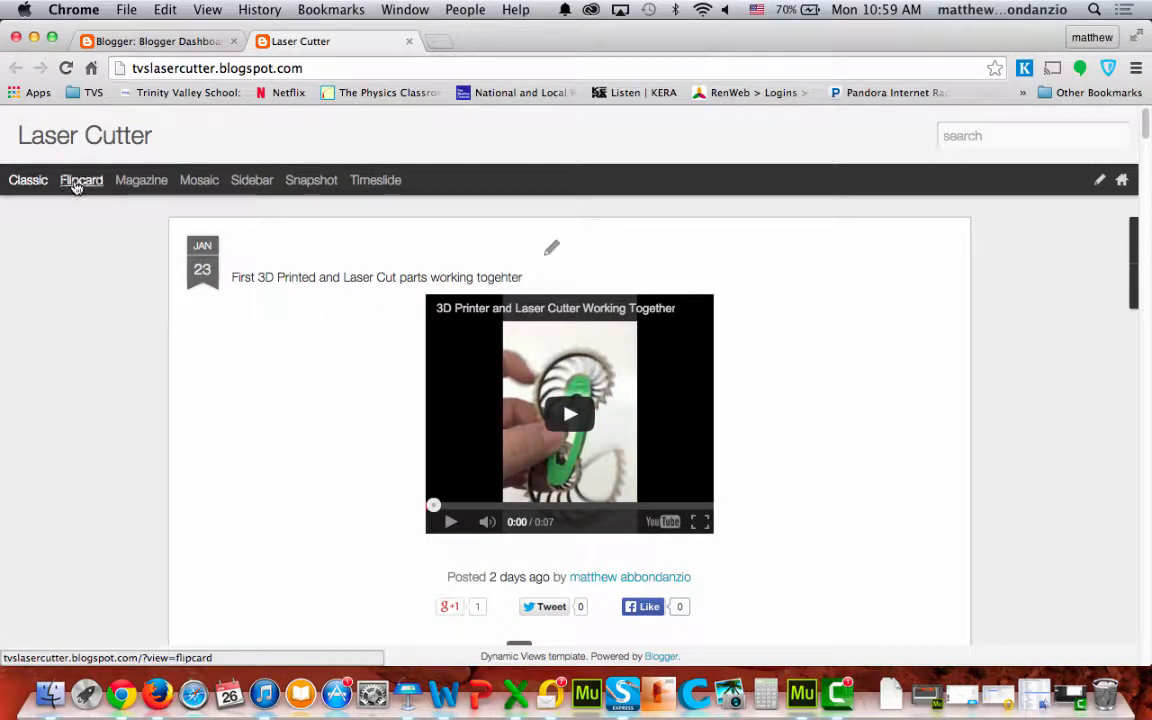
Switch the Laser Cutter blog to Flipcard view, read the Electronics Test post and close it, and highlight the blog's web address
{"action": "left_click", "coordinate": [77, 186]}
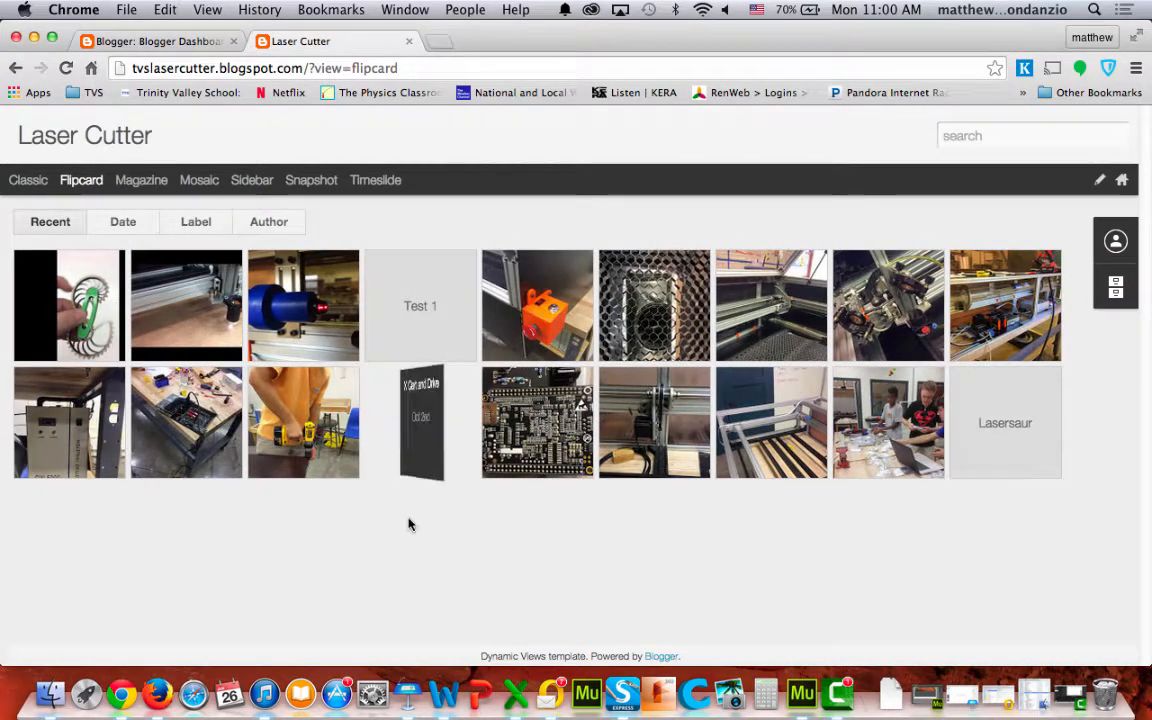
{"action": "left_click", "coordinate": [191, 405]}
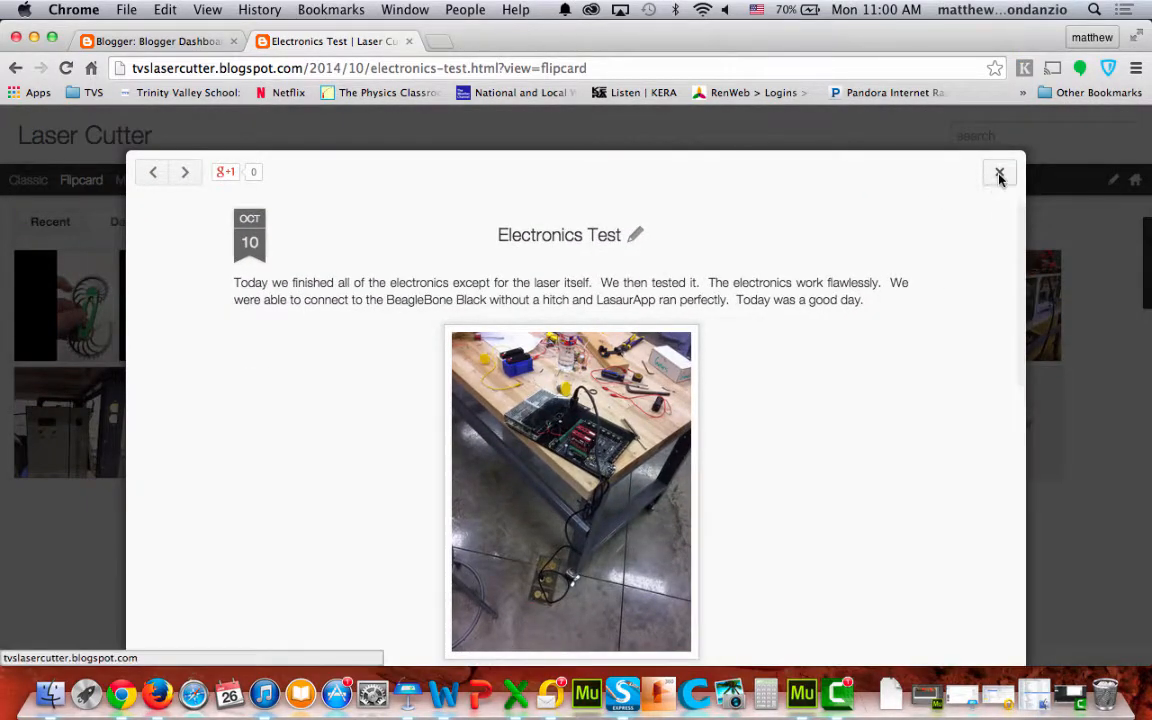
{"action": "left_click", "coordinate": [1000, 176]}
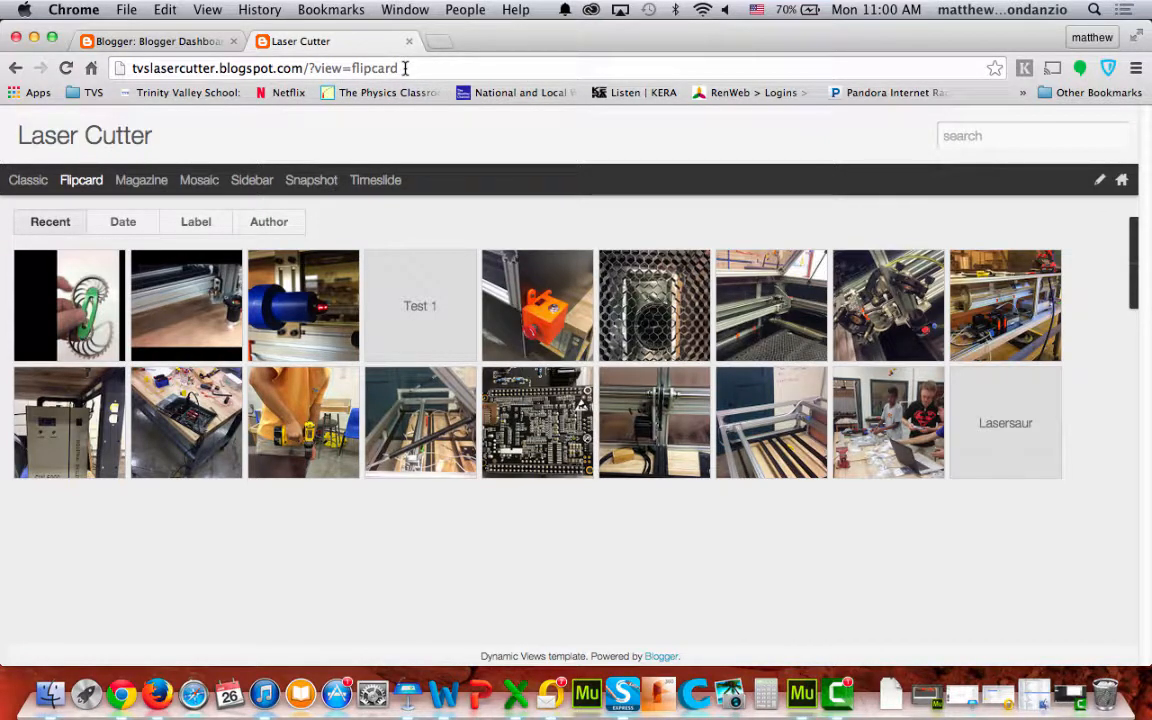
{"action": "left_click_drag", "start_coordinate": [405, 68], "coordinate": [130, 68]}
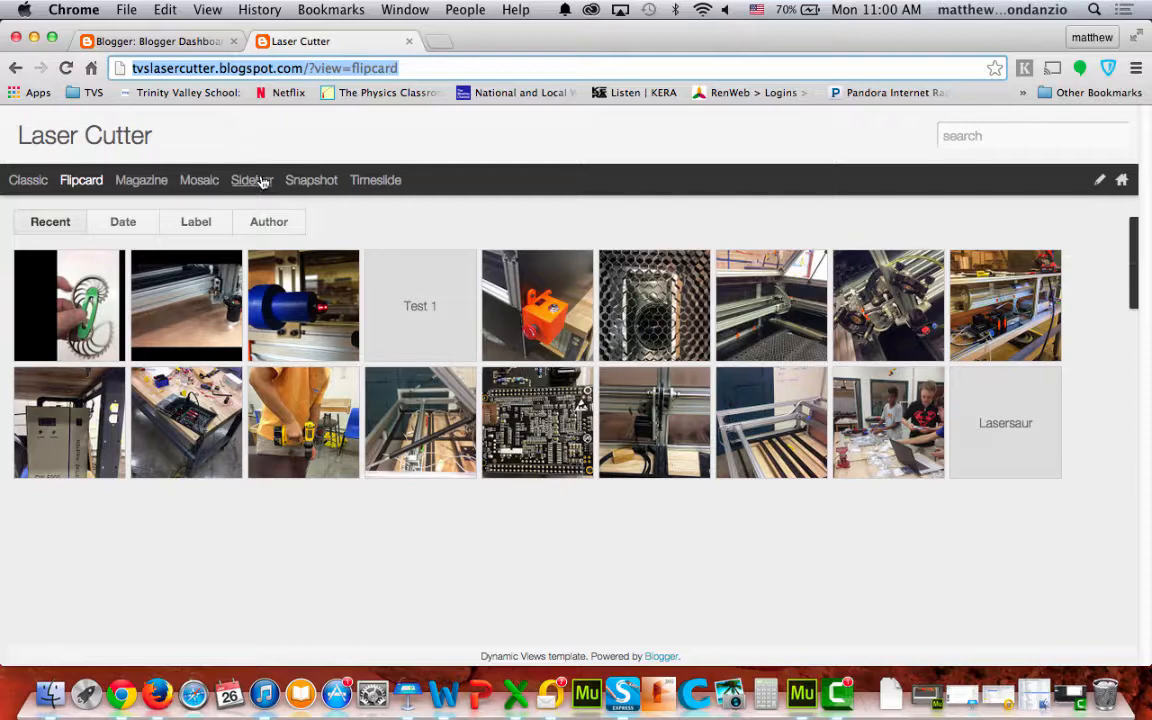
Browse the Laser Cutter blog's posts in Magazine view and switch to Mosaic view
{"action": "left_click", "coordinate": [141, 182]}
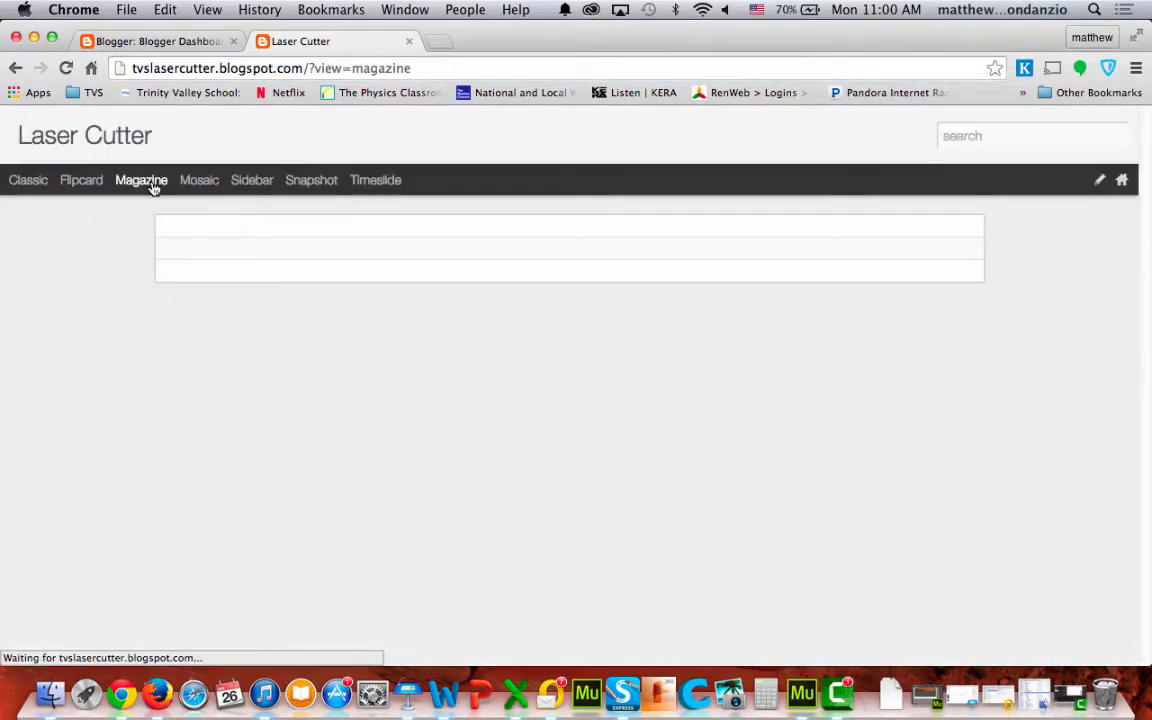
{"action": "scroll", "coordinate": [385, 467], "scroll_direction": "down", "scroll_amount": 5}
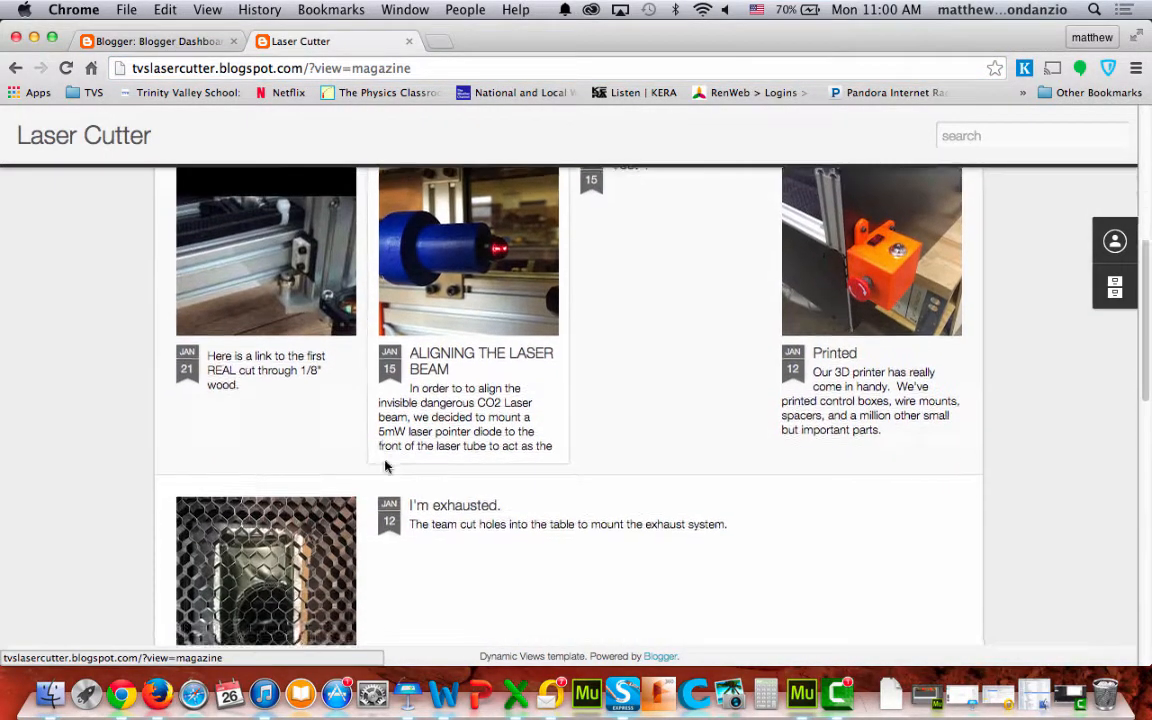
{"action": "scroll", "coordinate": [386, 465], "scroll_direction": "up", "scroll_amount": 5}
{"action": "left_click", "coordinate": [187, 184]}
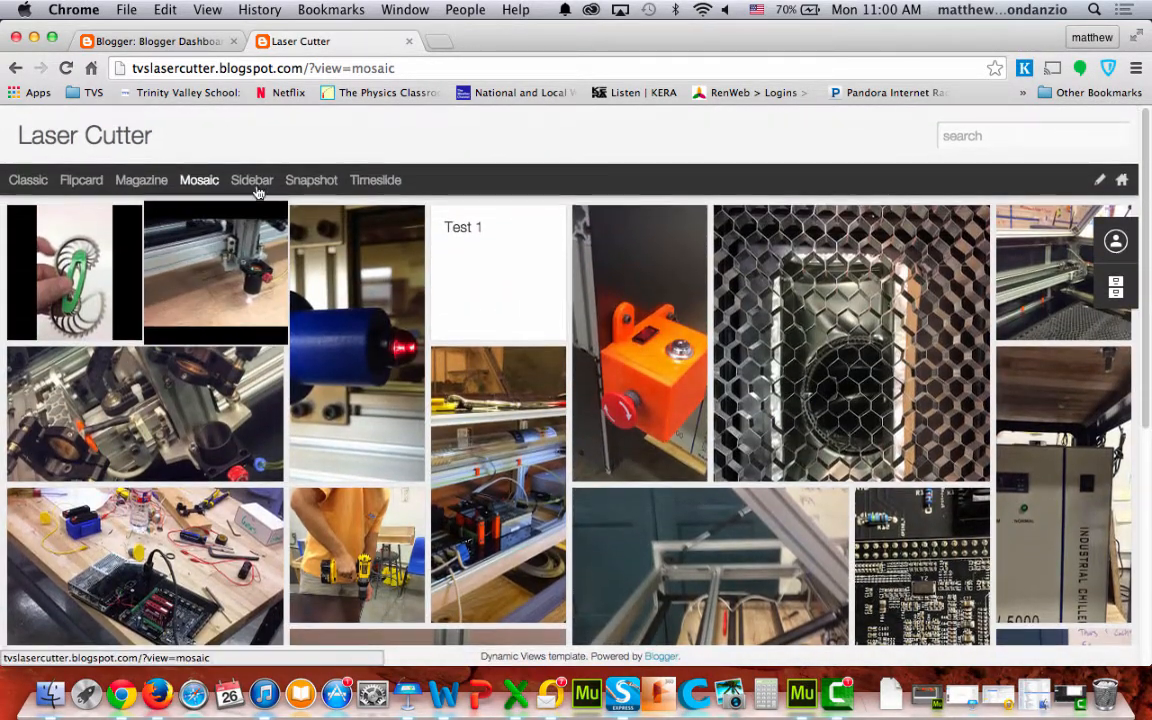
Switch the blog to Sidebar view and view the posts Printed and I'm exhausted
{"action": "left_click", "coordinate": [253, 182]}
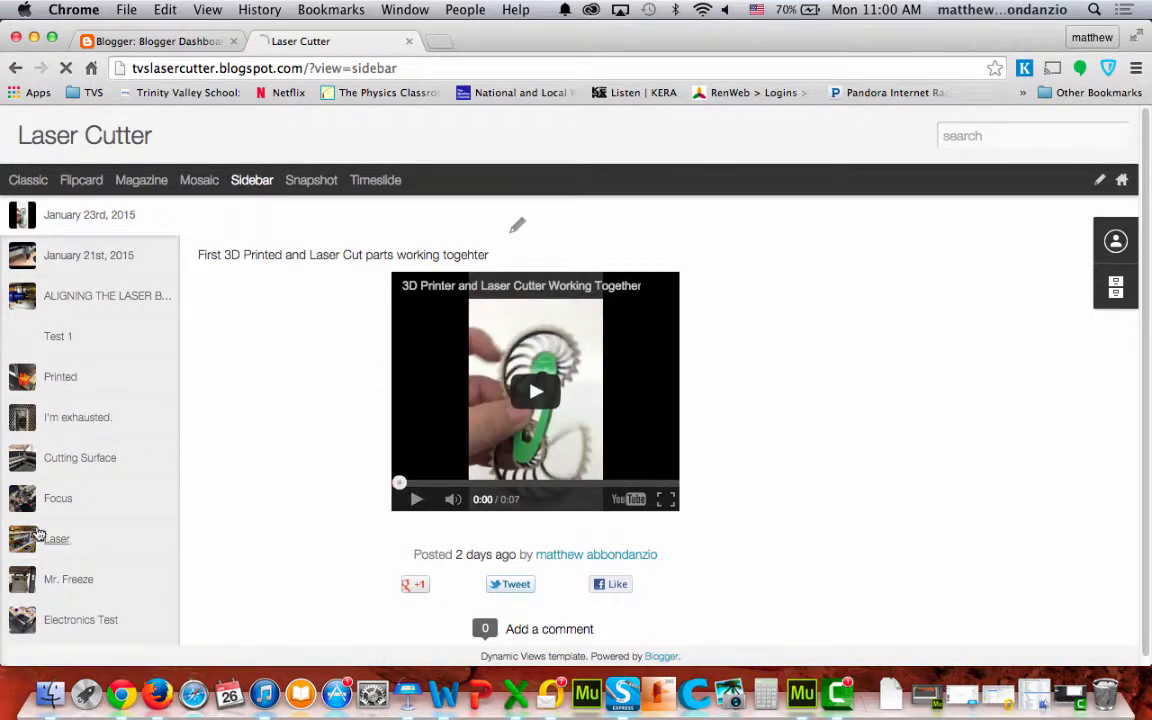
{"action": "left_click", "coordinate": [60, 377]}
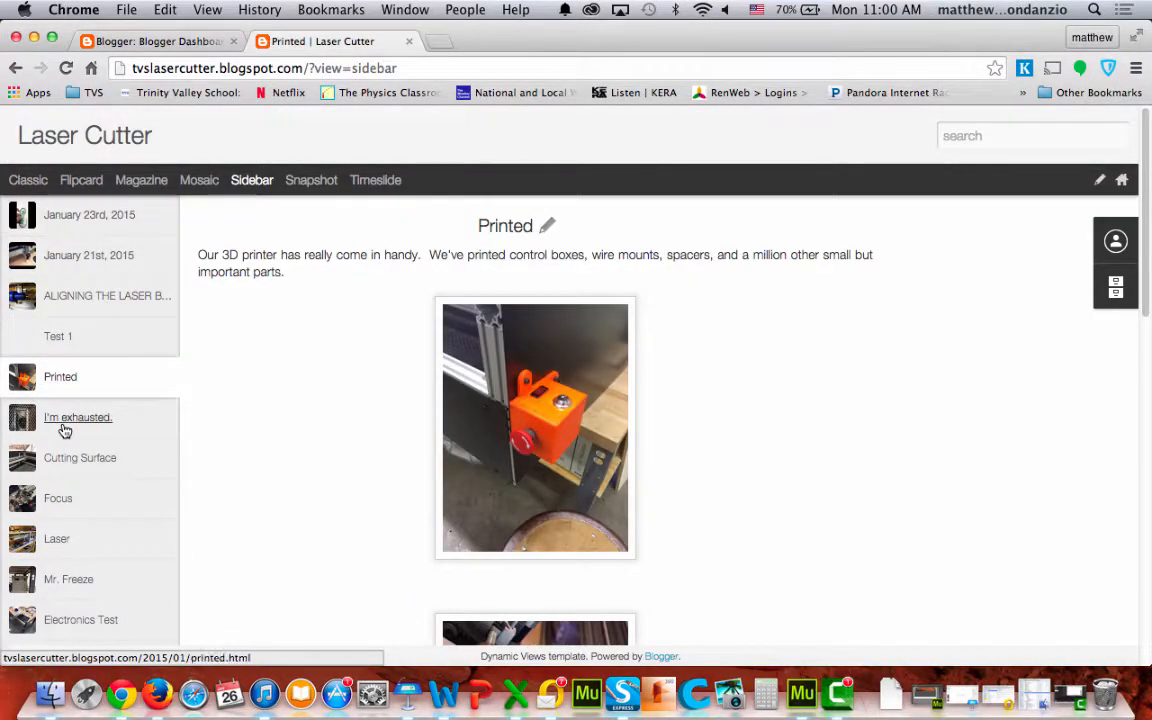
{"action": "left_click", "coordinate": [63, 421]}
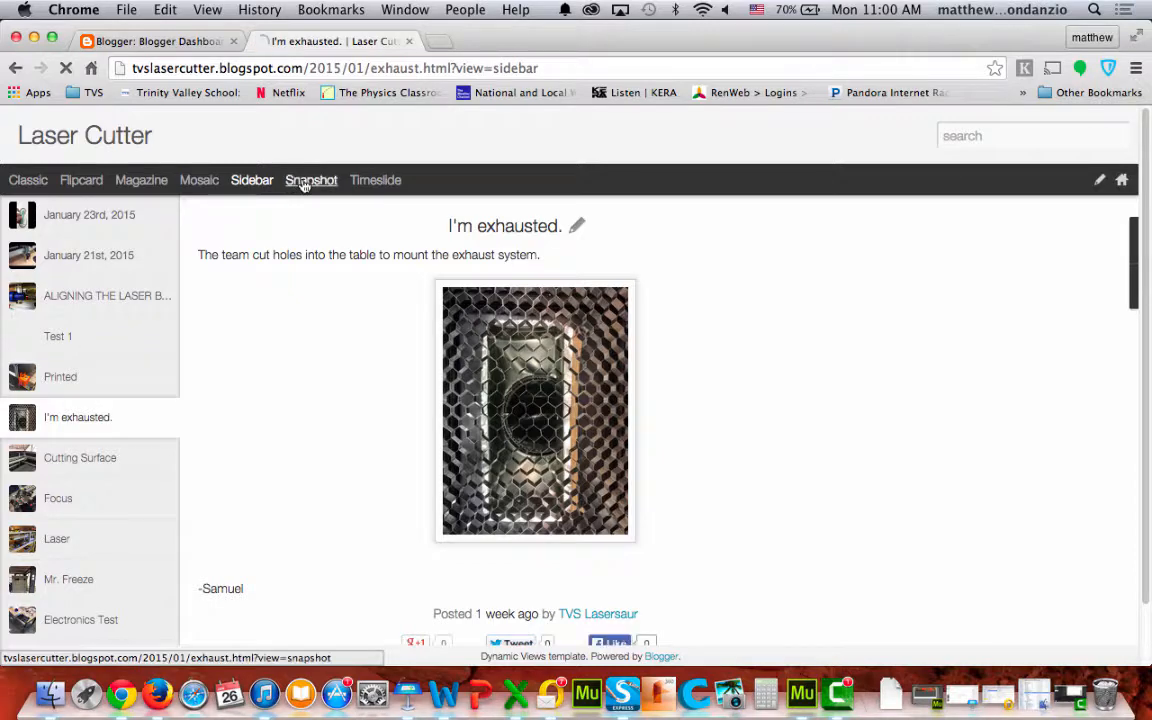
View the I'm exhausted post in Snapshot and Timeslide layouts, ending with Magazine view
{"action": "left_click", "coordinate": [303, 185]}
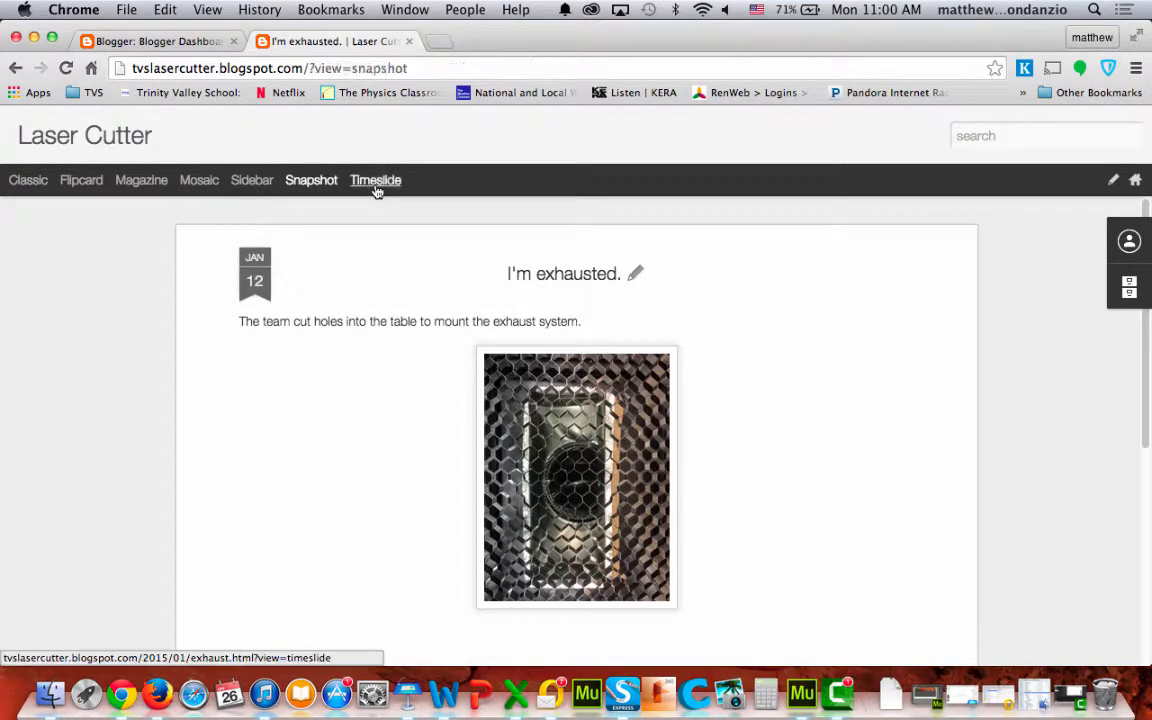
{"action": "left_click", "coordinate": [377, 187]}
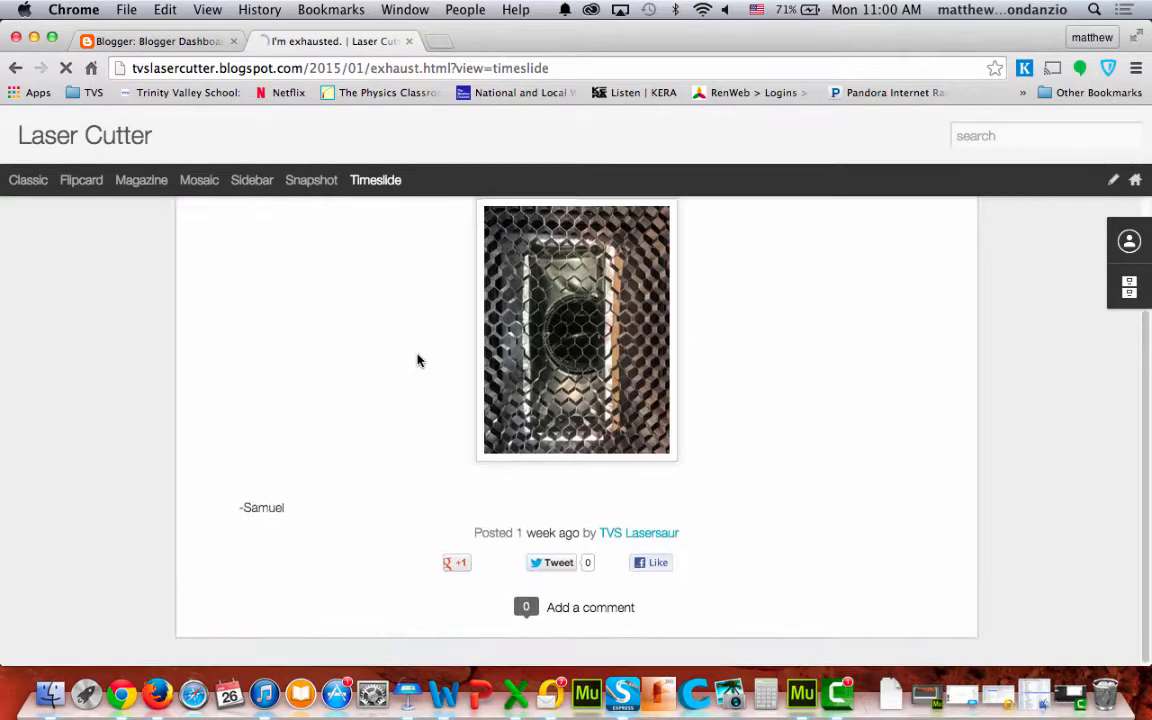
{"action": "left_click", "coordinate": [163, 184]}
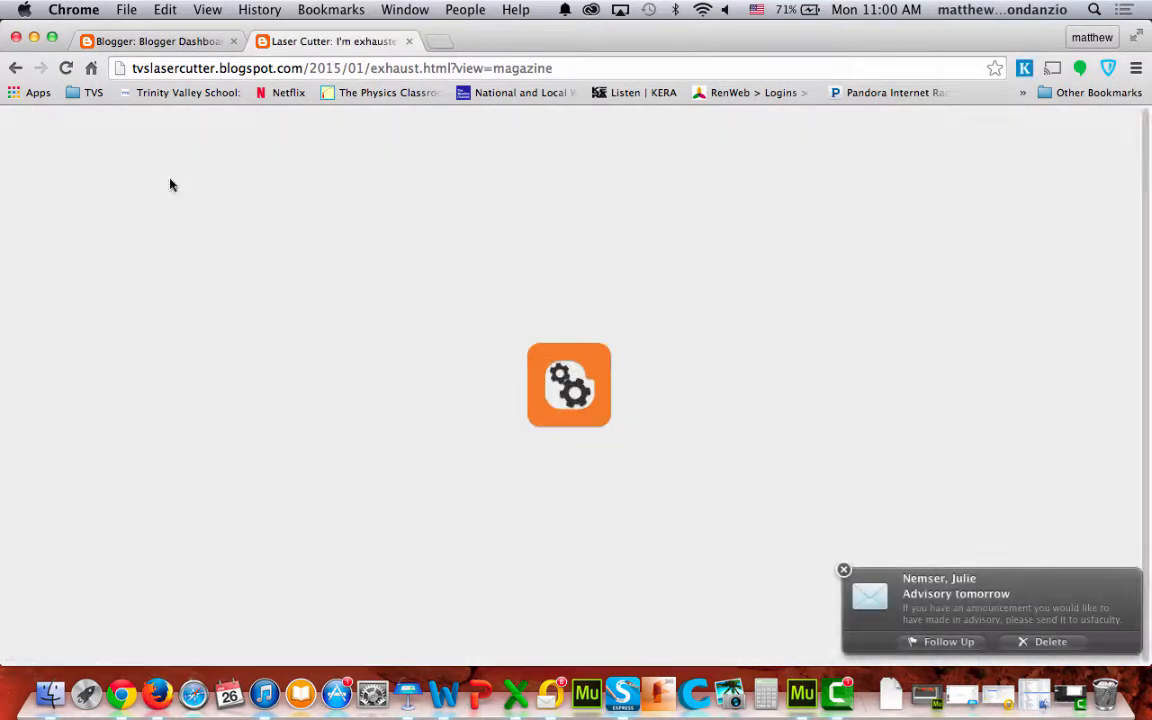
Dismiss the mail notification and view the I'm exhausted post in Classic view, including its comment section
{"action": "left_click", "coordinate": [844, 571]}
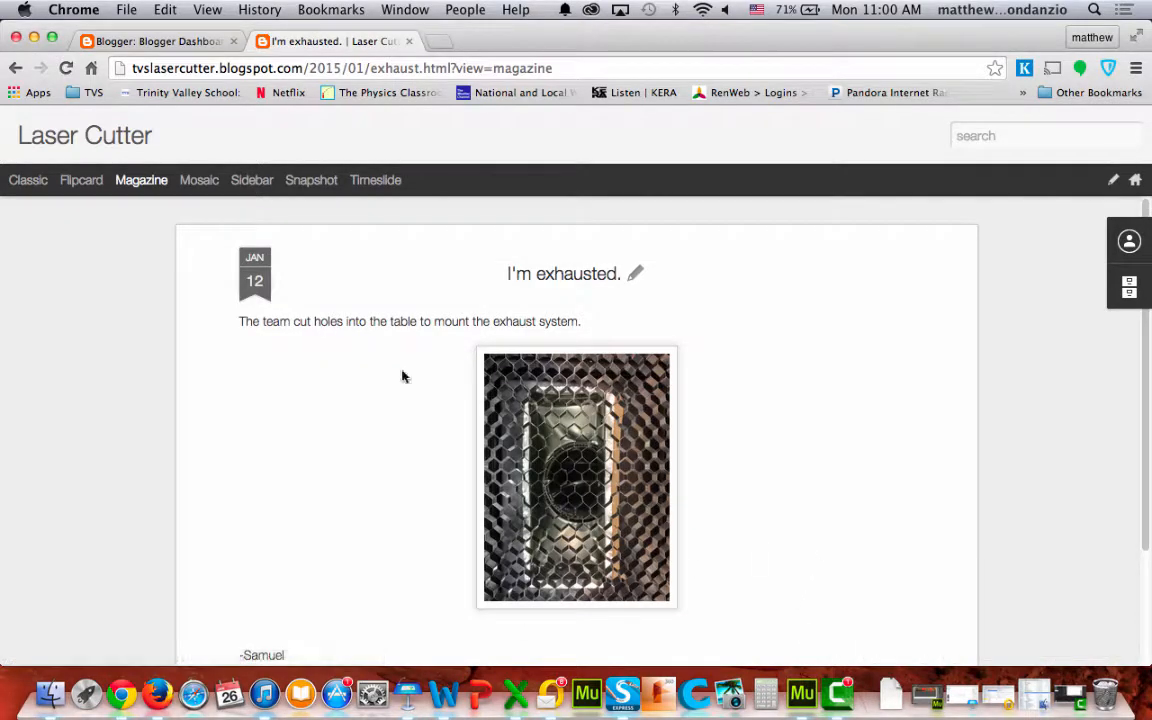
{"action": "left_click", "coordinate": [28, 180]}
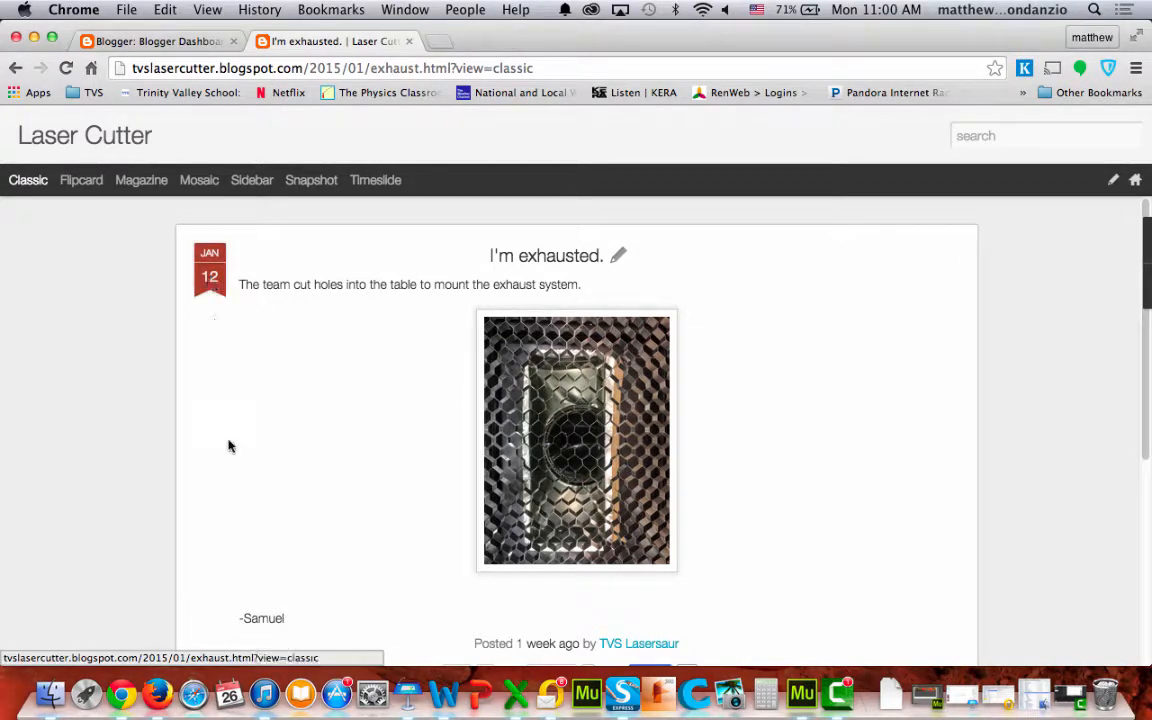
{"action": "scroll", "coordinate": [298, 617], "scroll_direction": "down", "scroll_amount": 5}
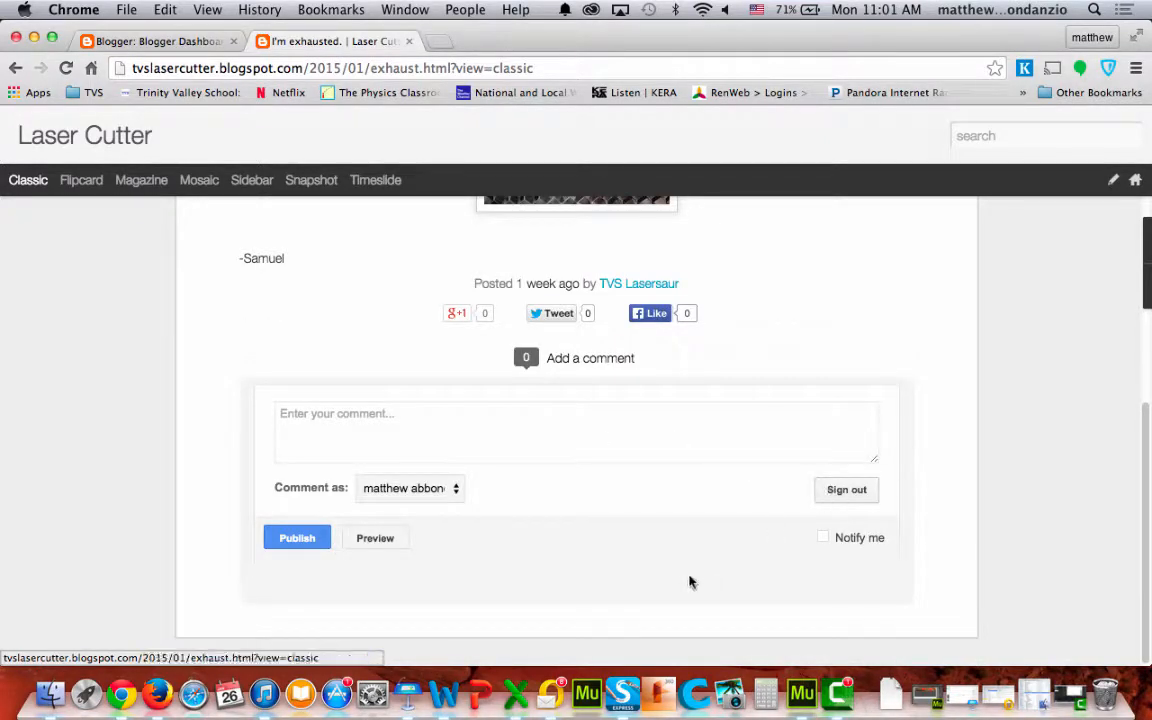
{"action": "scroll", "coordinate": [695, 577], "scroll_direction": "up", "scroll_amount": 5}
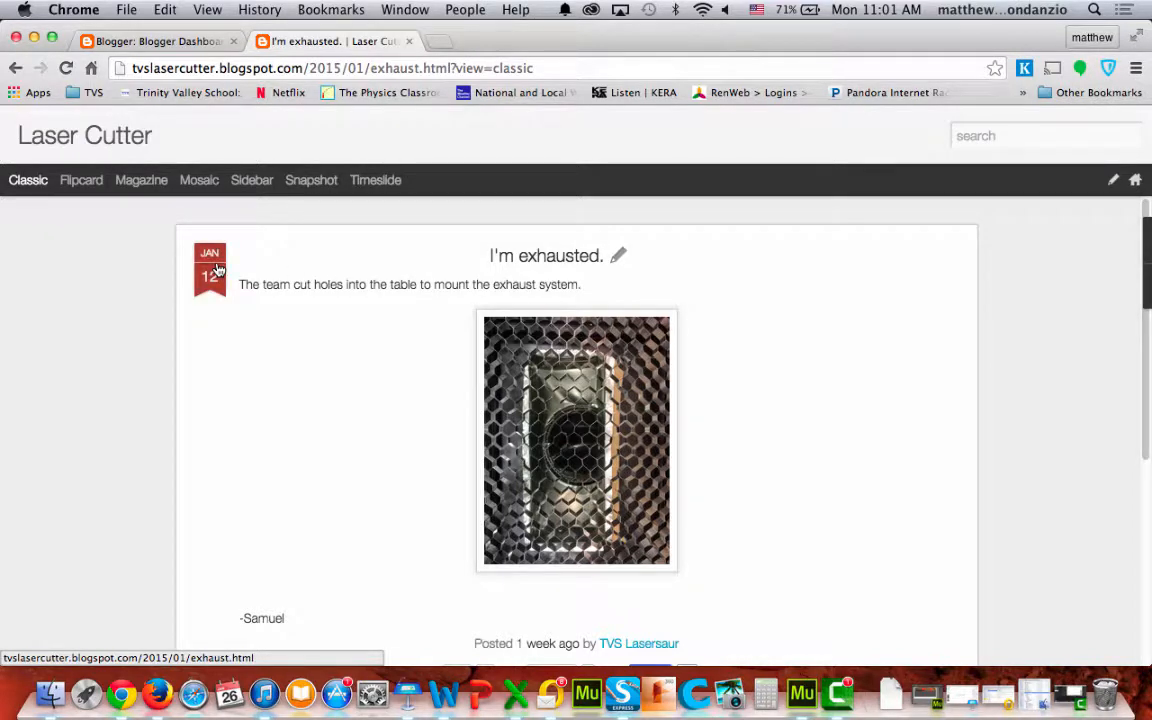
Return to the Laser Cutter blog's home page and browse all its posts in Timeslide view
{"action": "left_click", "coordinate": [98, 137]}
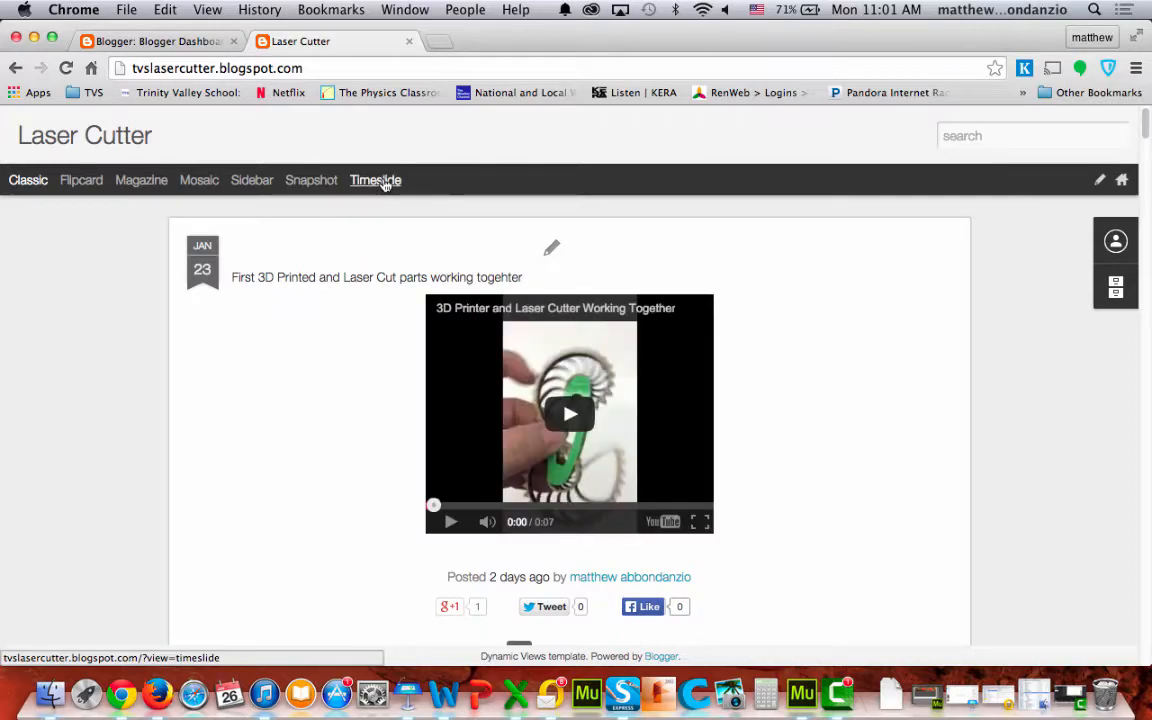
{"action": "left_click", "coordinate": [385, 183]}
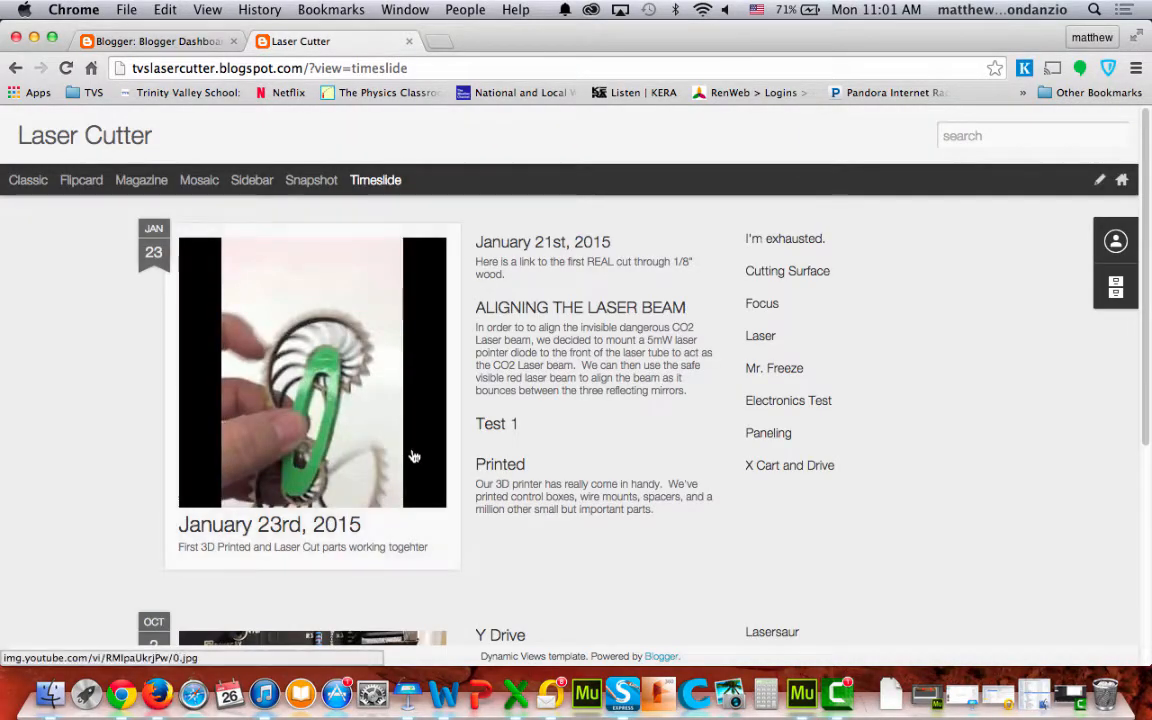
{"action": "scroll", "coordinate": [414, 456], "scroll_direction": "down", "scroll_amount": 5}
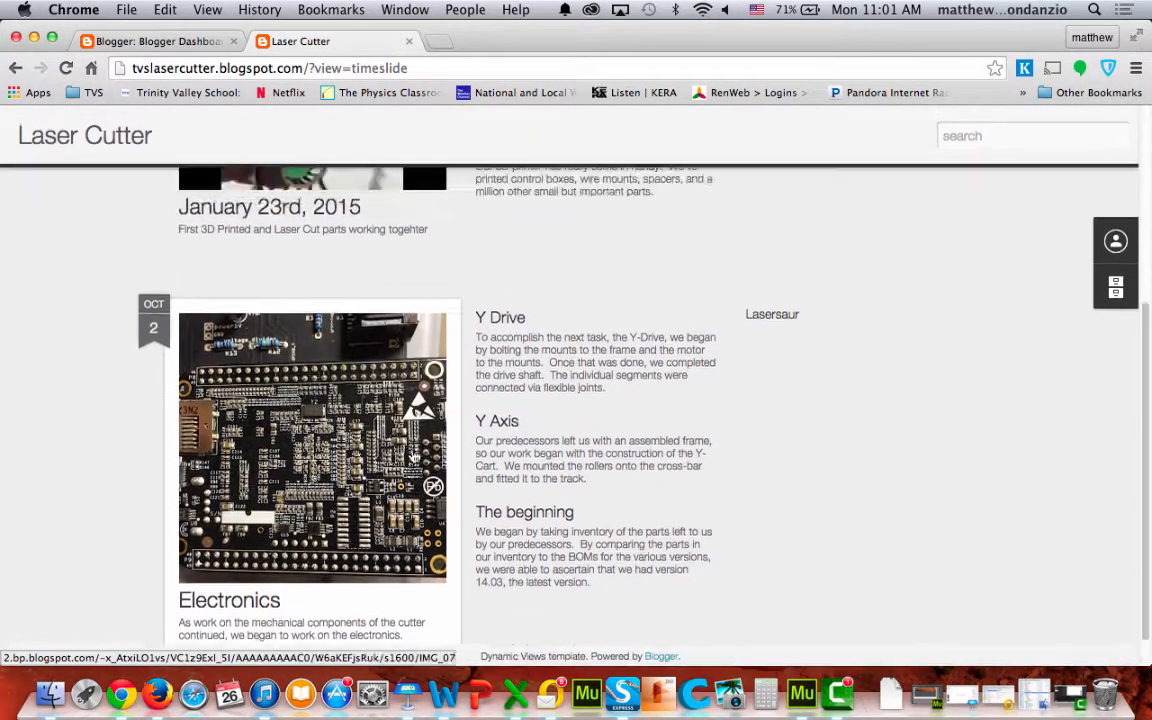
{"action": "scroll", "coordinate": [414, 456], "scroll_direction": "up", "scroll_amount": 2}
{"action": "scroll", "coordinate": [414, 456], "scroll_direction": "down", "scroll_amount": 2}
{"action": "scroll", "coordinate": [414, 456], "scroll_direction": "up", "scroll_amount": 4}
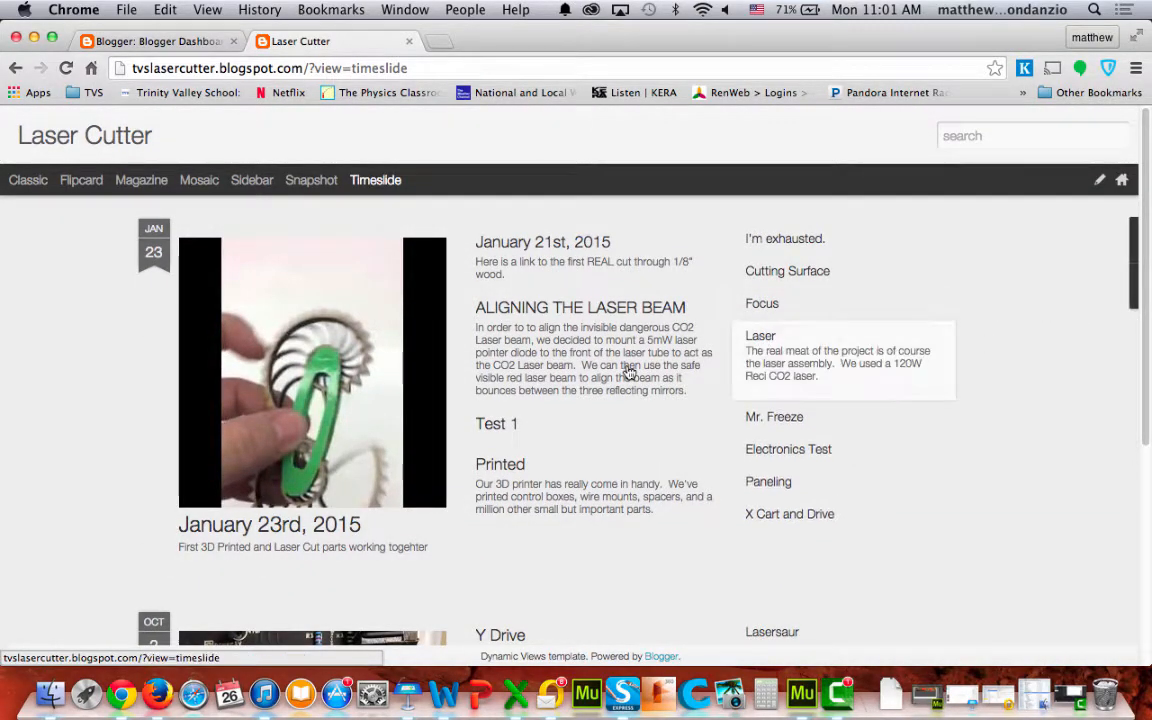
{"action": "scroll", "coordinate": [612, 360], "scroll_direction": "down", "scroll_amount": 1}
{"action": "scroll", "coordinate": [220, 241], "scroll_direction": "up", "scroll_amount": 1}
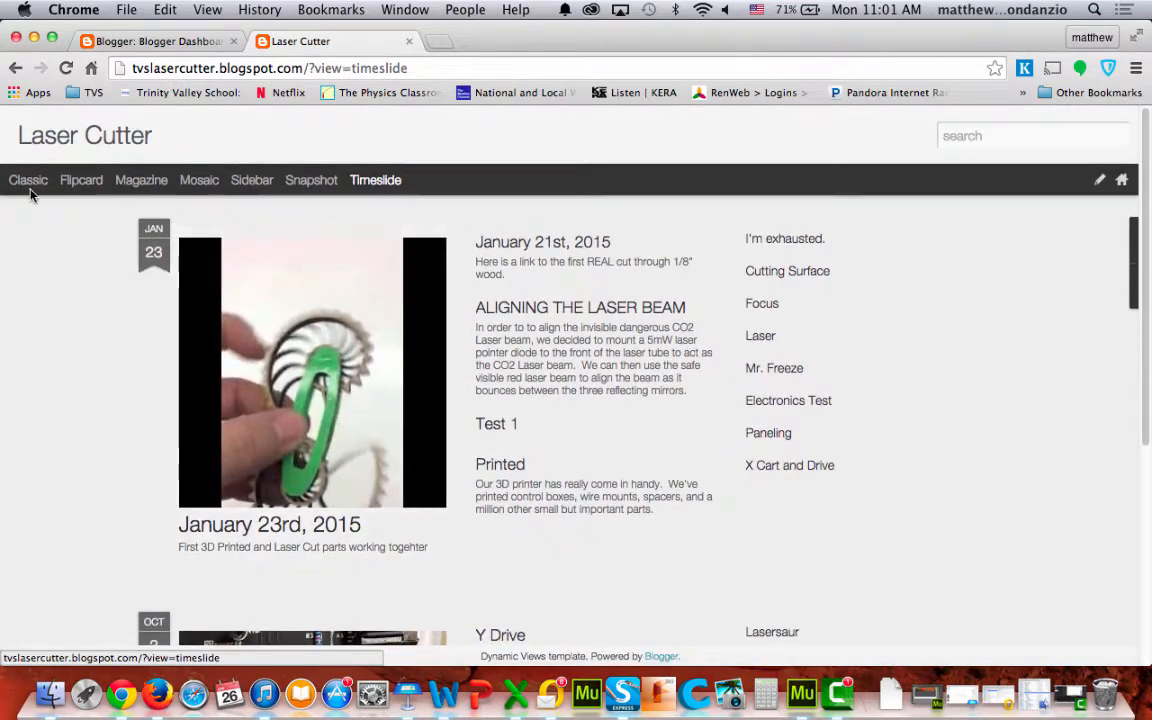
Switch the Laser Cutter blog to Classic view and close it to return to the list of blogs
{"action": "left_click", "coordinate": [29, 183]}
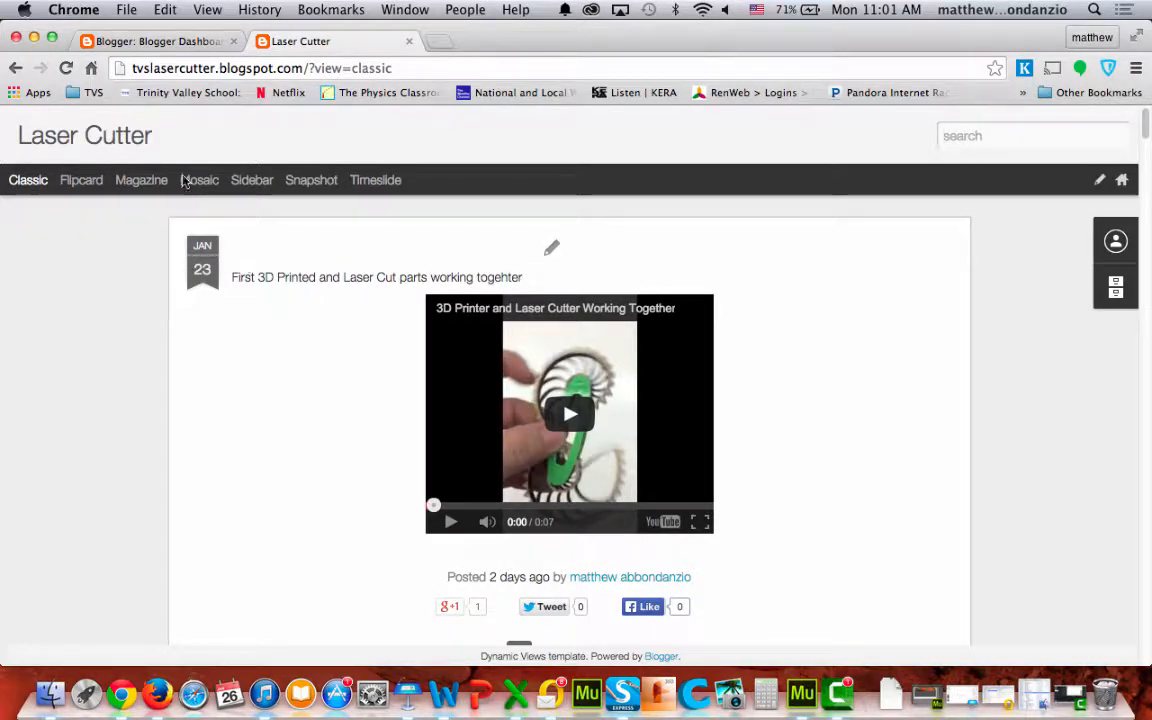
{"action": "left_click", "coordinate": [409, 42]}
{"action": "scroll", "coordinate": [131, 370], "scroll_direction": "up", "scroll_amount": 5}
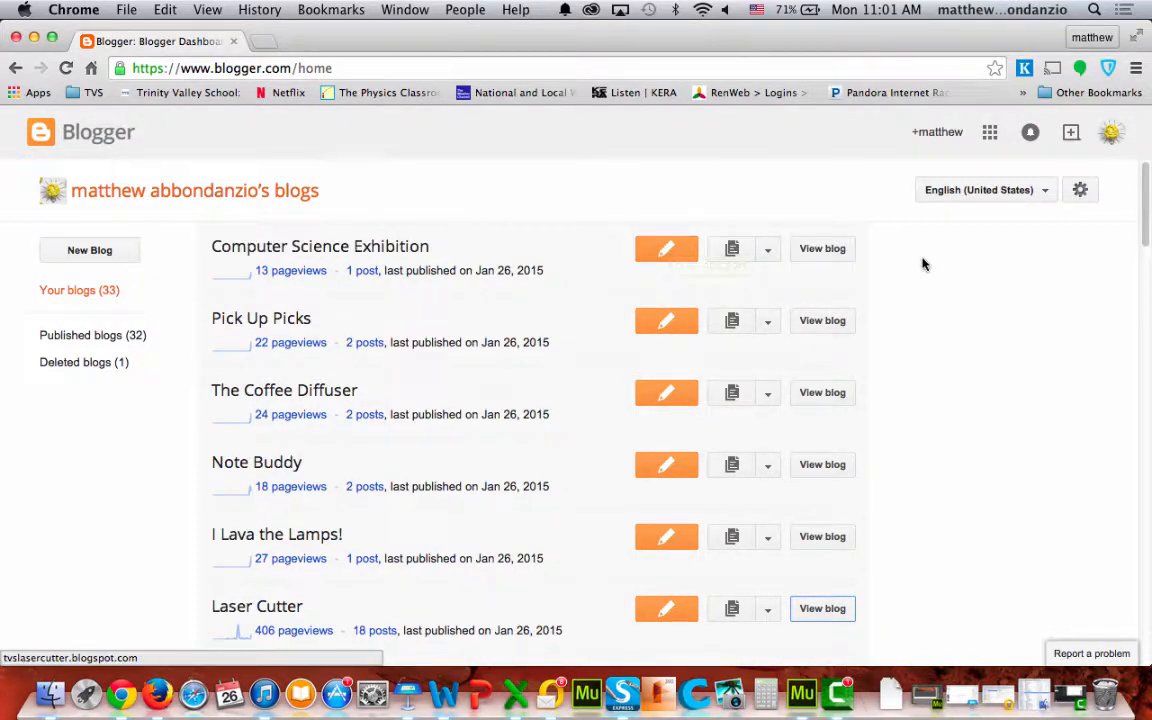
Create a new post for the Laser Cutter blog and title it "Project Objective"
{"action": "scroll", "coordinate": [653, 293], "scroll_direction": "down", "scroll_amount": 3}
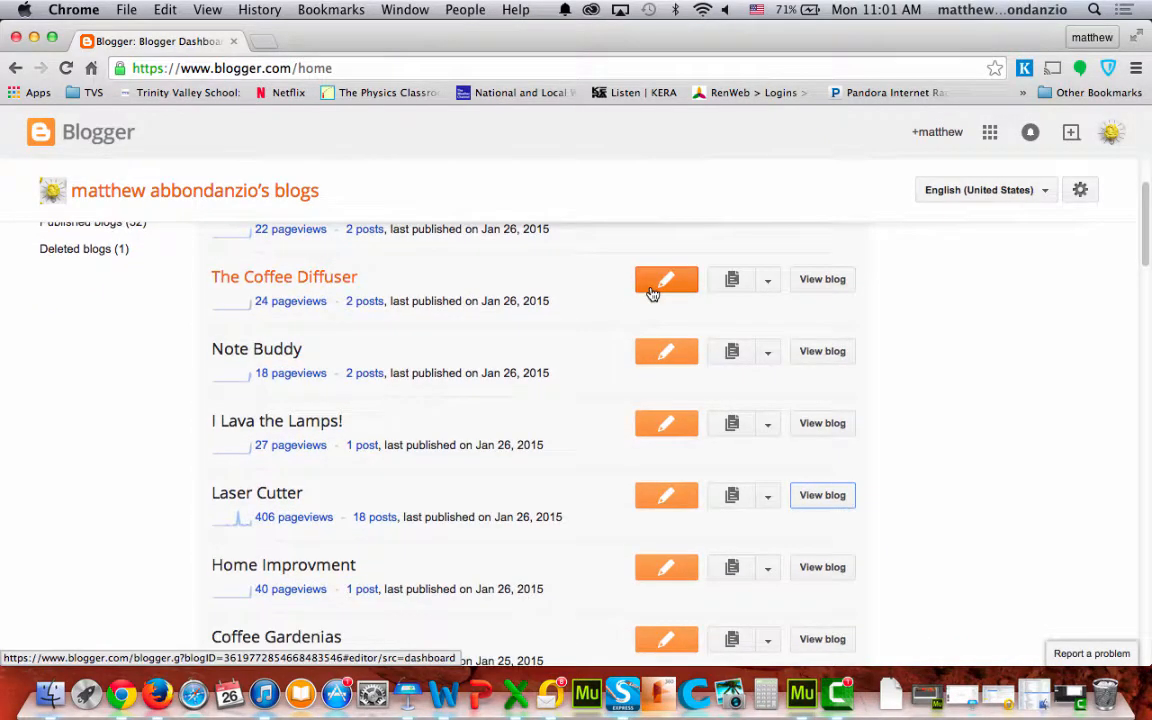
{"action": "scroll", "coordinate": [650, 292], "scroll_direction": "down", "scroll_amount": 2}
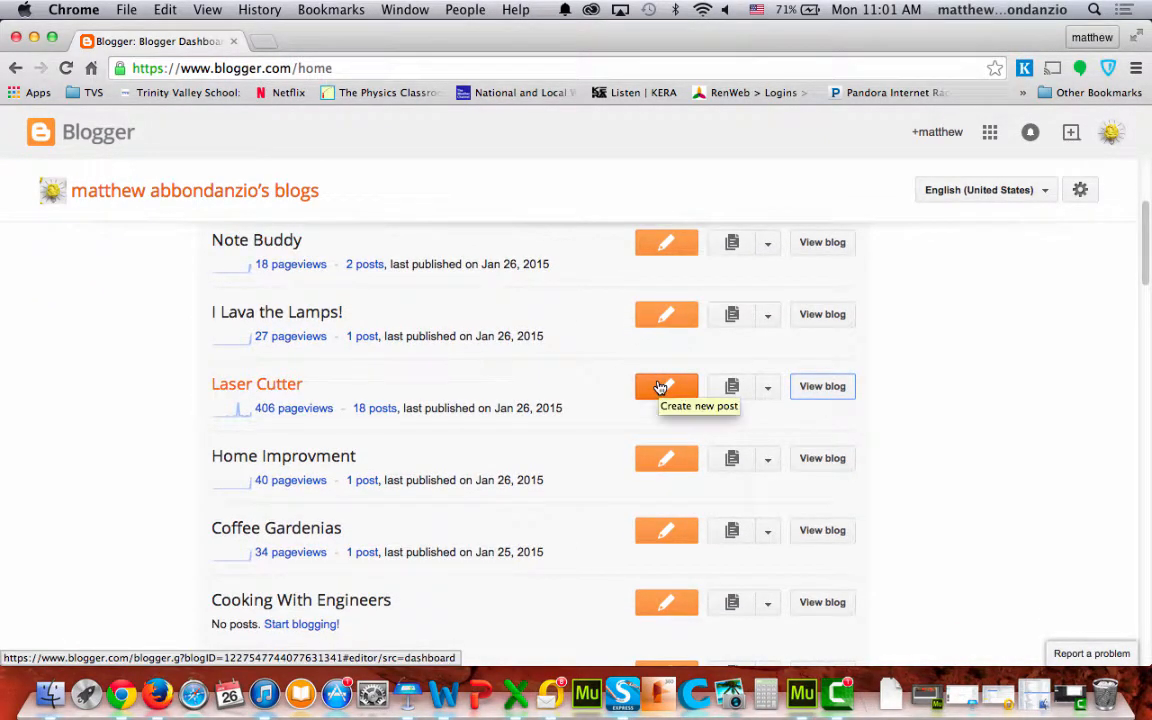
{"action": "left_click", "coordinate": [659, 387]}
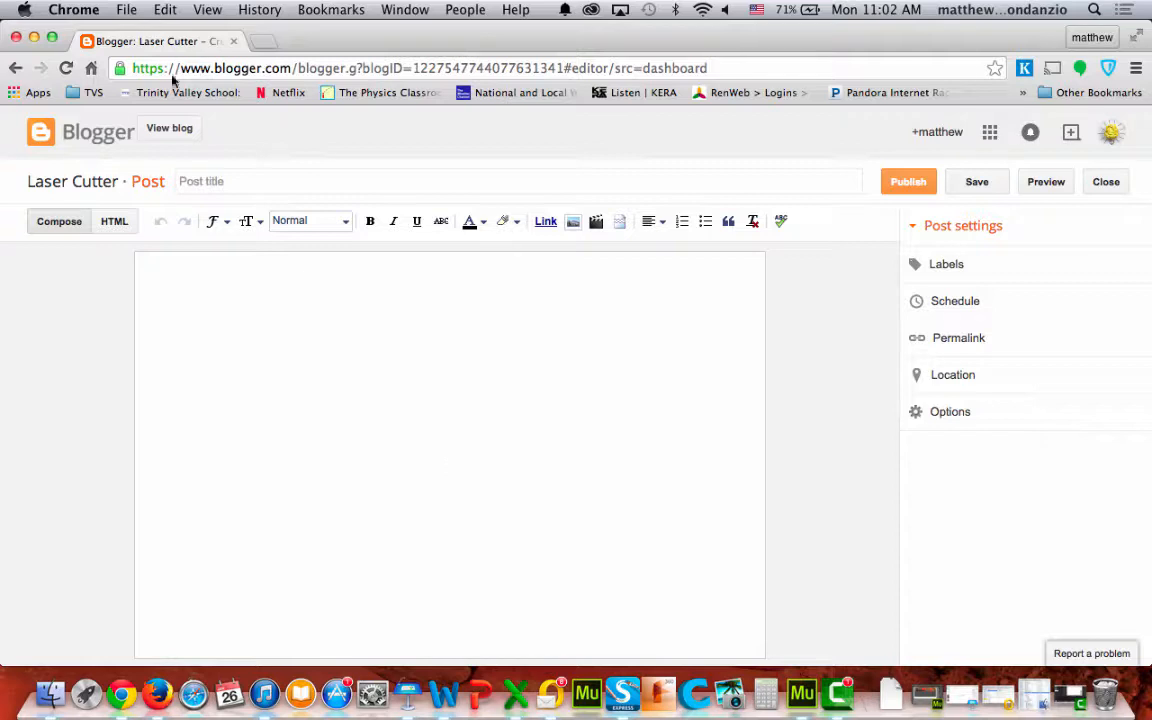
{"action": "left_click", "coordinate": [229, 180]}
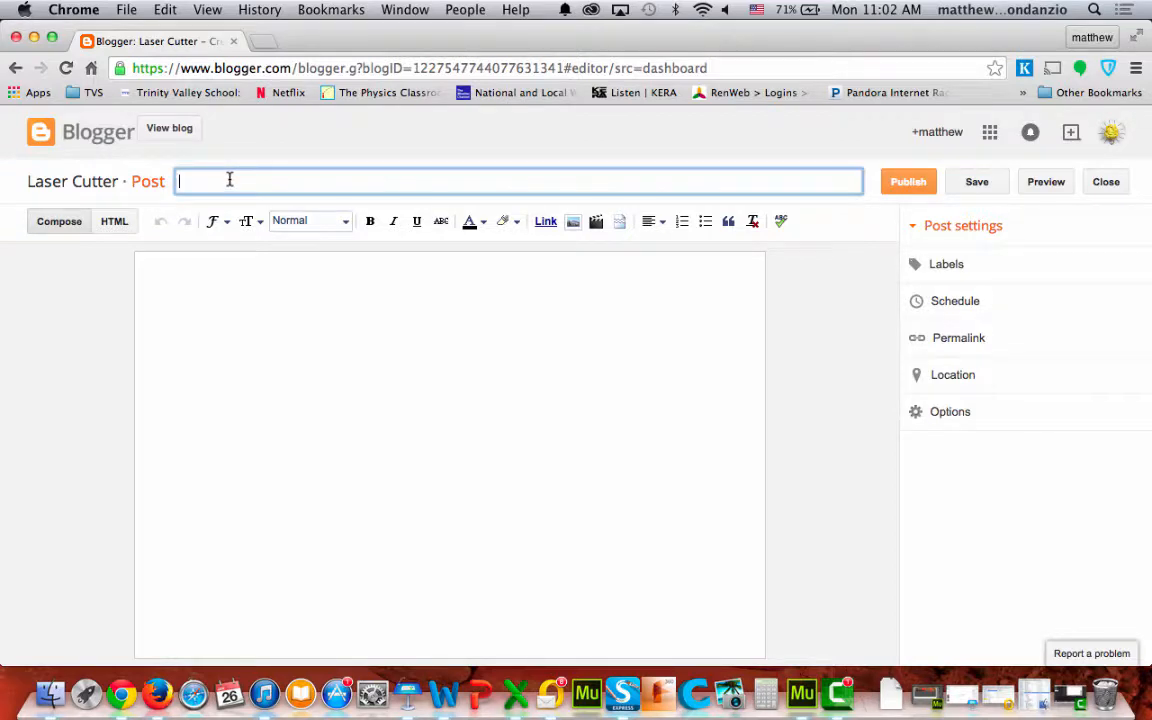
{"action": "type", "text": "Project Objective"}
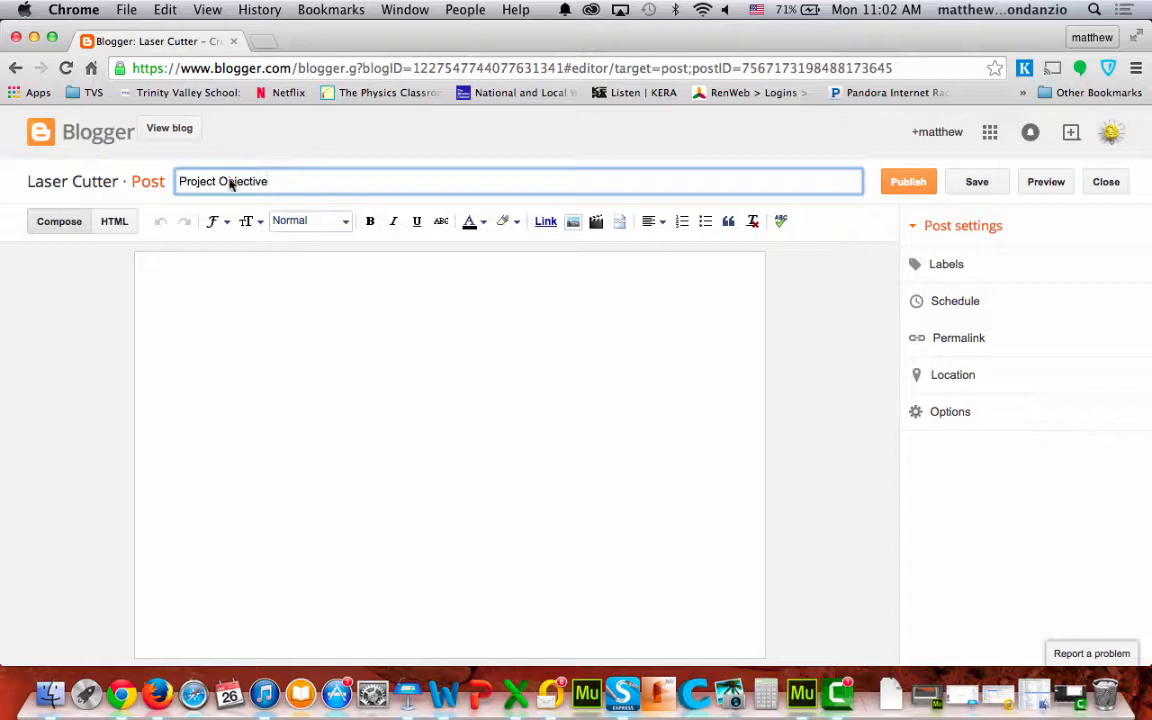
Write in the post body "Our project is going to look at the issue of pink elephants that live in a community of purple dinosaurs"
{"action": "left_click", "coordinate": [225, 286]}
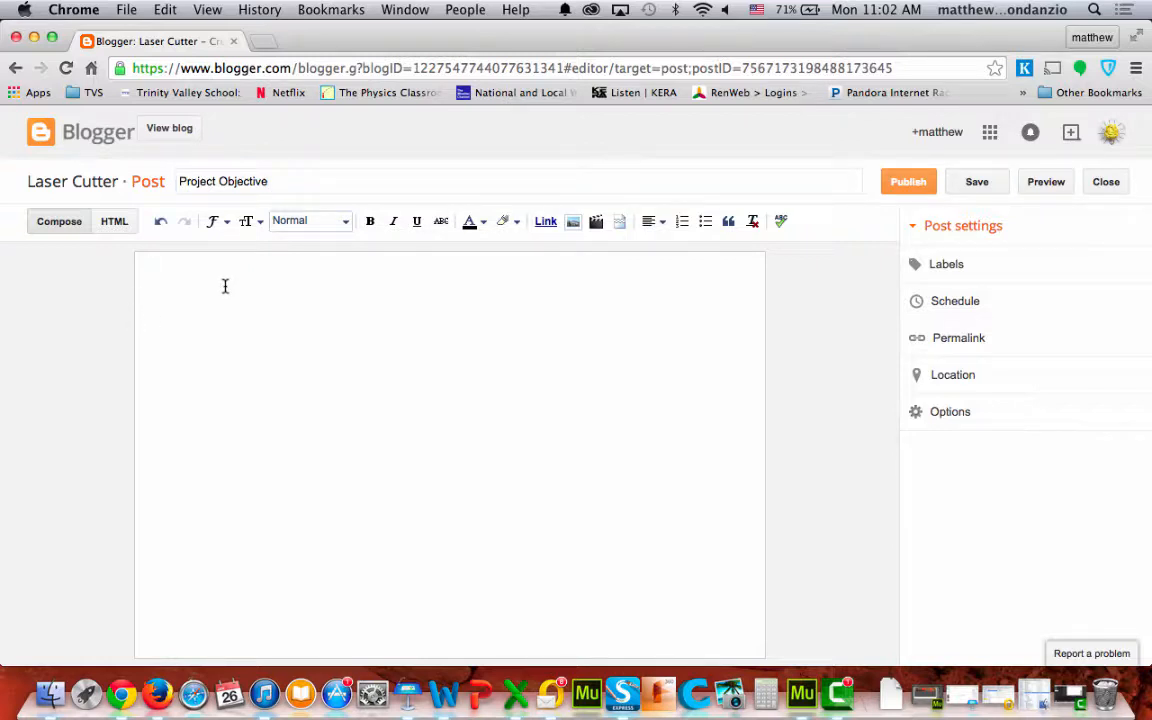
{"action": "type", "text": "Our project is going to look at"}
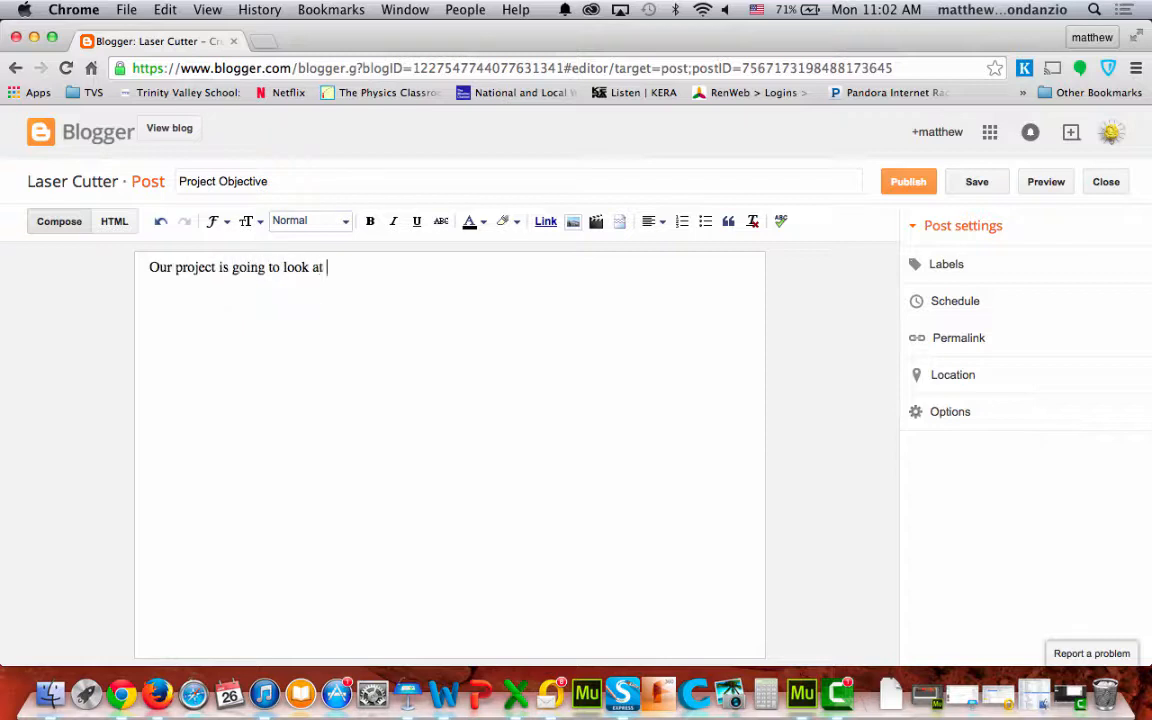
{"action": "type", "text": " the issue of pink e"}
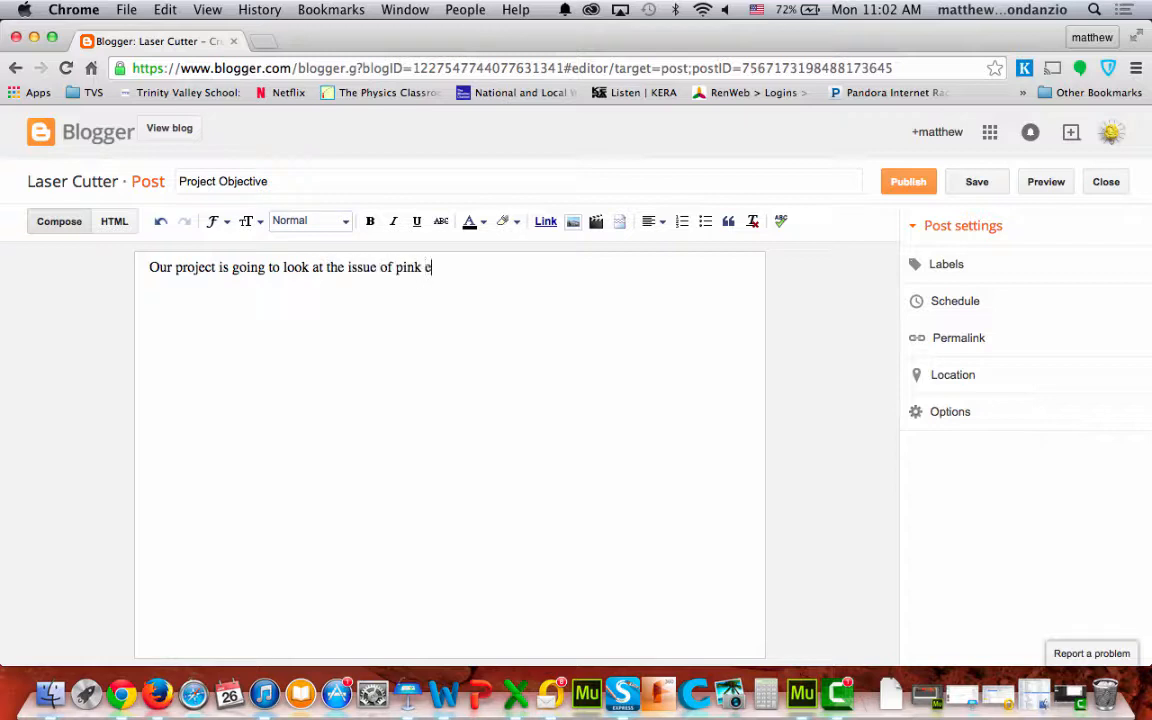
{"action": "type", "text": "lelphants that live in"}
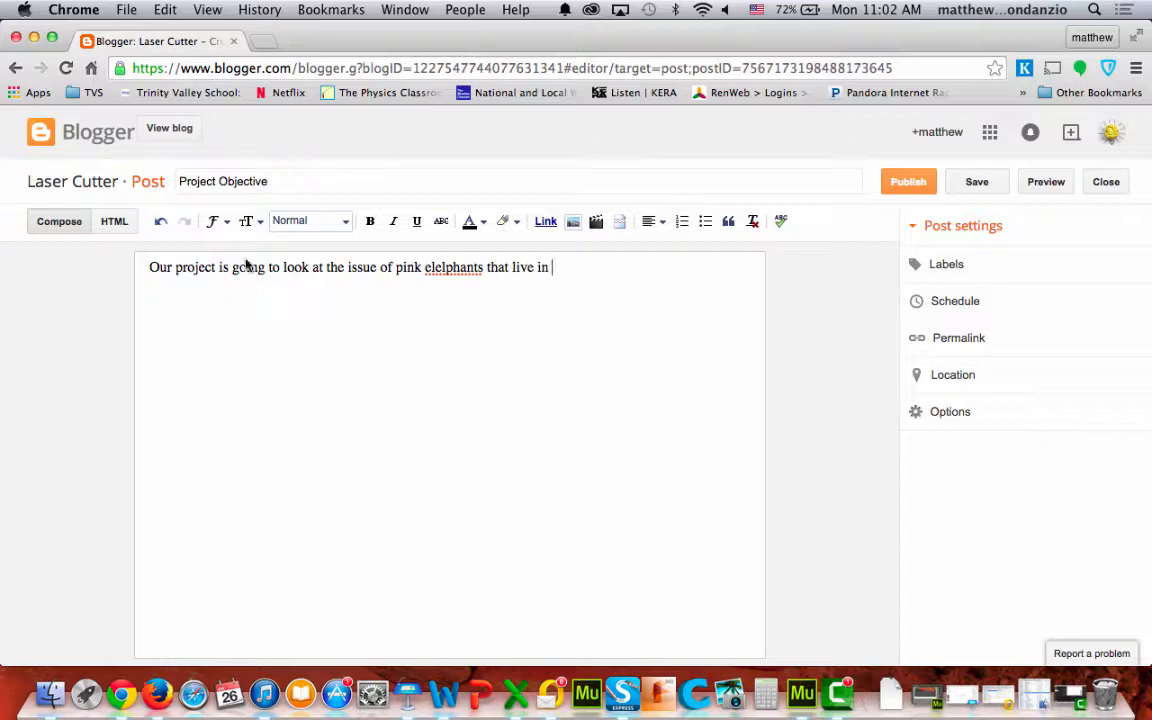
{"action": "left_click", "coordinate": [446, 267]}
{"action": "key", "text": "BackSpace"}
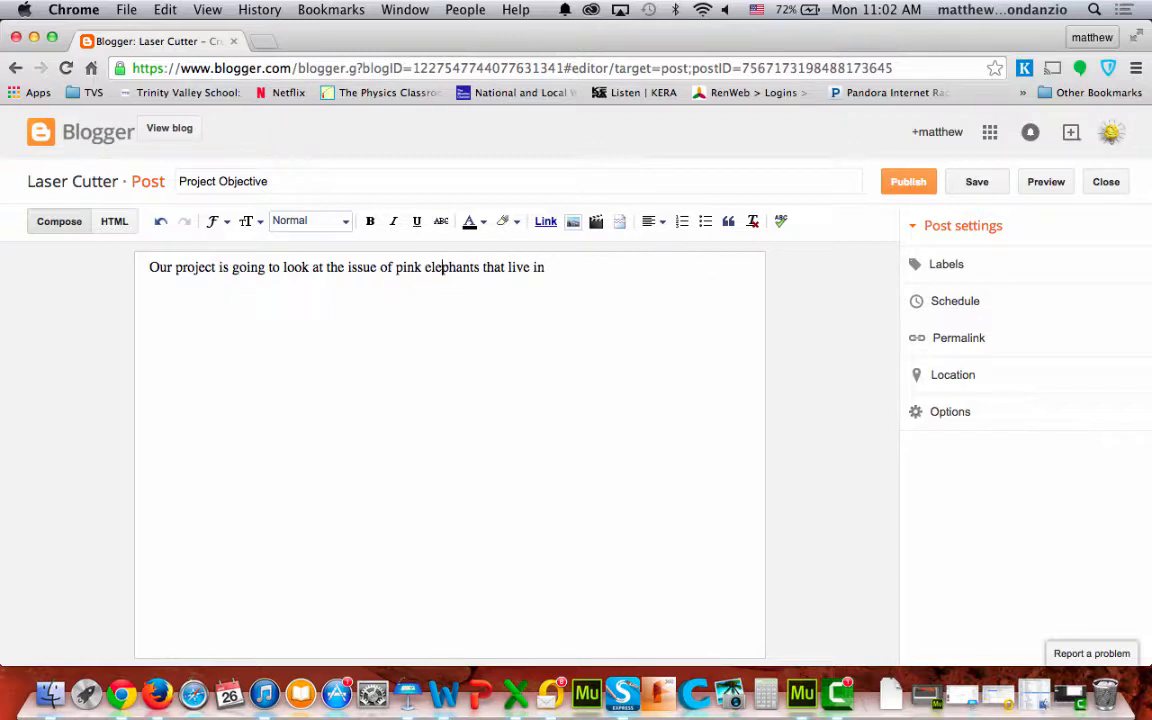
{"action": "type", "text": "a community"}
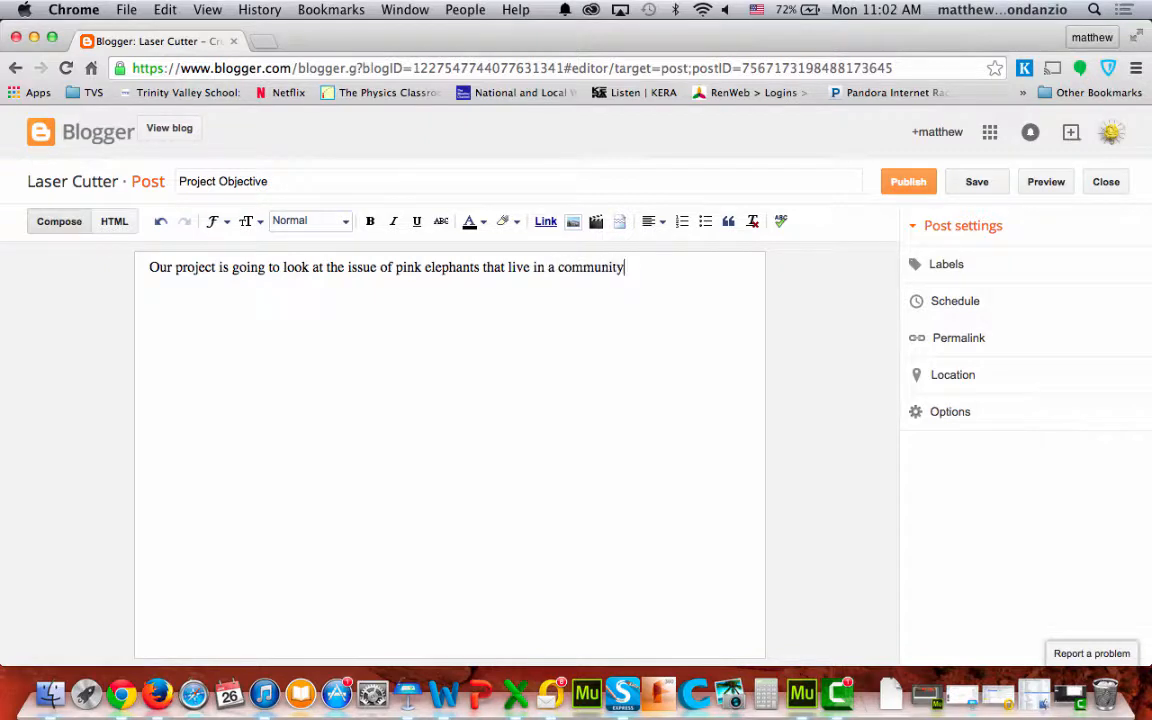
{"action": "type", "text": " of purple dinosaurs"}
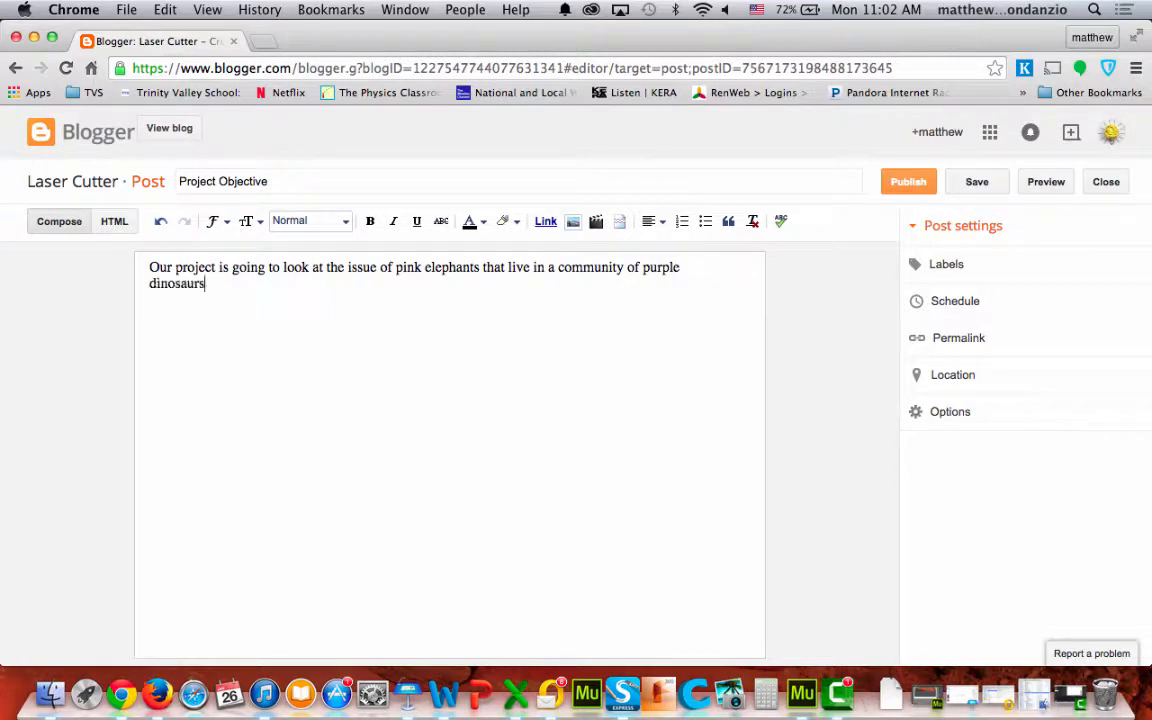
End the sentence and add "Purple Dinosaurs love the taste of pink elephants and this causing the extinction of the pink elephant population."
{"action": "type", "text": ".  Purple Dinosaurs l"}
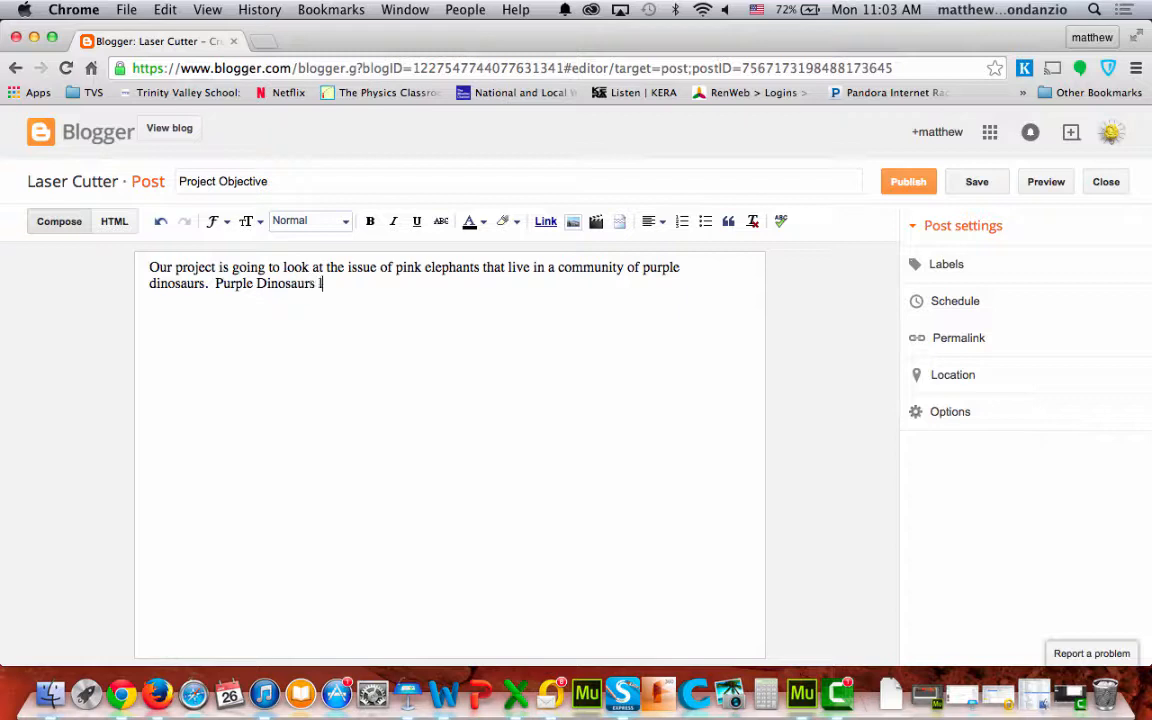
{"action": "type", "text": "ove the taste of pink ele"}
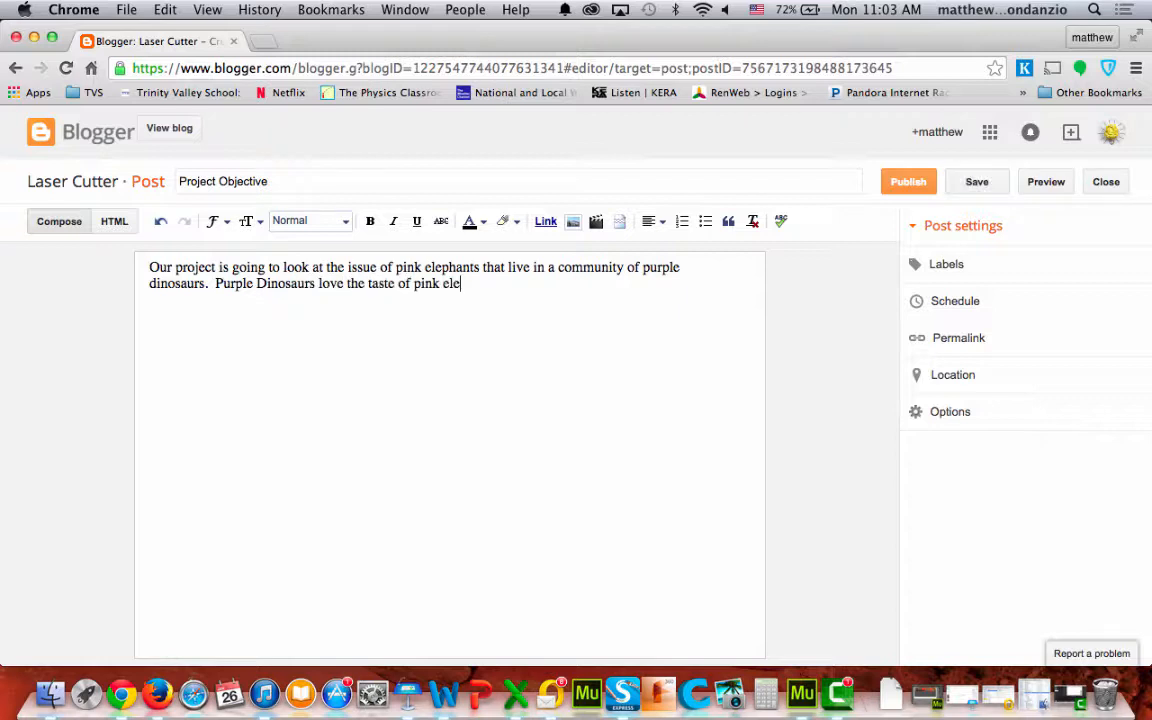
{"action": "type", "text": "phants and "}
{"action": "type", "text": "thai"}
{"action": "key", "text": "BackSpace"}
{"action": "key", "text": "BackSpace"}
{"action": "key", "text": "BackSpace"}
{"action": "type", "text": "ink elephants and this caus"}
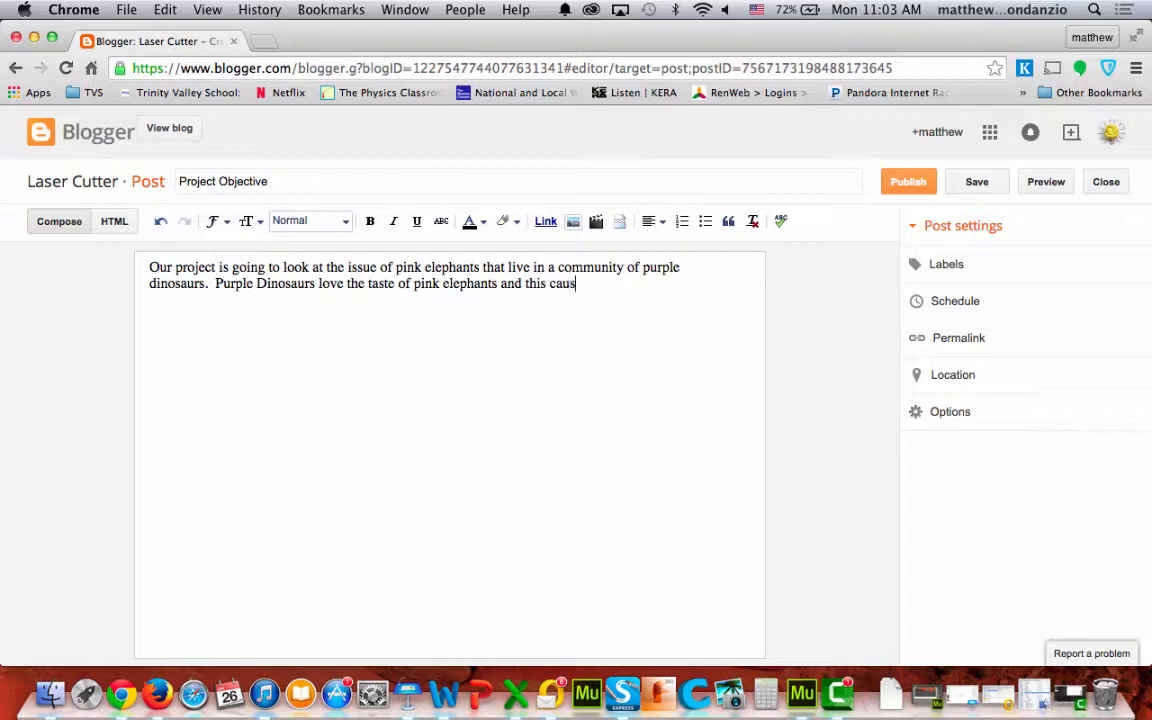
{"action": "type", "text": "ing the extinction"}
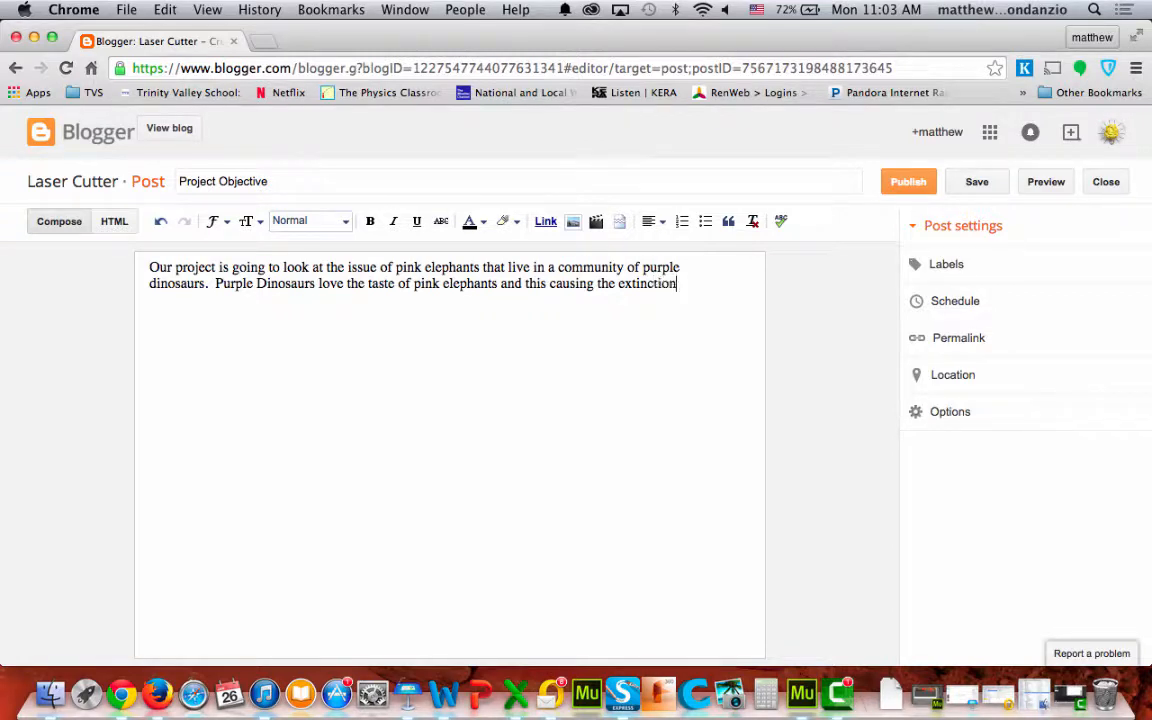
{"action": "type", "text": " of the pink elep"}
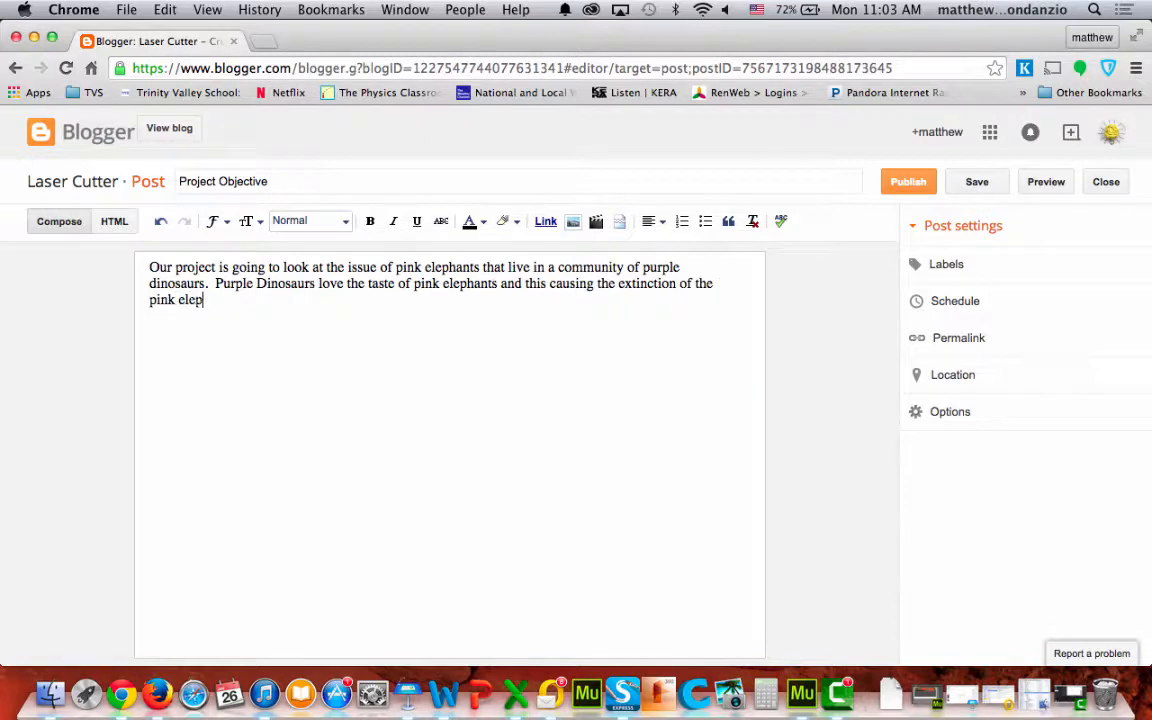
{"action": "type", "text": "hant population."}
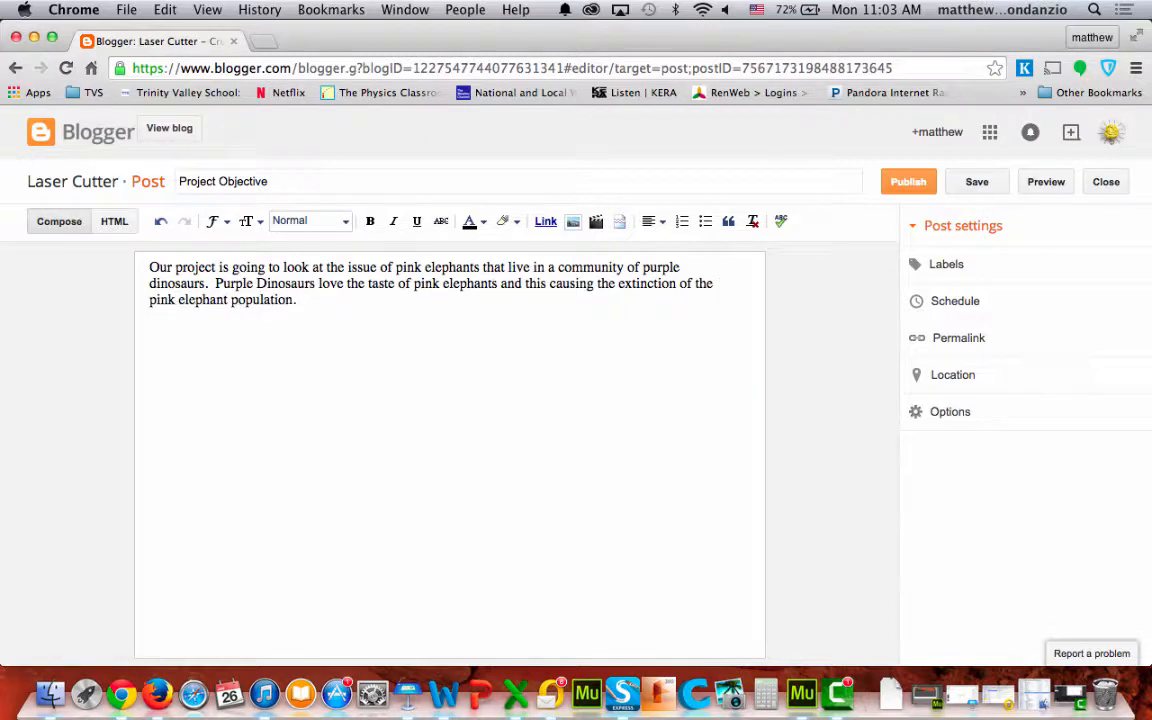
Continue the post body with "We will be looking at various potential solutions such as meal replacemetn shakes for the purple dinosaurs"
{"action": "type", "text": "  We will be looking at"}
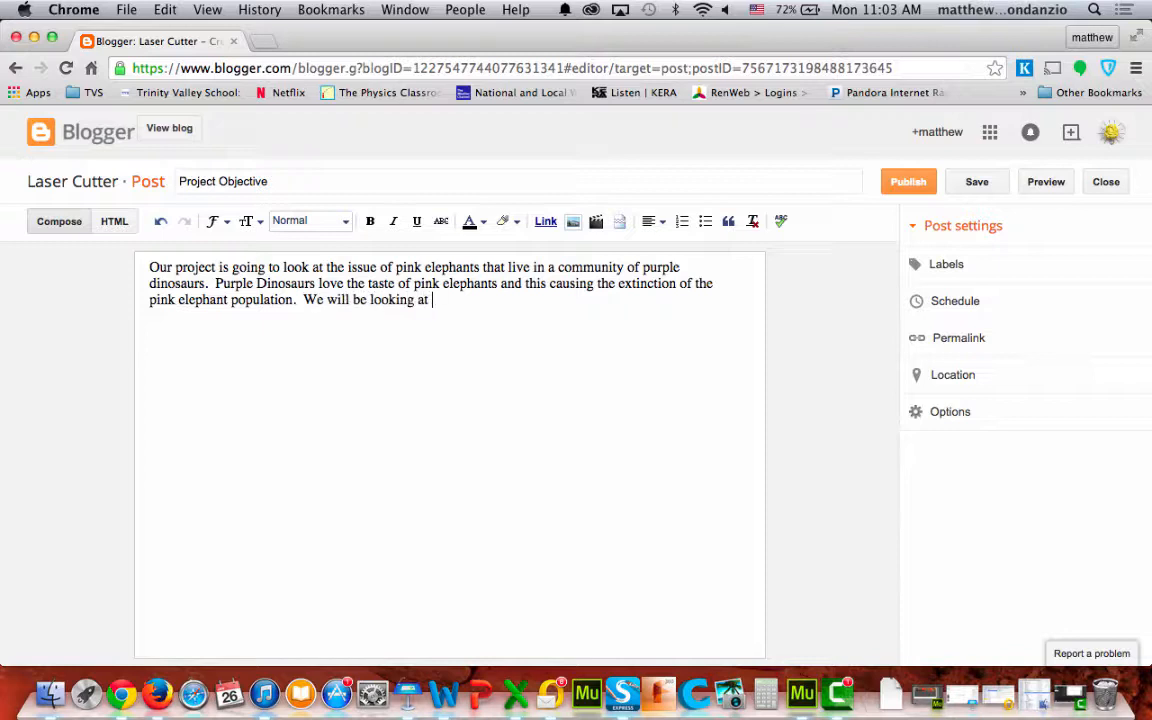
{"action": "type", "text": " various s"}
{"action": "key", "text": "BackSpace"}
{"action": "type", "text": "potential solutions"}
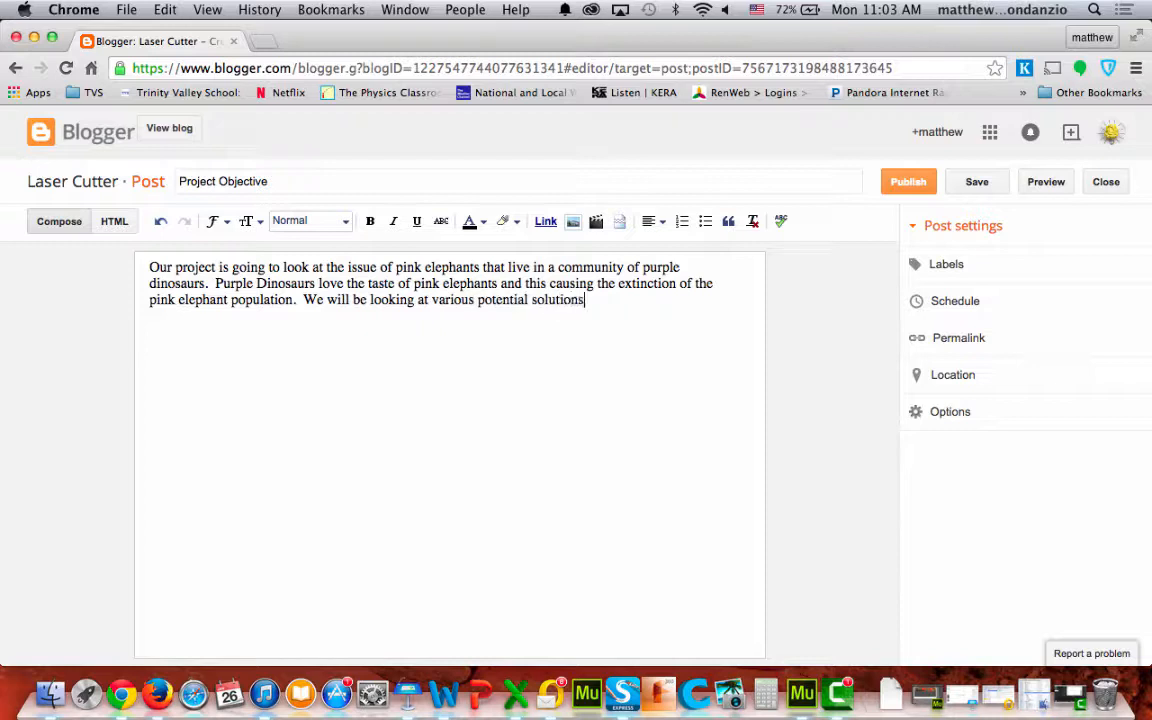
{"action": "type", "text": " such as meal replacemetn sh"}
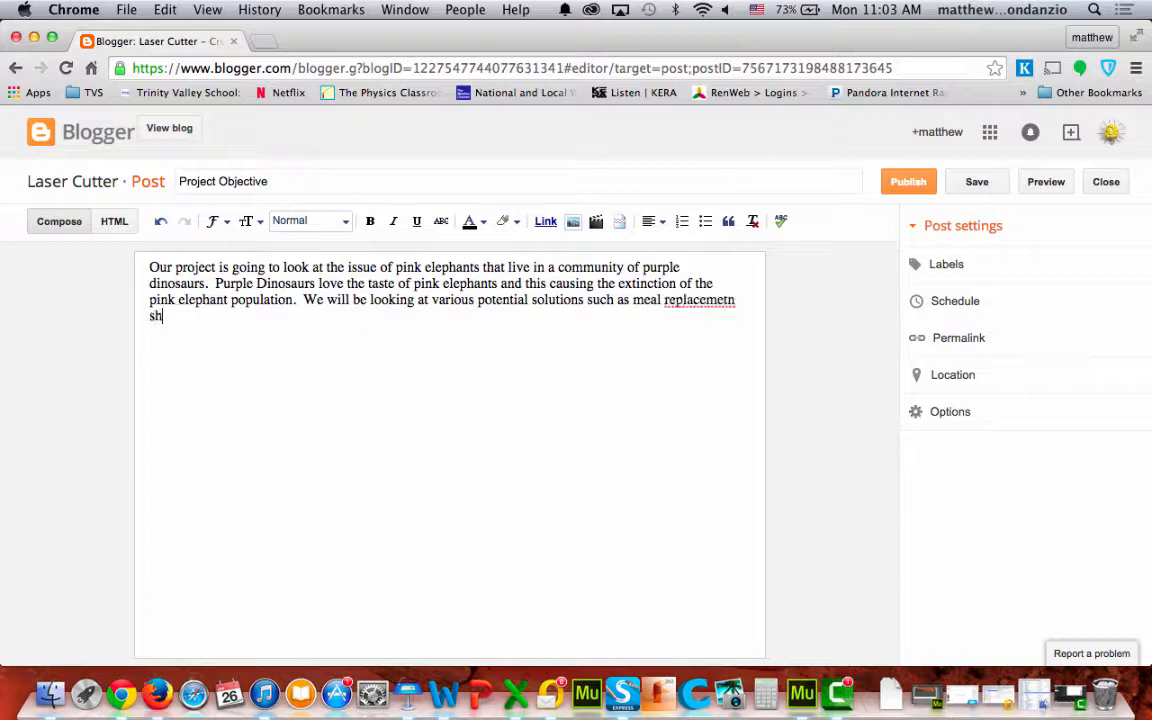
{"action": "type", "text": "akes for the p"}
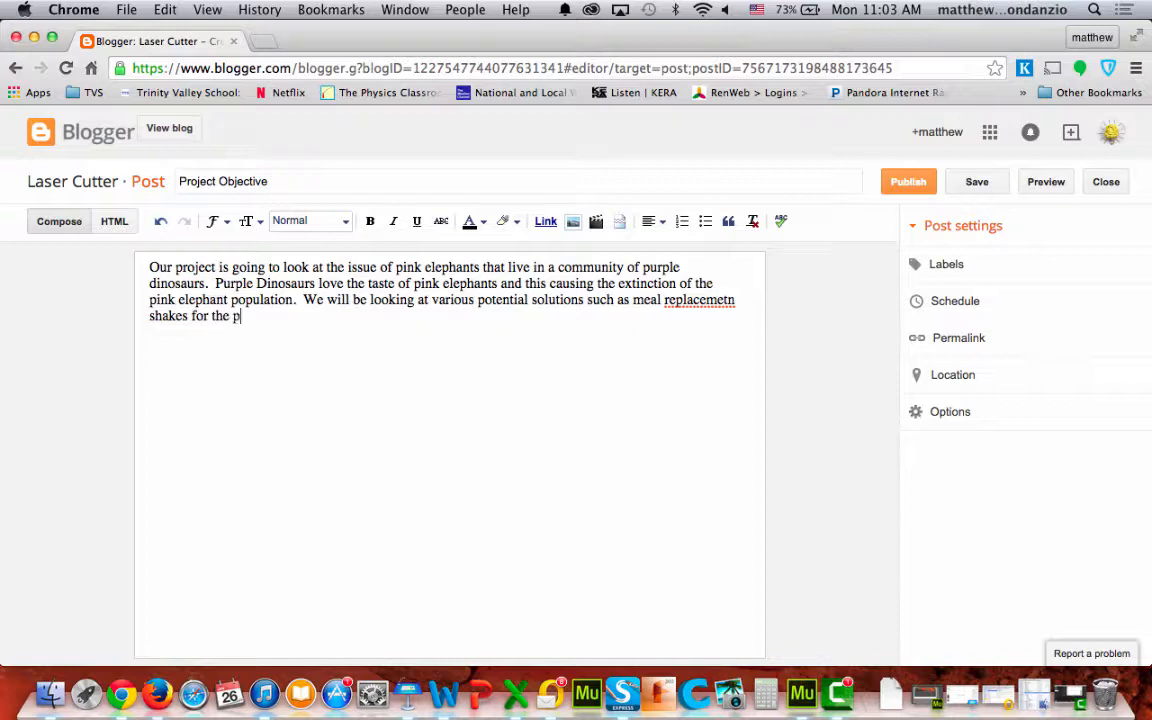
{"action": "type", "text": "urple dinosaurs"}
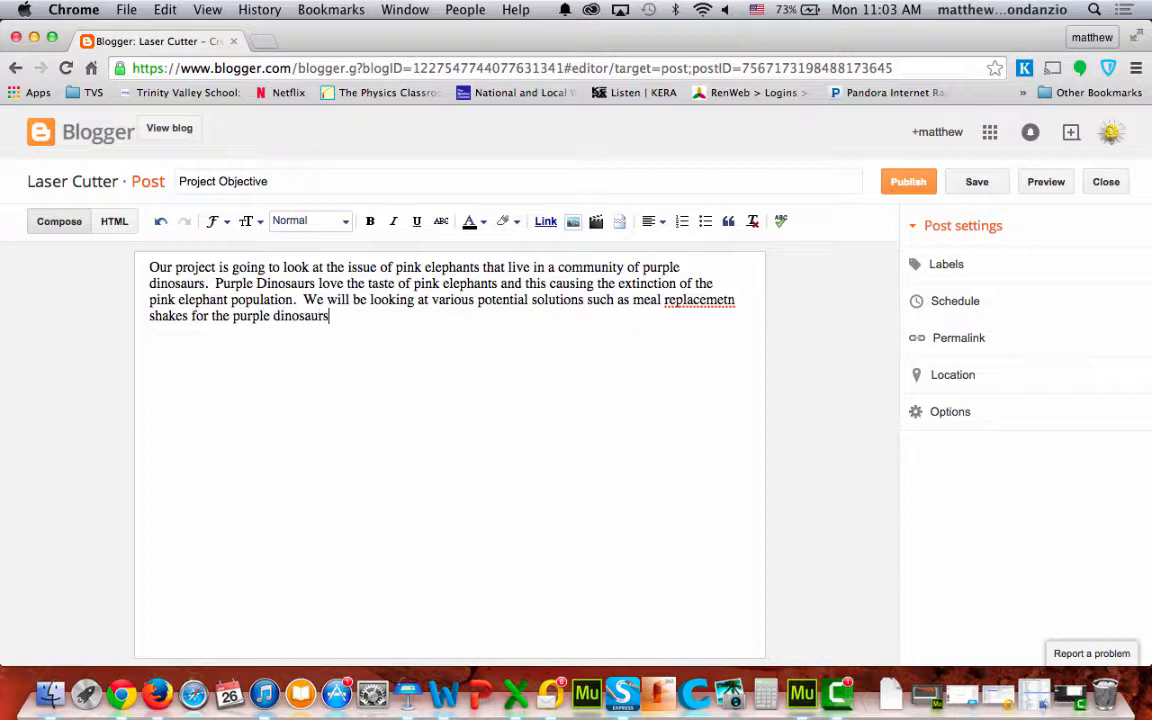
Correct "replacemetn" to "replacement" and finish the sentence with "and other such items to curb their snack "attacks"."
{"action": "left_click", "coordinate": [730, 300]}
{"action": "key", "text": "BackSpace"}
{"action": "key", "text": "BackSpace"}
{"action": "type", "text": "nt"}
{"action": "key", "text": "Down"}
{"action": "type", "text": "and other"}
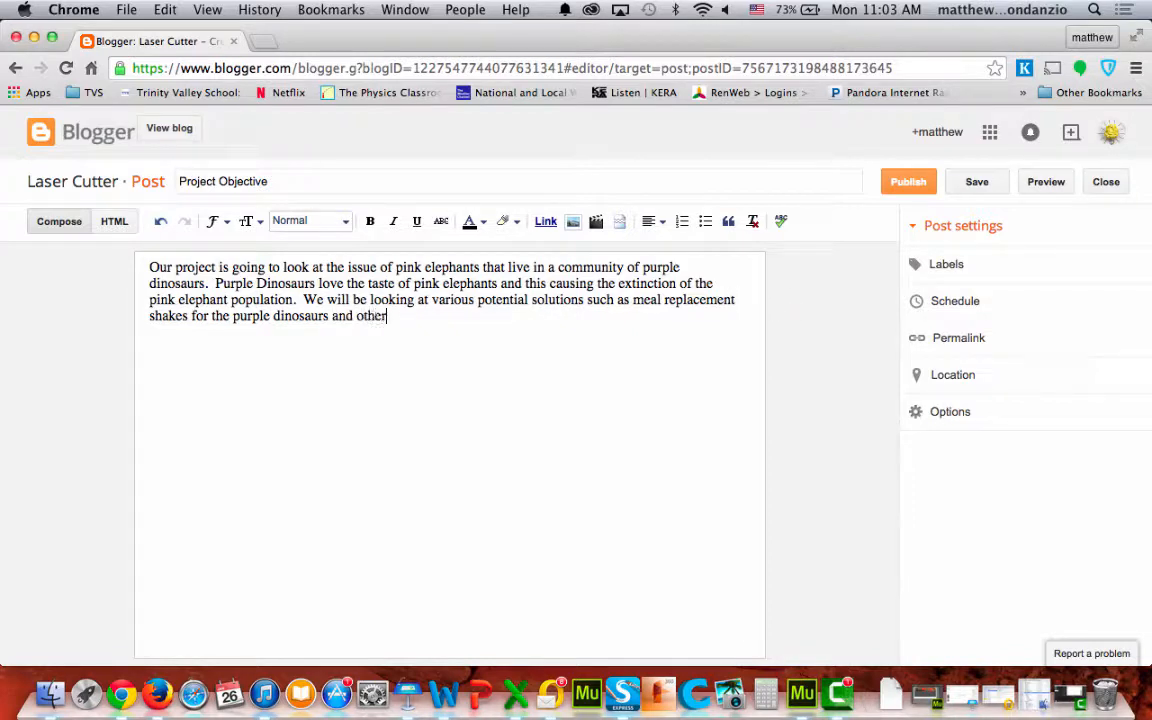
{"action": "type", "text": " such items to curb their "}
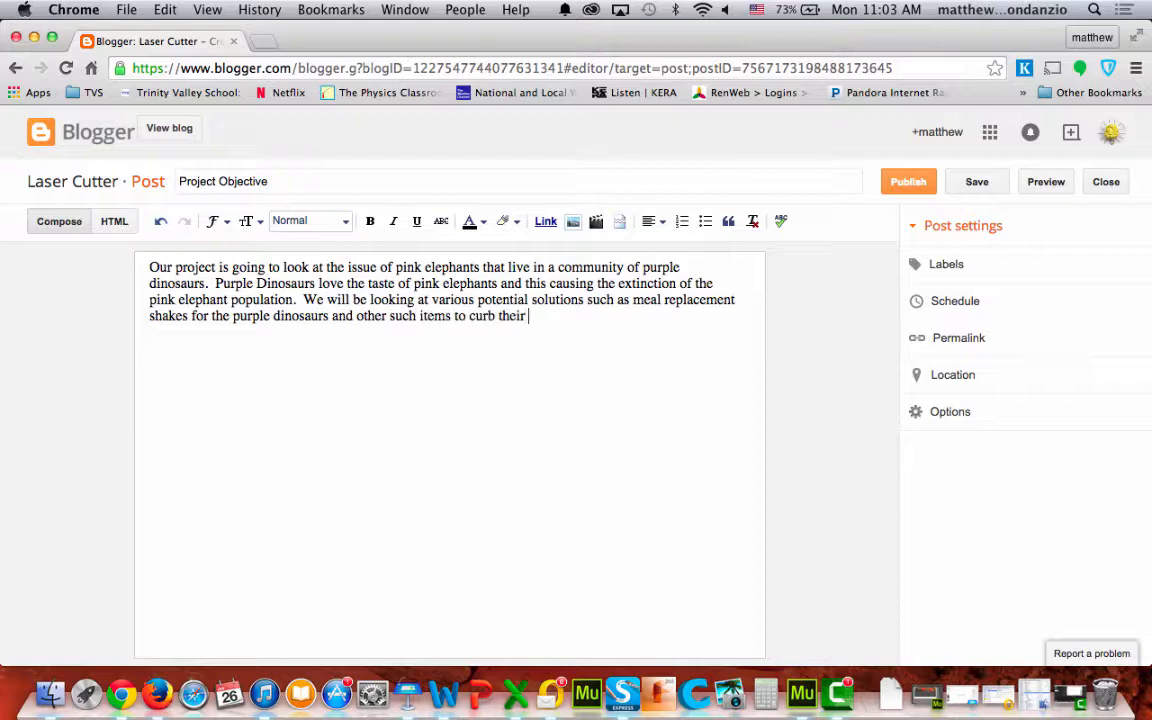
{"action": "type", "text": "snack \"attacks\"."}
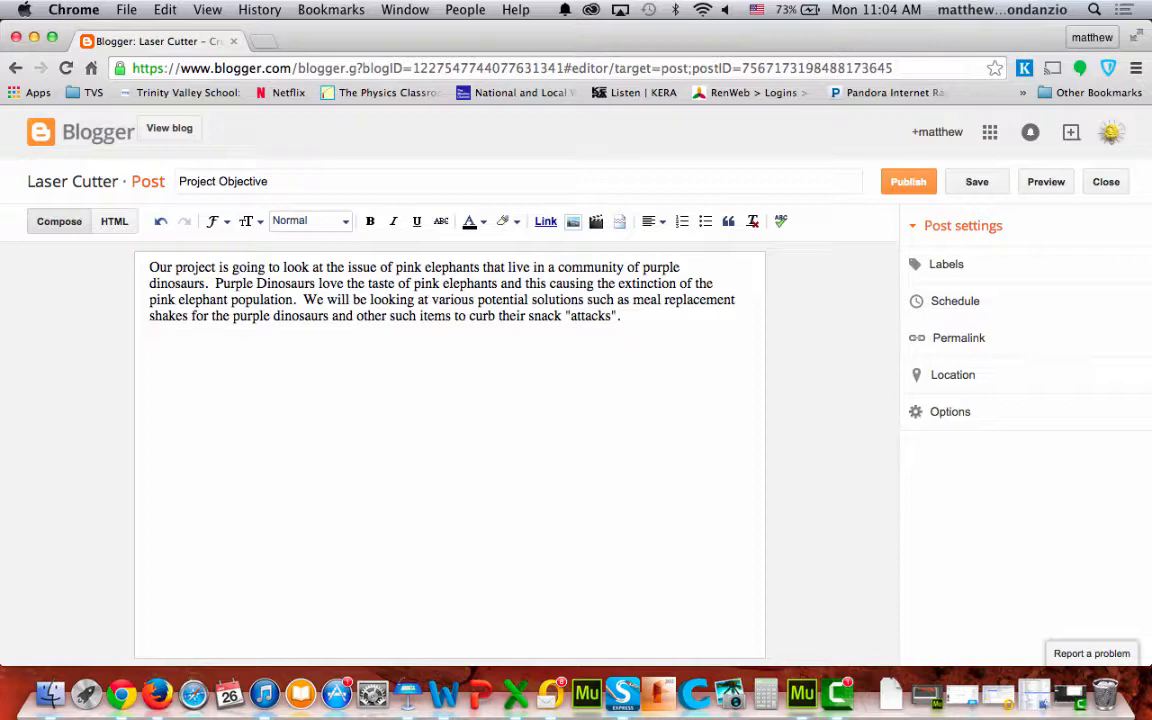
Open a blank browser tab and preview the Project Objective post twice, closing each preview to return to the editor
{"action": "left_click", "coordinate": [262, 41]}
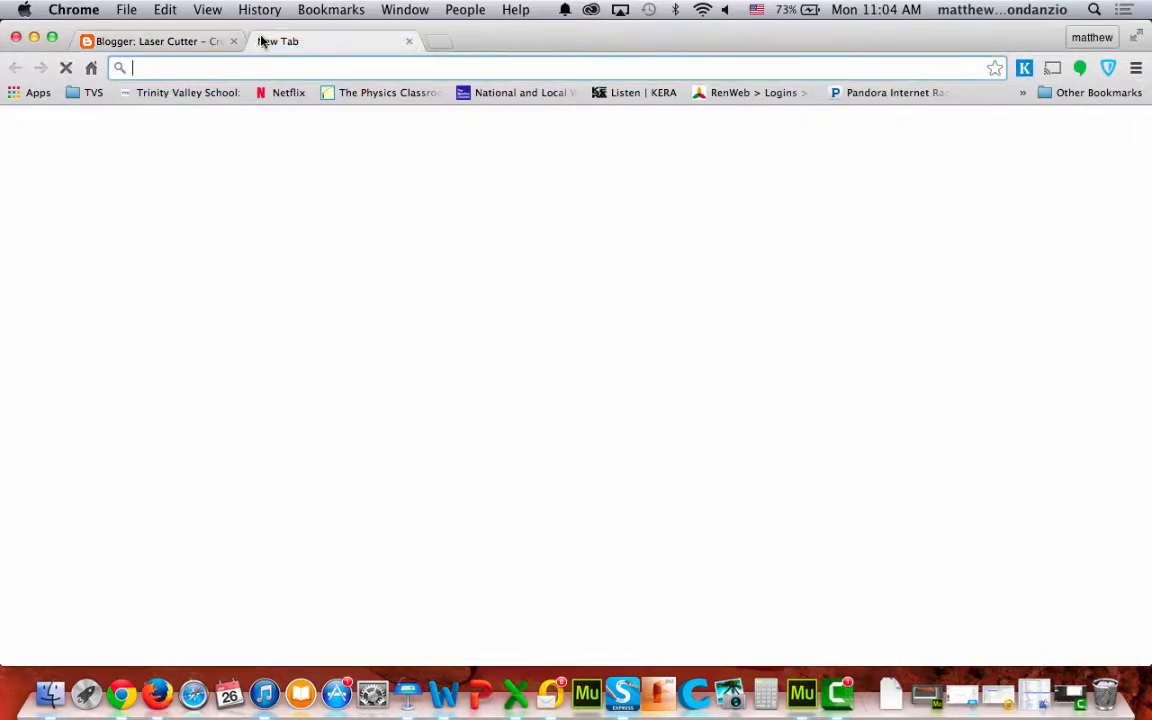
{"action": "left_click", "coordinate": [147, 37]}
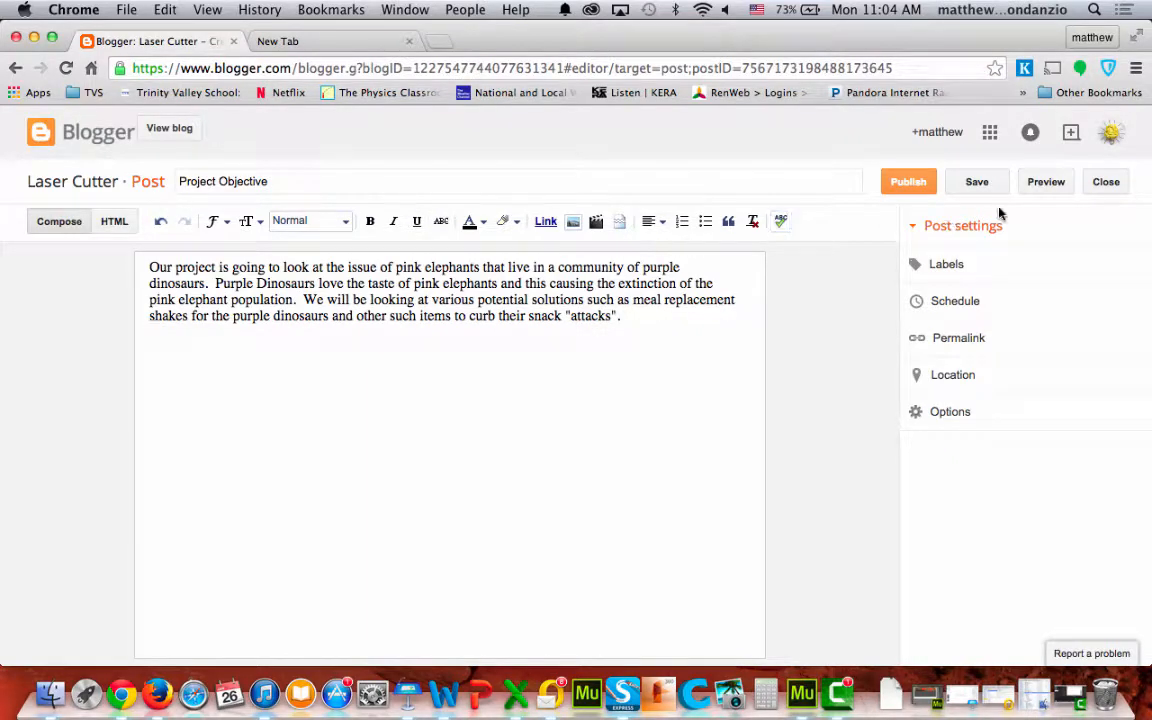
{"action": "left_click", "coordinate": [1046, 182]}
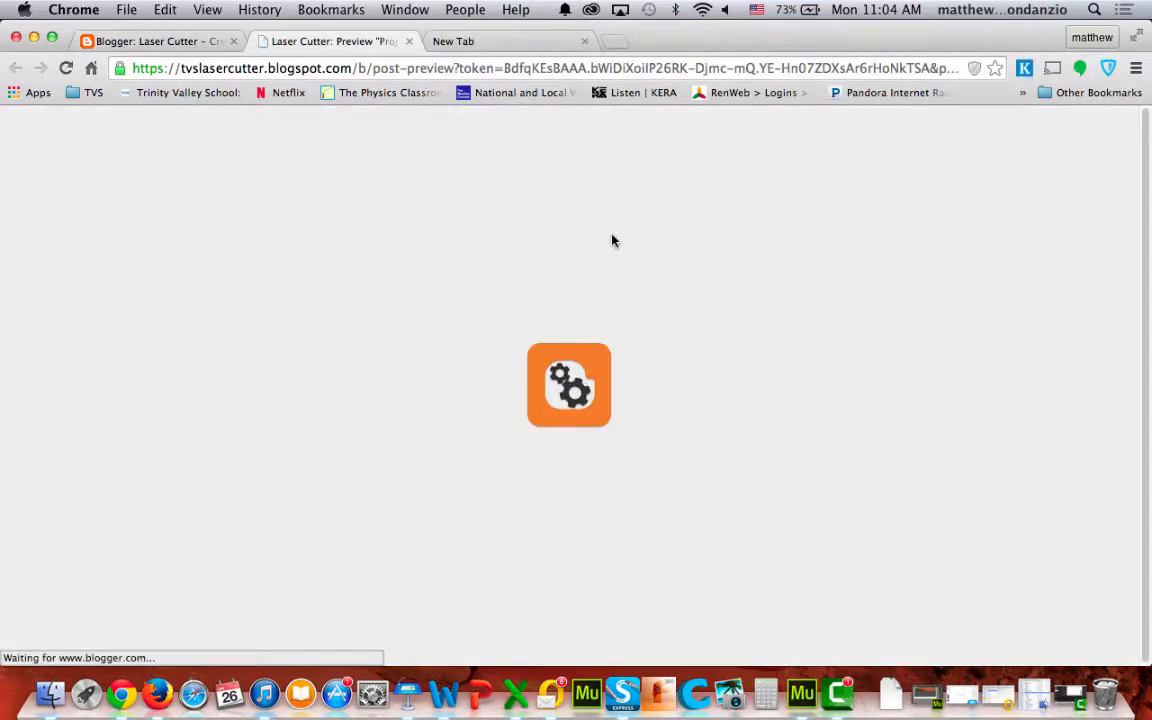
{"action": "scroll", "coordinate": [432, 330], "scroll_direction": "down", "scroll_amount": 3}
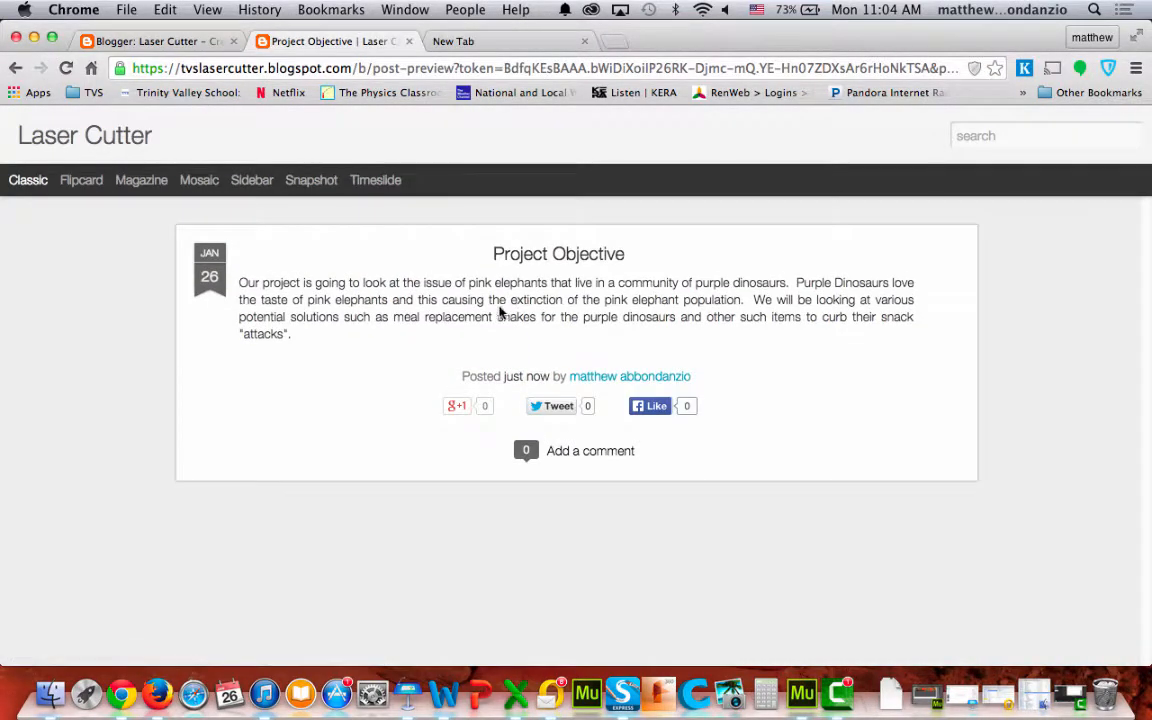
{"action": "left_click", "coordinate": [409, 42]}
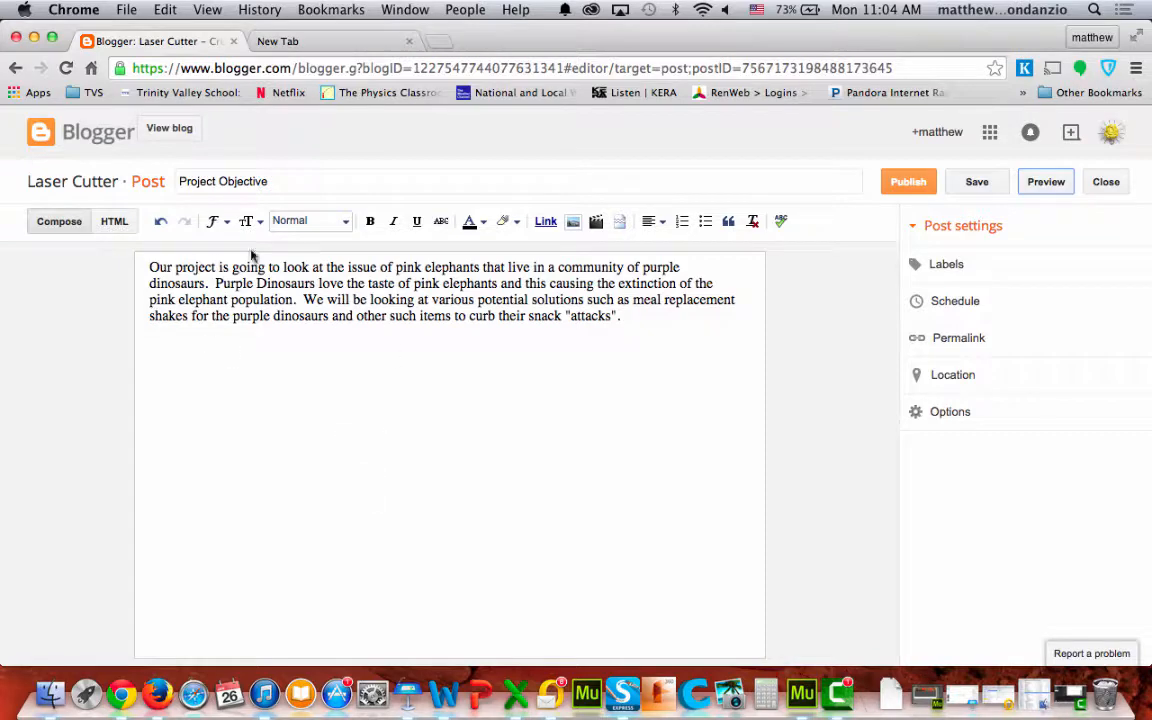
{"action": "left_click", "coordinate": [1046, 182]}
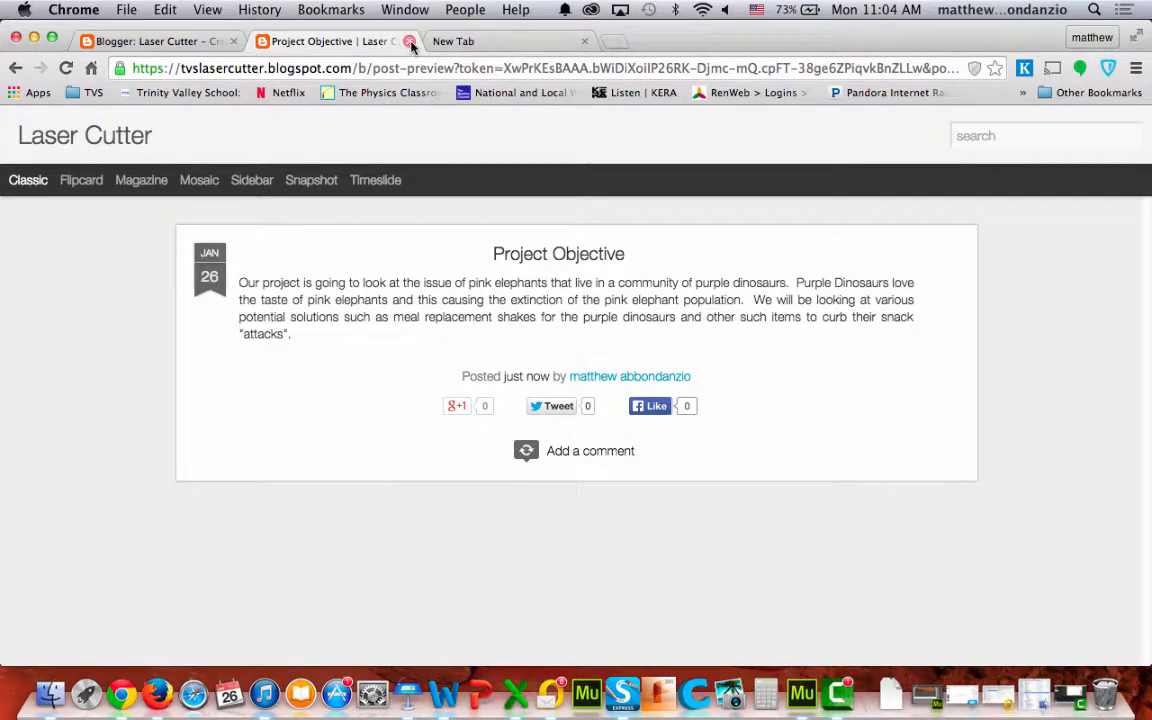
{"action": "left_click", "coordinate": [409, 42]}
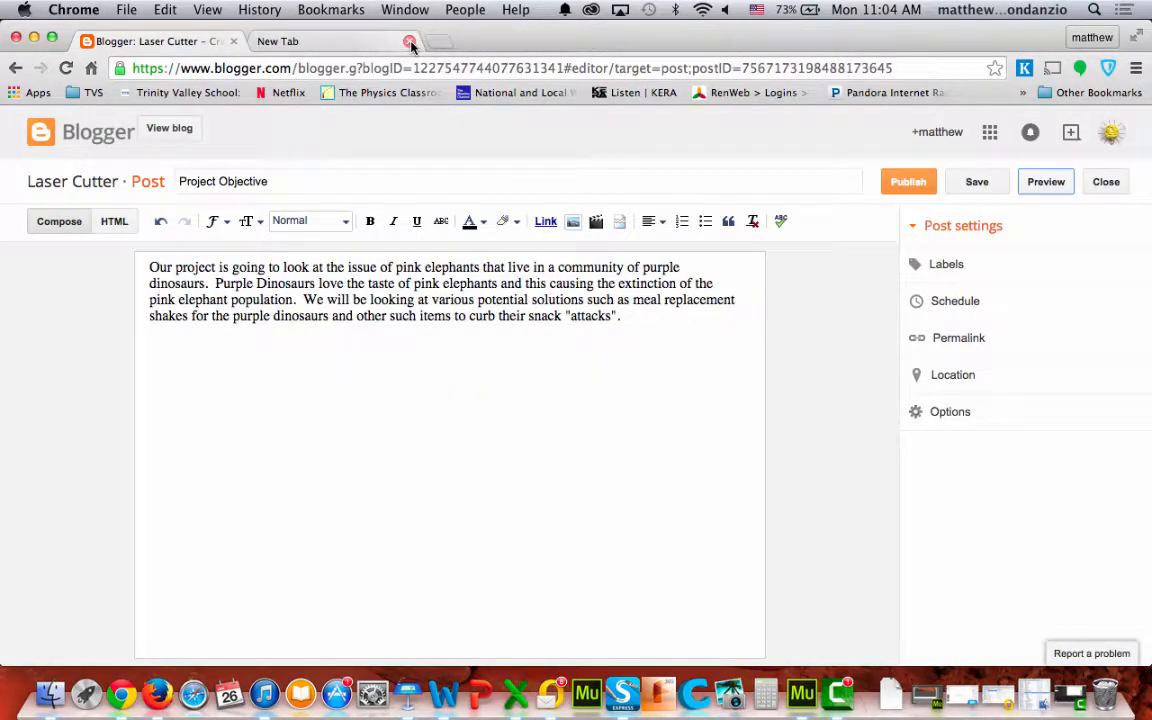
Search Google for "pink elephant" in the blank browser tab and show the image results
{"action": "left_click", "coordinate": [346, 48]}
{"action": "type", "text": "pink"}
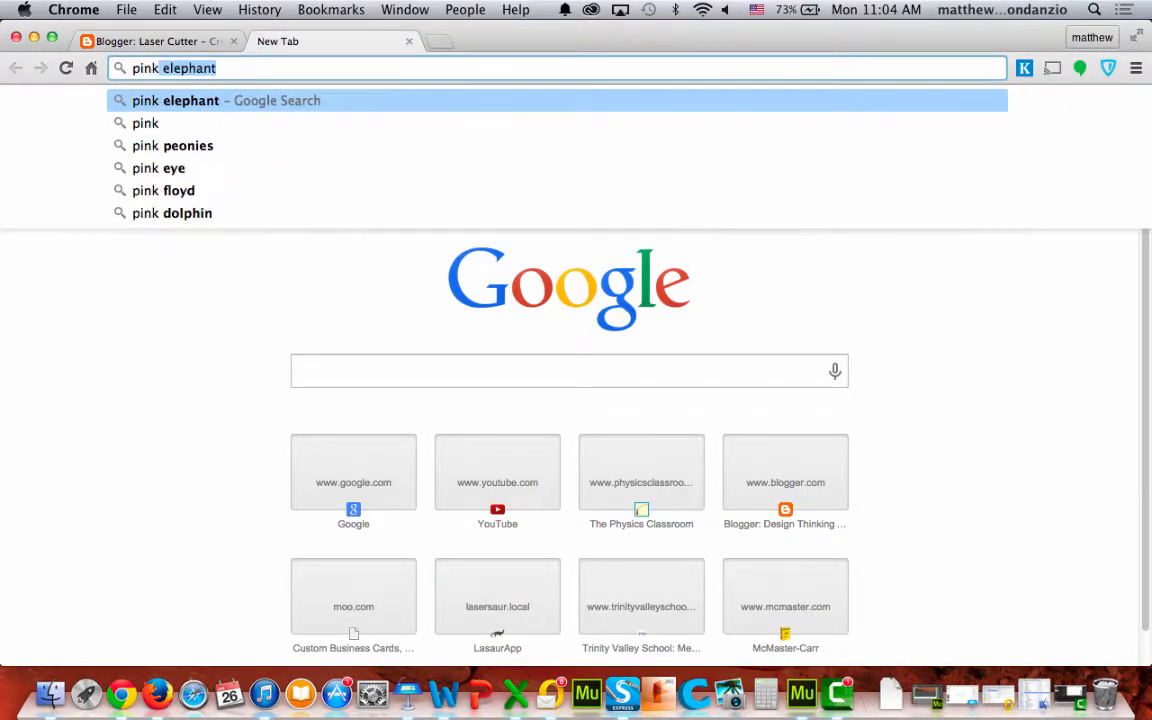
{"action": "key", "text": "Return"}
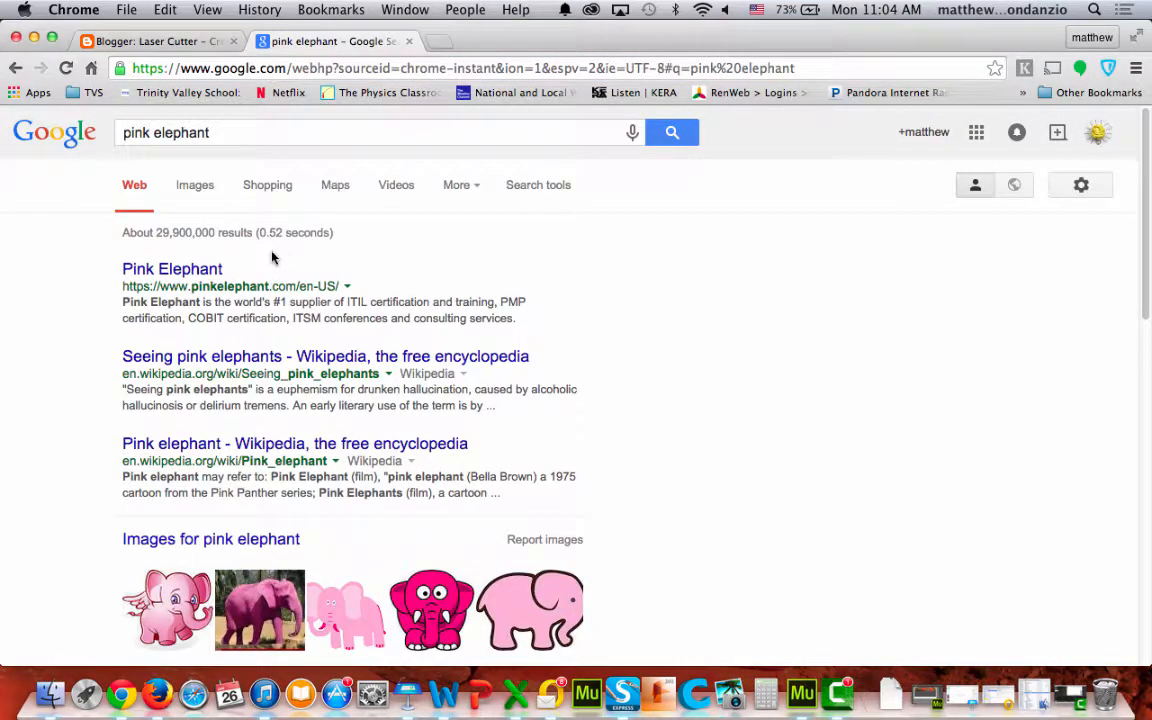
{"action": "left_click", "coordinate": [196, 186]}
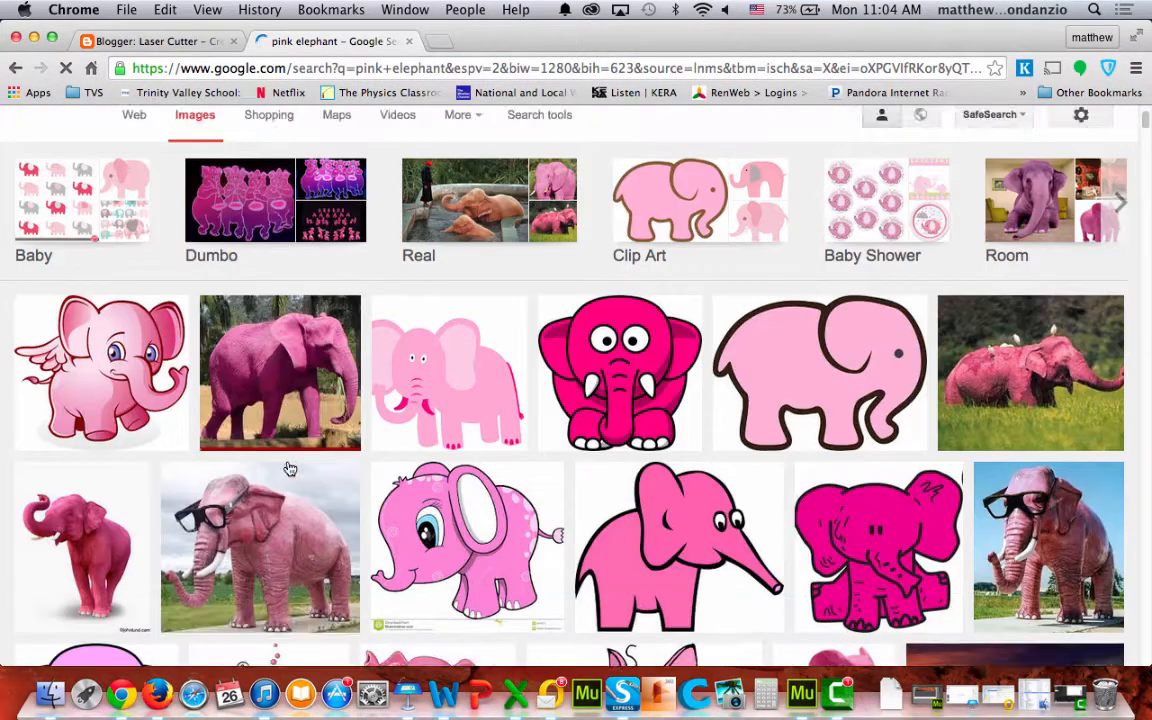
Save the enlarged bright pink front-facing cartoon elephant image to the Desktop as pink-elephant-clip-art-eiMjoknin
{"action": "scroll", "coordinate": [288, 448], "scroll_direction": "down", "scroll_amount": 2}
{"action": "right_click", "coordinate": [288, 365]}
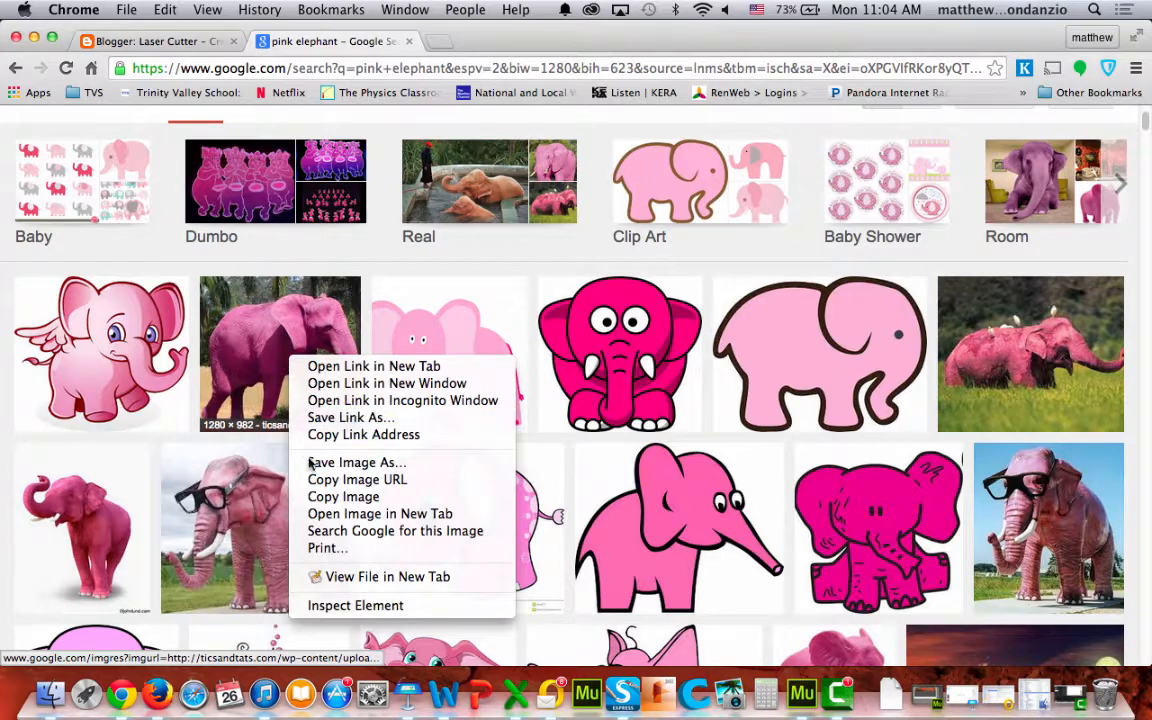
{"action": "left_click", "coordinate": [579, 370]}
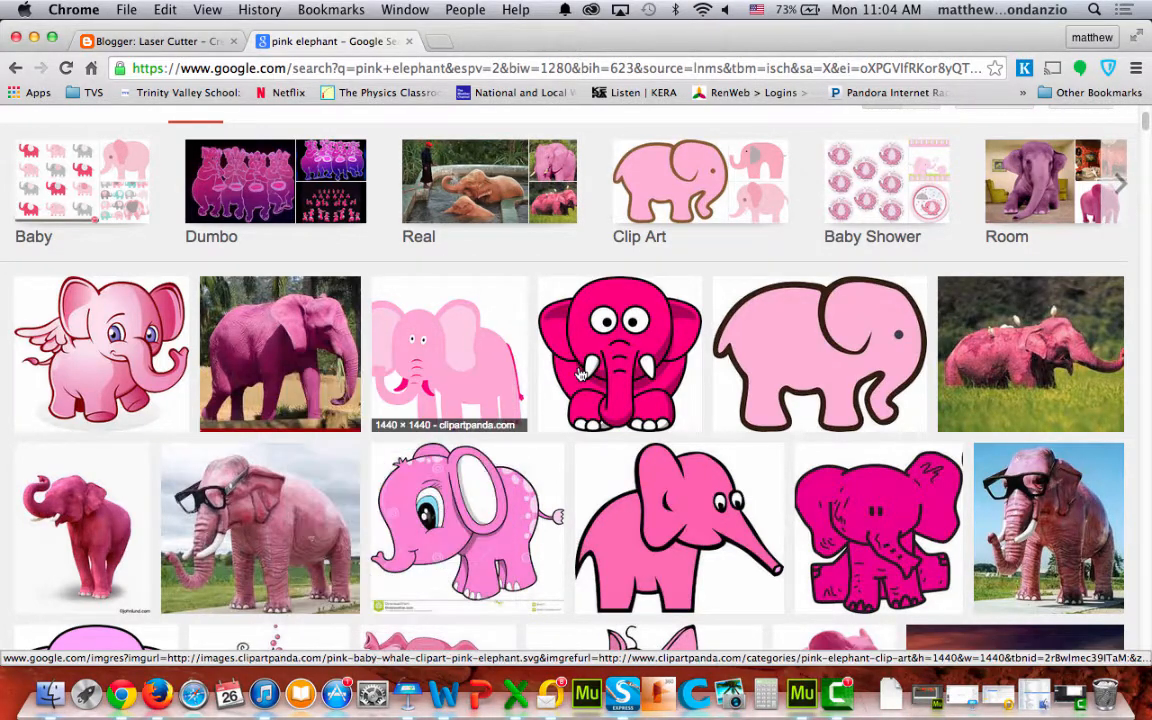
{"action": "left_click", "coordinate": [580, 372]}
{"action": "right_click", "coordinate": [579, 369]}
{"action": "right_click", "coordinate": [458, 381]}
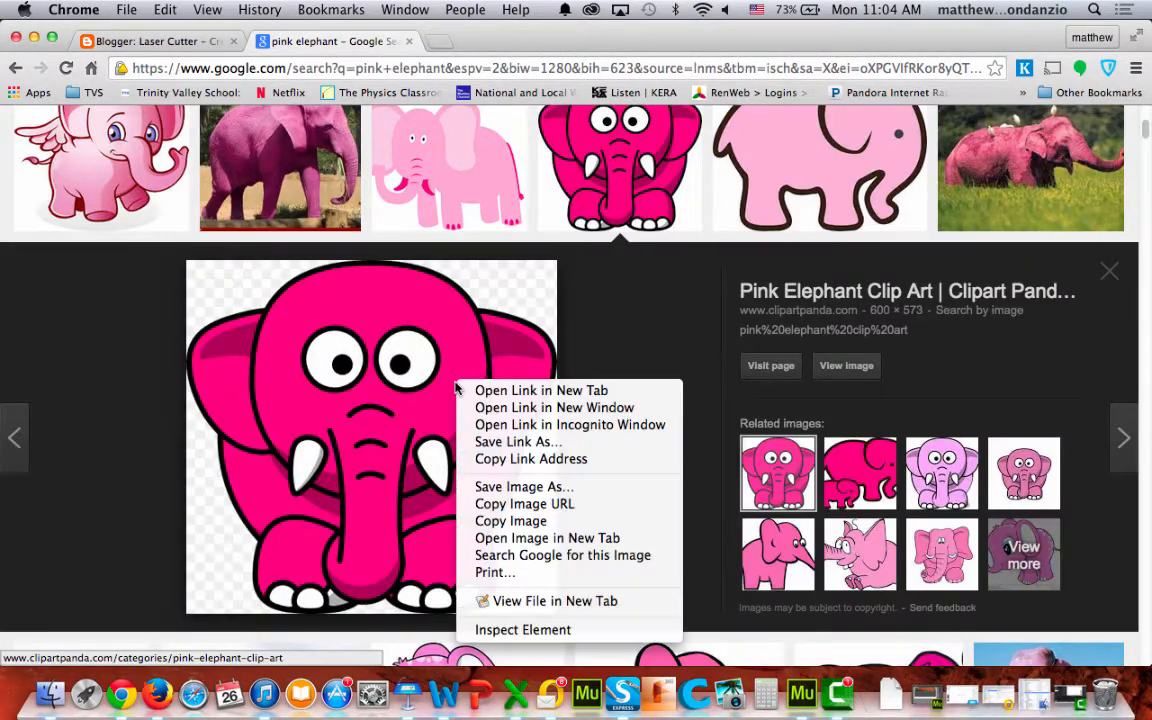
{"action": "left_click", "coordinate": [486, 487]}
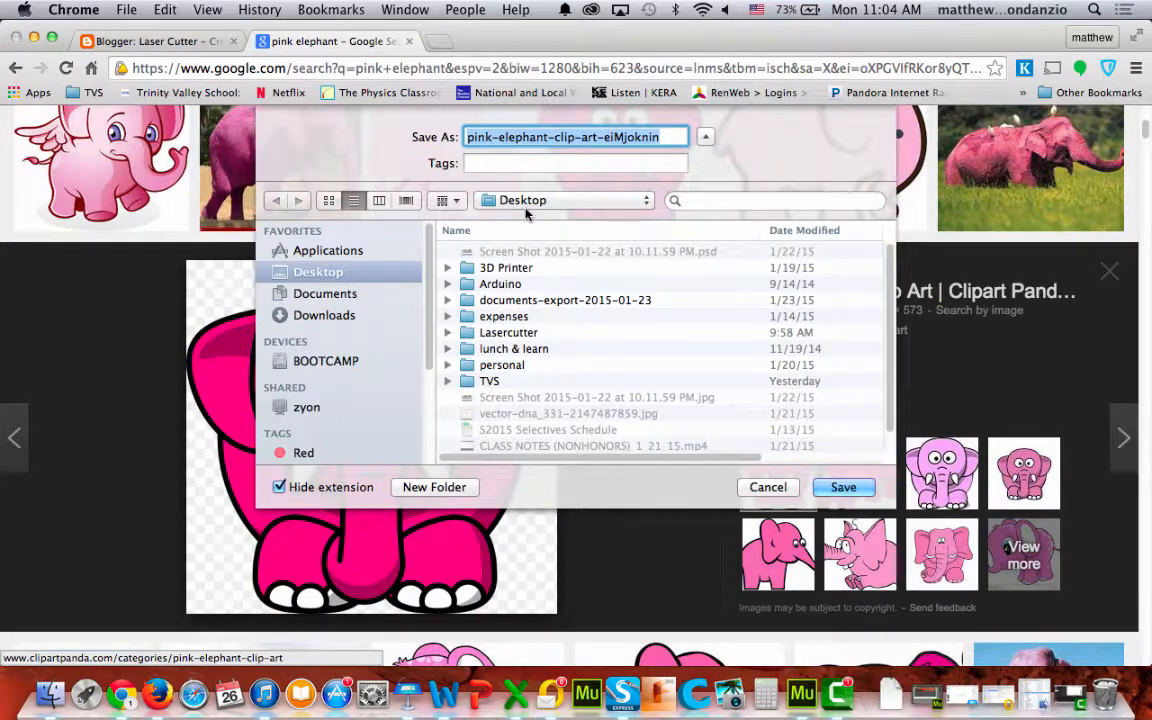
{"action": "left_click", "coordinate": [843, 487]}
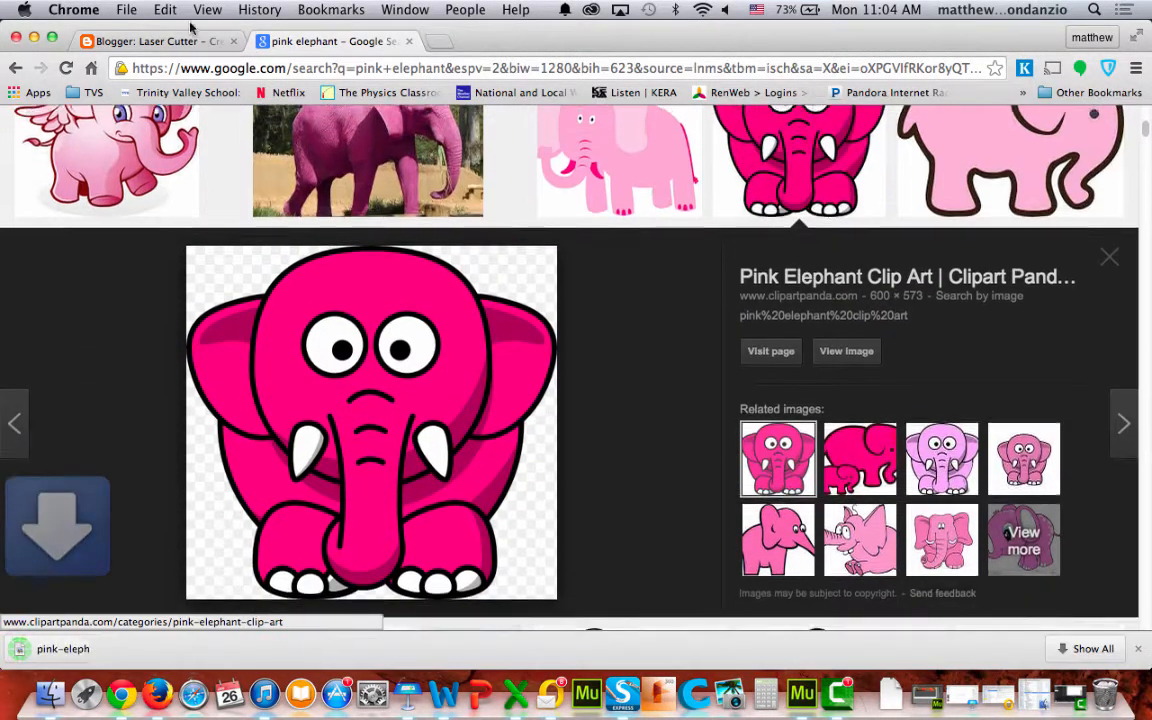
Return to the post editor and insert pink-elephant-clip-art-eiMjoknin.png, uploaded from the Desktop, into the post
{"action": "left_click", "coordinate": [182, 45]}
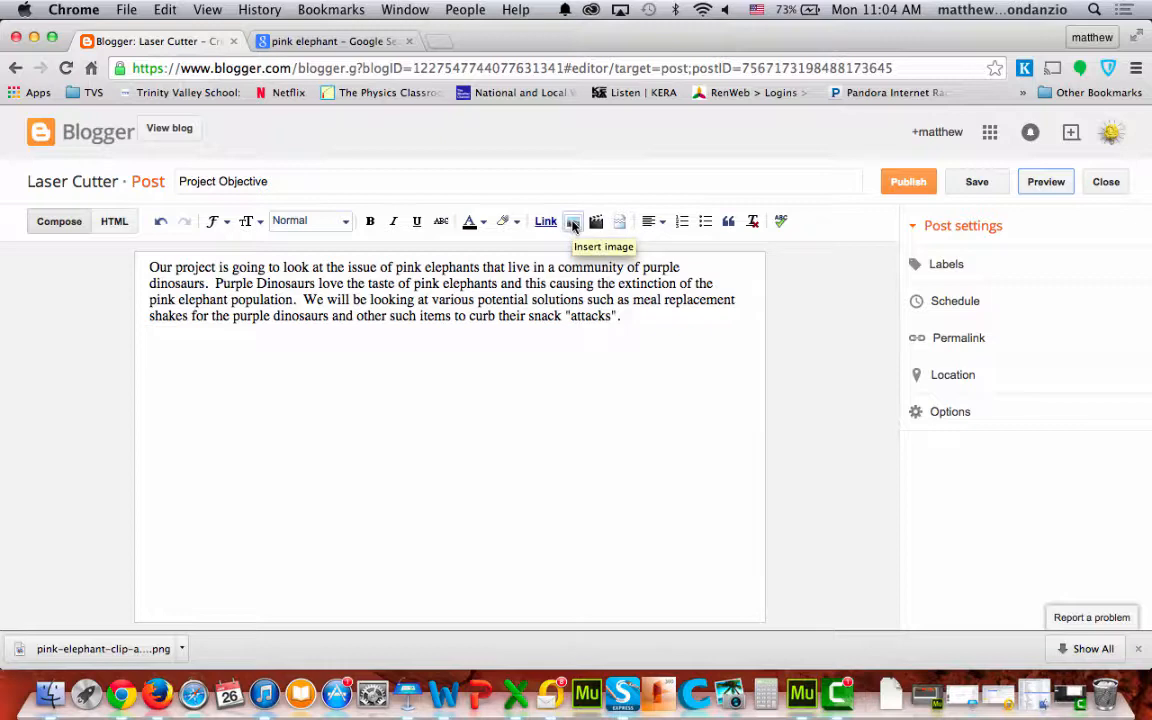
{"action": "left_click", "coordinate": [573, 224]}
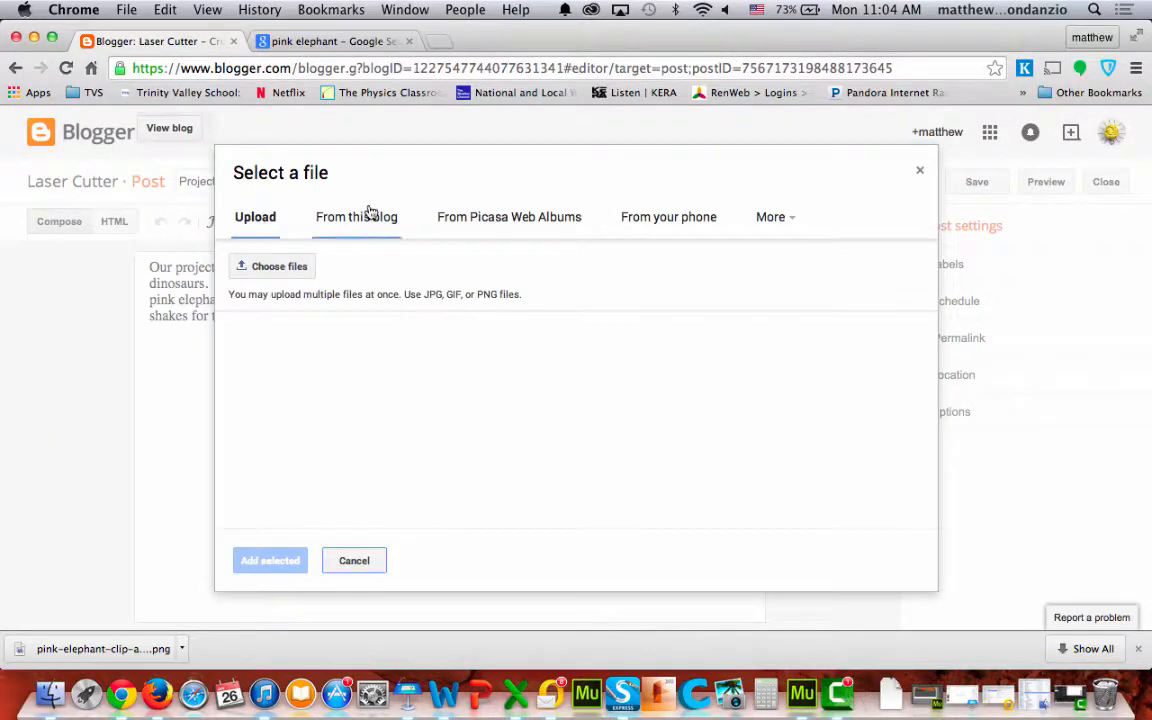
{"action": "left_click", "coordinate": [293, 273]}
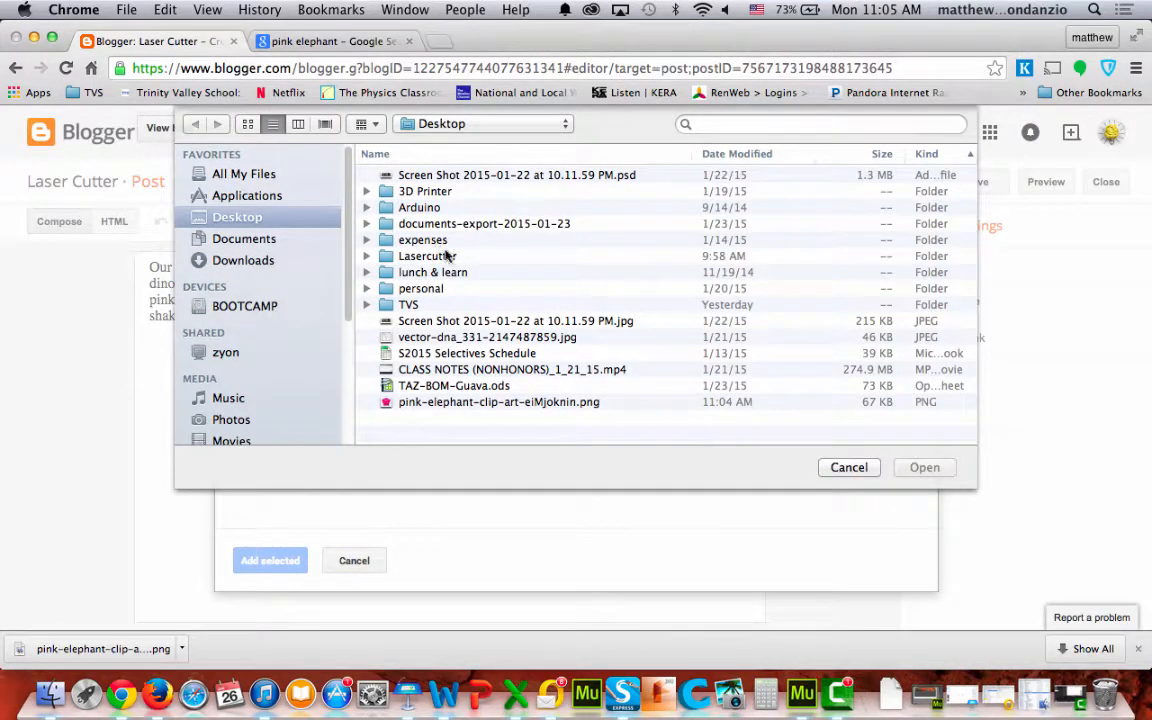
{"action": "scroll", "coordinate": [448, 256], "scroll_direction": "up", "scroll_amount": 1}
{"action": "scroll", "coordinate": [448, 256], "scroll_direction": "down", "scroll_amount": 2}
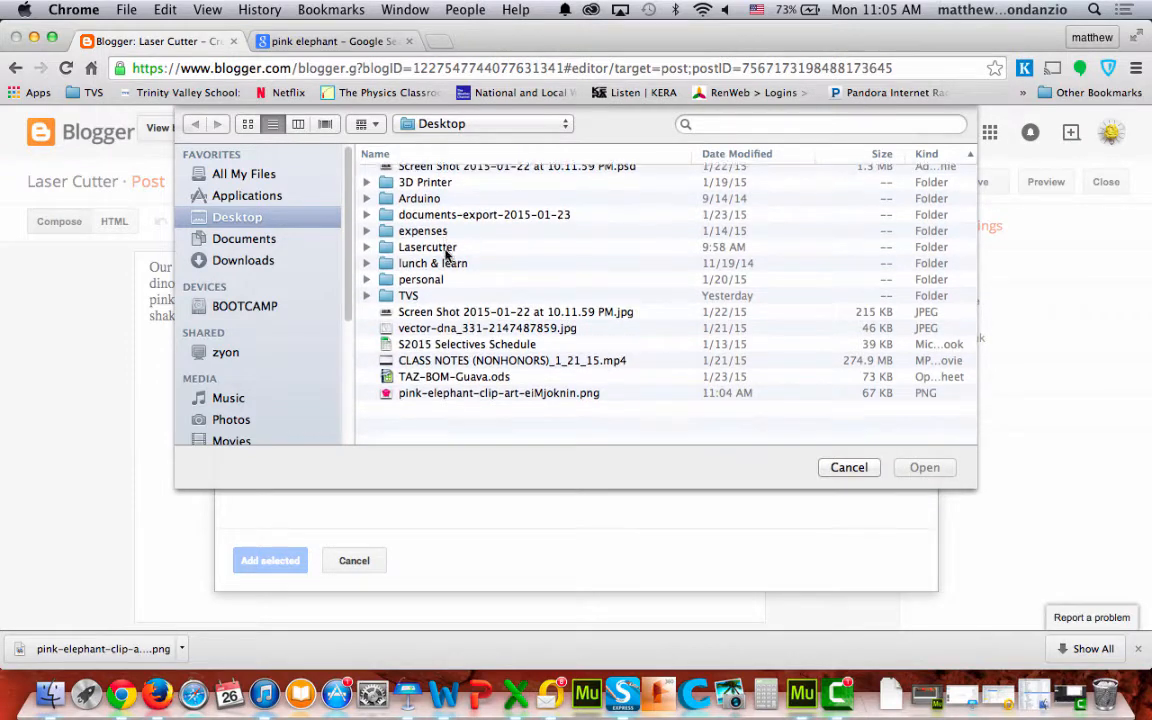
{"action": "left_click", "coordinate": [455, 402]}
{"action": "left_click", "coordinate": [920, 467]}
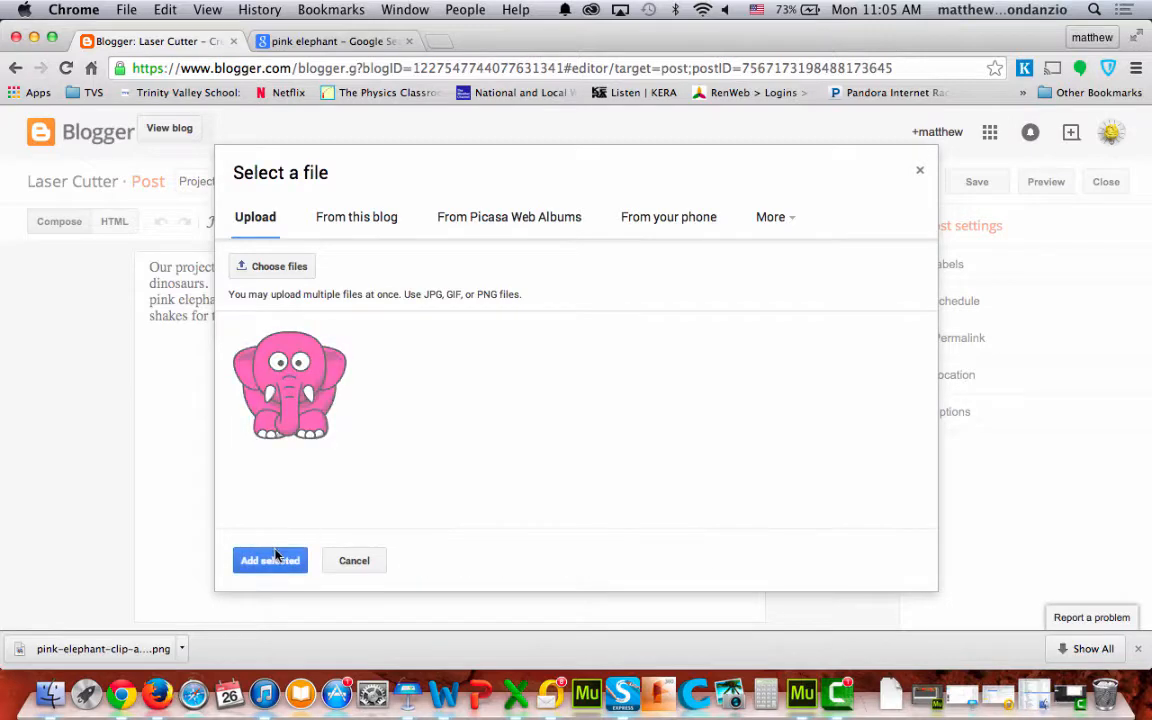
{"action": "left_click", "coordinate": [277, 556]}
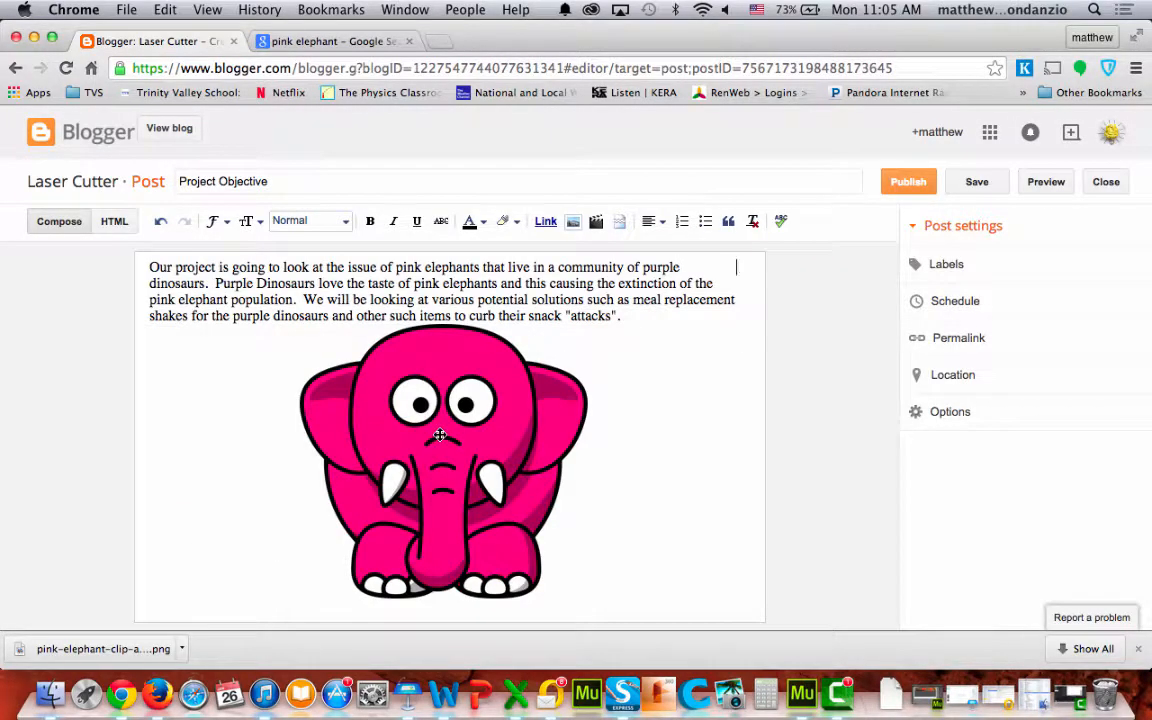
Add a blank line between the paragraph and the elephant image, and align the image to the right
{"action": "key", "text": "Return"}
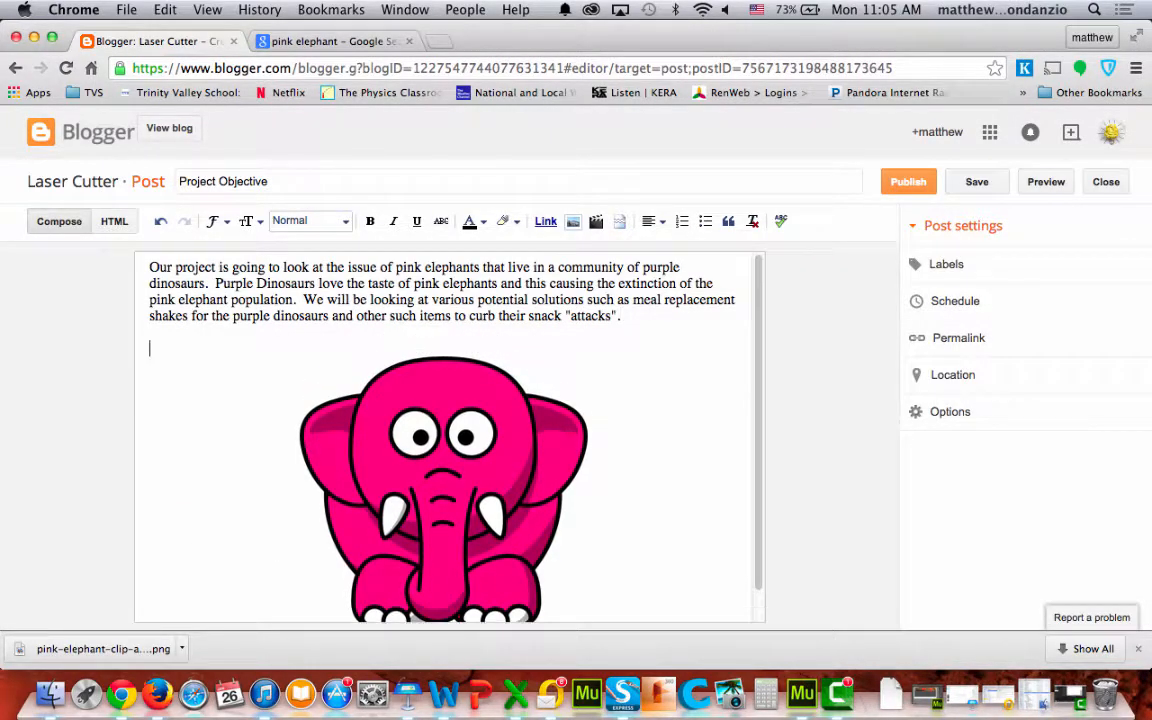
{"action": "scroll", "coordinate": [450, 430], "scroll_direction": "down", "scroll_amount": 1}
{"action": "left_click", "coordinate": [490, 393]}
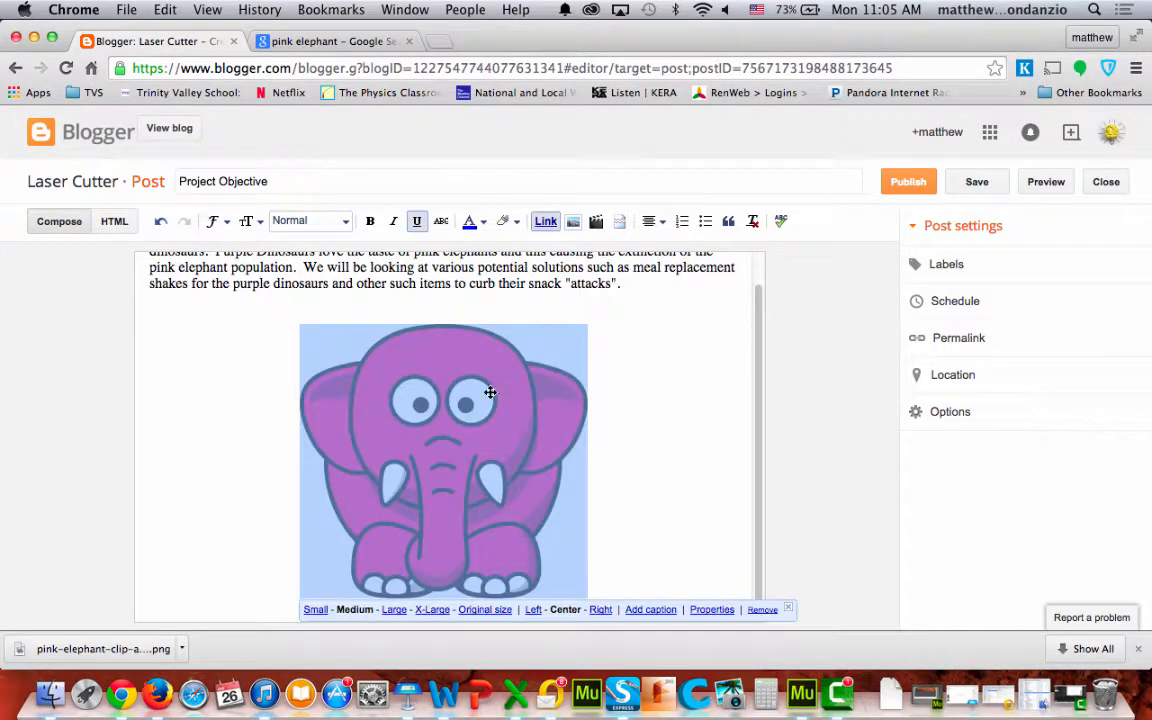
{"action": "left_click", "coordinate": [652, 221]}
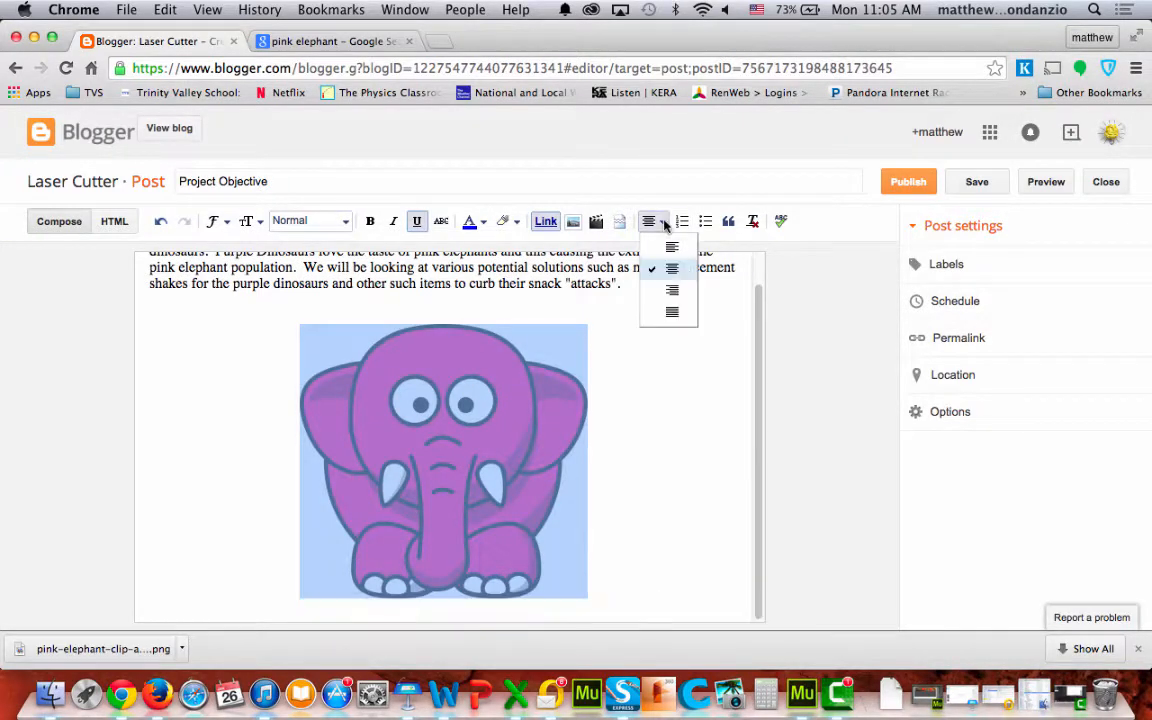
{"action": "left_click", "coordinate": [674, 289]}
{"action": "left_click", "coordinate": [309, 440]}
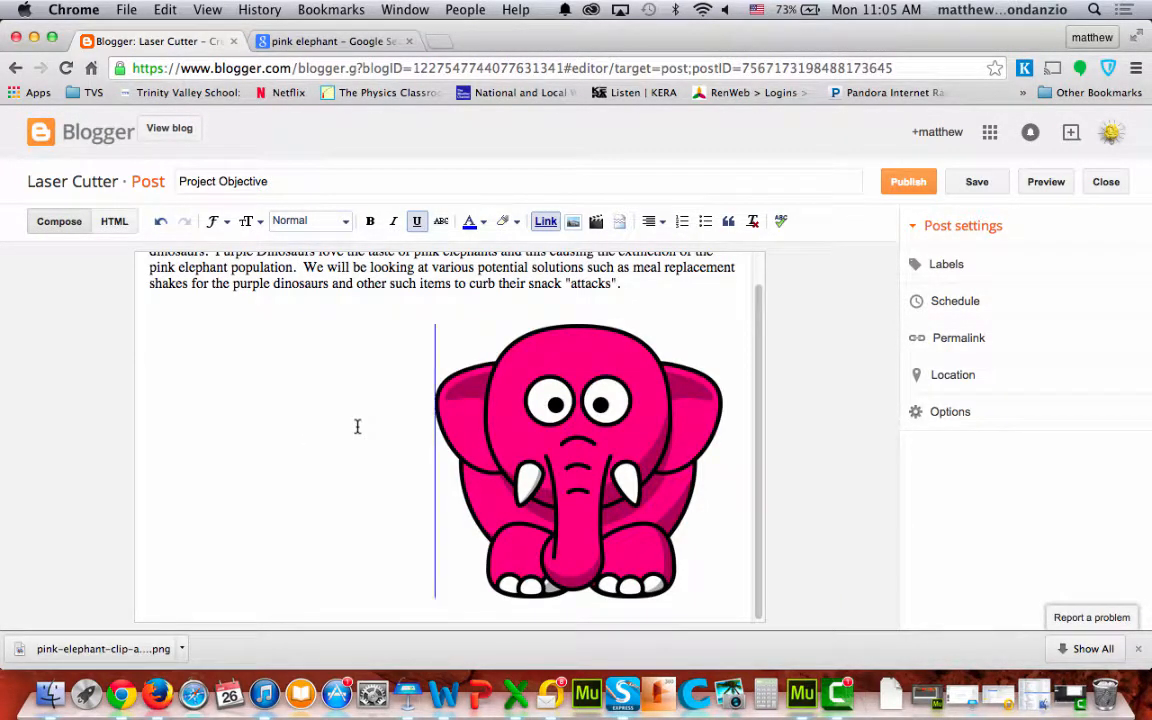
Set the elephant image's size to Small and deselect it
{"action": "left_click", "coordinate": [539, 422]}
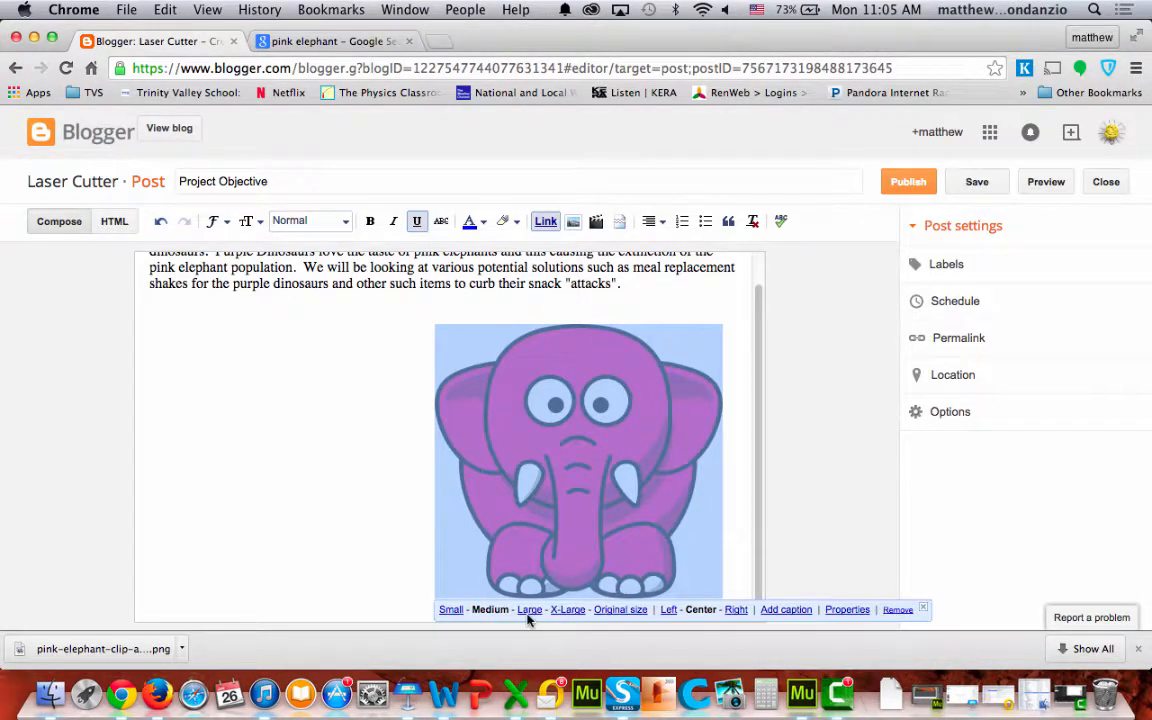
{"action": "left_click", "coordinate": [450, 610]}
{"action": "left_click", "coordinate": [481, 527]}
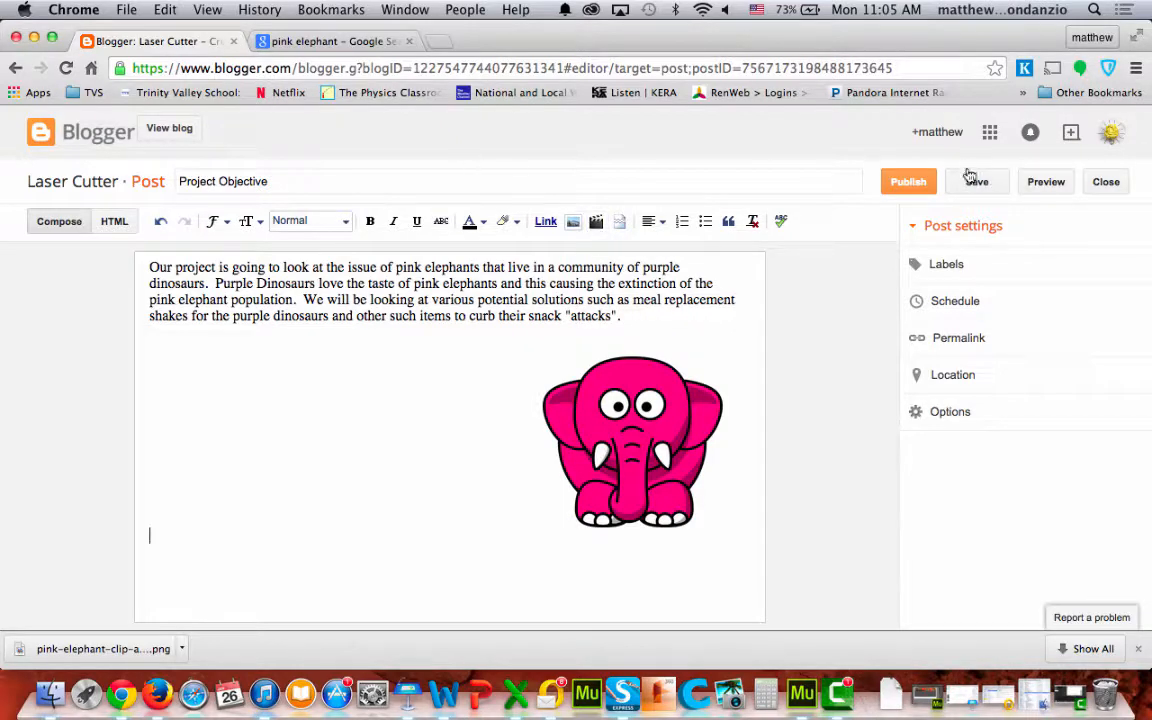
Preview the Project Objective post with its elephant image, and return to the post editor
{"action": "left_click", "coordinate": [1047, 183]}
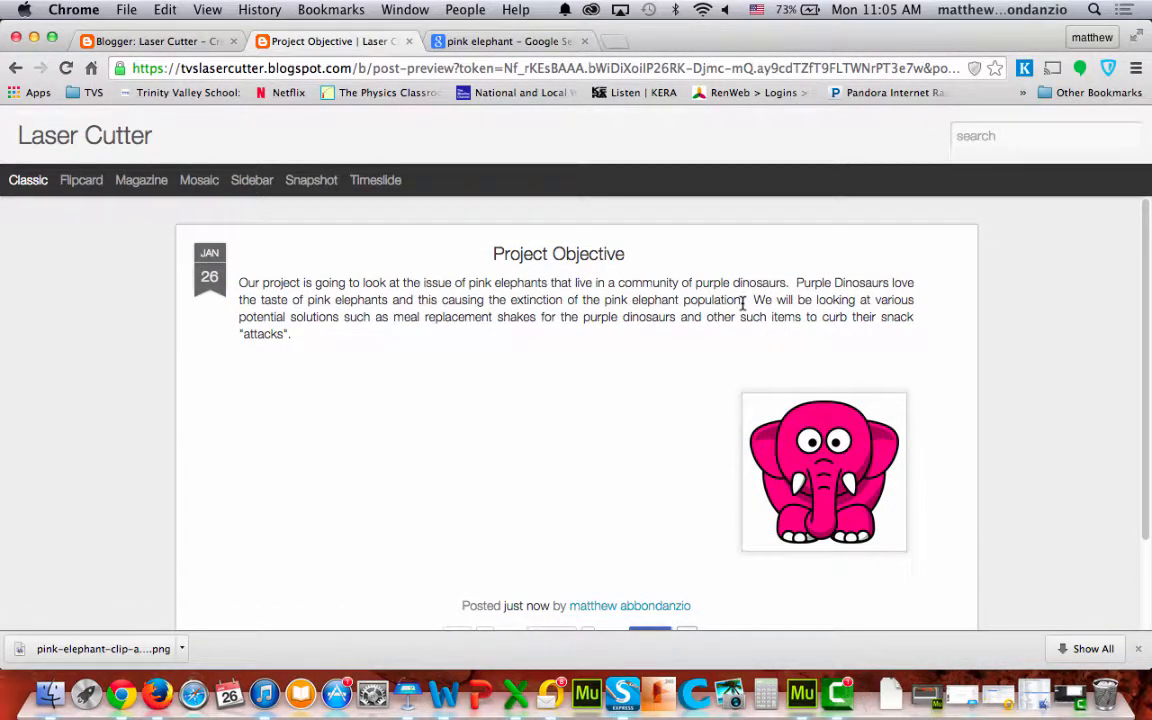
{"action": "left_click", "coordinate": [410, 42]}
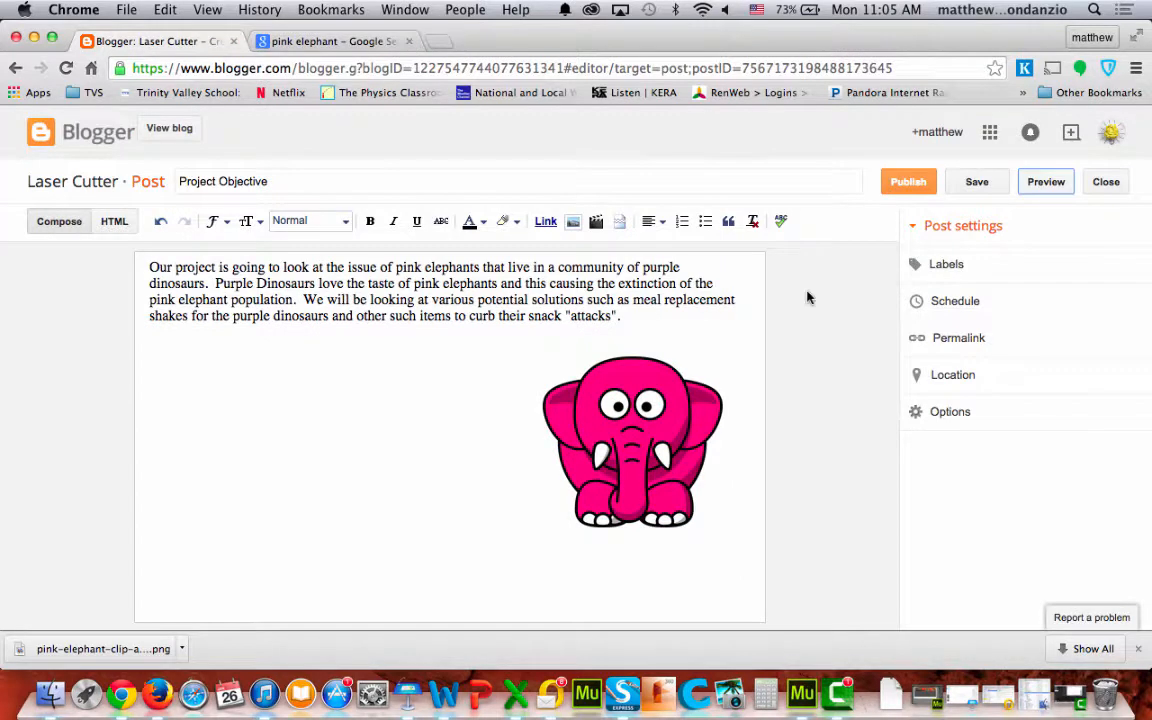
Search YouTube for "pink elephant" from the video insertion dialog and insert the Pink Elephant - Short Film video into the post
{"action": "left_click", "coordinate": [596, 222]}
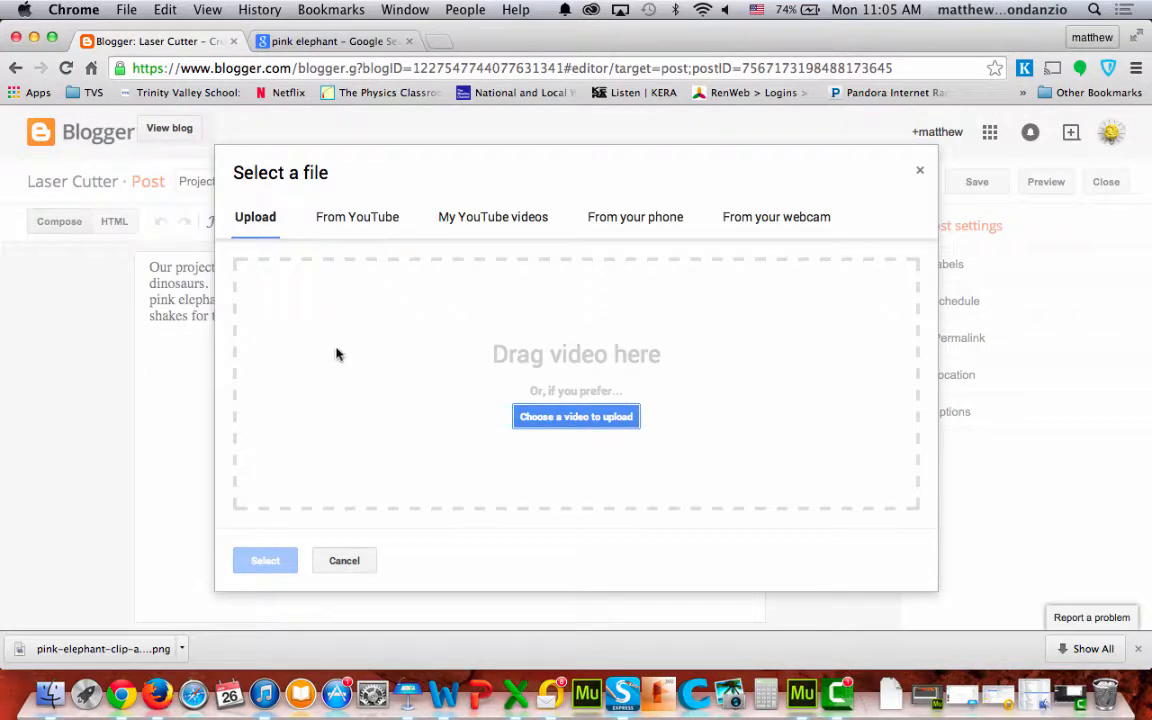
{"action": "left_click", "coordinate": [368, 220]}
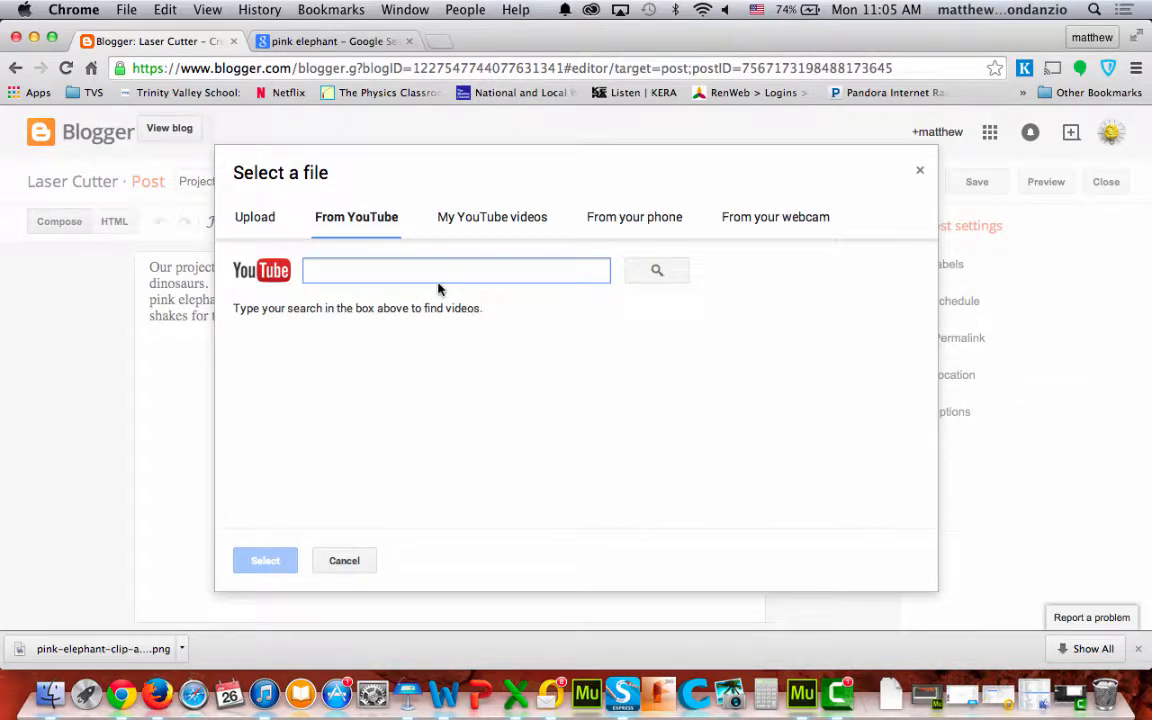
{"action": "type", "text": "pink elephant"}
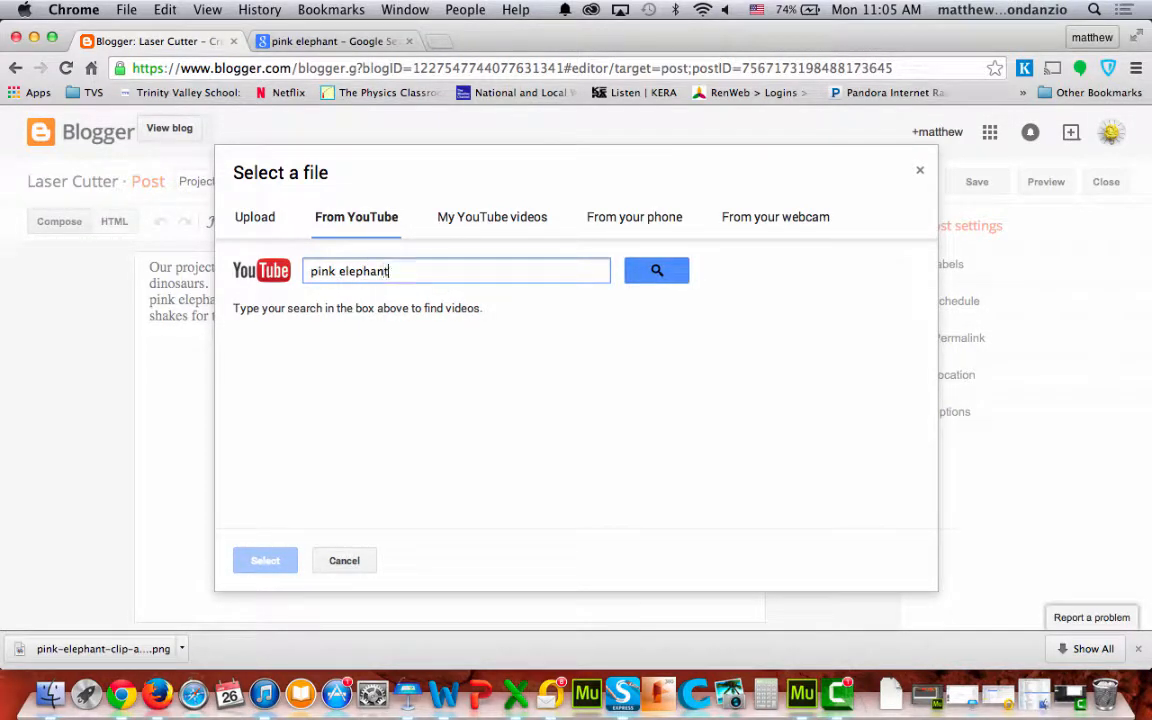
{"action": "key", "text": "Return"}
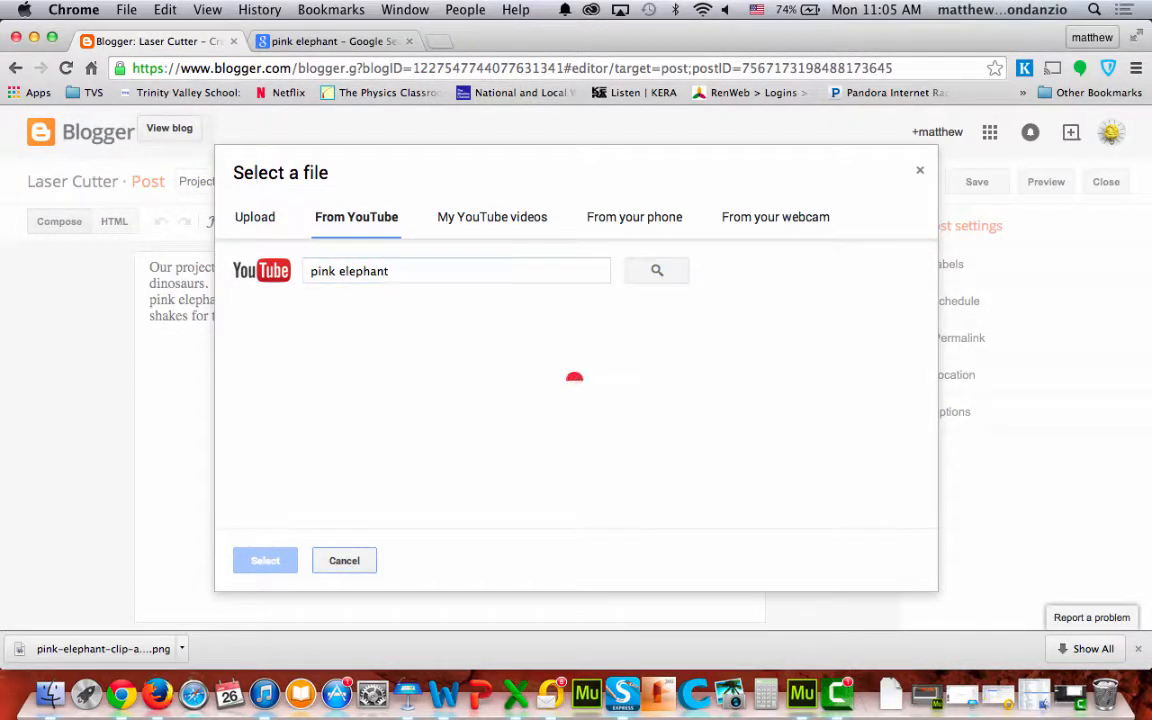
{"action": "scroll", "coordinate": [426, 412], "scroll_direction": "down", "scroll_amount": 3}
{"action": "scroll", "coordinate": [426, 412], "scroll_direction": "down", "scroll_amount": 10}
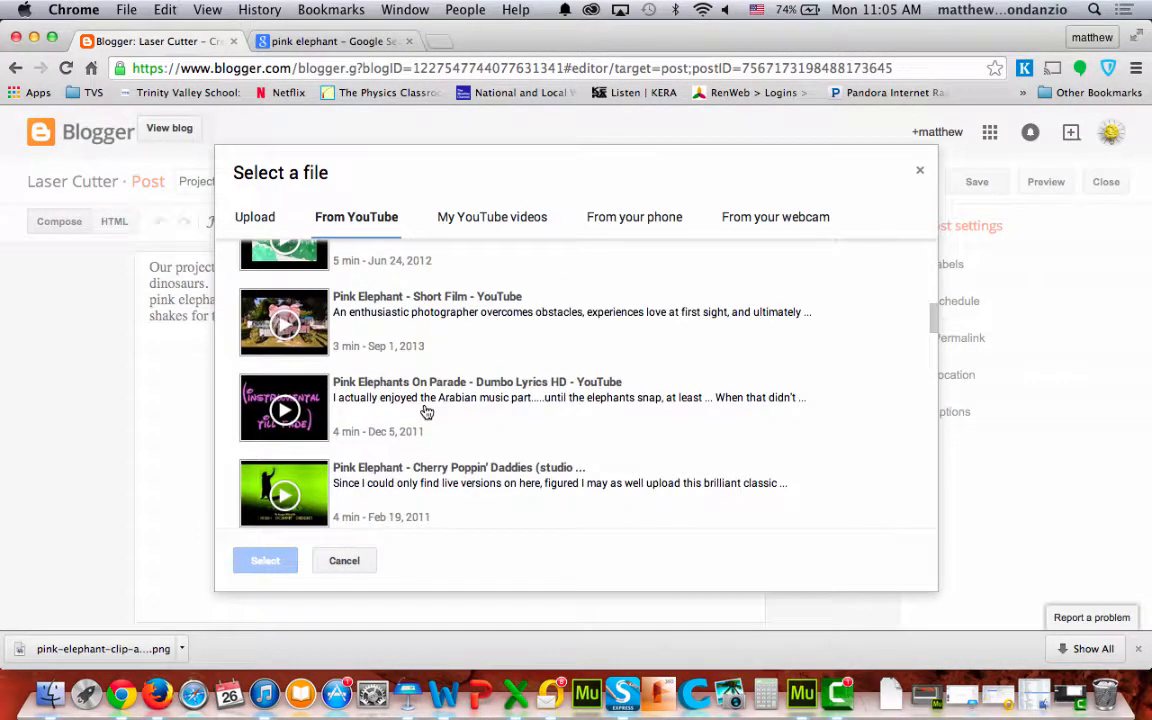
{"action": "left_click", "coordinate": [432, 298]}
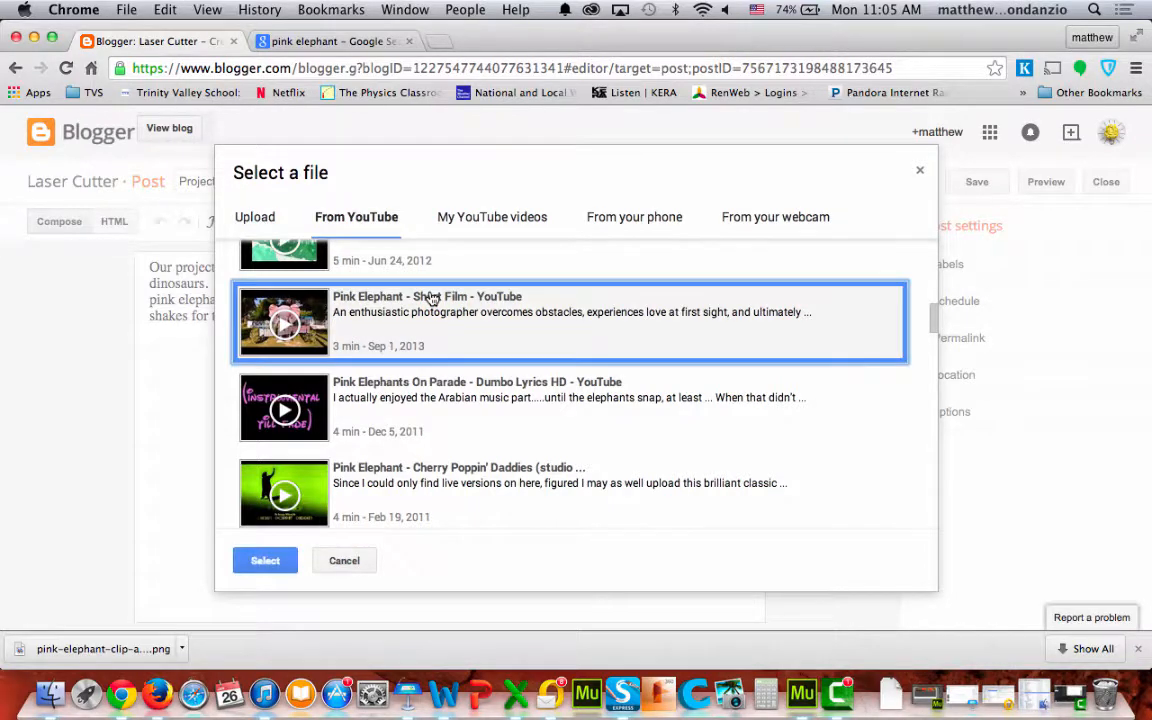
{"action": "left_click", "coordinate": [262, 558]}
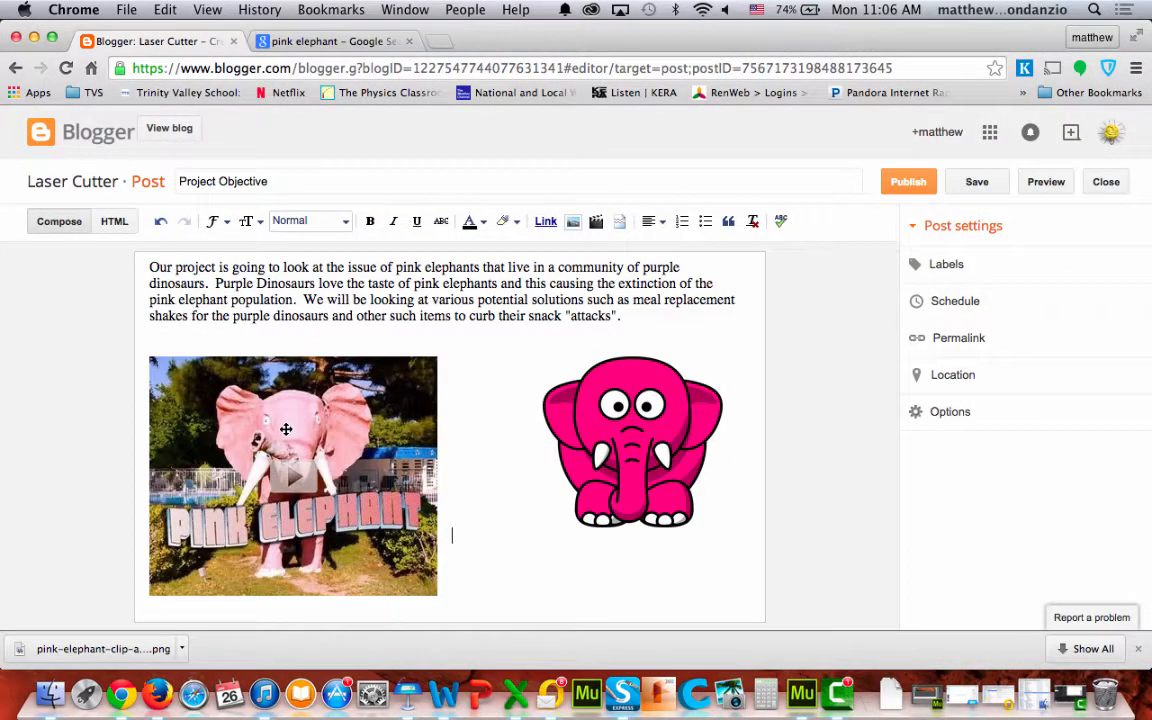
Preview the post to examine how the video and elephant image are laid out, and close the preview
{"action": "left_click", "coordinate": [341, 378]}
{"action": "left_click", "coordinate": [494, 554]}
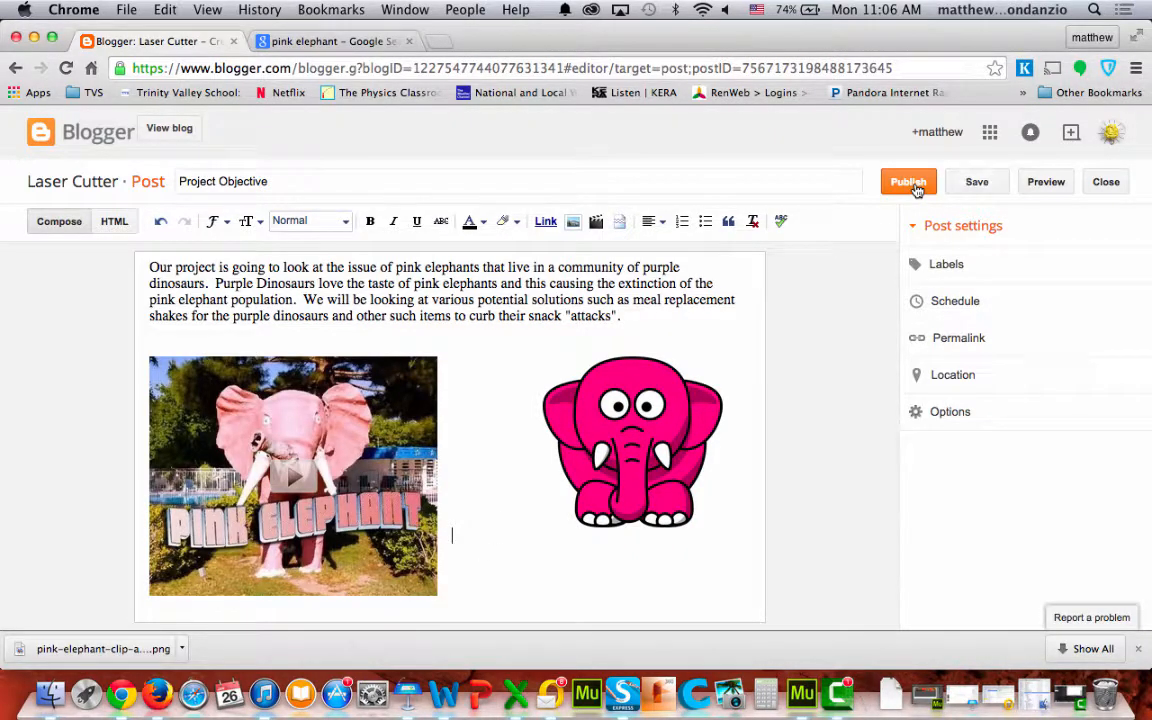
{"action": "left_click", "coordinate": [1050, 185]}
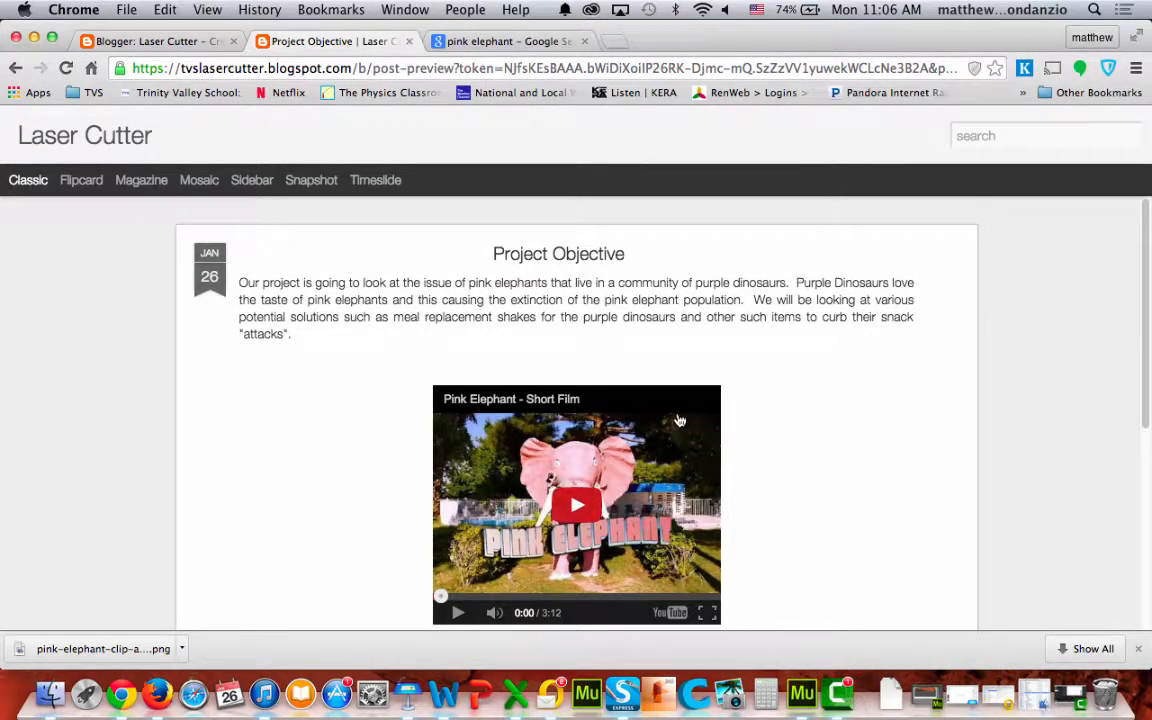
{"action": "scroll", "coordinate": [680, 416], "scroll_direction": "down", "scroll_amount": 5}
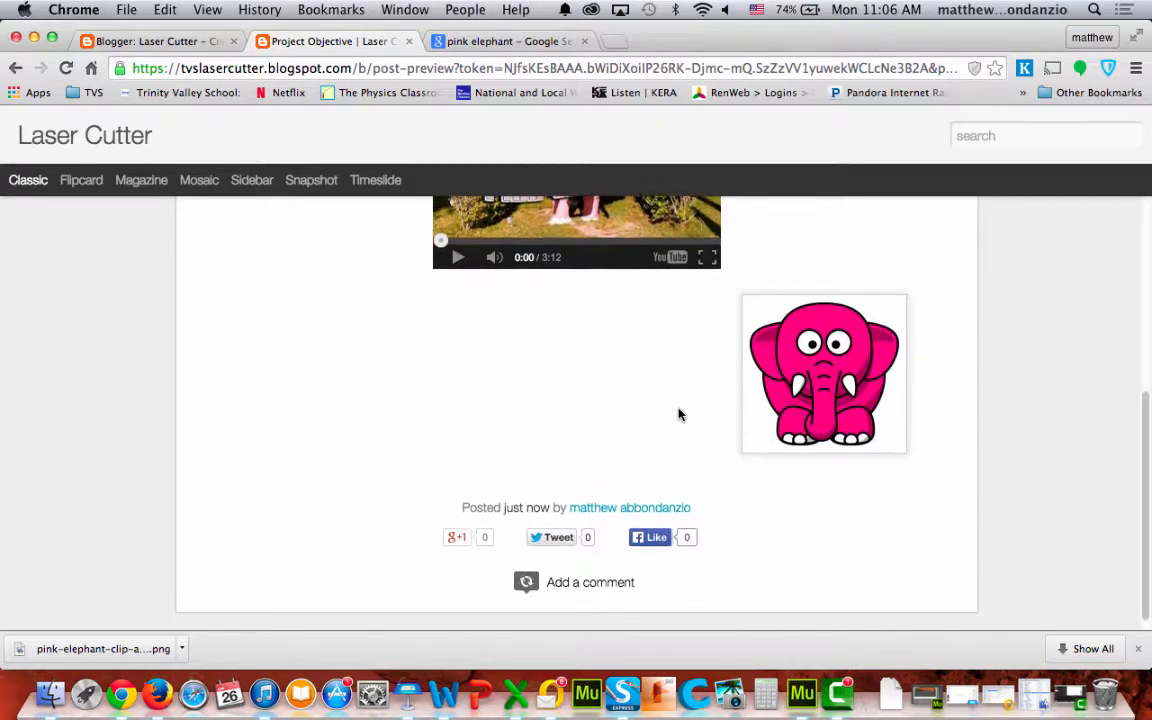
{"action": "scroll", "coordinate": [680, 416], "scroll_direction": "up", "scroll_amount": 2}
{"action": "scroll", "coordinate": [680, 416], "scroll_direction": "up", "scroll_amount": 3}
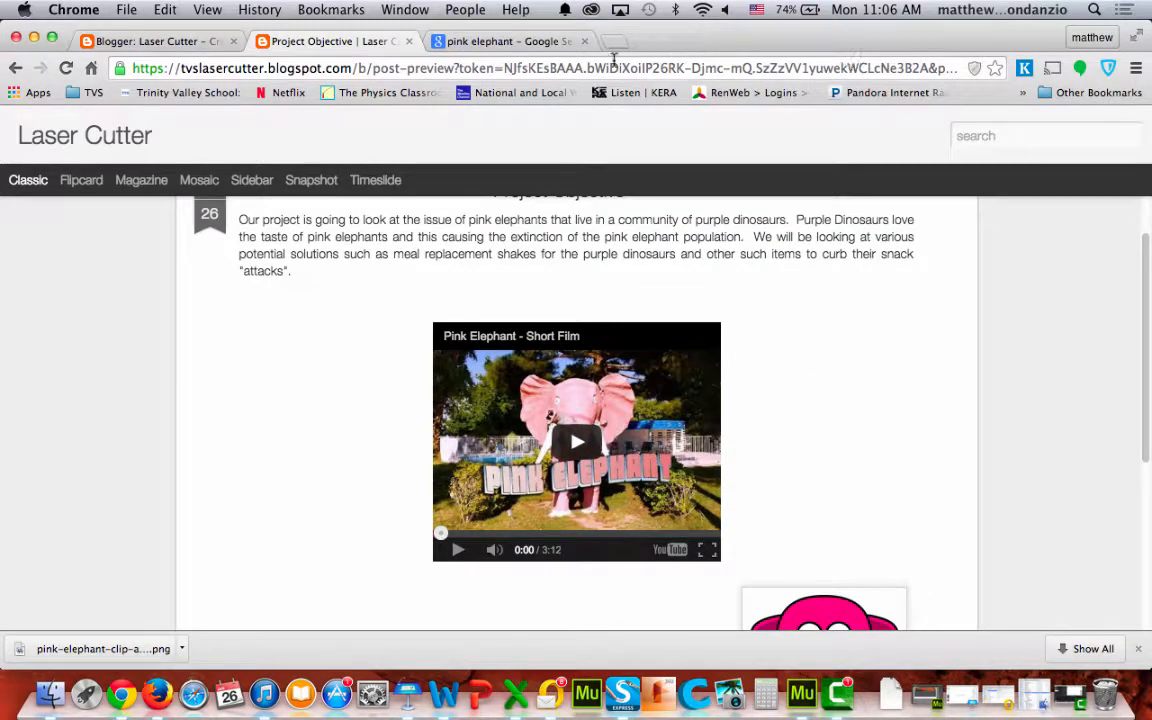
{"action": "left_click", "coordinate": [408, 41]}
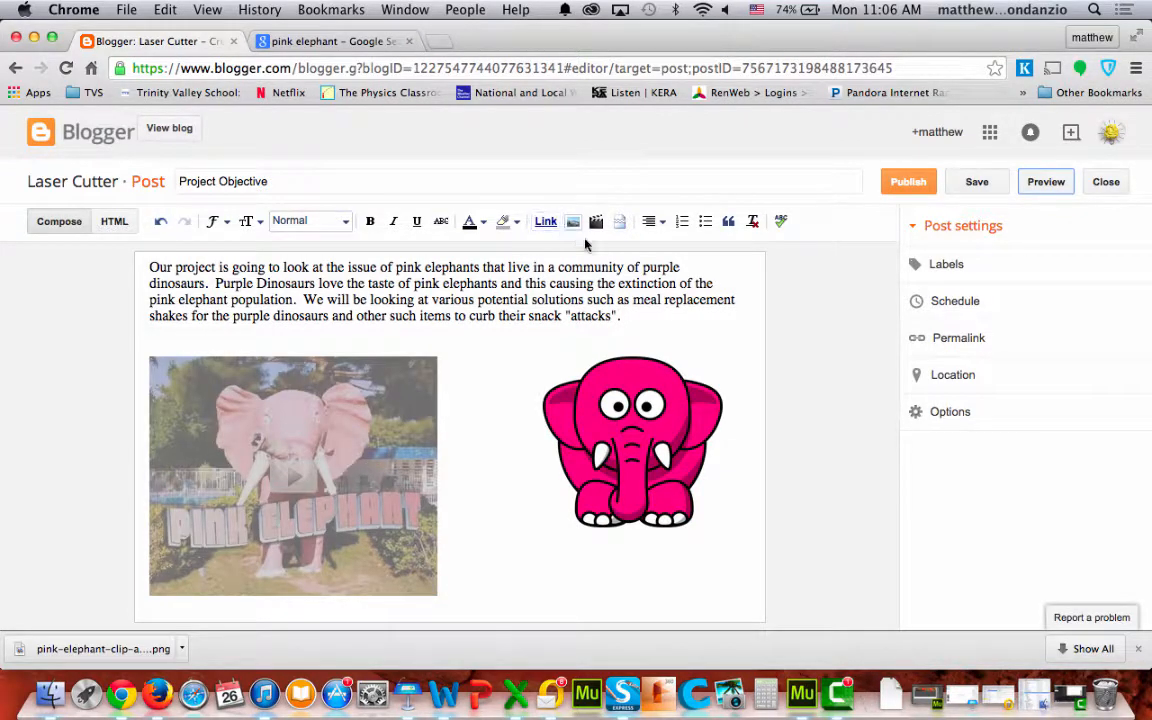
Set the paragraph alignment of the video and elephant image to left, and deselect them
{"action": "left_click", "coordinate": [655, 221]}
{"action": "left_click", "coordinate": [660, 254]}
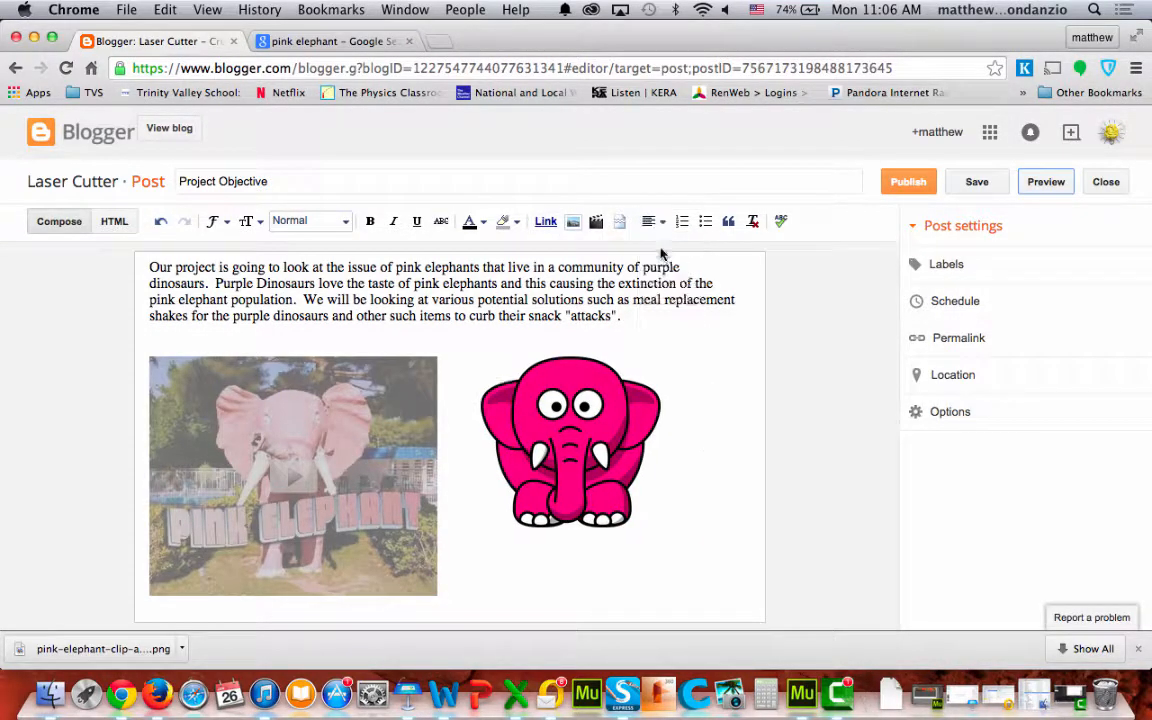
{"action": "left_click", "coordinate": [376, 438]}
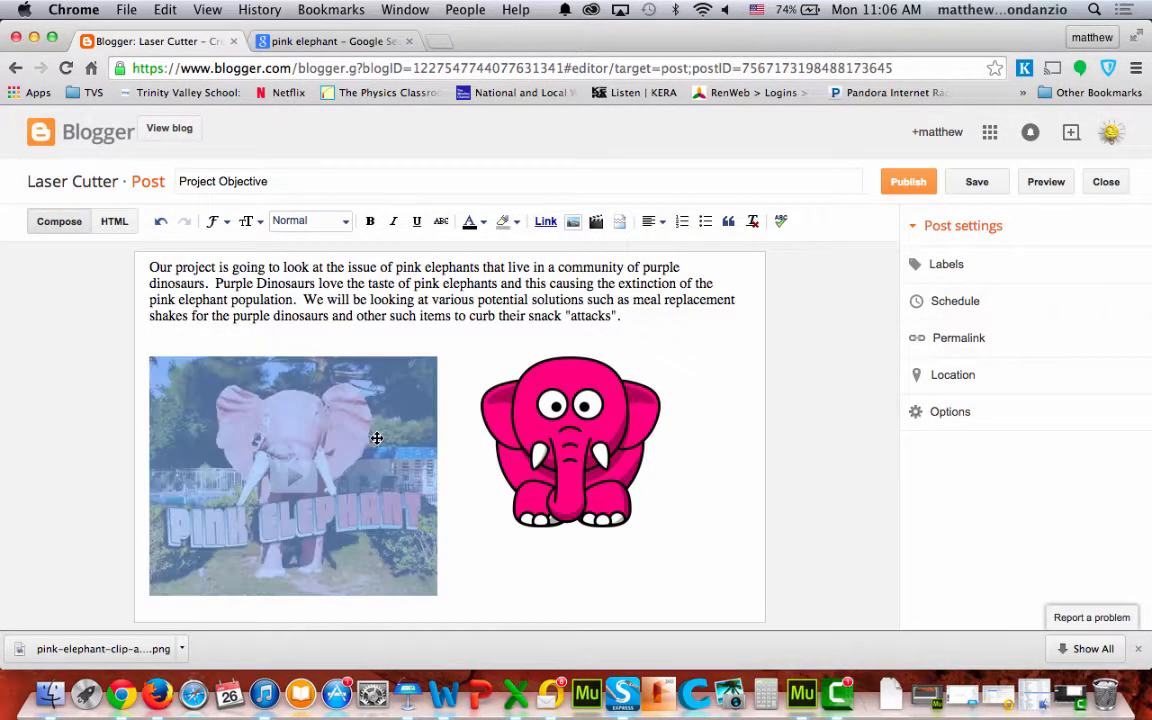
{"action": "left_click", "coordinate": [590, 405]}
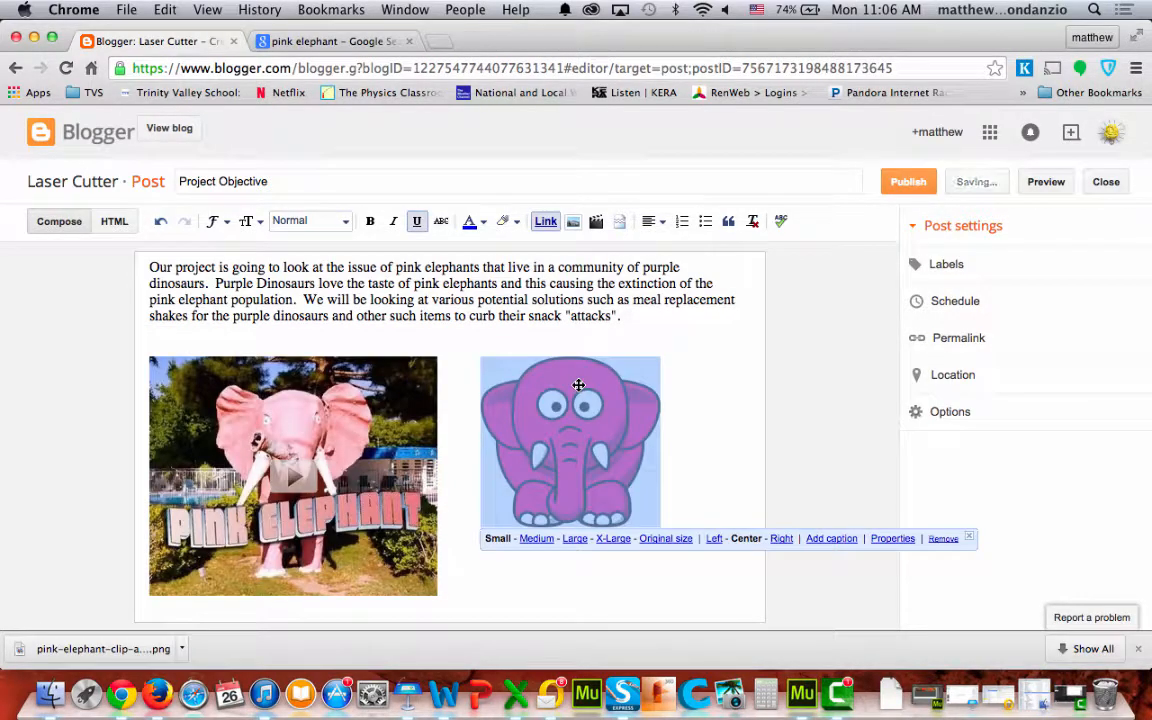
{"action": "left_click", "coordinate": [516, 564]}
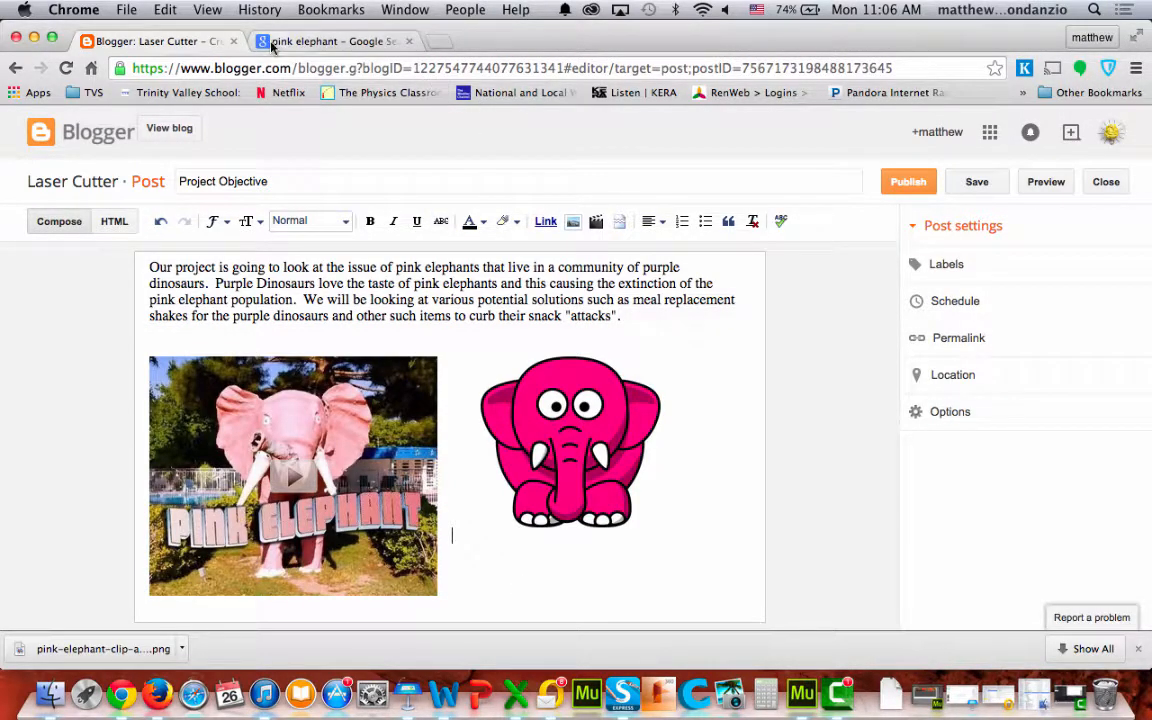
Preview the left-aligned layout of the video and elephant image, and return to the editor
{"action": "left_click", "coordinate": [1050, 184]}
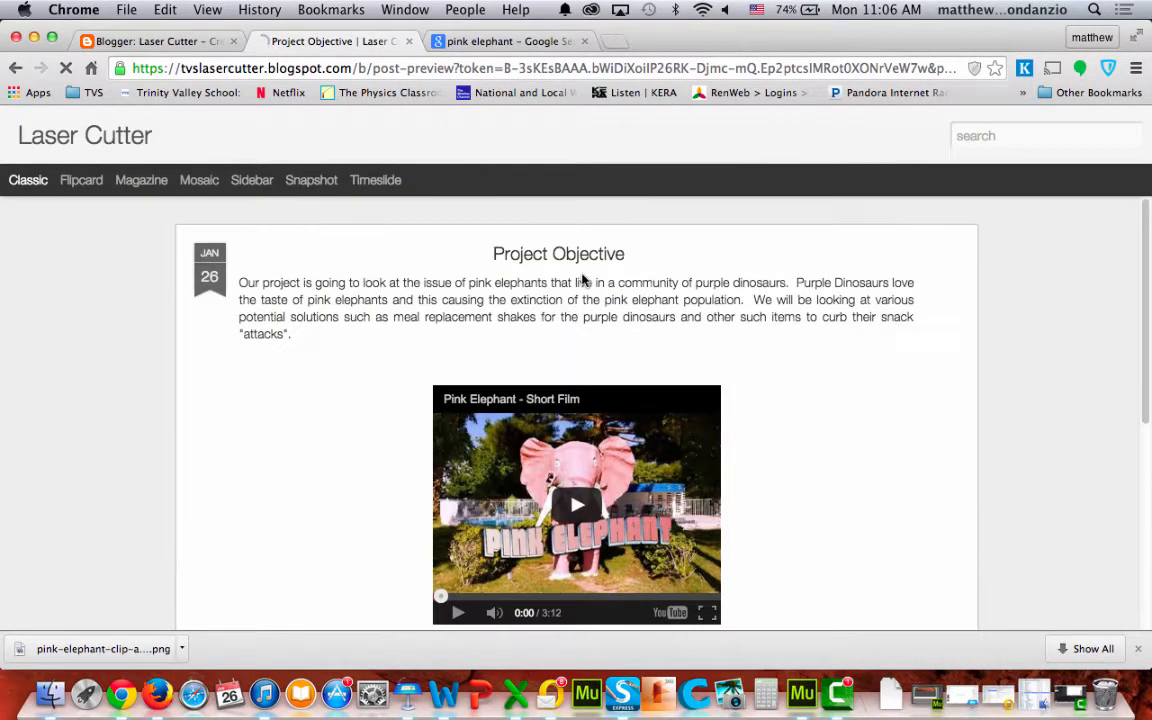
{"action": "scroll", "coordinate": [583, 281], "scroll_direction": "down", "scroll_amount": 5}
{"action": "scroll", "coordinate": [583, 281], "scroll_direction": "up", "scroll_amount": 2}
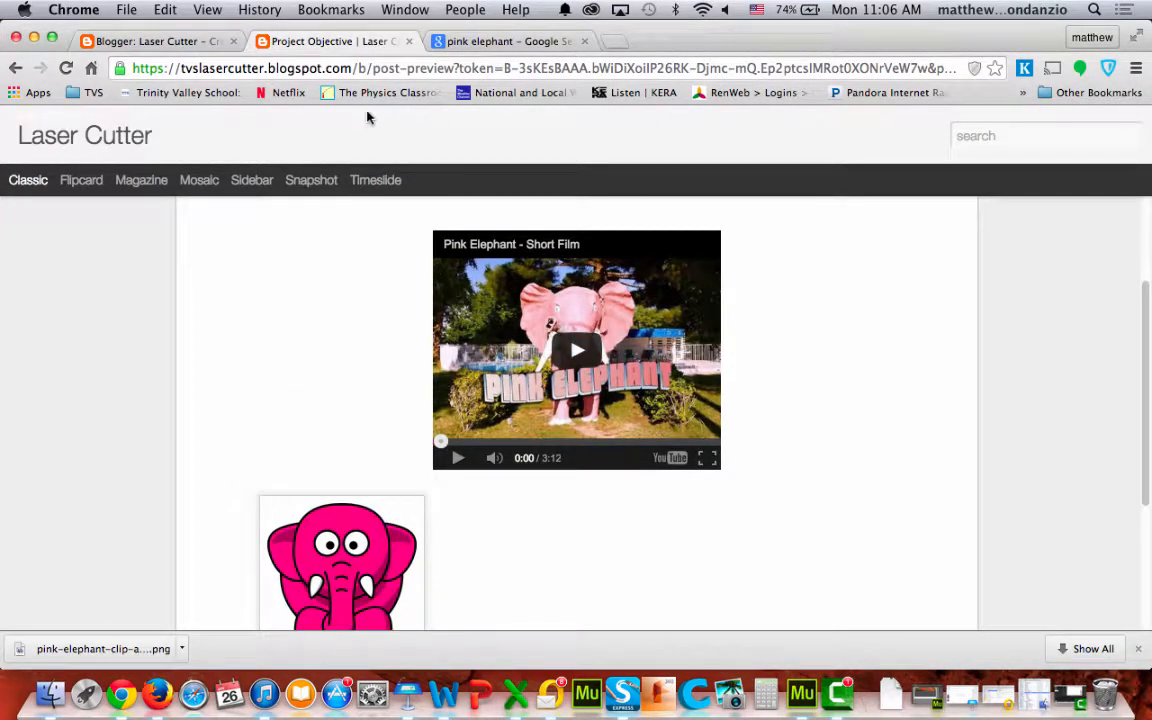
{"action": "left_click", "coordinate": [409, 42]}
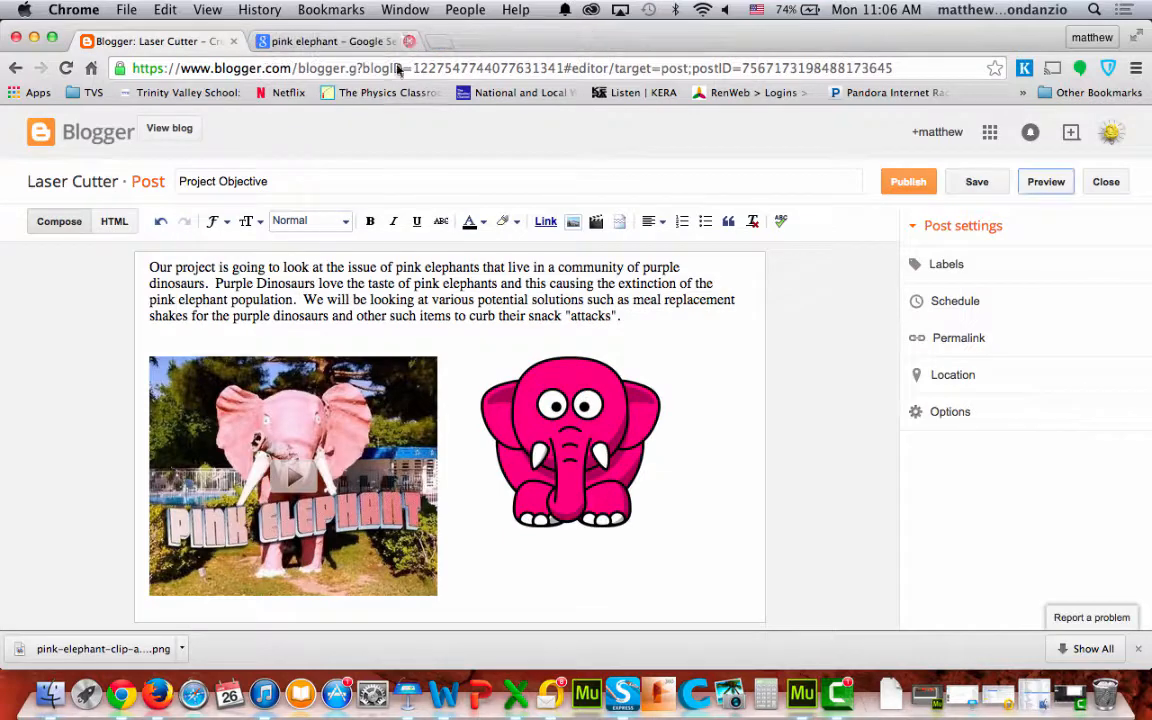
Insert blank lines before the elephant image so that it moves down below the video
{"action": "left_click", "coordinate": [476, 416]}
{"action": "key", "text": "Return"}
{"action": "key", "text": "Return"}
{"action": "key", "text": "Return"}
{"action": "key", "text": "Return"}
{"action": "key", "text": "Return"}
{"action": "key", "text": "Return"}
{"action": "key", "text": "Return"}
{"action": "key", "text": "Return"}
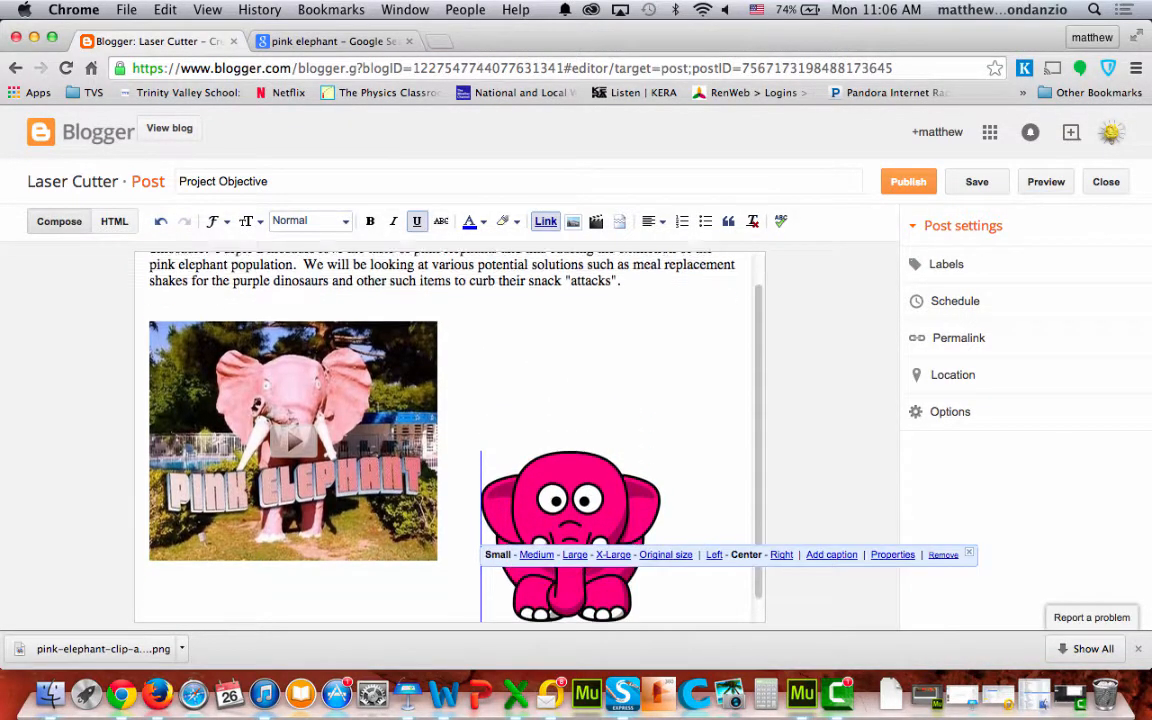
{"action": "key", "text": "Return"}
{"action": "key", "text": "Return"}
{"action": "key", "text": "Return"}
{"action": "key", "text": "Return"}
{"action": "key", "text": "Return"}
{"action": "key", "text": "Return"}
{"action": "key", "text": "Return"}
{"action": "key", "text": "Return"}
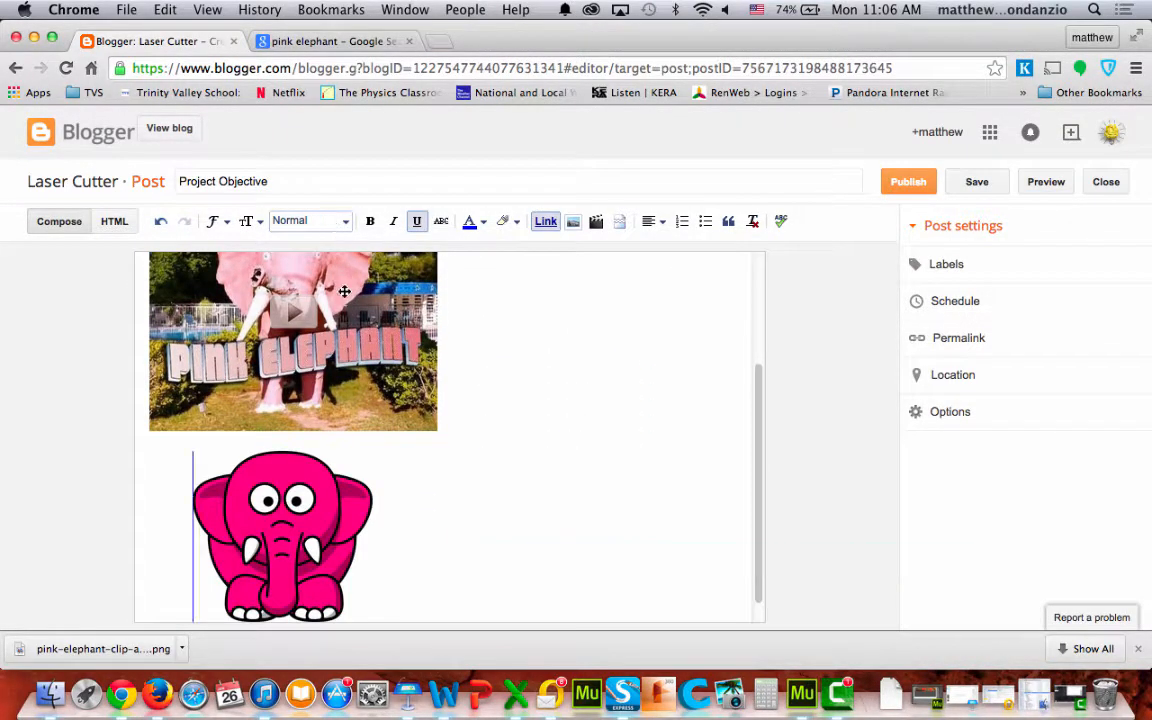
Try centering everything from the end of the paragraph through the elephant image, and return the selection to left alignment
{"action": "left_click", "coordinate": [344, 291]}
{"action": "left_click_drag", "start_coordinate": [494, 381], "coordinate": [107, 412]}
{"action": "scroll", "coordinate": [280, 330], "scroll_direction": "up", "scroll_amount": 3}
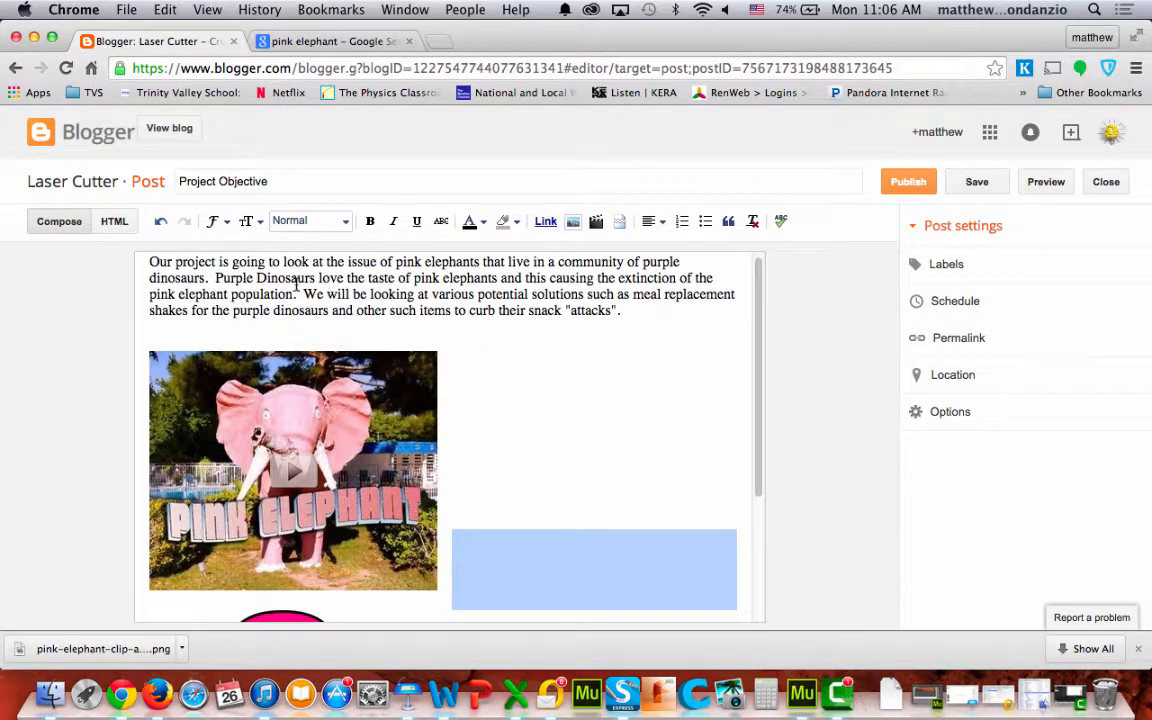
{"action": "left_click_drag", "start_coordinate": [620, 316], "coordinate": [517, 628]}
{"action": "left_click", "coordinate": [661, 222]}
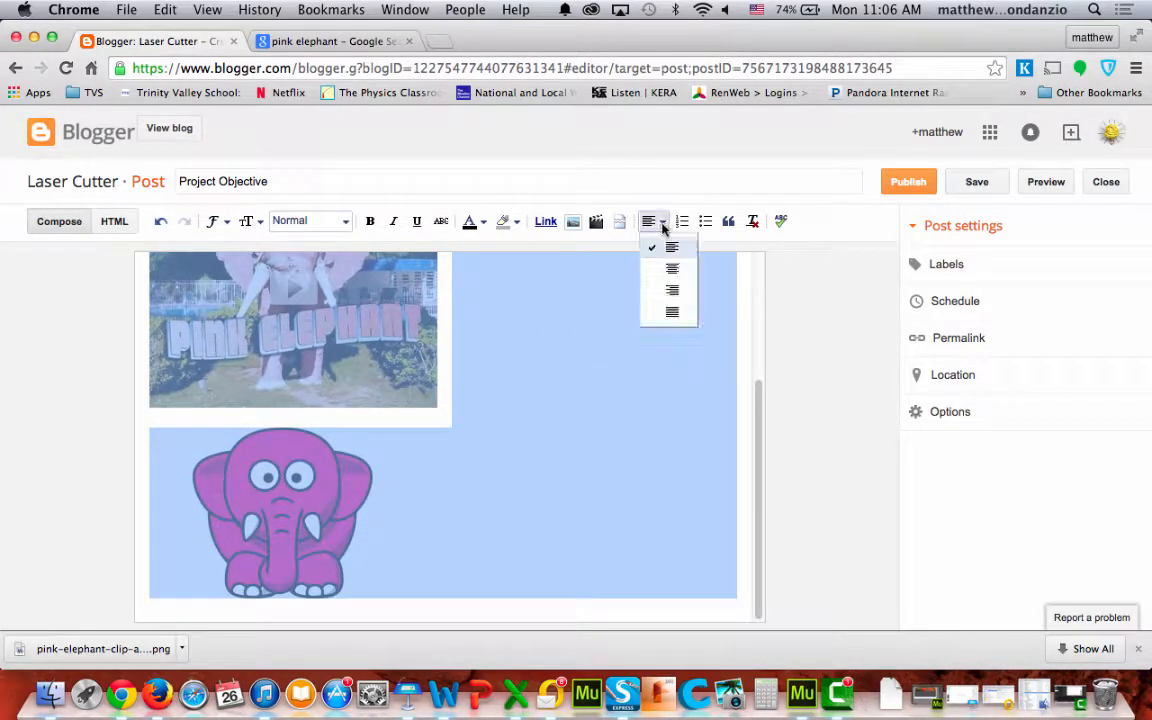
{"action": "left_click", "coordinate": [668, 265]}
{"action": "left_click", "coordinate": [663, 224]}
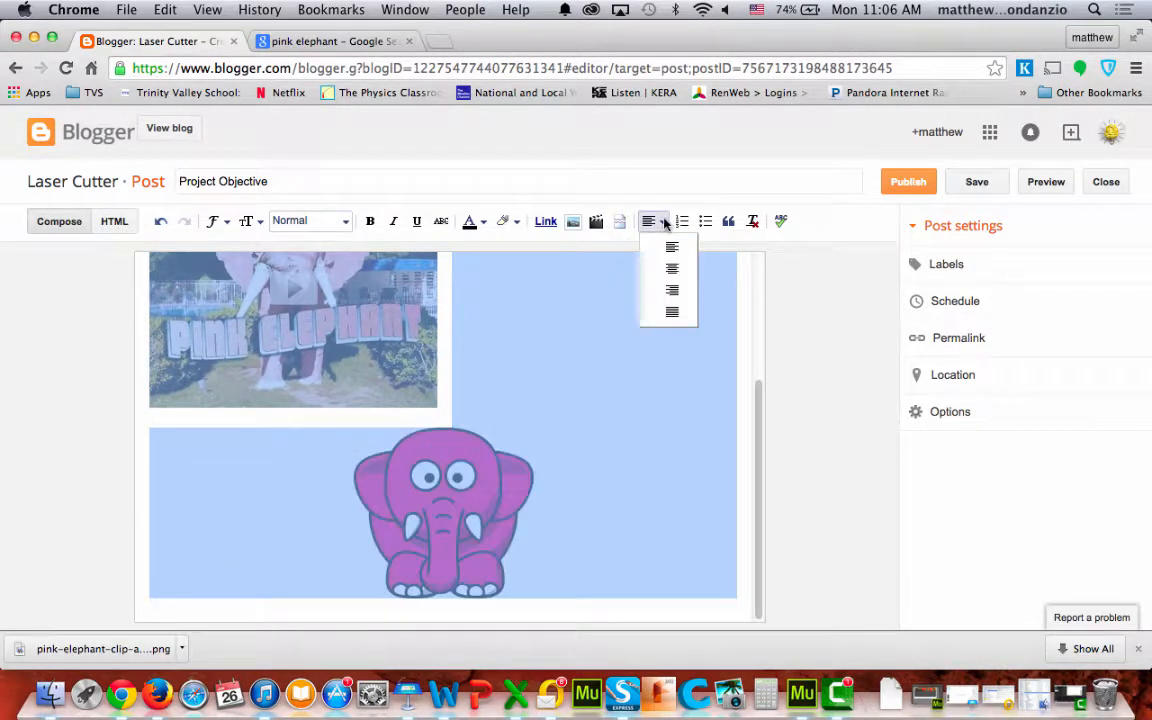
{"action": "left_click", "coordinate": [668, 247]}
{"action": "left_click", "coordinate": [452, 403]}
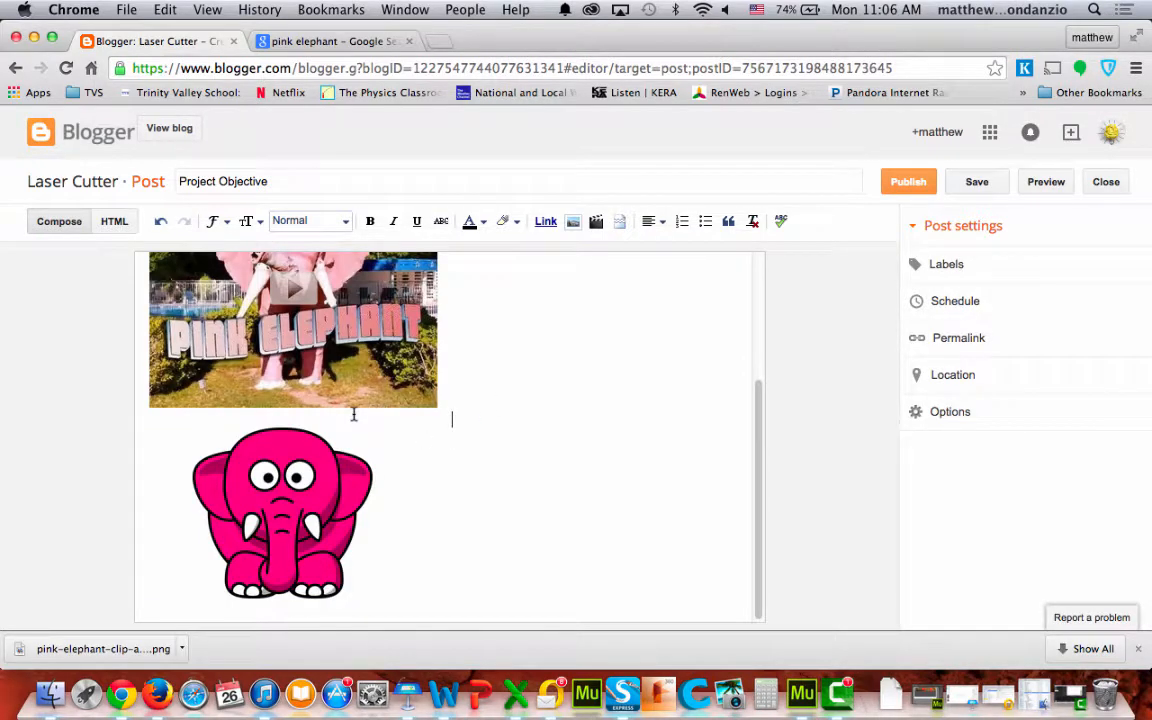
Align the elephant image below the video to the right and deselect it
{"action": "left_click", "coordinate": [360, 360]}
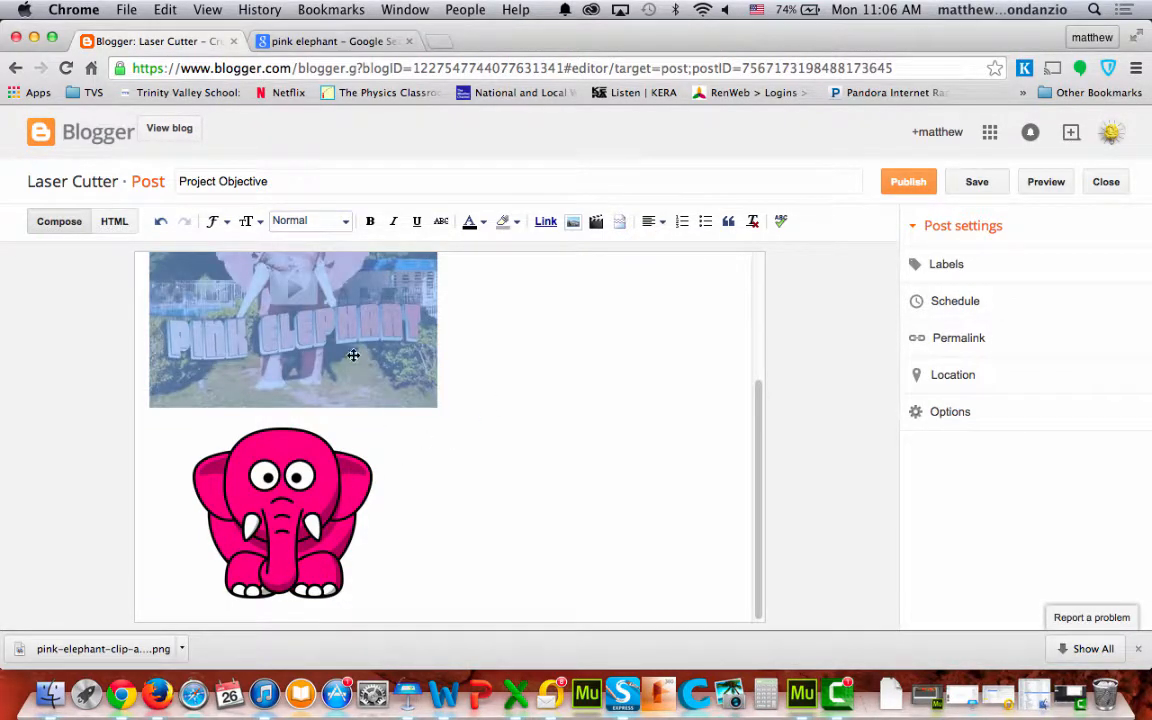
{"action": "scroll", "coordinate": [353, 355], "scroll_direction": "up", "scroll_amount": 4}
{"action": "left_click", "coordinate": [478, 409]}
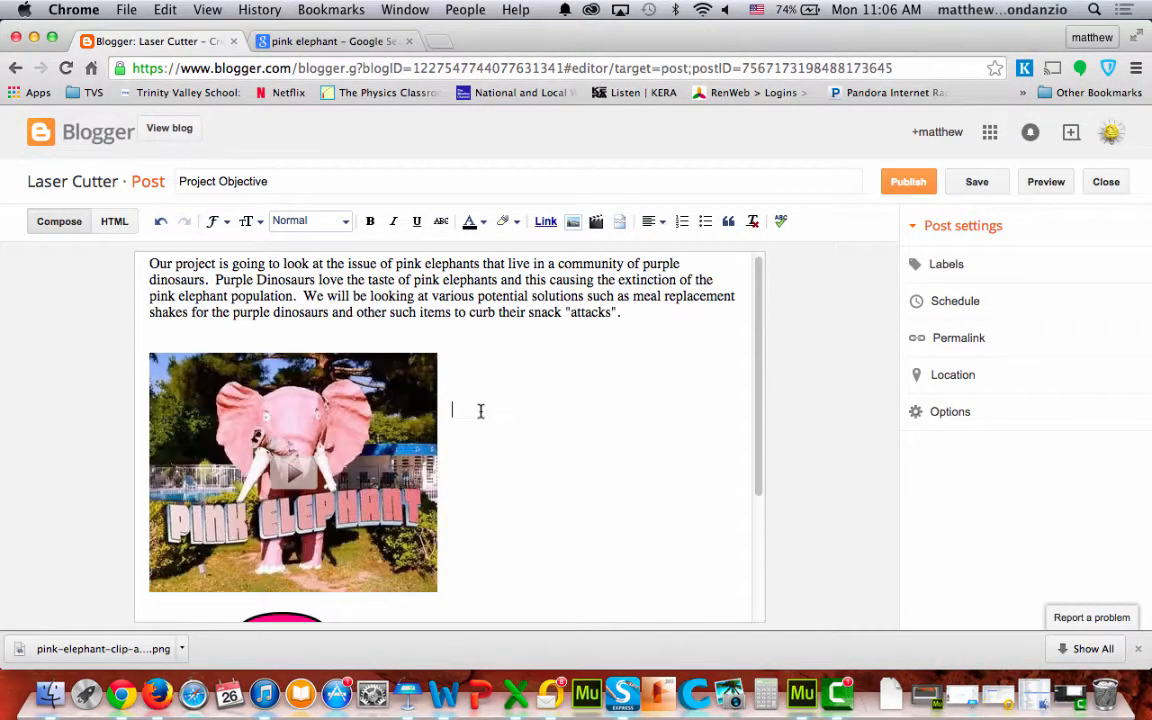
{"action": "scroll", "coordinate": [401, 470], "scroll_direction": "down", "scroll_amount": 4}
{"action": "left_click", "coordinate": [327, 532]}
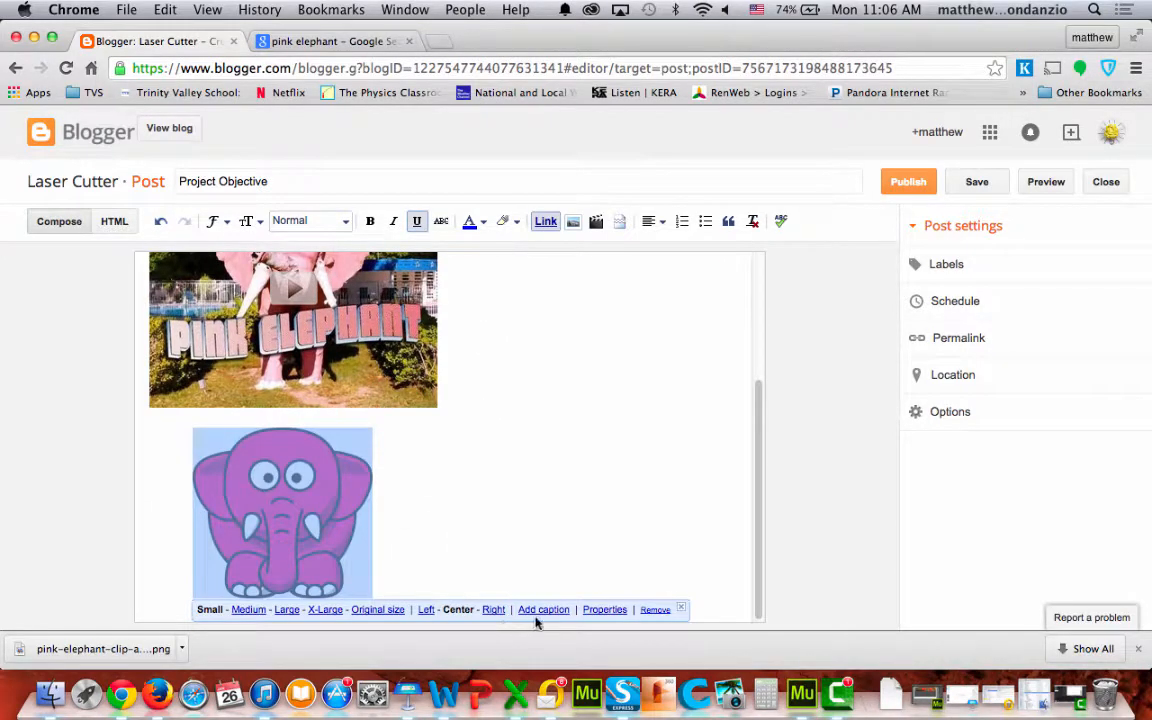
{"action": "left_click", "coordinate": [493, 610]}
{"action": "left_click", "coordinate": [562, 372]}
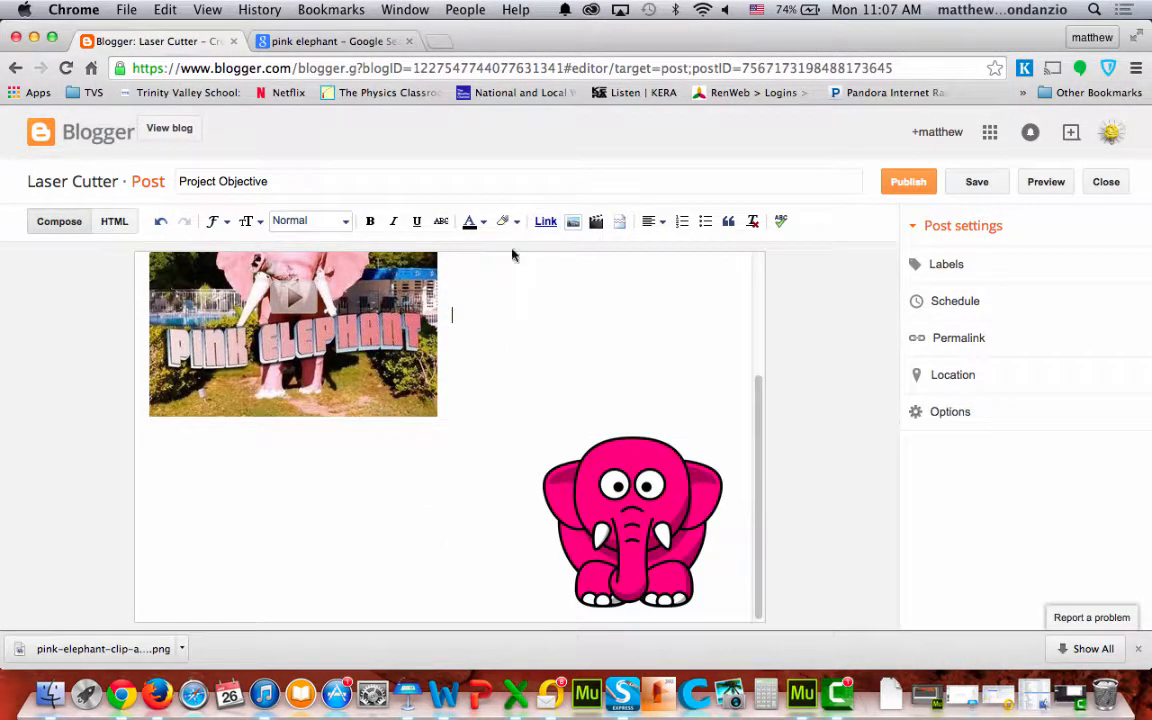
Preview the post to examine the placement of the text, video and elephant image
{"action": "left_click", "coordinate": [1043, 181]}
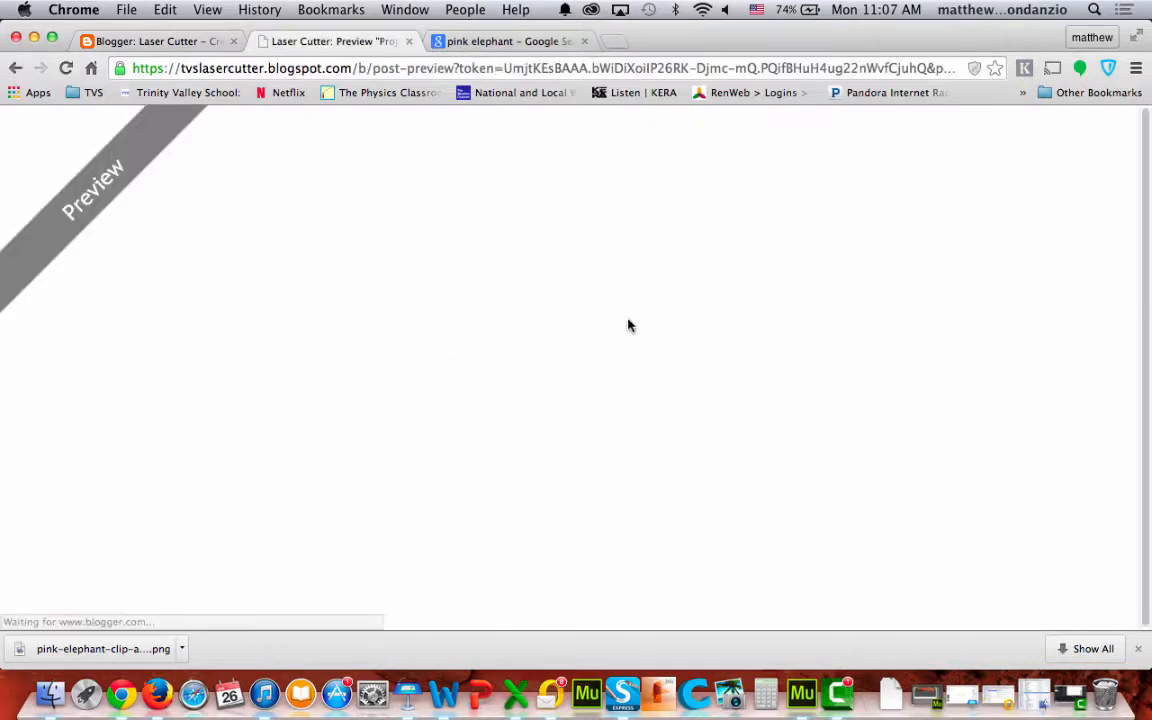
{"action": "scroll", "coordinate": [628, 325], "scroll_direction": "down", "scroll_amount": 5}
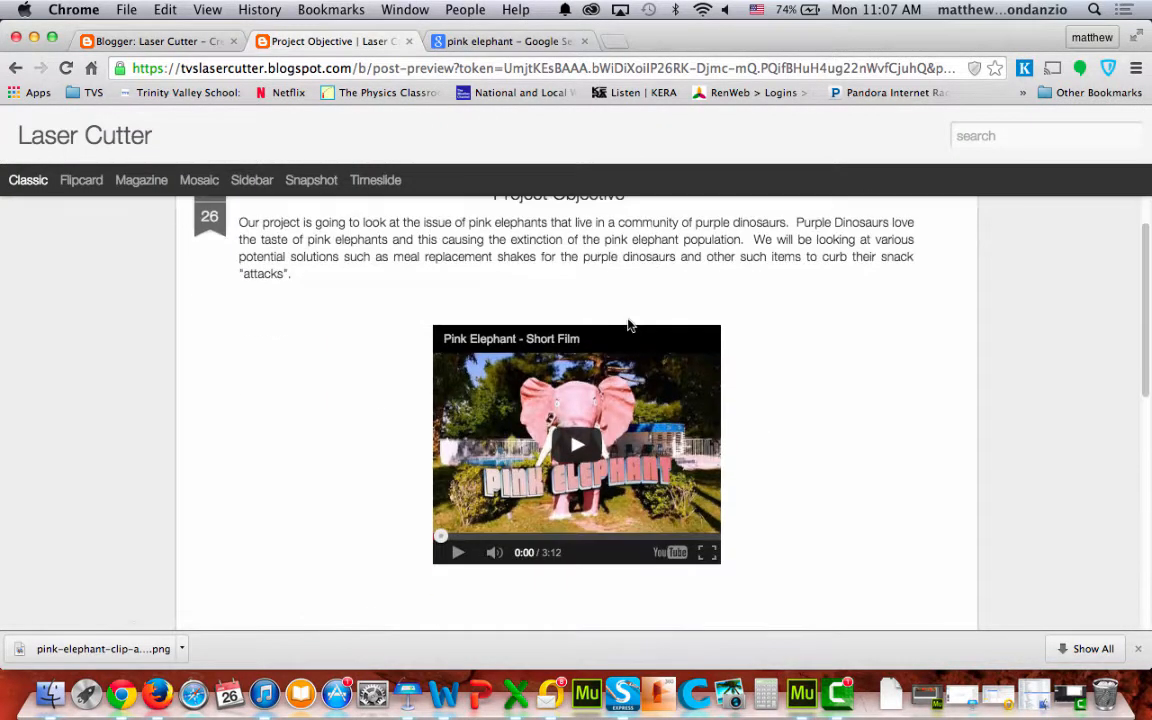
{"action": "scroll", "coordinate": [628, 325], "scroll_direction": "up", "scroll_amount": 5}
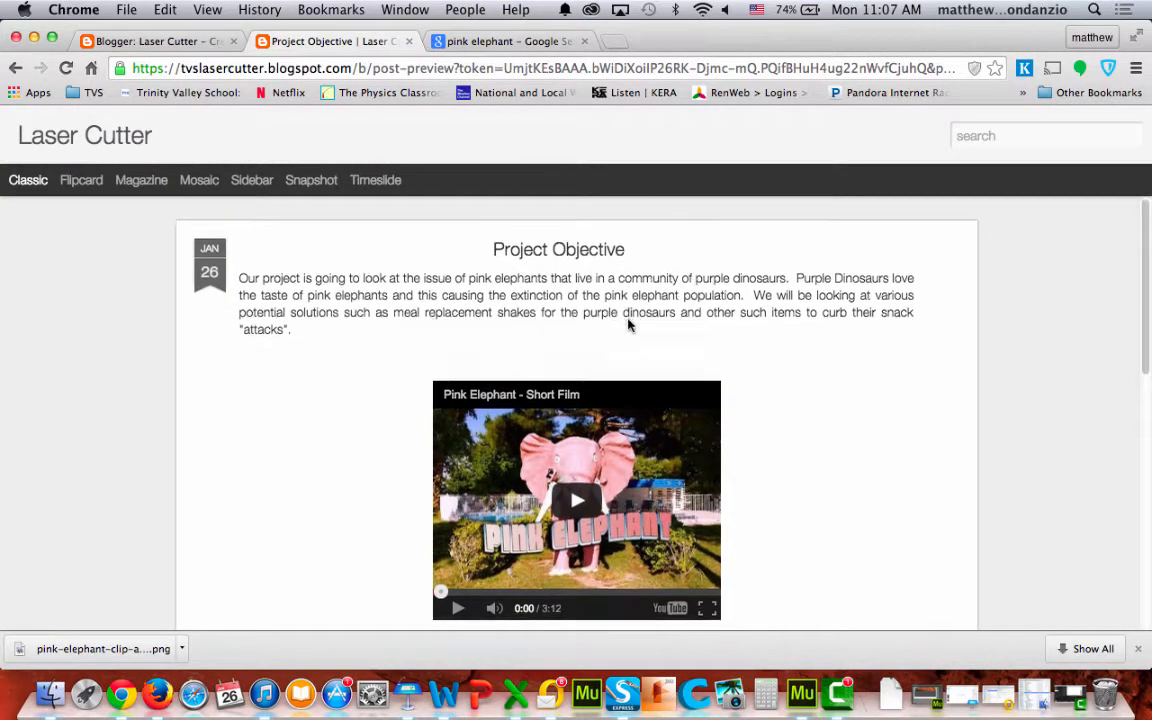
{"action": "scroll", "coordinate": [630, 327], "scroll_direction": "down", "scroll_amount": 1}
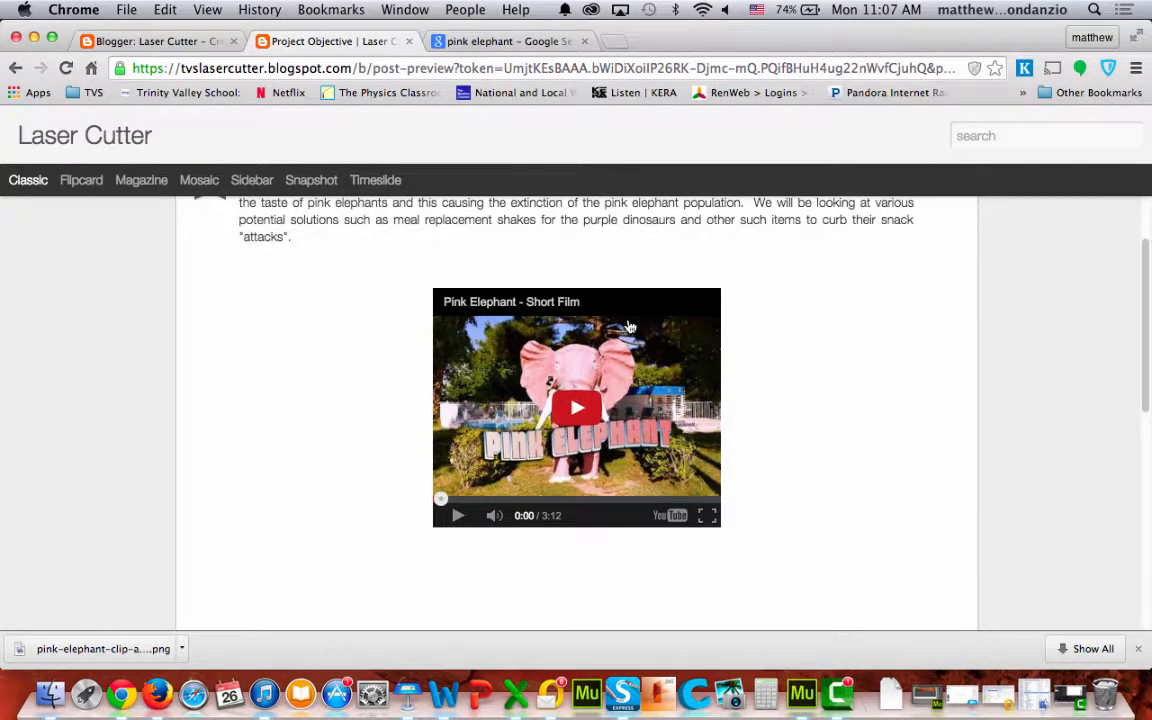
Add an OMG line above the project paragraph in the post, make it bold and enlarge its font size
{"action": "left_click", "coordinate": [409, 41]}
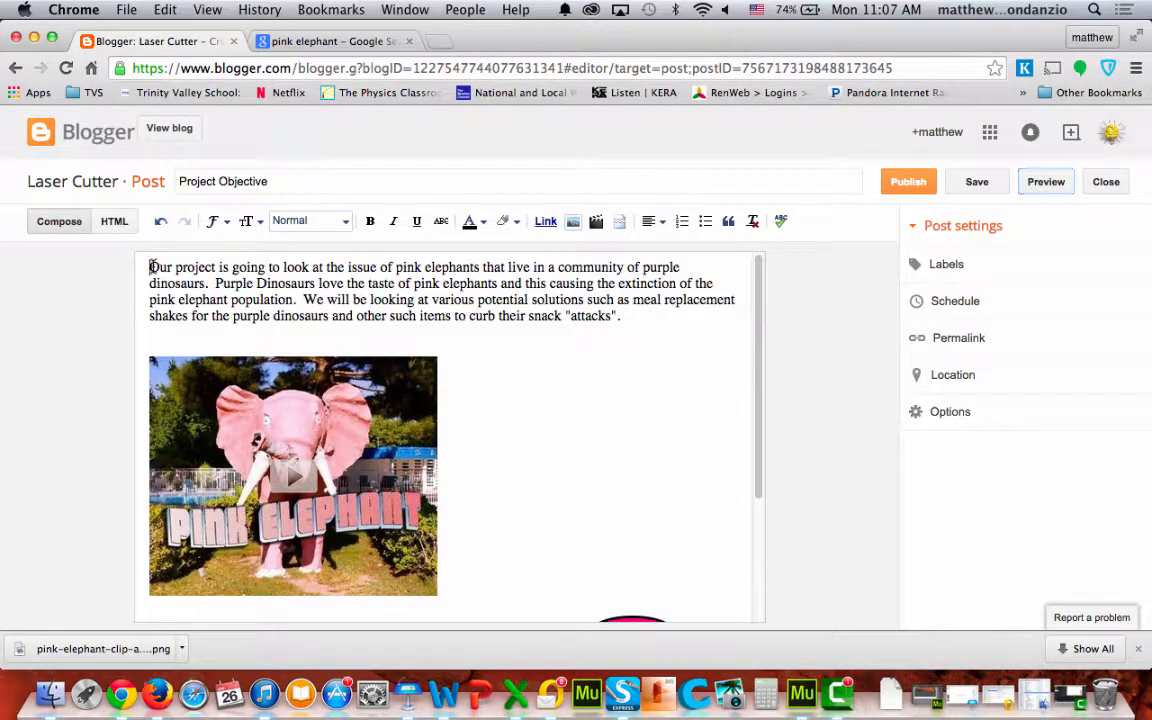
{"action": "left_click", "coordinate": [150, 267]}
{"action": "key", "text": "Return"}
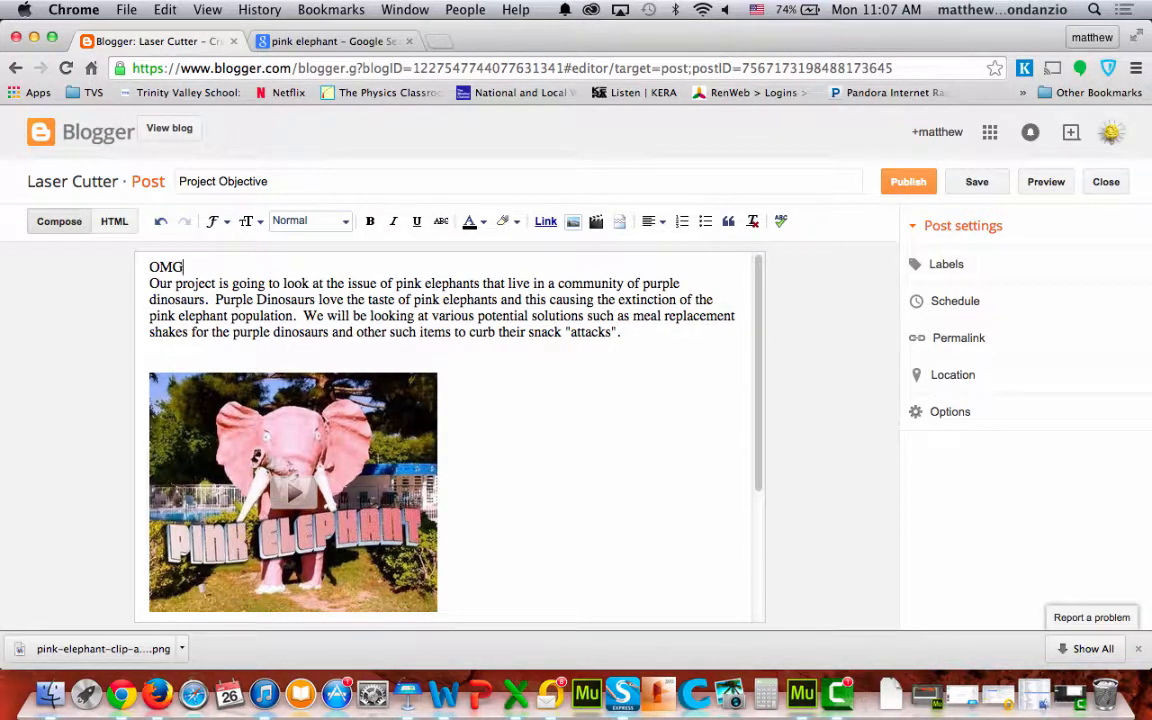
{"action": "left_click_drag", "start_coordinate": [195, 266], "coordinate": [135, 266]}
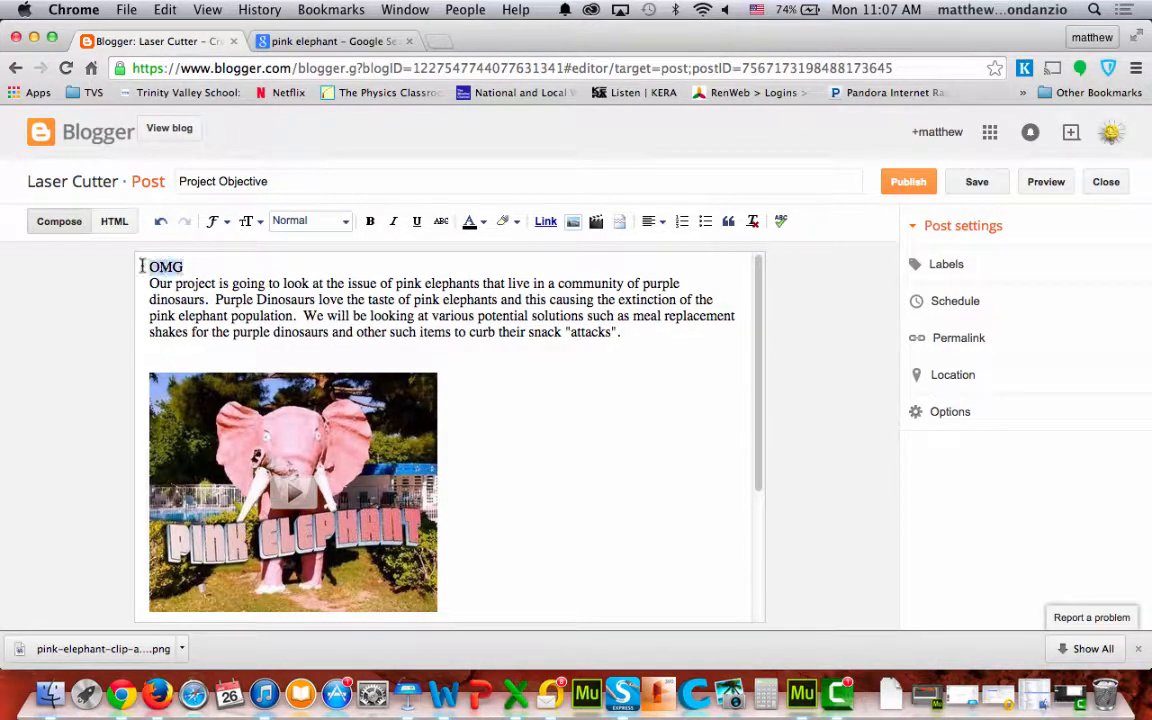
{"action": "left_click", "coordinate": [373, 222]}
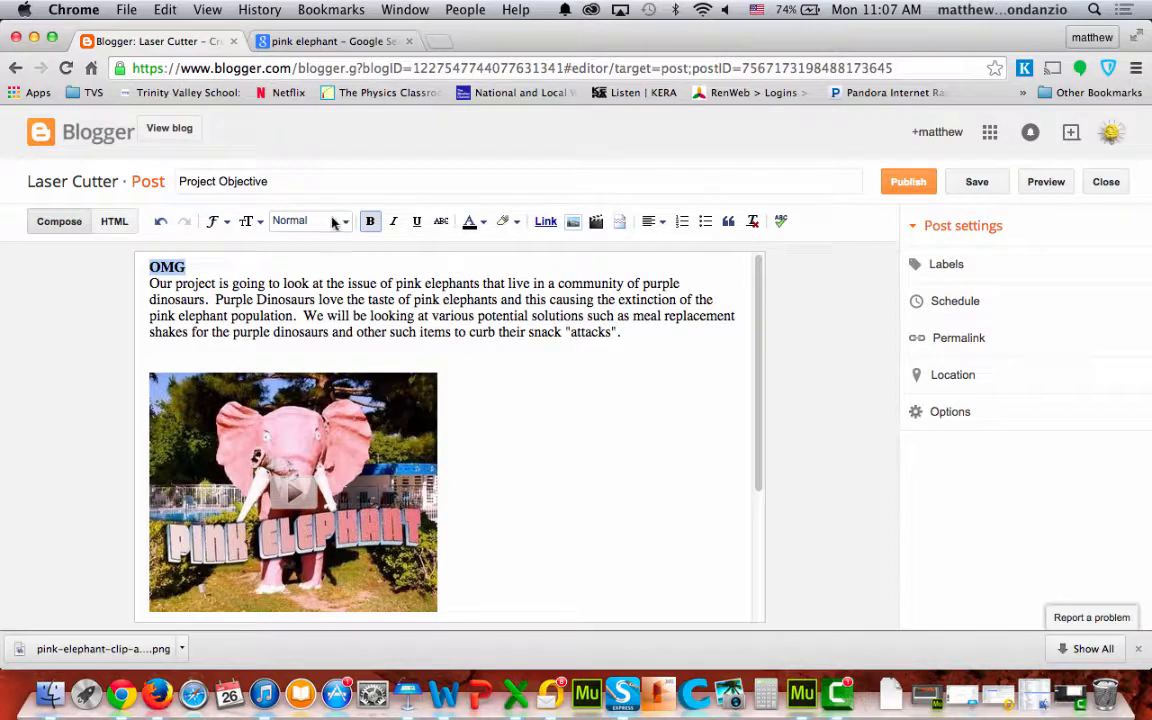
{"action": "left_click", "coordinate": [250, 221]}
{"action": "left_click", "coordinate": [256, 290]}
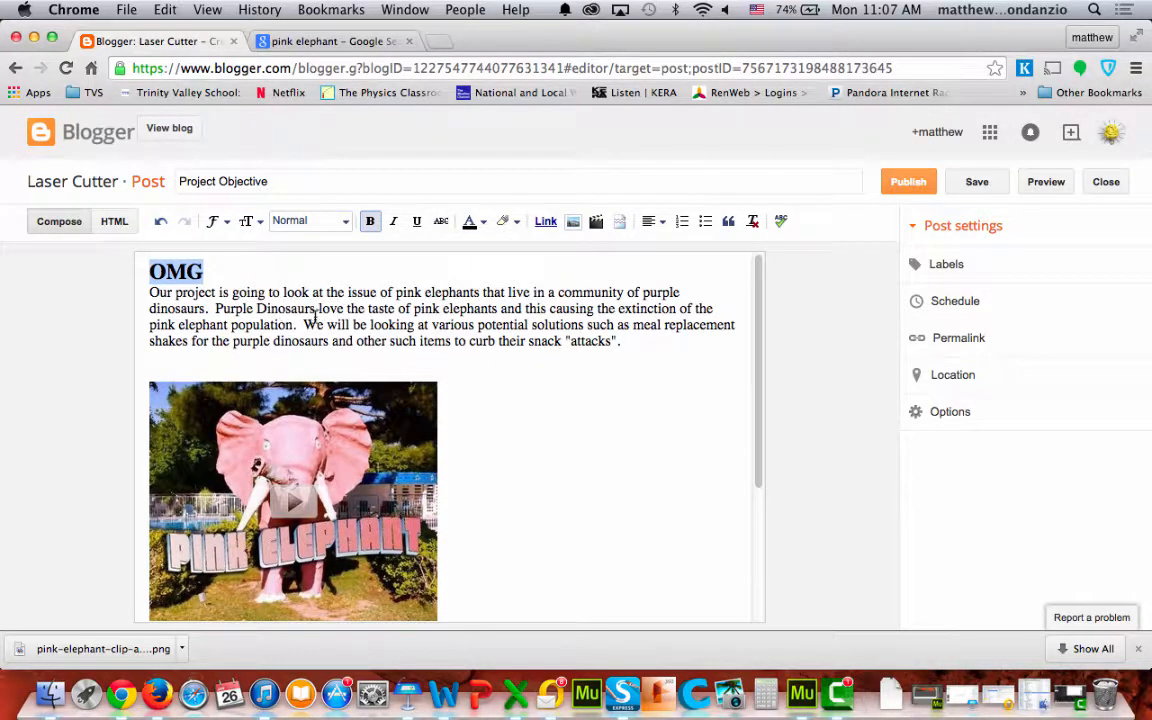
Color the word "pink" in the second sentence magenta and highlight the word "purple" in the first sentence dark purple
{"action": "left_click", "coordinate": [417, 309]}
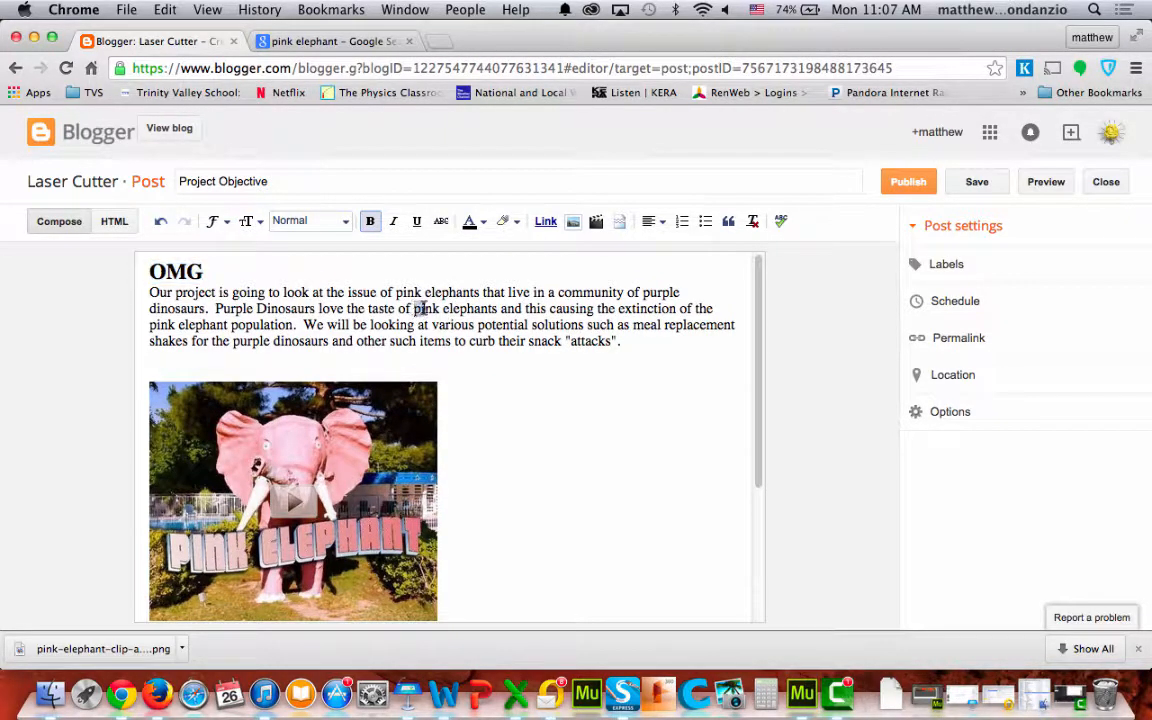
{"action": "left_click", "coordinate": [482, 221]}
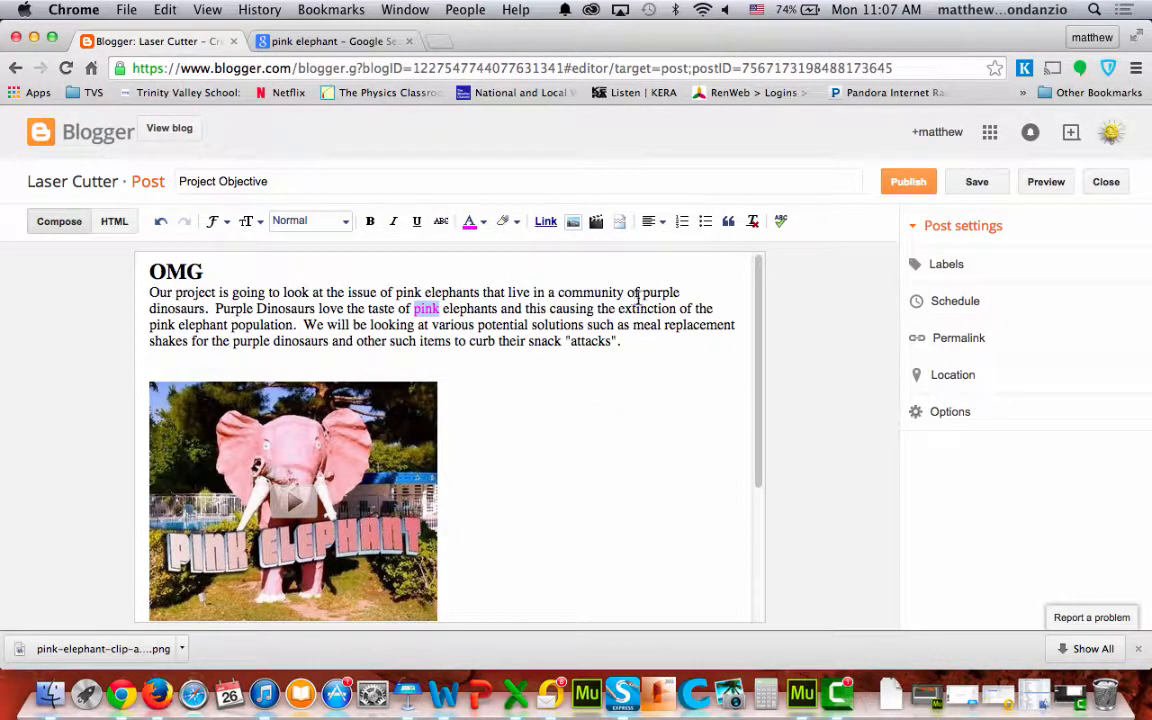
{"action": "left_click_drag", "start_coordinate": [641, 294], "coordinate": [685, 297]}
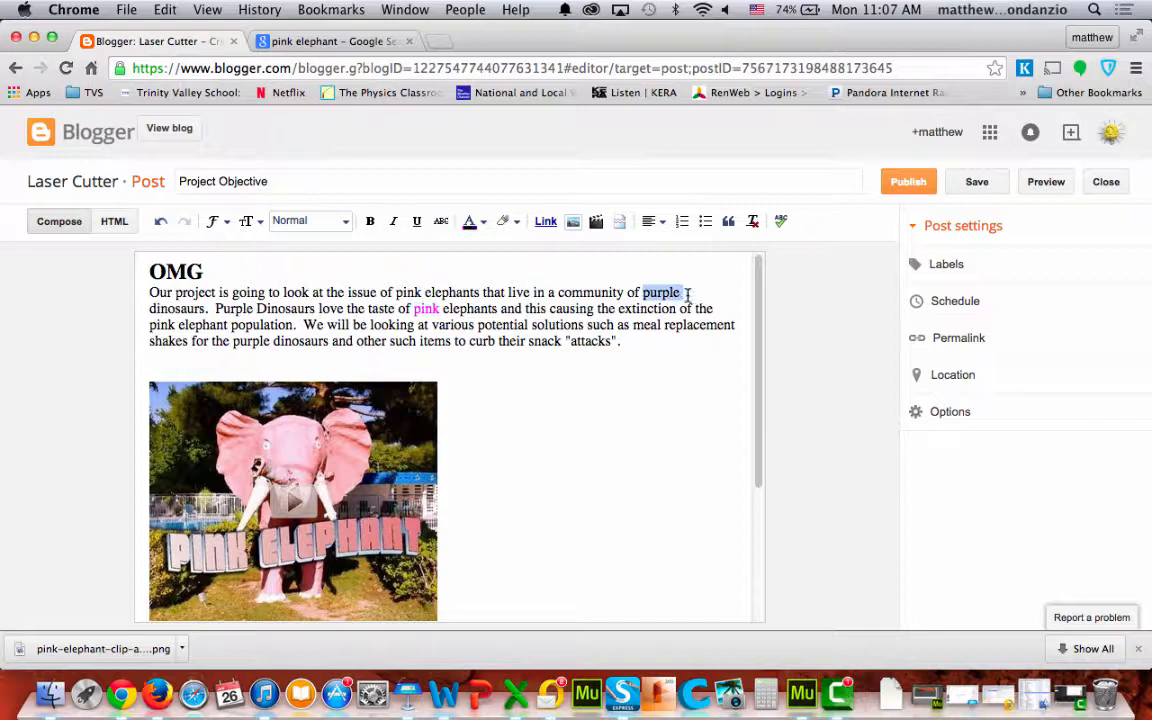
{"action": "left_click", "coordinate": [470, 221]}
{"action": "left_click", "coordinate": [504, 221]}
{"action": "left_click", "coordinate": [627, 379]}
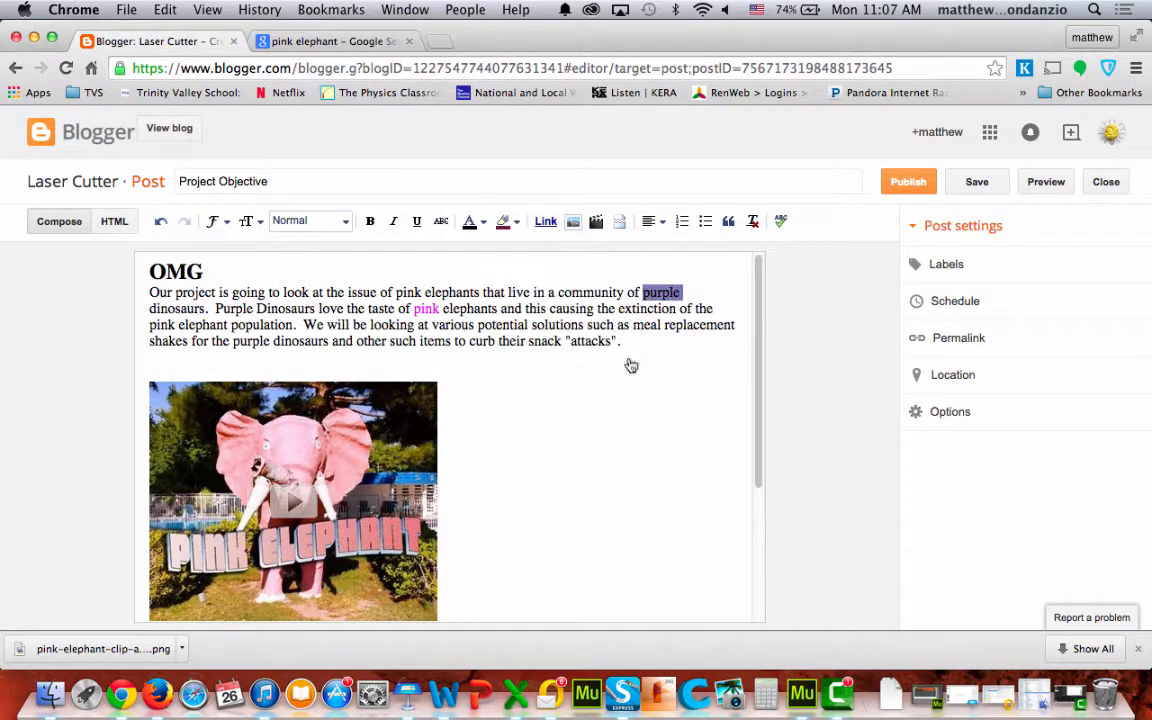
{"action": "left_click", "coordinate": [504, 221]}
{"action": "left_click", "coordinate": [573, 369]}
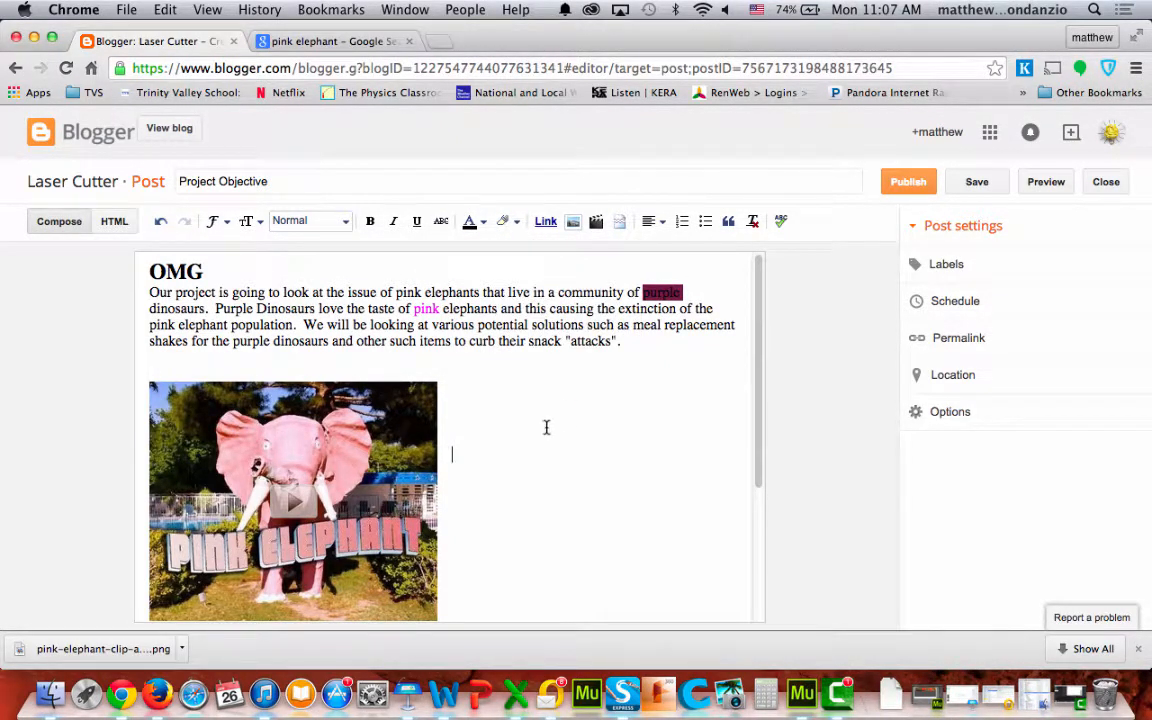
{"action": "triple_click", "coordinate": [677, 292]}
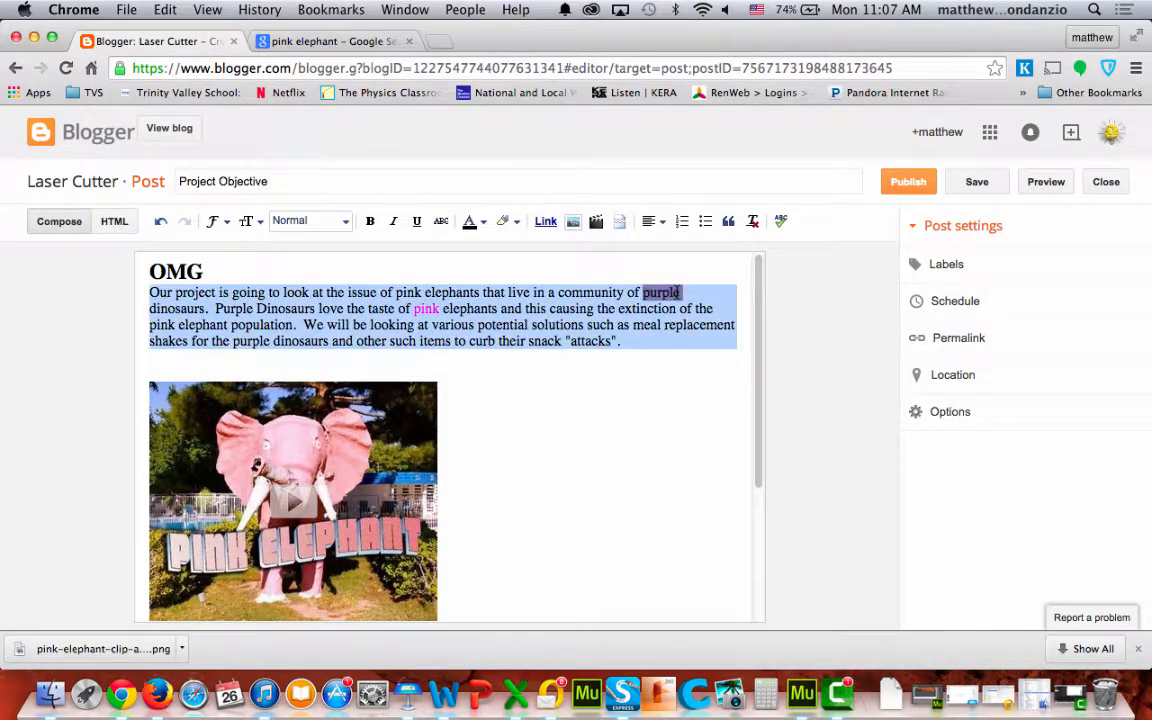
{"action": "left_click", "coordinate": [535, 290]}
Preview the post to examine the OMG heading, the colored words, the video and the elephant image
{"action": "left_click", "coordinate": [1045, 182]}
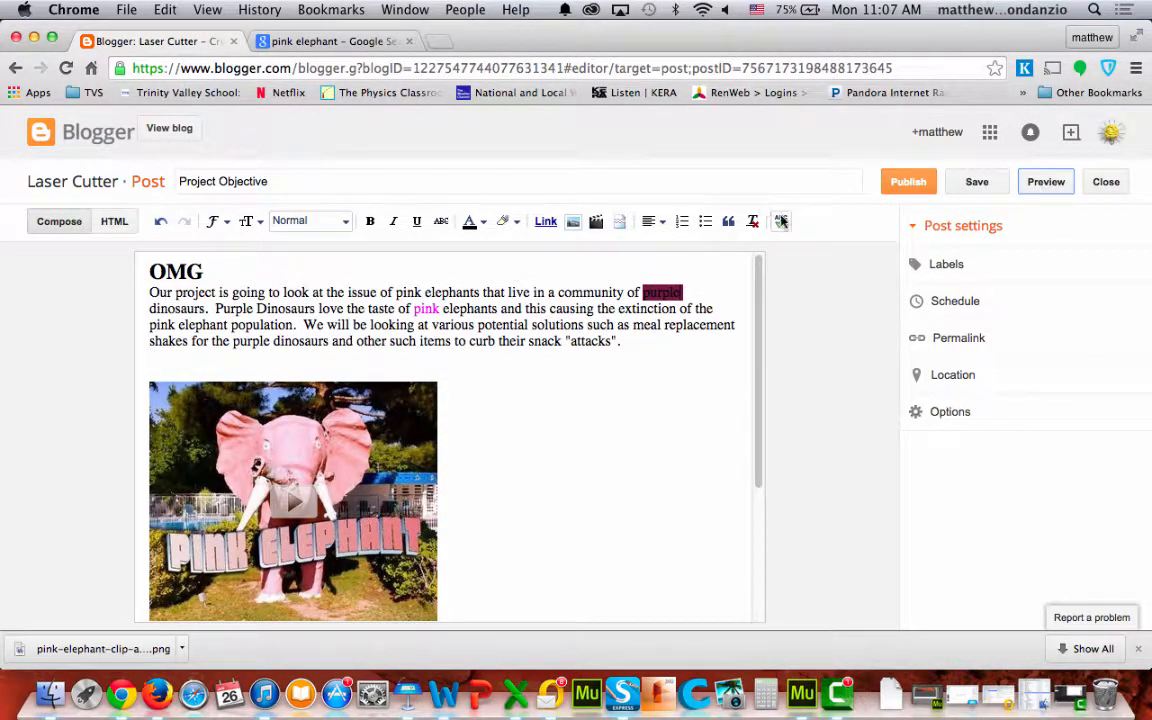
{"action": "left_click", "coordinate": [1035, 183]}
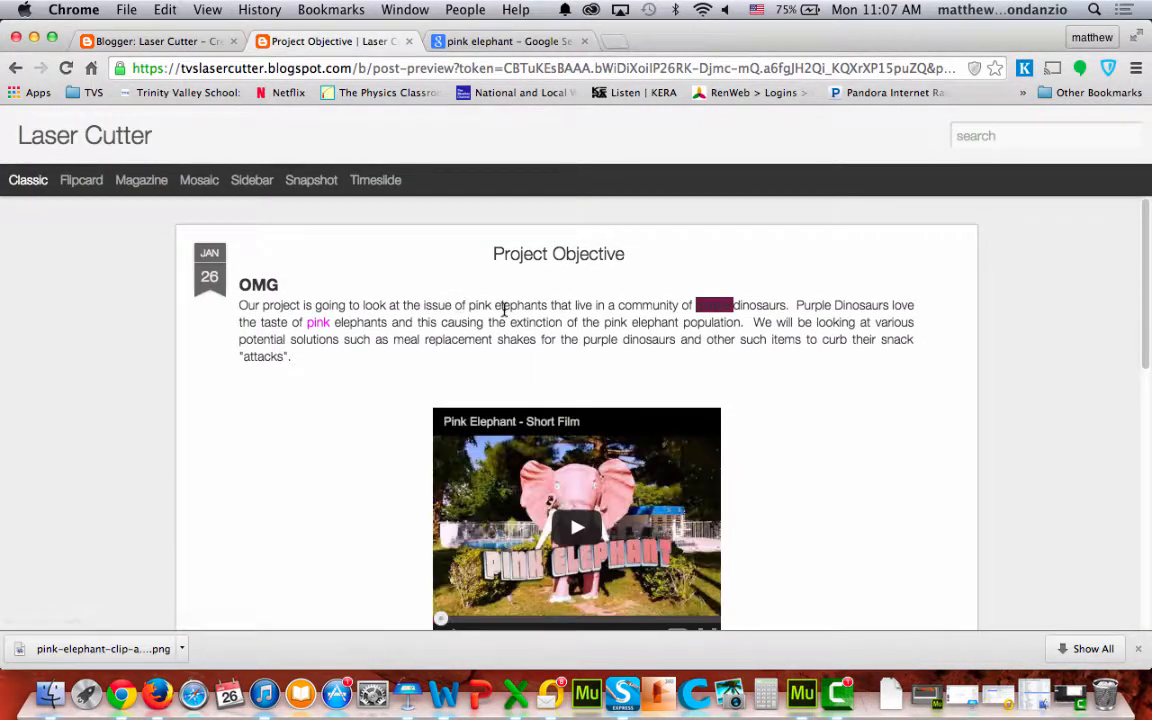
{"action": "scroll", "coordinate": [506, 316], "scroll_direction": "down", "scroll_amount": 4}
{"action": "scroll", "coordinate": [506, 316], "scroll_direction": "down", "scroll_amount": 2}
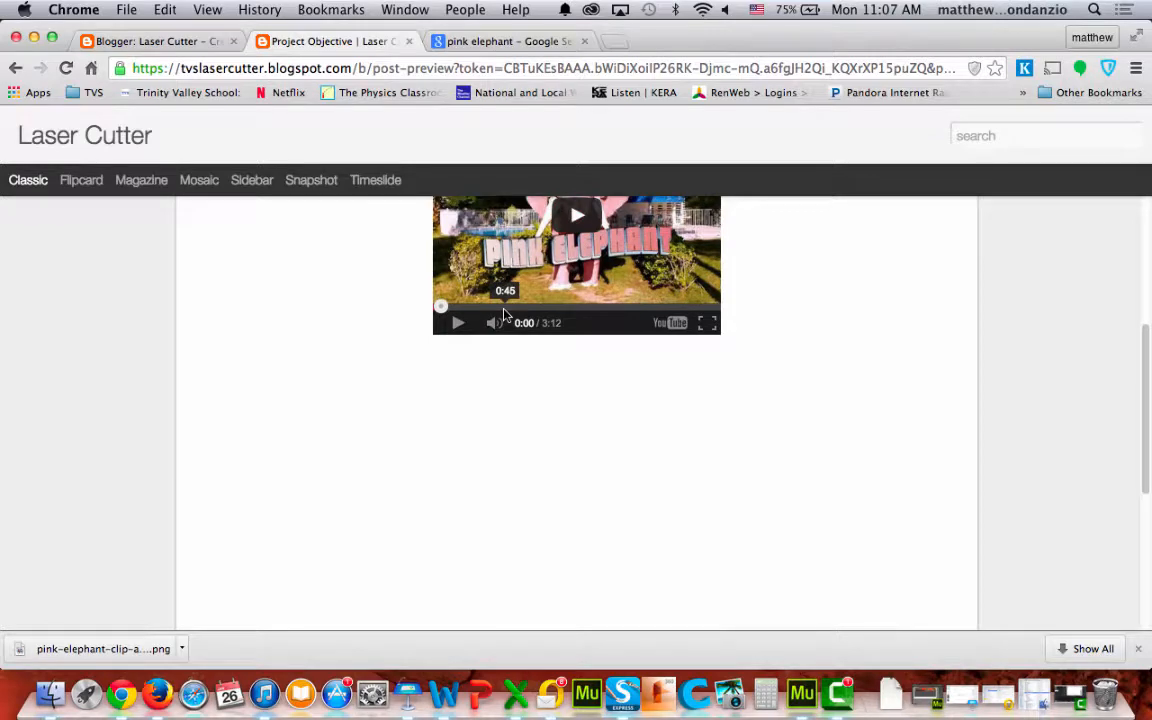
{"action": "scroll", "coordinate": [506, 316], "scroll_direction": "up", "scroll_amount": 4}
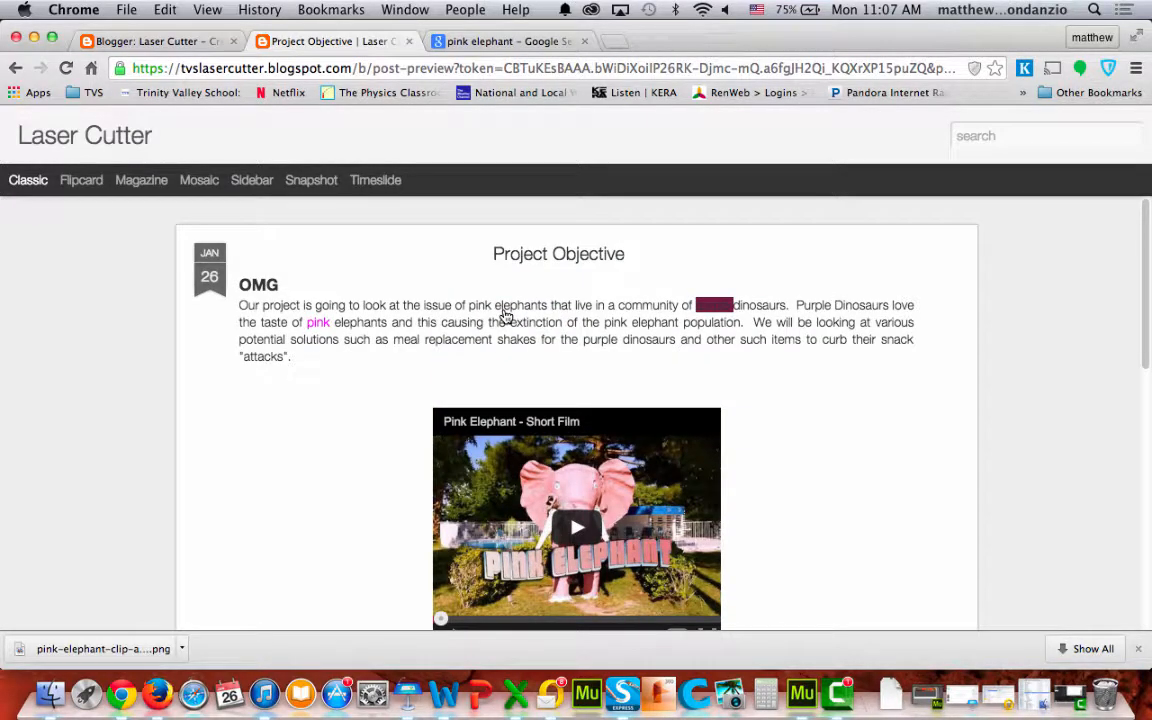
{"action": "scroll", "coordinate": [505, 315], "scroll_direction": "down", "scroll_amount": 8}
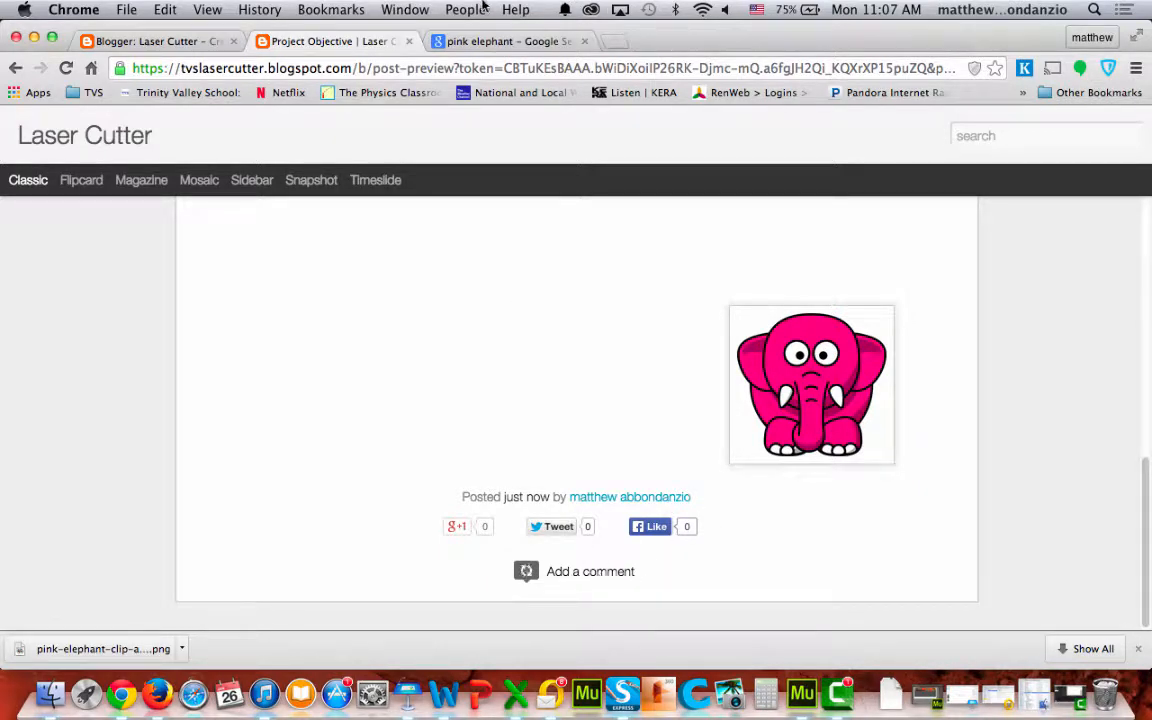
{"action": "left_click", "coordinate": [408, 41]}
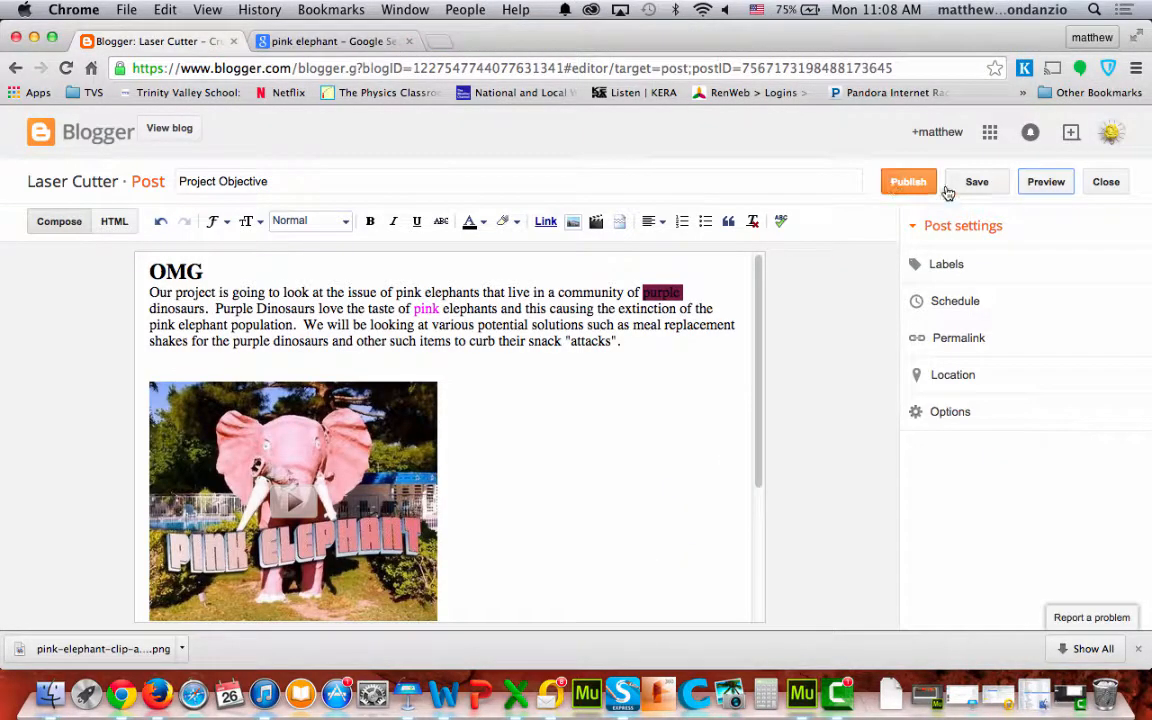
Publish the Project Objective post and view it on the live blog down to the elephant image
{"action": "left_click", "coordinate": [914, 183]}
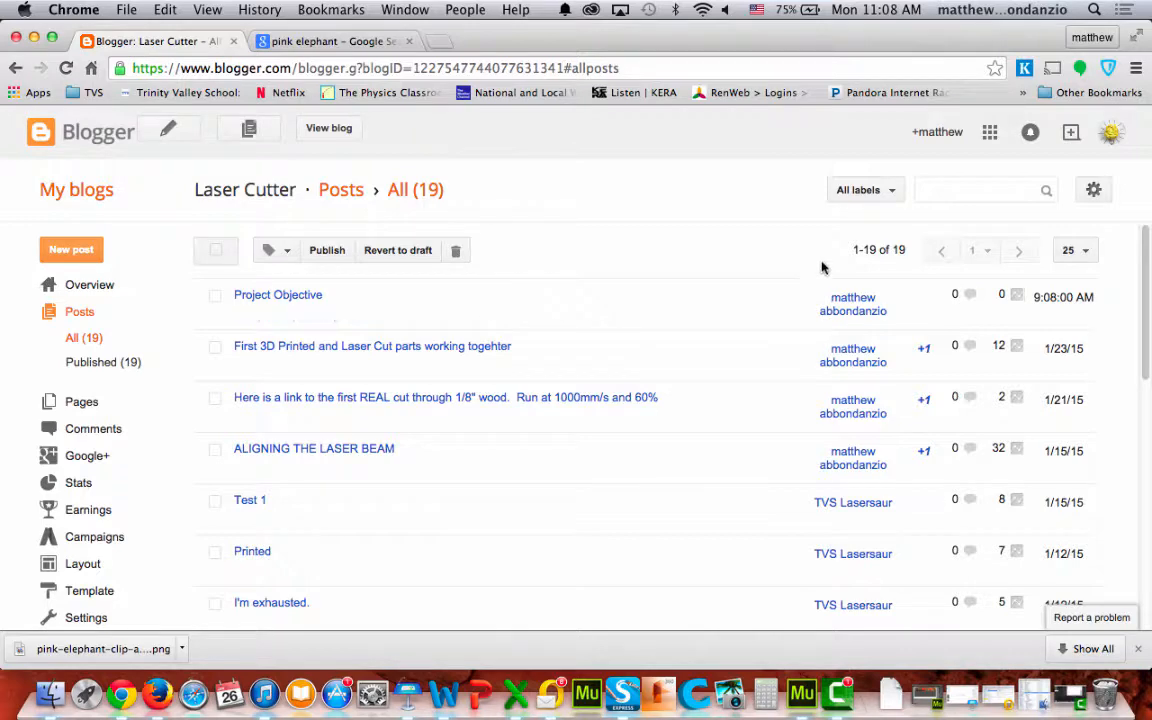
{"action": "left_click", "coordinate": [323, 126]}
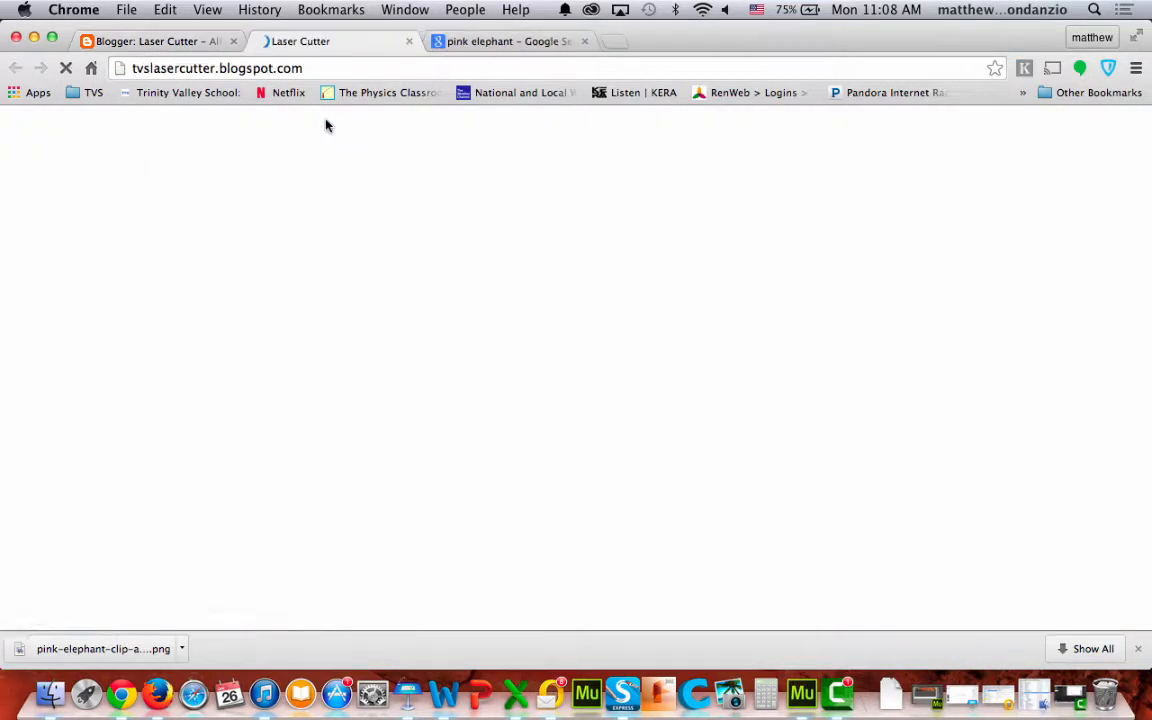
{"action": "scroll", "coordinate": [325, 265], "scroll_direction": "down", "scroll_amount": 6}
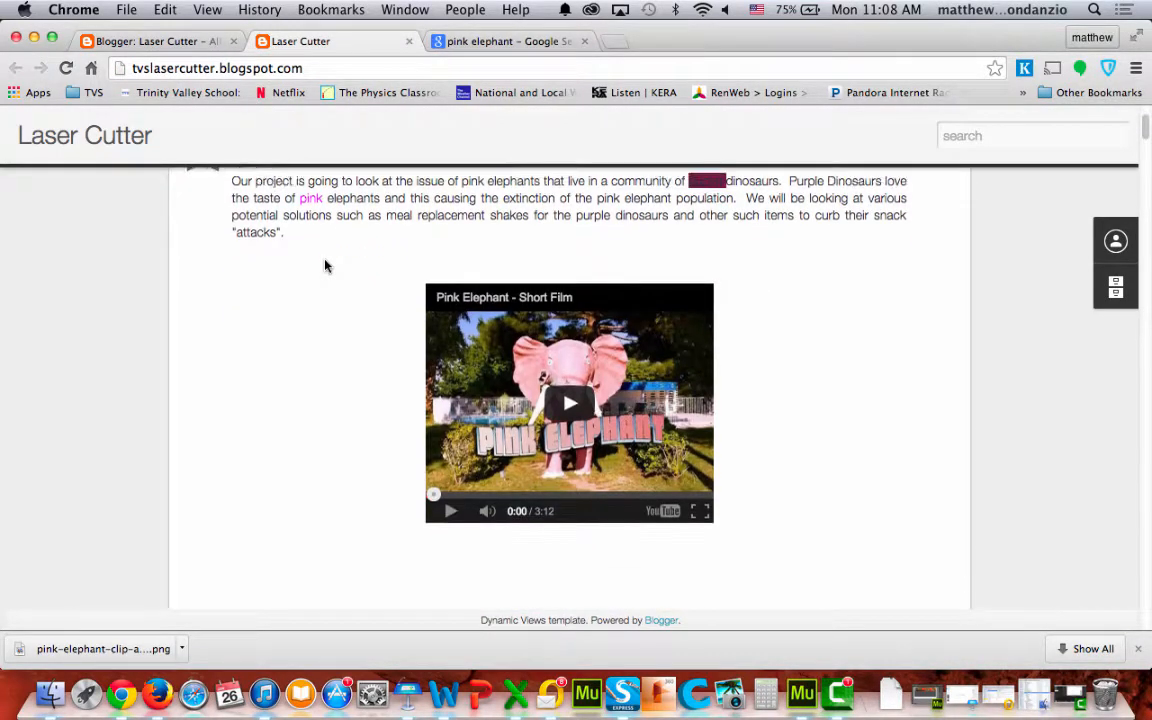
{"action": "scroll", "coordinate": [325, 265], "scroll_direction": "down", "scroll_amount": 9}
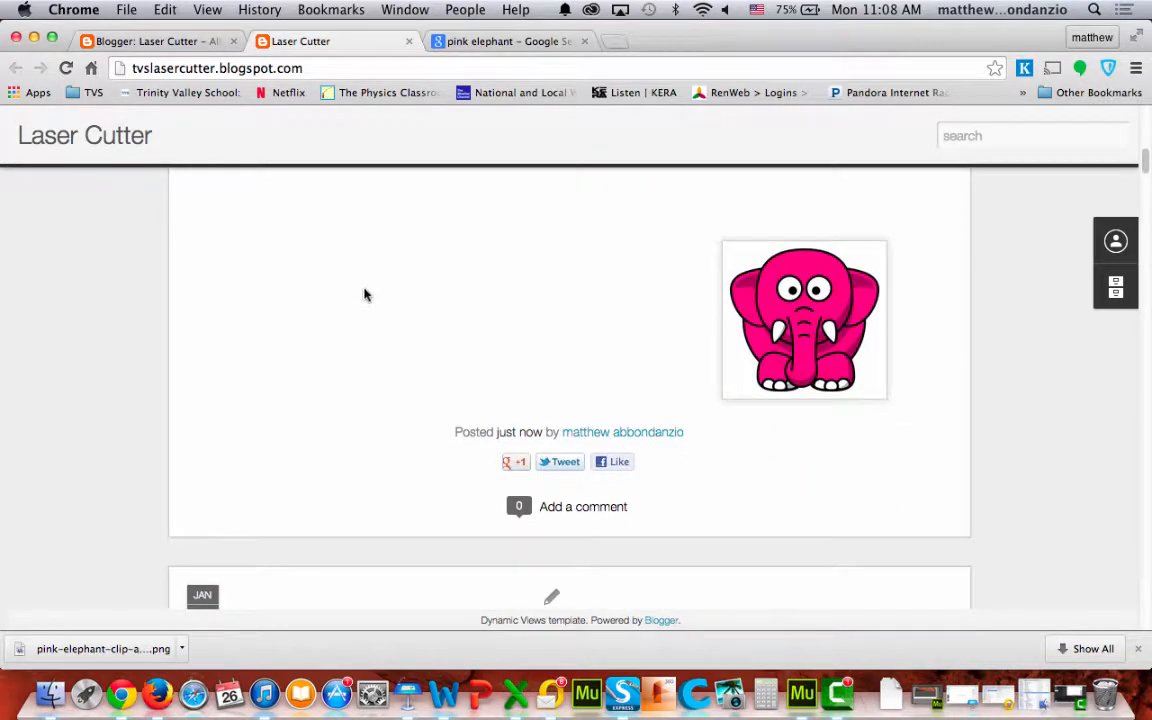
Publish the post comment "nice work! But you may also want to focus some energy on blue bats as they are a part of the food chain"
{"action": "left_click", "coordinate": [560, 508]}
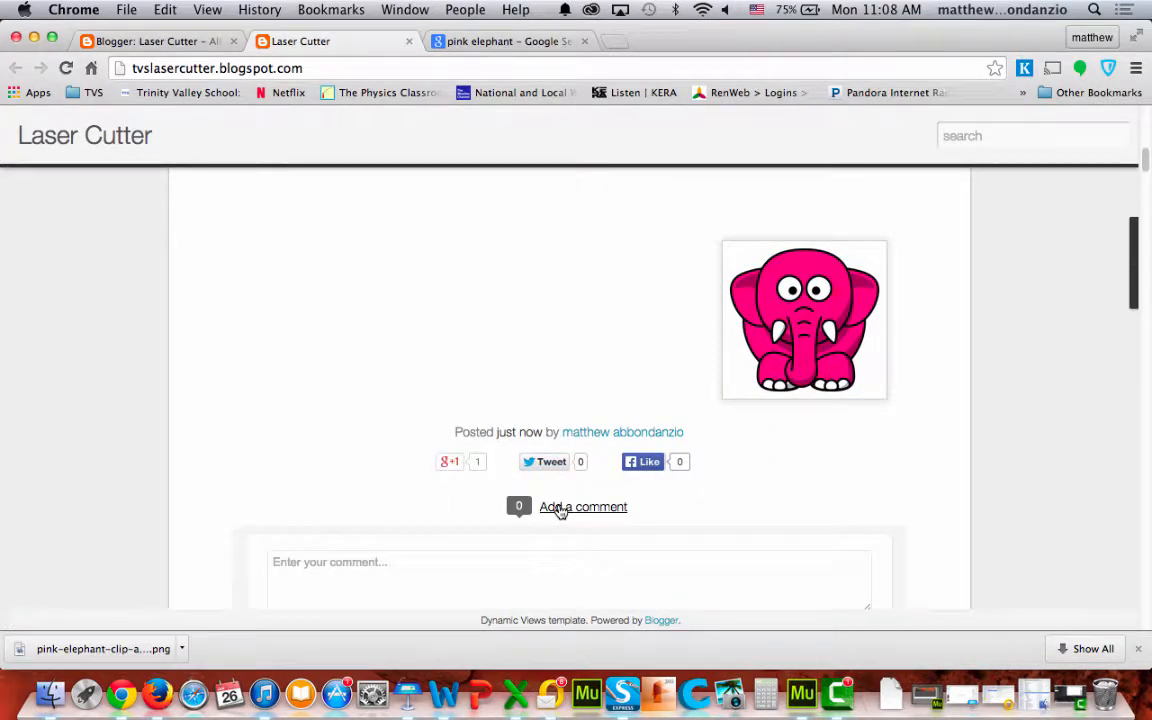
{"action": "left_click", "coordinate": [499, 566]}
{"action": "type", "text": "n"}
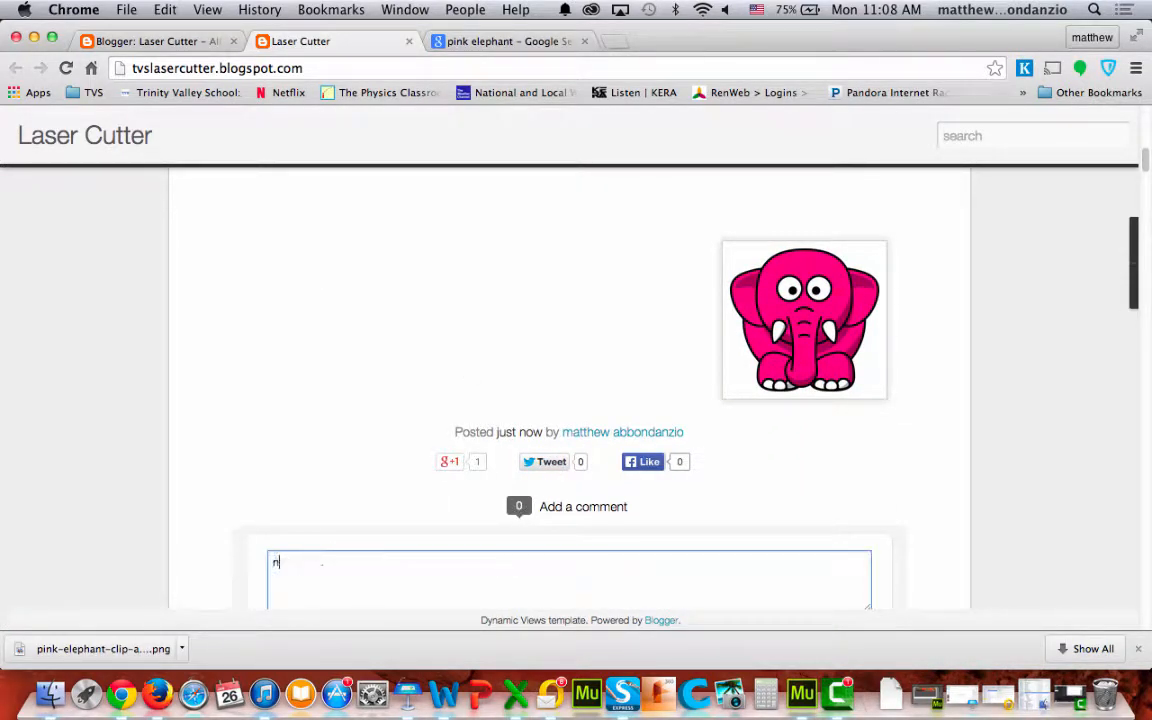
{"action": "type", "text": "ice work!  But you may also want to fouc"}
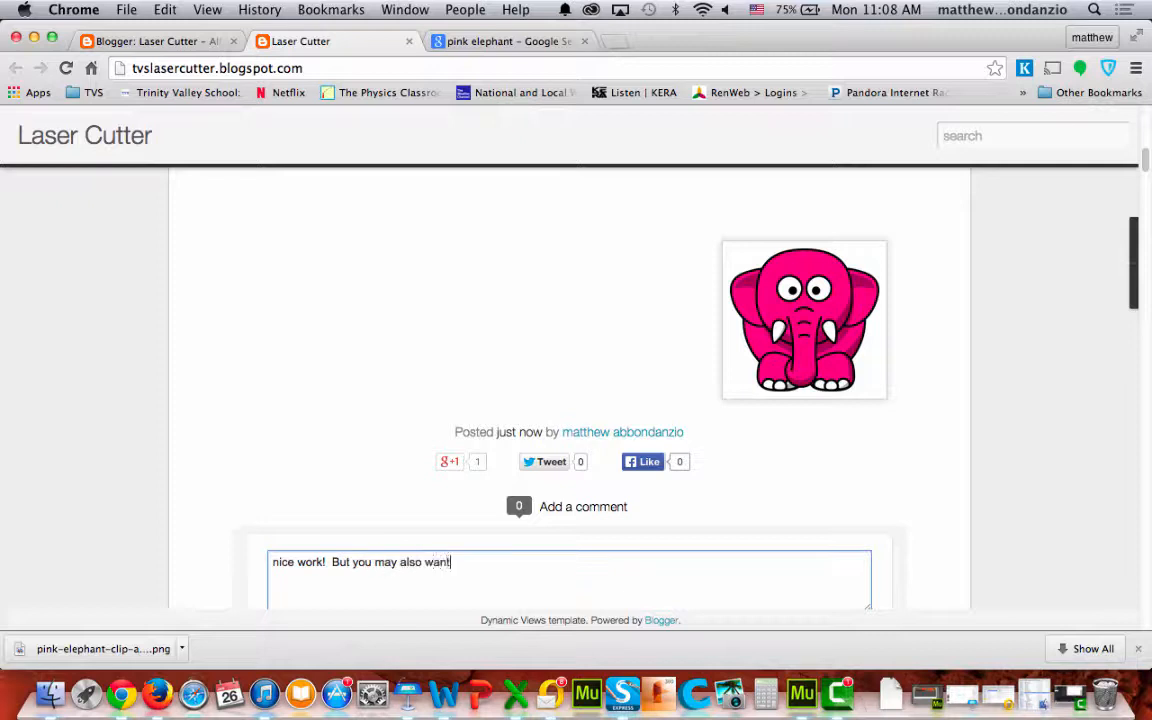
{"action": "key", "text": "BackSpace"}
{"action": "key", "text": "BackSpace"}
{"action": "type", "text": "cus some energy on "}
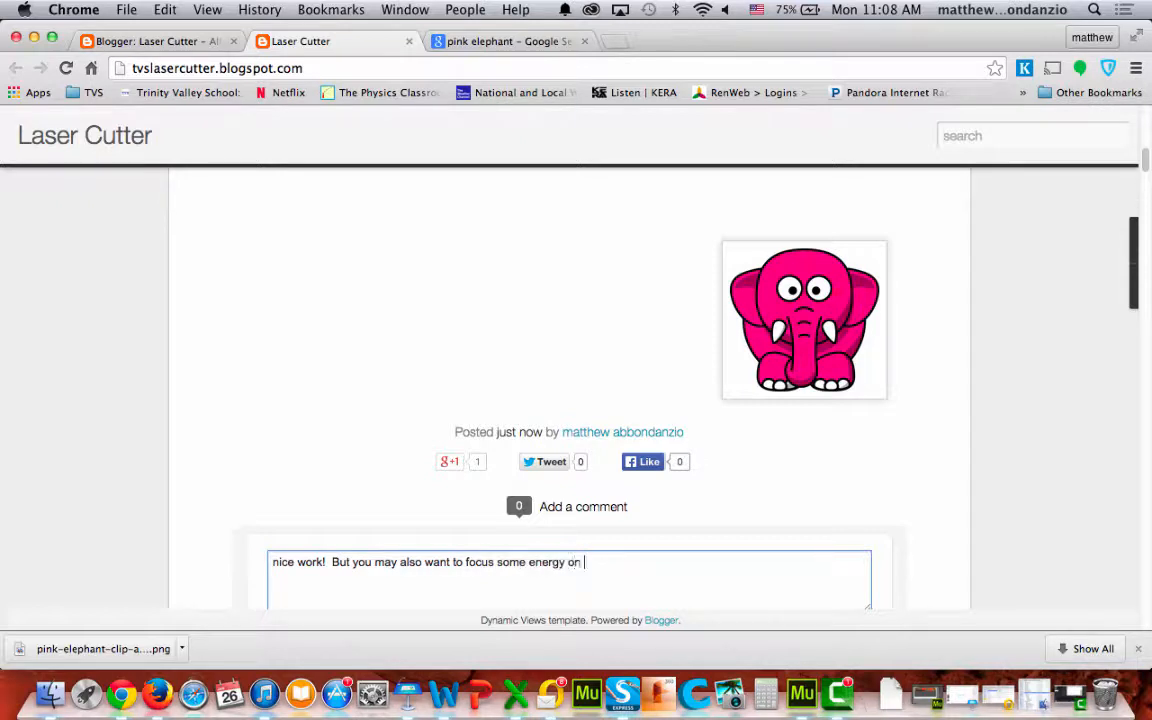
{"action": "type", "text": "blue bats as they area"}
{"action": "key", "text": "BackSpace"}
{"action": "type", "text": "a "}
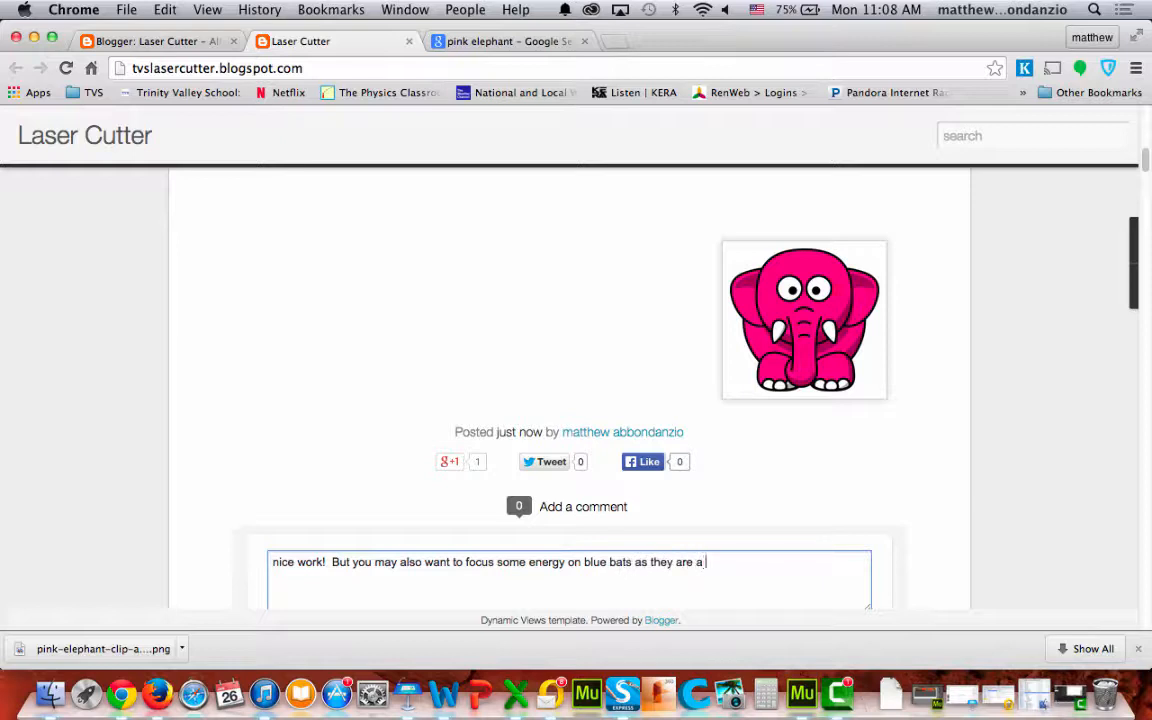
{"action": "type", "text": "part of the food chain"}
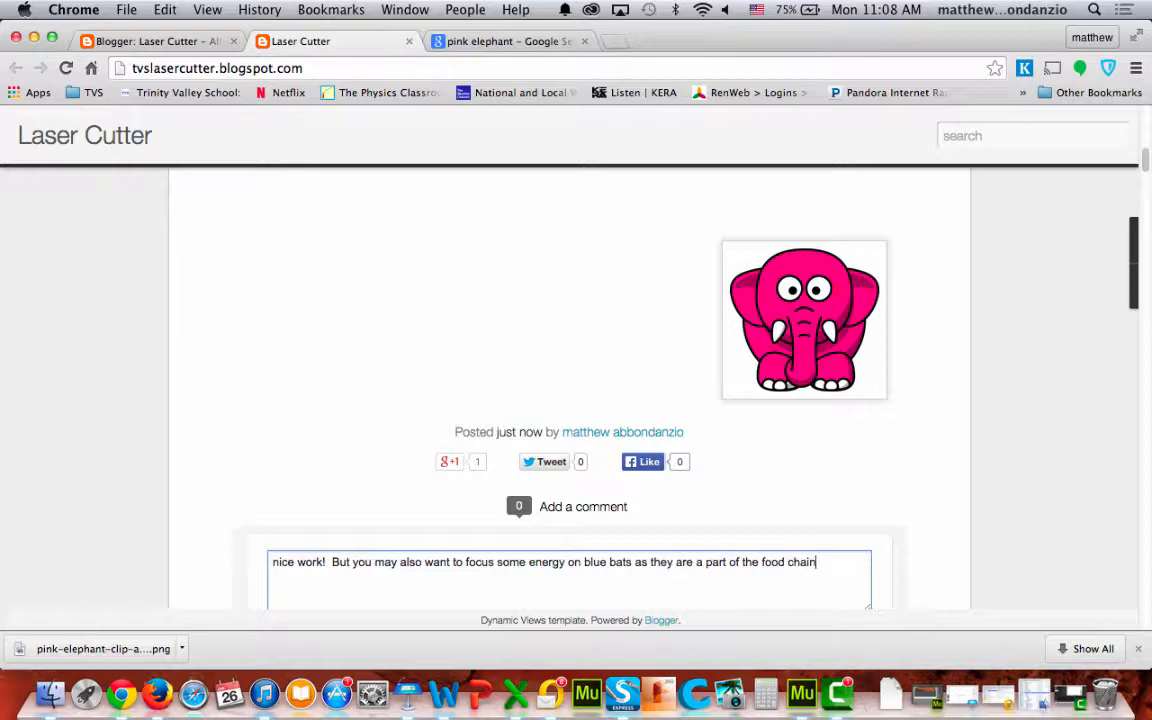
{"action": "scroll", "coordinate": [450, 488], "scroll_direction": "down", "scroll_amount": 5}
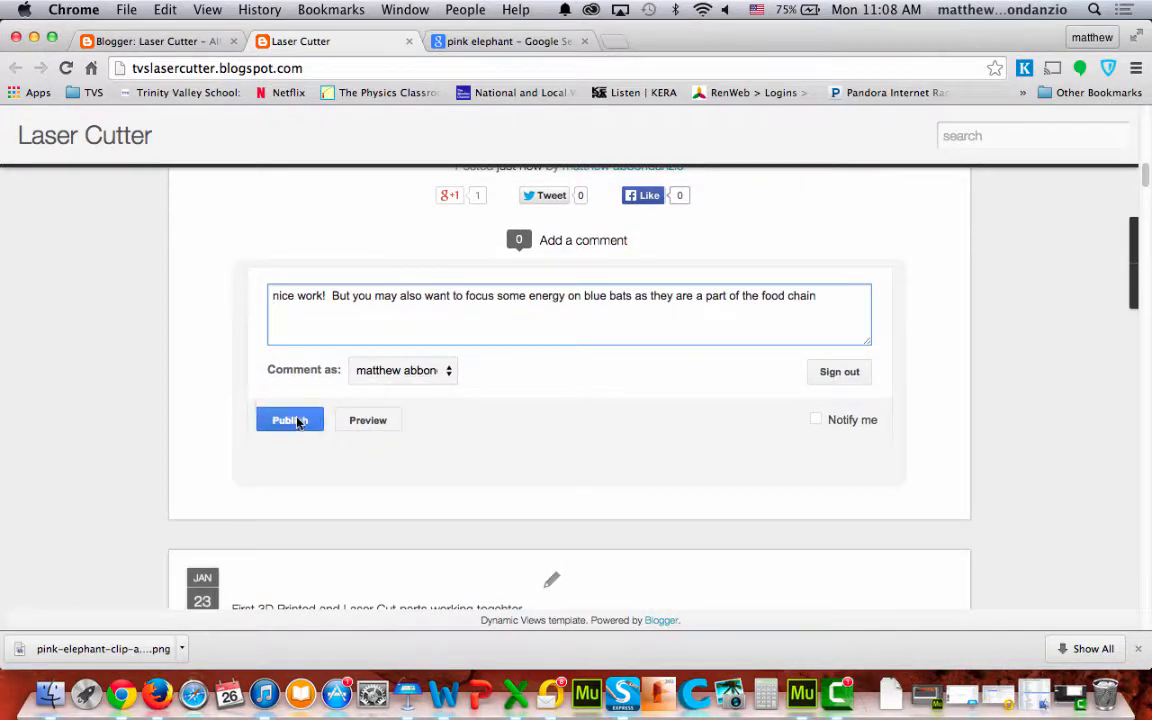
{"action": "left_click", "coordinate": [289, 420]}
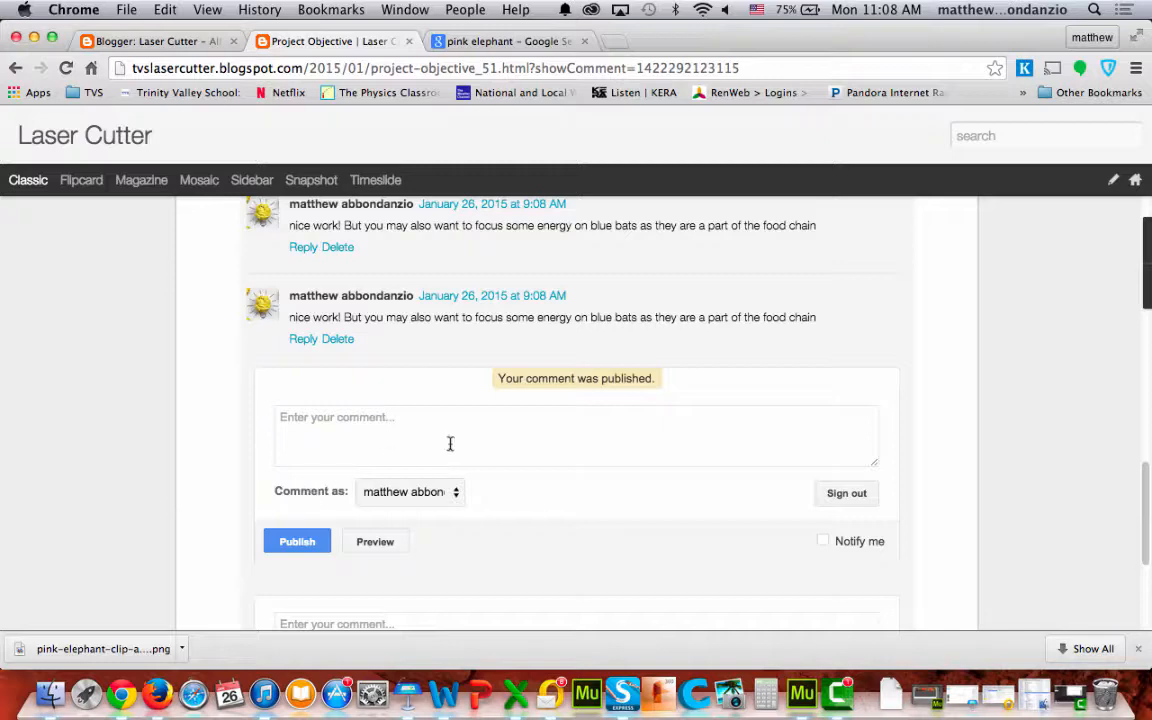
Reopen the Project Objective post for editing from the posts list, left-align the video and update the published post
{"action": "scroll", "coordinate": [662, 477], "scroll_direction": "up", "scroll_amount": 5}
{"action": "scroll", "coordinate": [662, 477], "scroll_direction": "up", "scroll_amount": 5}
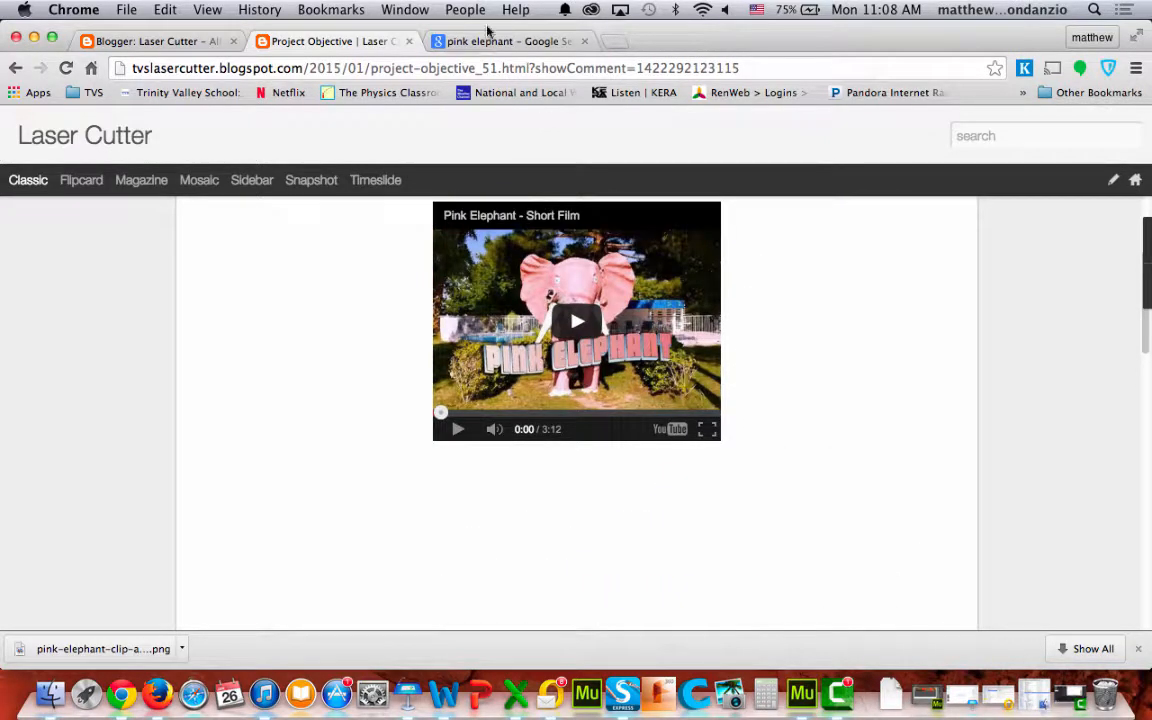
{"action": "left_click", "coordinate": [409, 41]}
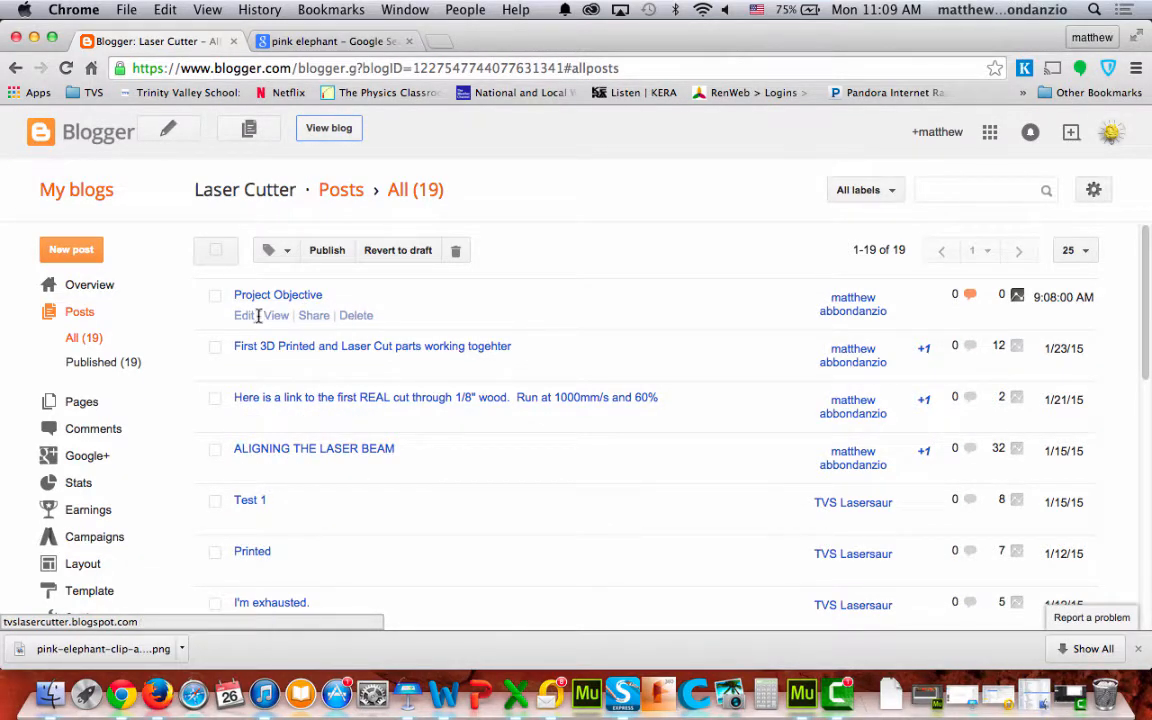
{"action": "left_click", "coordinate": [243, 316]}
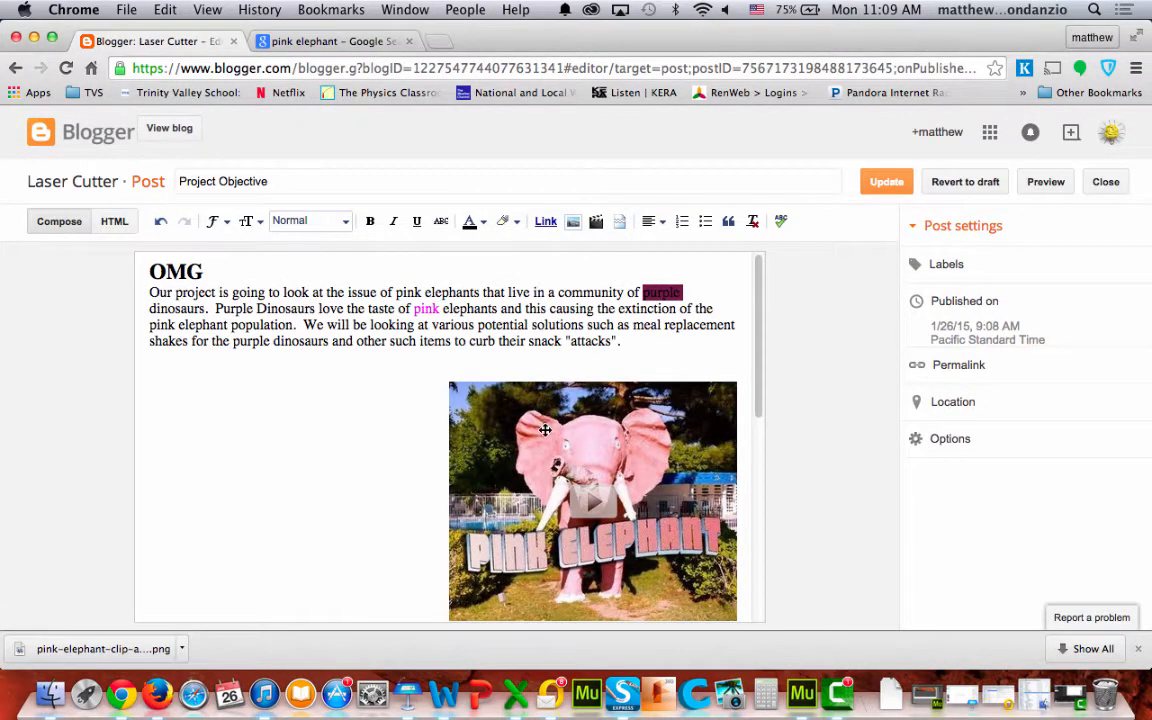
{"action": "left_click", "coordinate": [660, 226]}
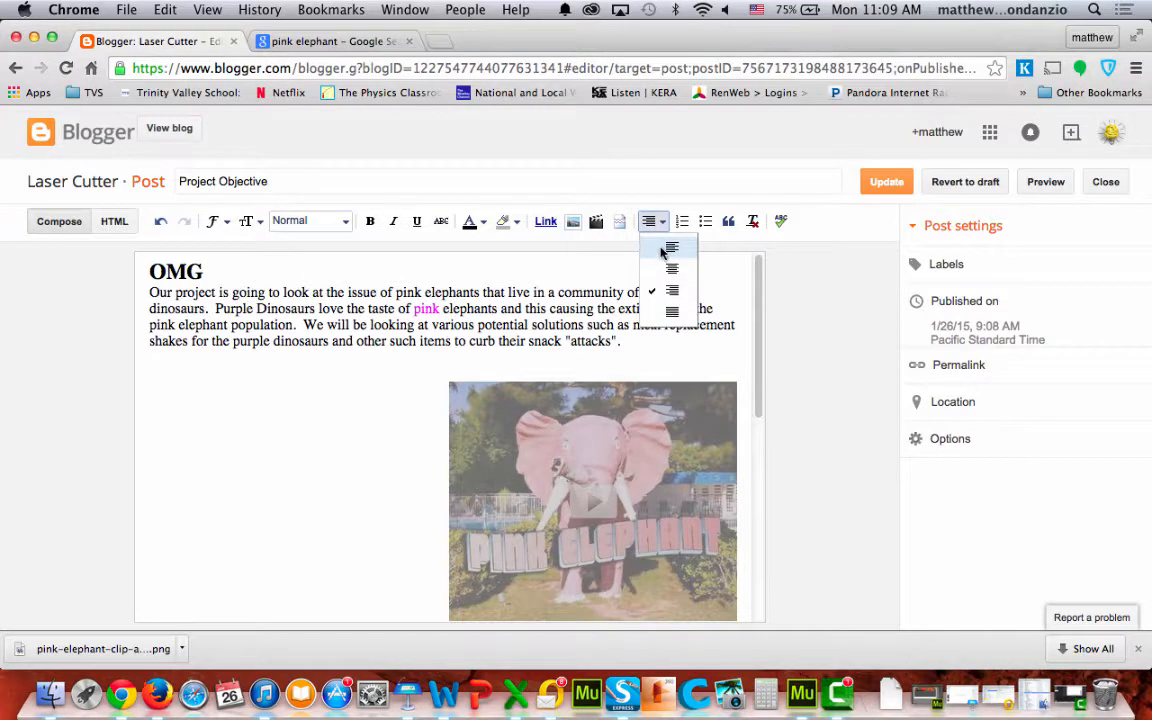
{"action": "left_click", "coordinate": [672, 246]}
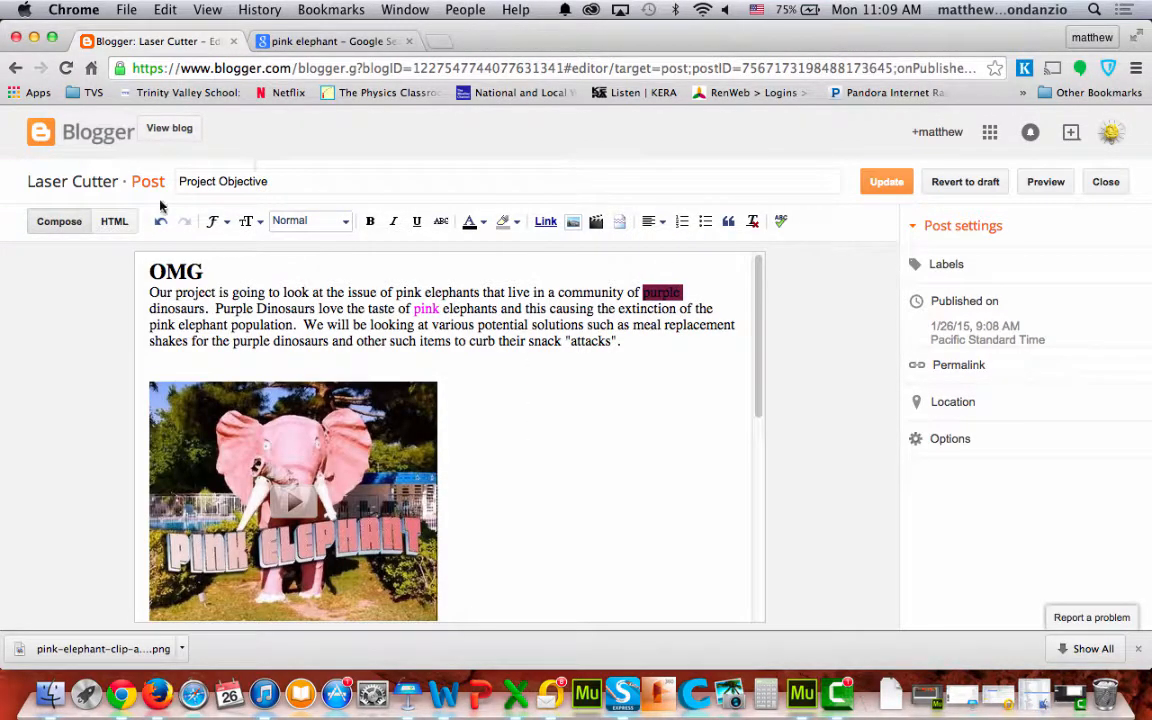
{"action": "left_click", "coordinate": [897, 186]}
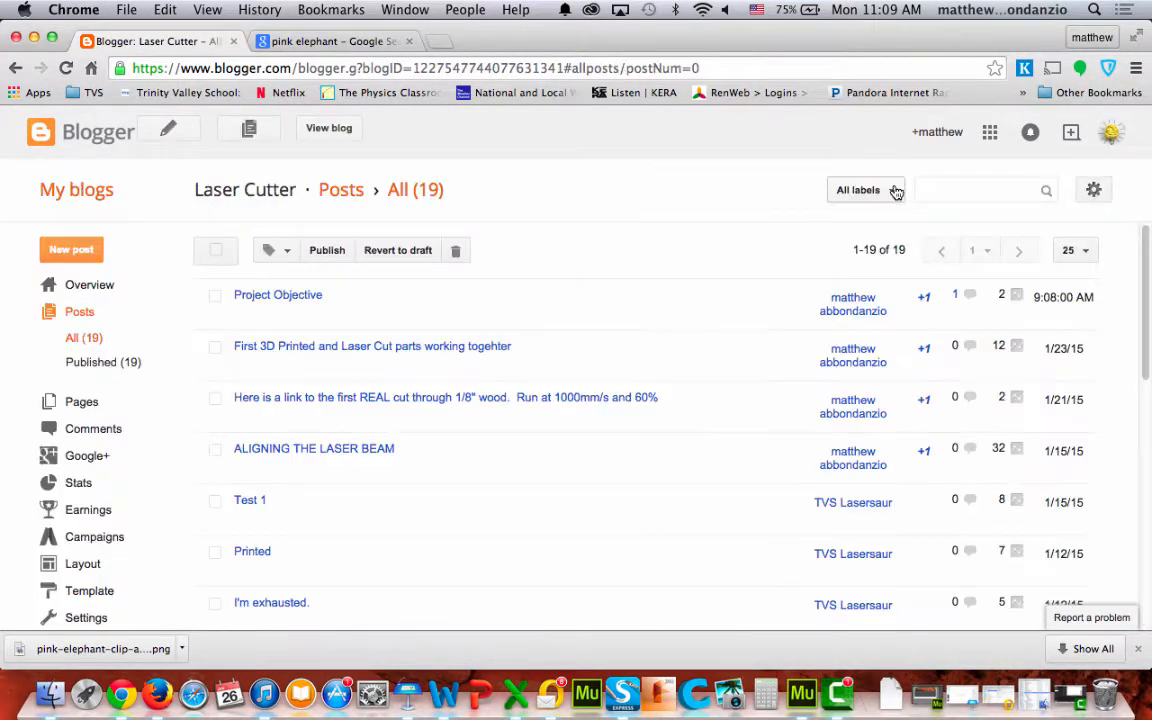
View the live Laser Cutter blog to examine the updated Project Objective post, and return to the posts list
{"action": "left_click", "coordinate": [335, 135]}
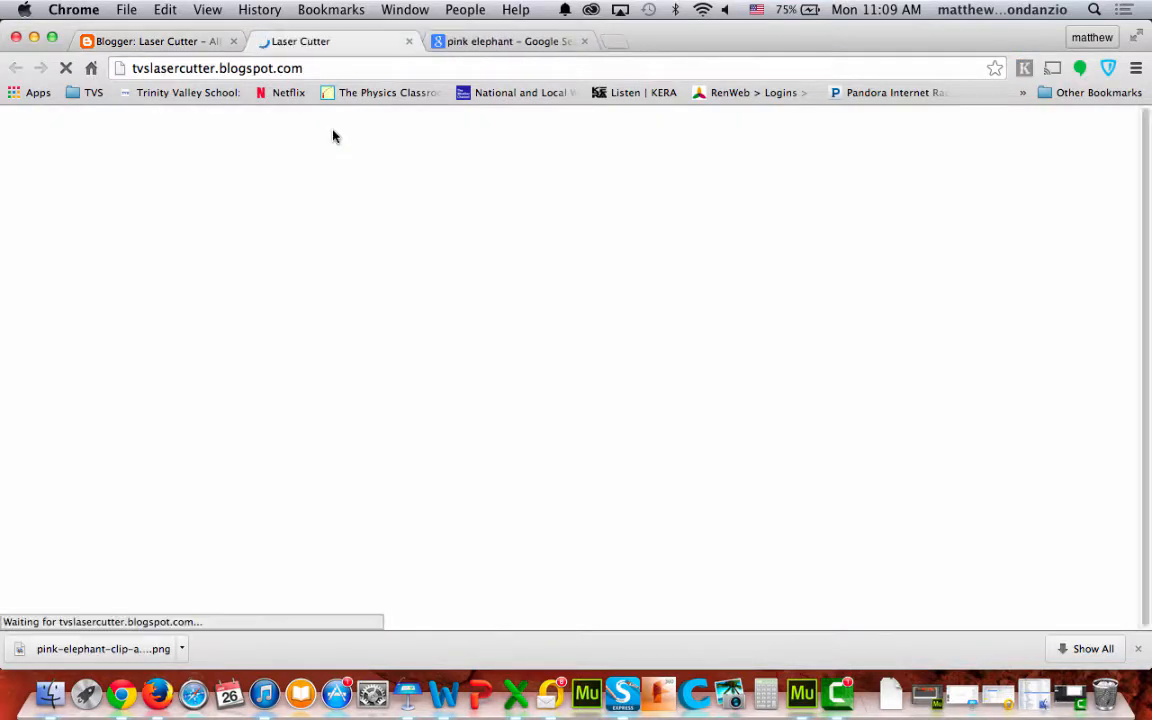
{"action": "scroll", "coordinate": [375, 308], "scroll_direction": "down", "scroll_amount": 2}
{"action": "scroll", "coordinate": [375, 308], "scroll_direction": "up", "scroll_amount": 2}
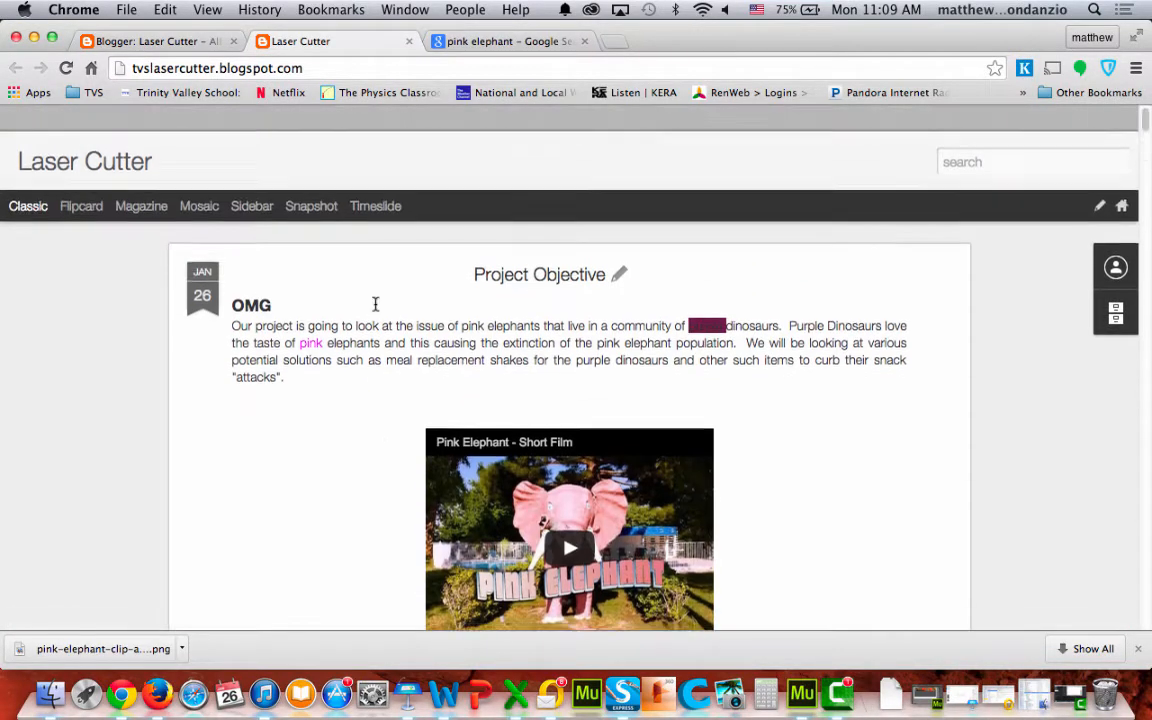
{"action": "left_click", "coordinate": [409, 41]}
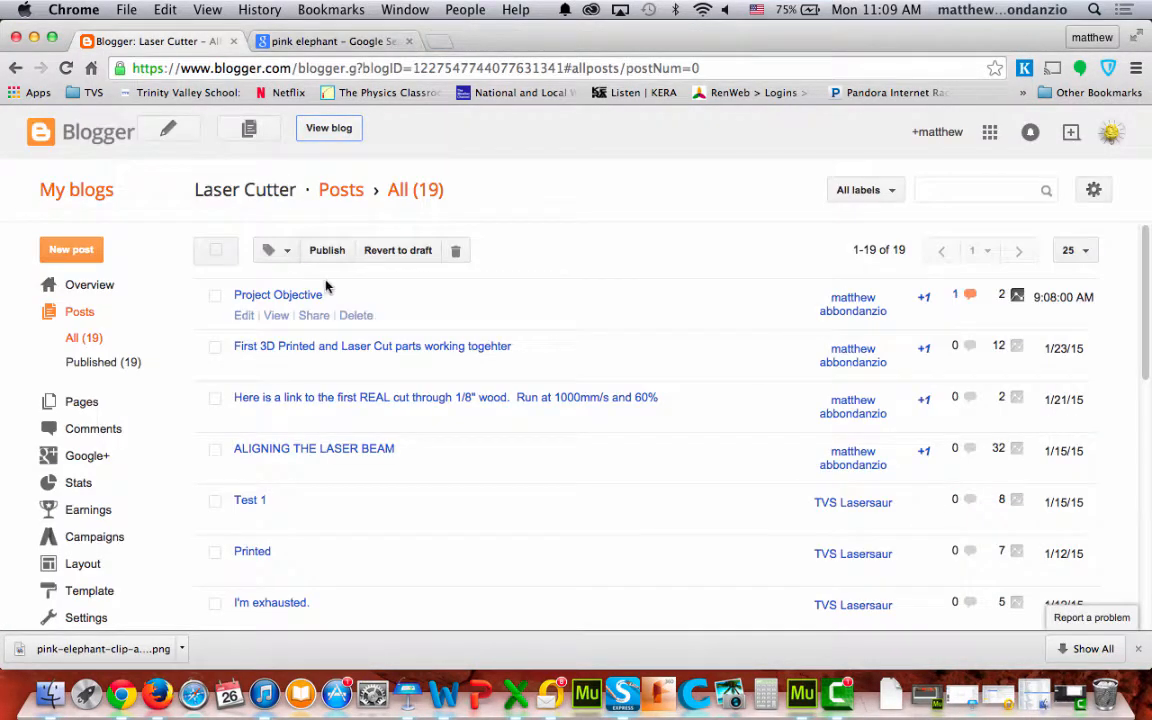
Delete the Project Objective post and check the live blog before returning to the posts list
{"action": "left_click", "coordinate": [356, 315]}
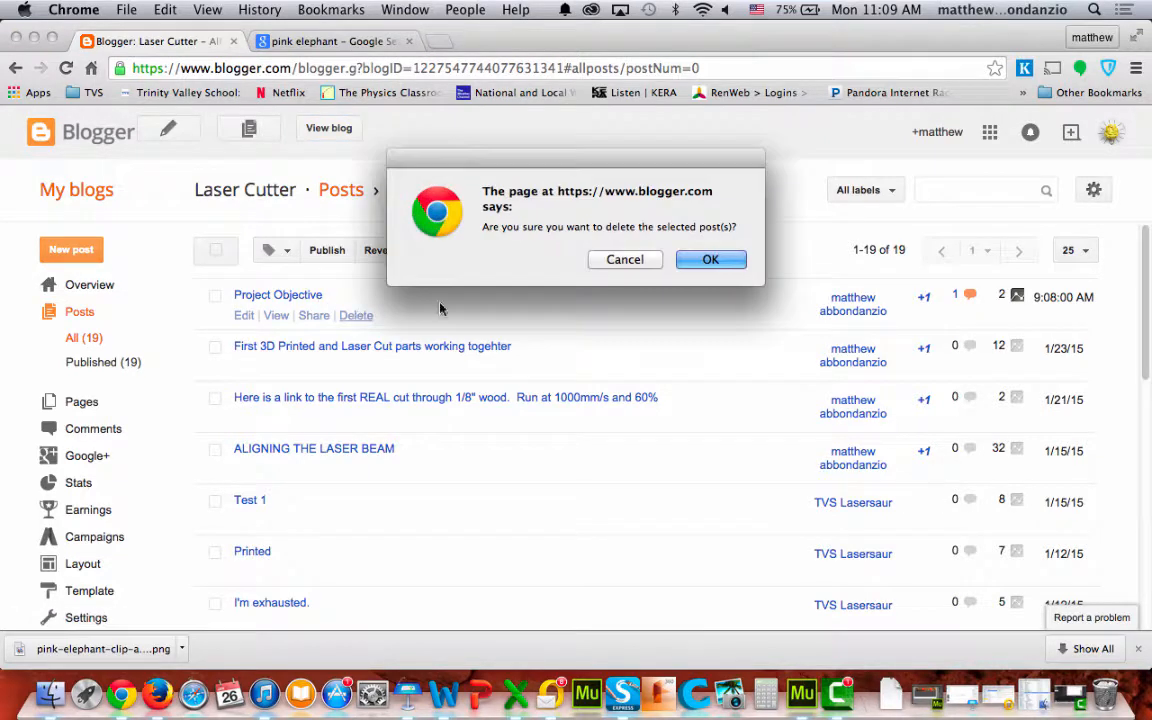
{"action": "left_click", "coordinate": [710, 261]}
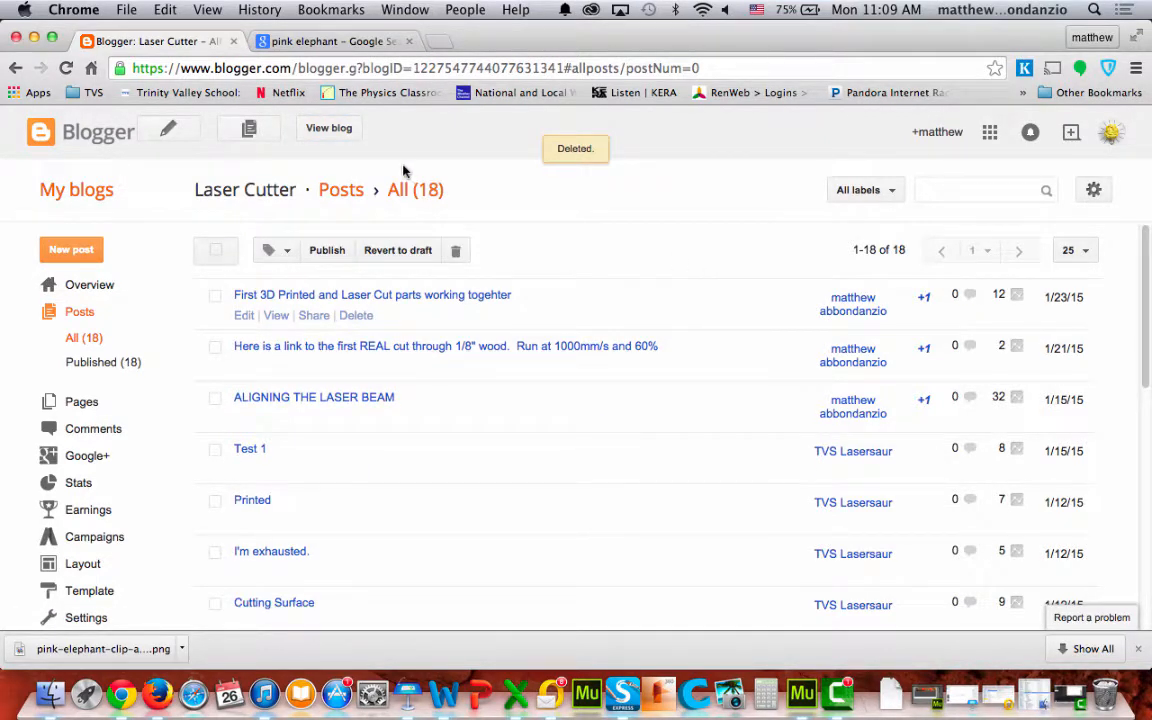
{"action": "left_click", "coordinate": [344, 130]}
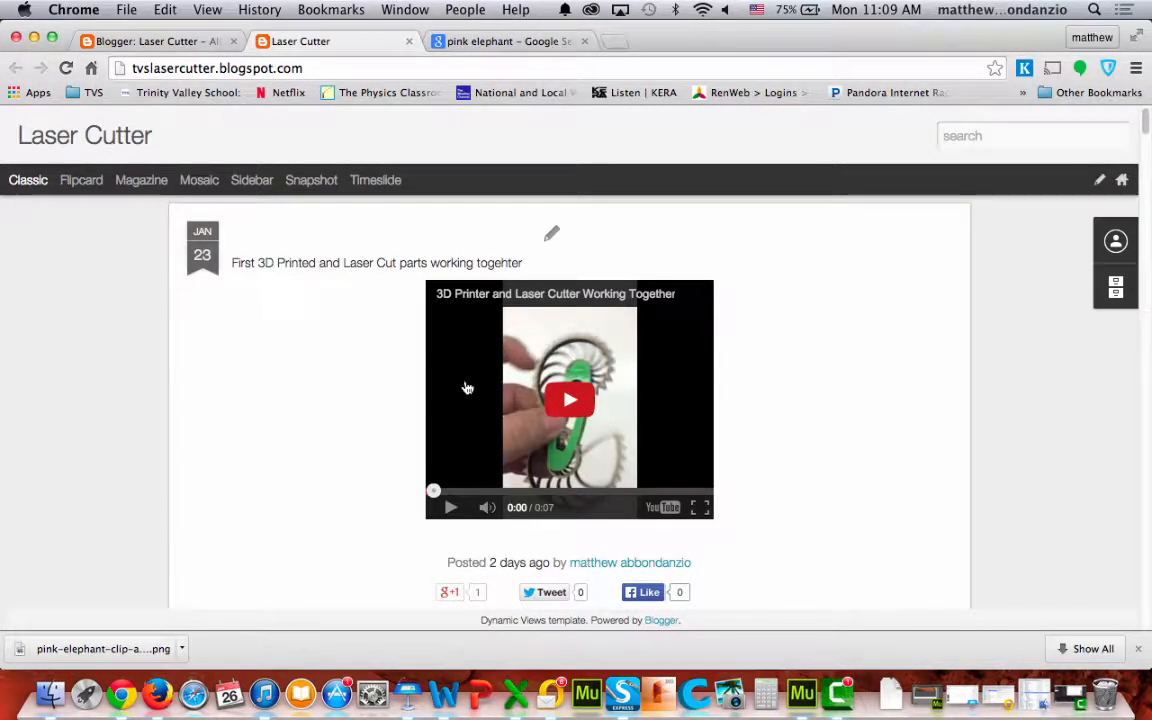
{"action": "left_click", "coordinate": [409, 42]}
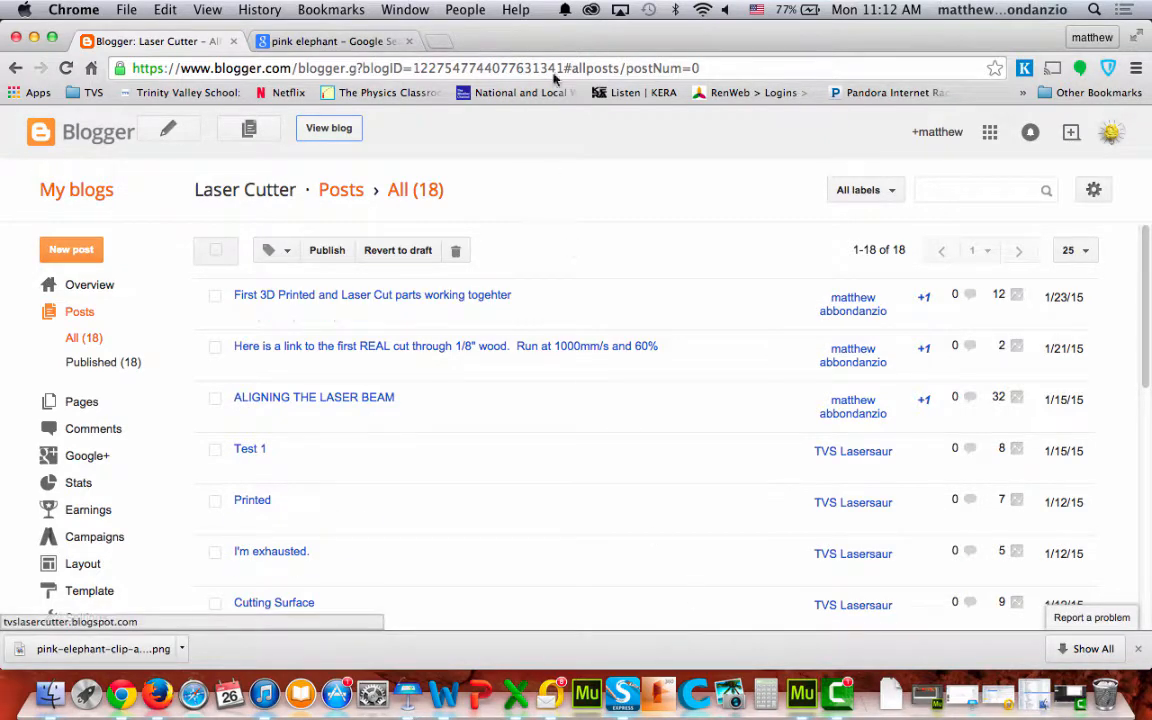
{"action": "left_click", "coordinate": [844, 704]}
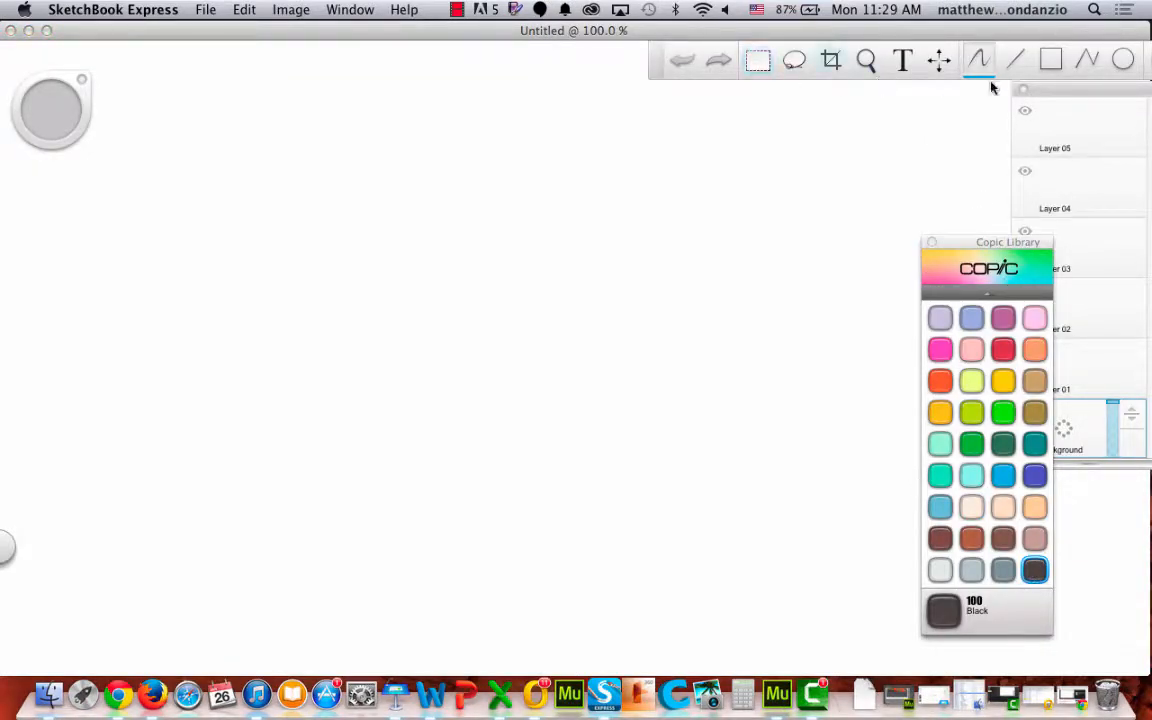
In SketchBook Express, draw a small black circle, a straight path up, across and down from it, and a rectangle at its end
{"action": "left_click", "coordinate": [1050, 60]}
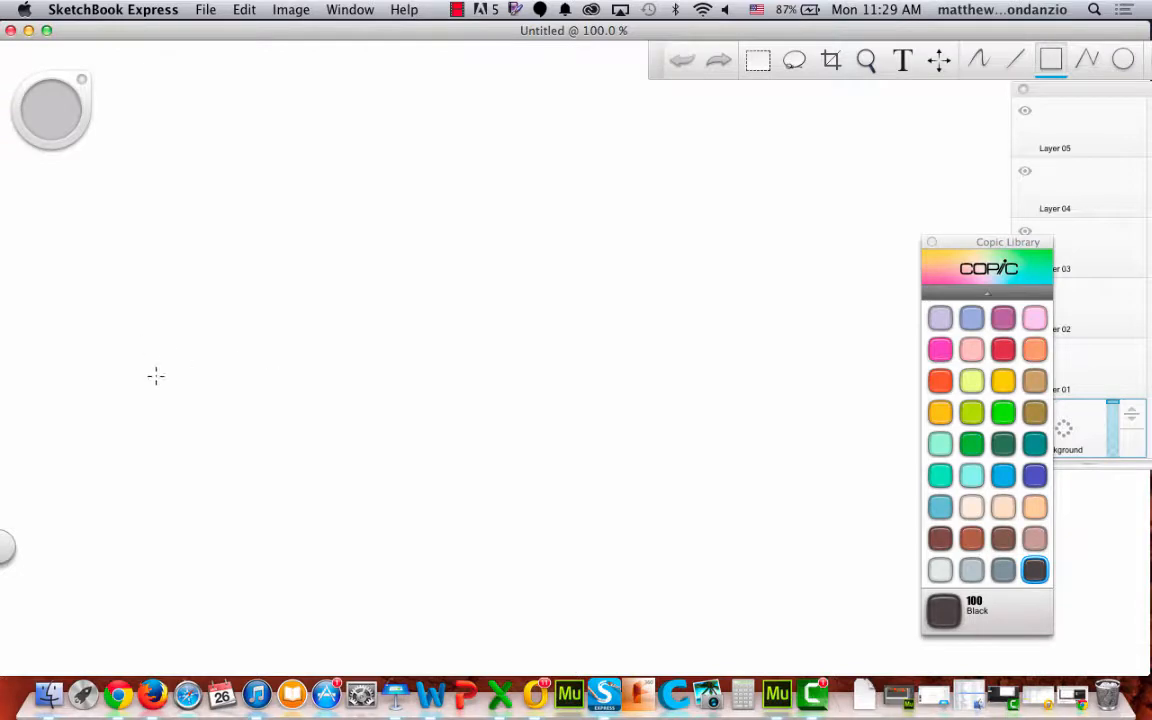
{"action": "left_click", "coordinate": [1122, 60]}
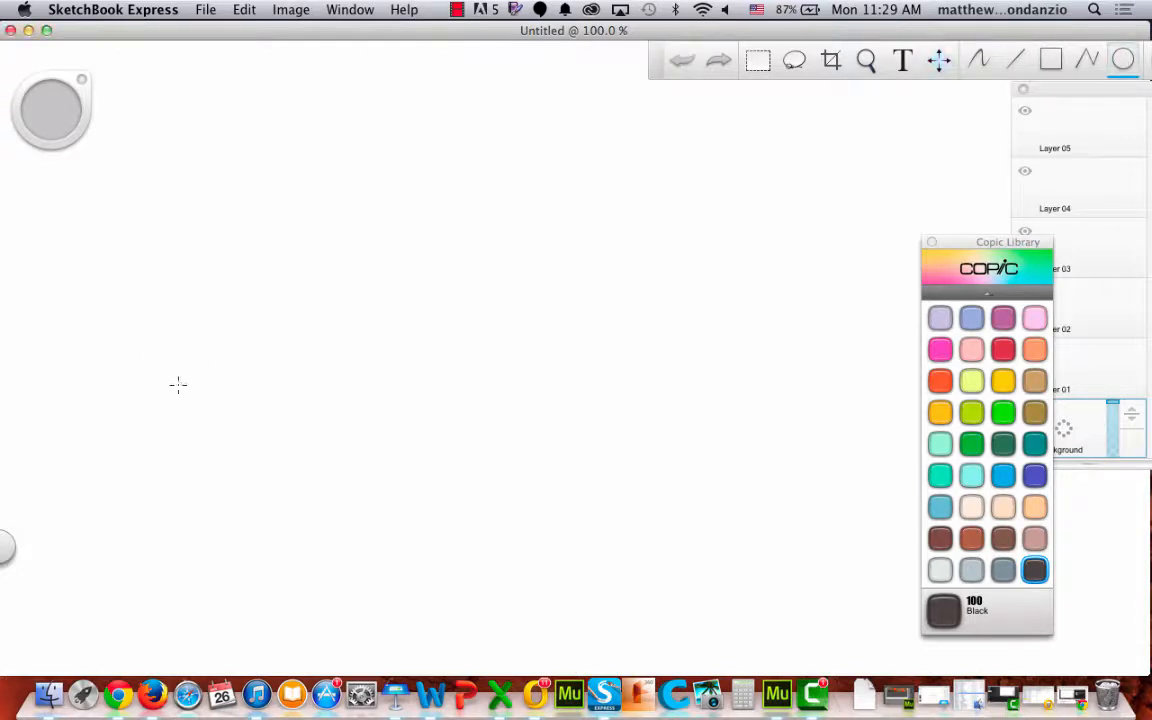
{"action": "left_click_drag", "start_coordinate": [178, 384], "coordinate": [197, 403]}
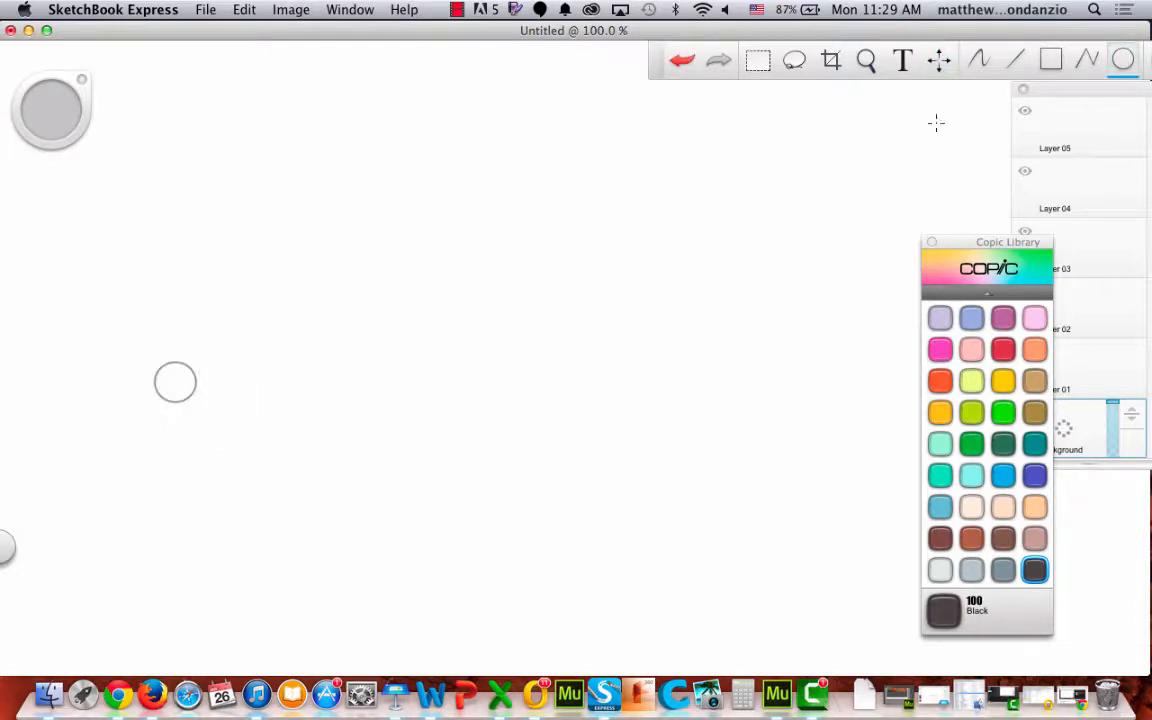
{"action": "left_click", "coordinate": [1015, 60]}
{"action": "left_click_drag", "start_coordinate": [175, 355], "coordinate": [527, 281]}
{"action": "left_click", "coordinate": [1051, 62]}
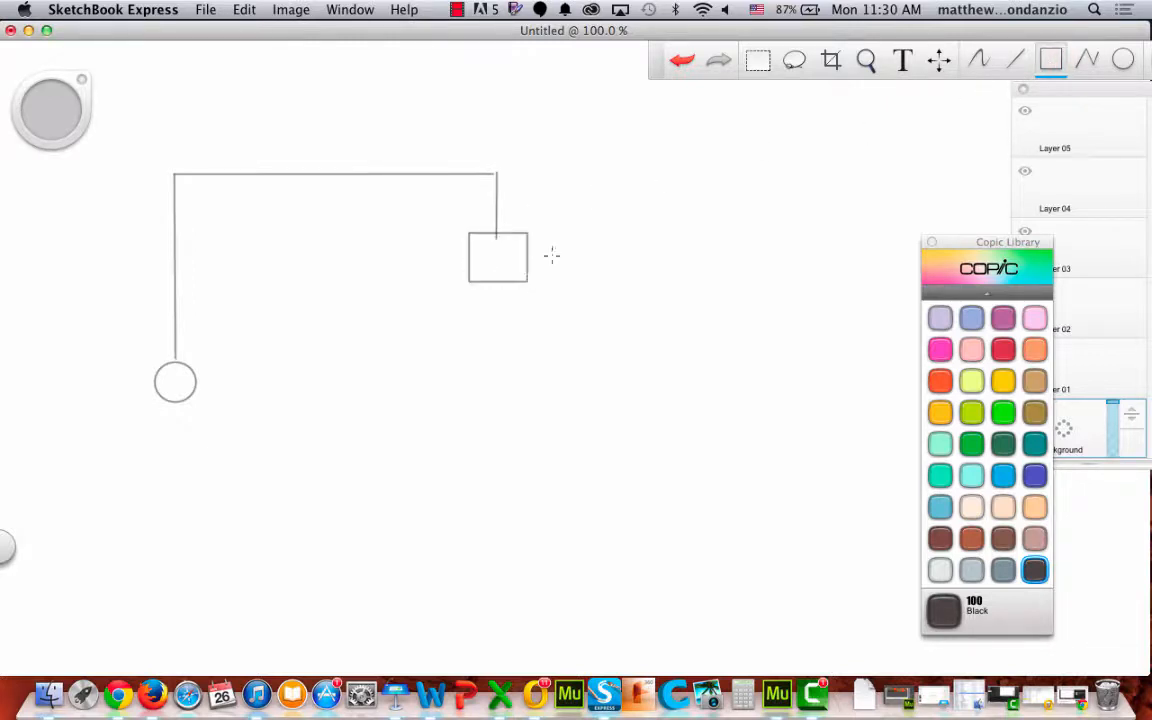
Add freehand arrowheads to the three path segments and label them 12 m, 20 m and 7 m
{"action": "left_click", "coordinate": [978, 60]}
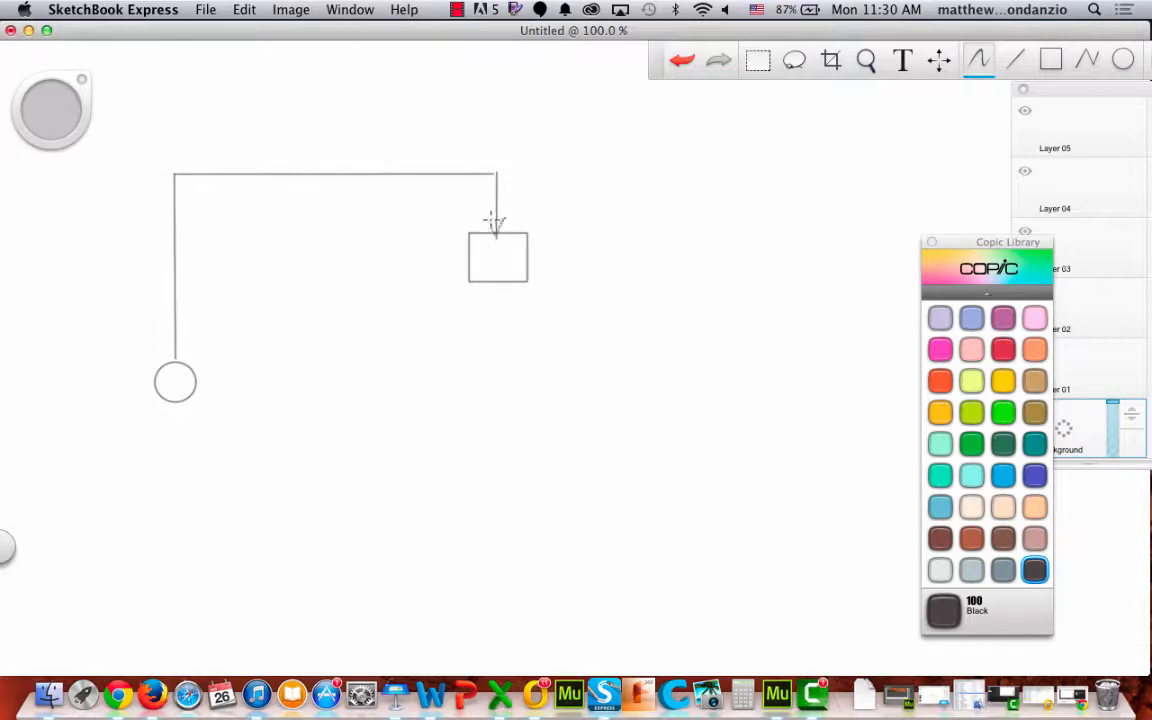
{"action": "mouse_move", "coordinate": [482, 169]}
{"action": "left_mouse_down"}
{"action": "mouse_move", "coordinate": [493, 177]}
{"action": "mouse_move", "coordinate": [482, 171]}
{"action": "left_mouse_up"}
{"action": "left_click_drag", "start_coordinate": [172, 174], "coordinate": [180, 184]}
{"action": "left_click_drag", "start_coordinate": [102, 266], "coordinate": [102, 282]}
{"action": "left_click_drag", "start_coordinate": [108, 268], "coordinate": [143, 280]}
{"action": "left_click_drag", "start_coordinate": [295, 149], "coordinate": [308, 161]}
{"action": "left_click_drag", "start_coordinate": [318, 150], "coordinate": [345, 157]}
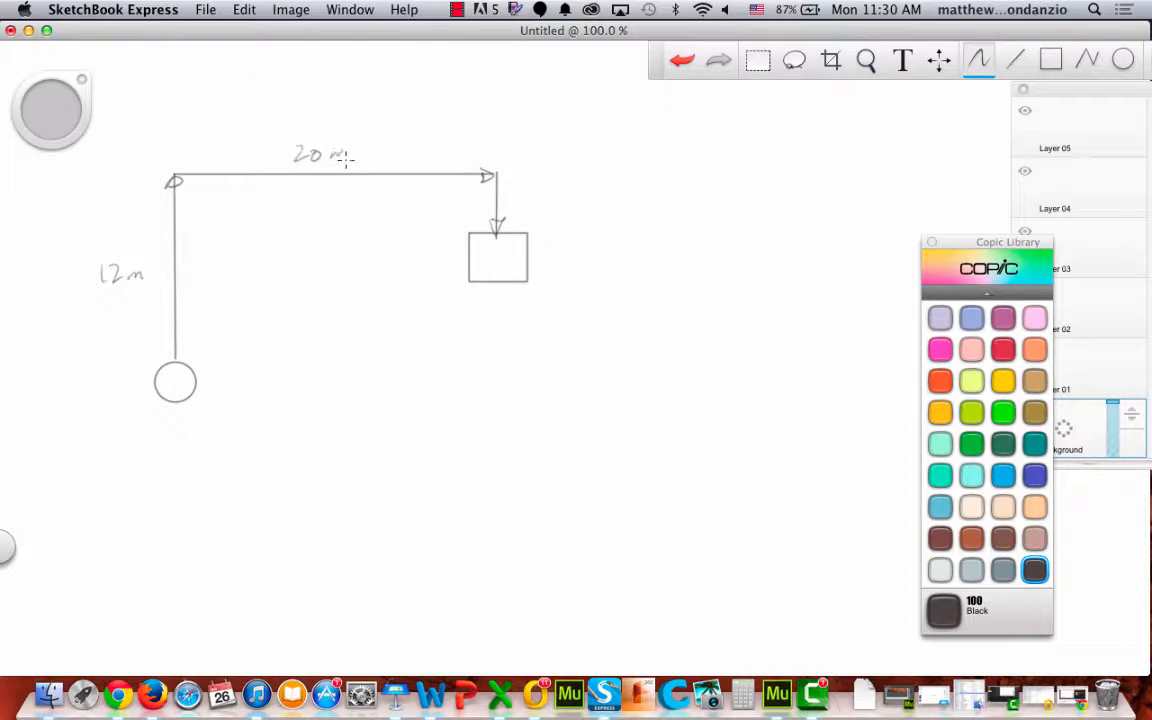
{"action": "mouse_move", "coordinate": [524, 197]}
{"action": "left_mouse_down"}
{"action": "mouse_move", "coordinate": [533, 210]}
{"action": "mouse_move", "coordinate": [570, 203]}
{"action": "left_mouse_up"}
Draw a Y35 Maize arrow straight from the circle to the rectangle and label it as vector D
{"action": "left_click", "coordinate": [940, 412]}
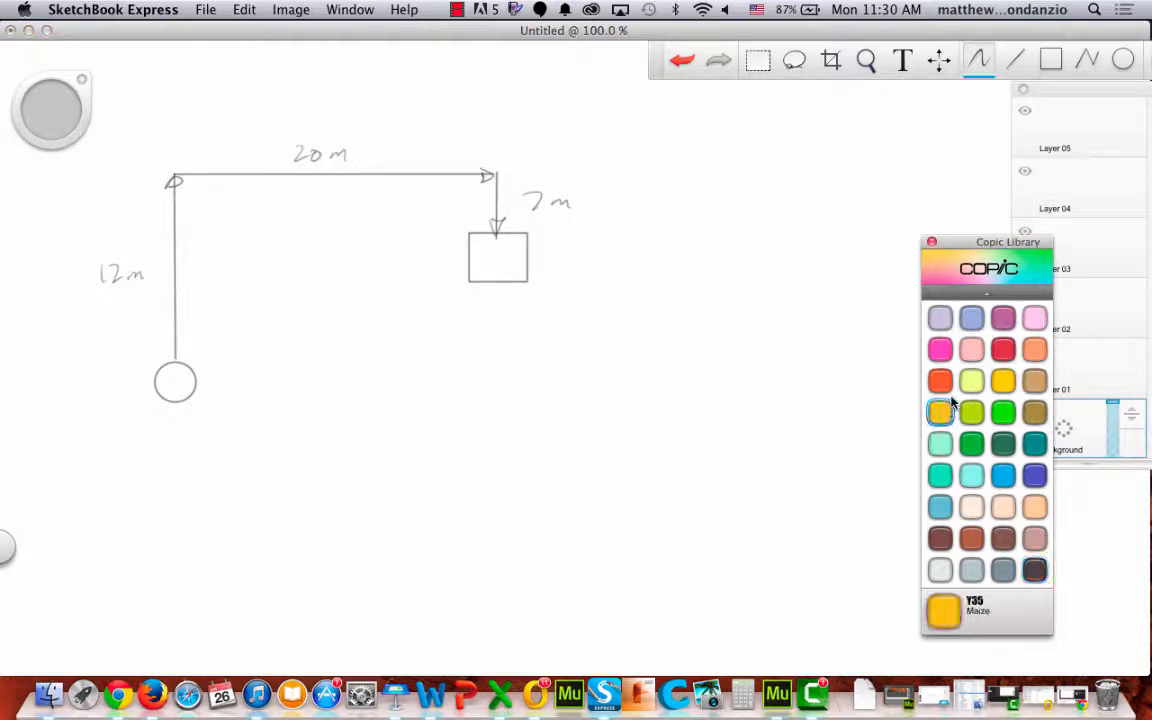
{"action": "left_click", "coordinate": [1015, 60]}
{"action": "left_click_drag", "start_coordinate": [201, 378], "coordinate": [466, 267]}
{"action": "left_click", "coordinate": [979, 60]}
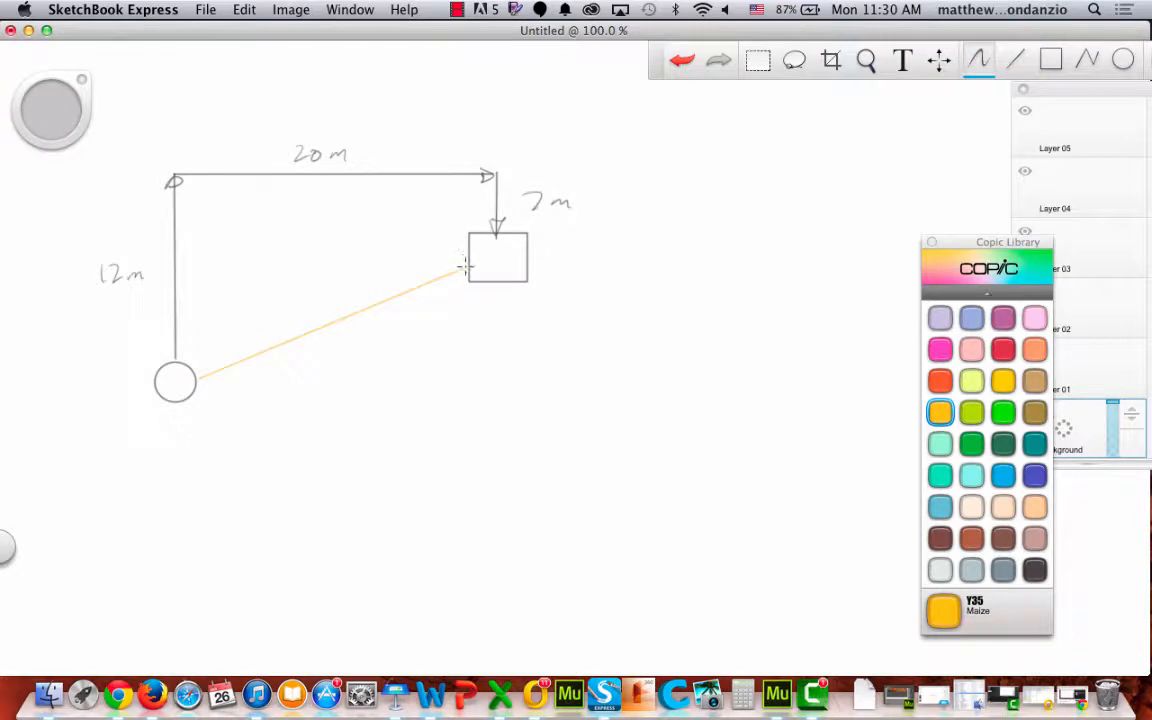
{"action": "mouse_move", "coordinate": [384, 326]}
{"action": "left_mouse_down"}
{"action": "mouse_move", "coordinate": [383, 346]}
{"action": "mouse_move", "coordinate": [404, 318]}
{"action": "left_mouse_up"}
Write the freehand equation D = MAG DIR below the diagram, with a vector arrow over D and both terms underlined
{"action": "left_click_drag", "start_coordinate": [456, 420], "coordinate": [456, 440]}
{"action": "mouse_move", "coordinate": [456, 422]}
{"action": "left_mouse_down"}
{"action": "mouse_move", "coordinate": [458, 439]}
{"action": "mouse_move", "coordinate": [484, 404]}
{"action": "mouse_move", "coordinate": [510, 426]}
{"action": "left_mouse_up"}
{"action": "left_click_drag", "start_coordinate": [500, 432], "coordinate": [655, 448]}
{"action": "mouse_move", "coordinate": [525, 448]}
{"action": "left_mouse_down"}
{"action": "mouse_move", "coordinate": [569, 449]}
{"action": "mouse_move", "coordinate": [540, 429]}
{"action": "mouse_move", "coordinate": [556, 425]}
{"action": "mouse_move", "coordinate": [646, 436]}
{"action": "left_mouse_up"}
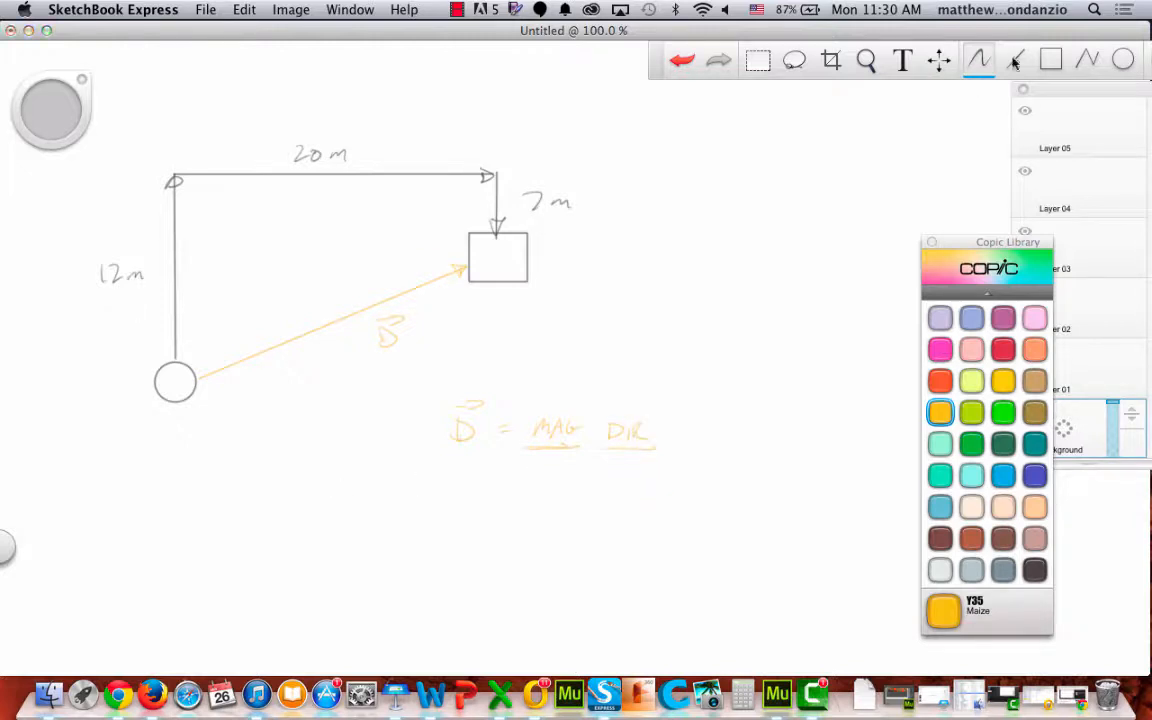
Draw straight vertical and horizontal axes in 100 Black, crossing at the start circle
{"action": "left_click", "coordinate": [1015, 60]}
{"action": "left_click", "coordinate": [1035, 571]}
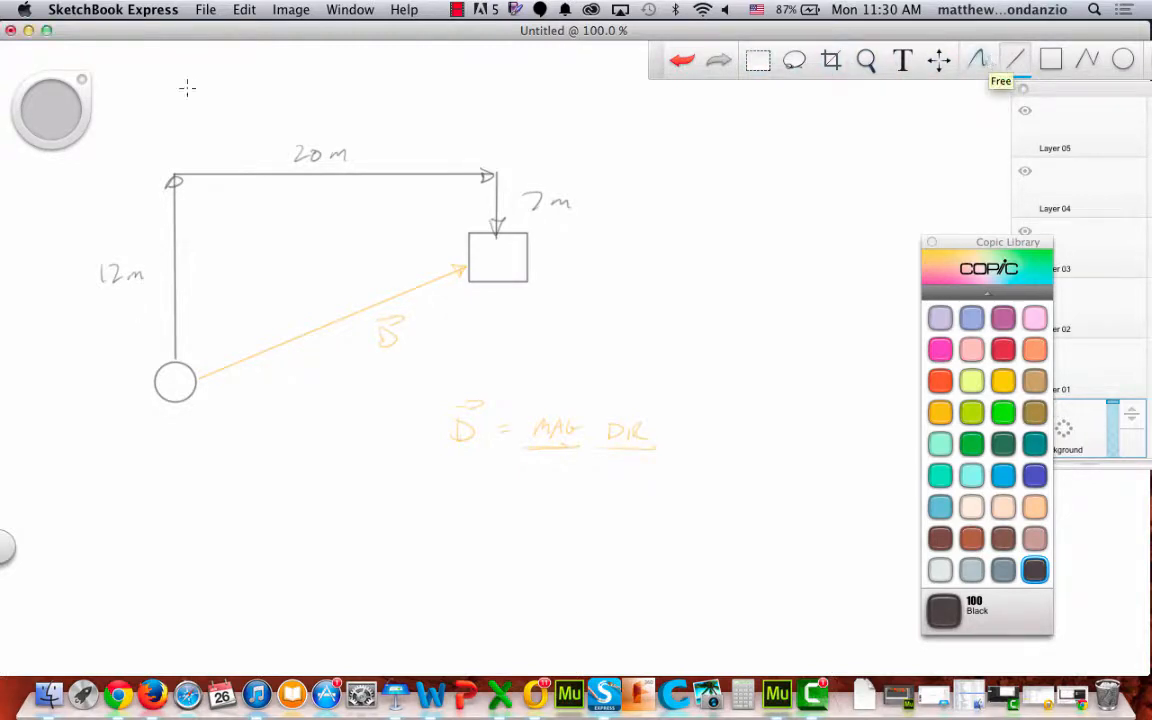
{"action": "left_click_drag", "start_coordinate": [175, 83], "coordinate": [173, 507]}
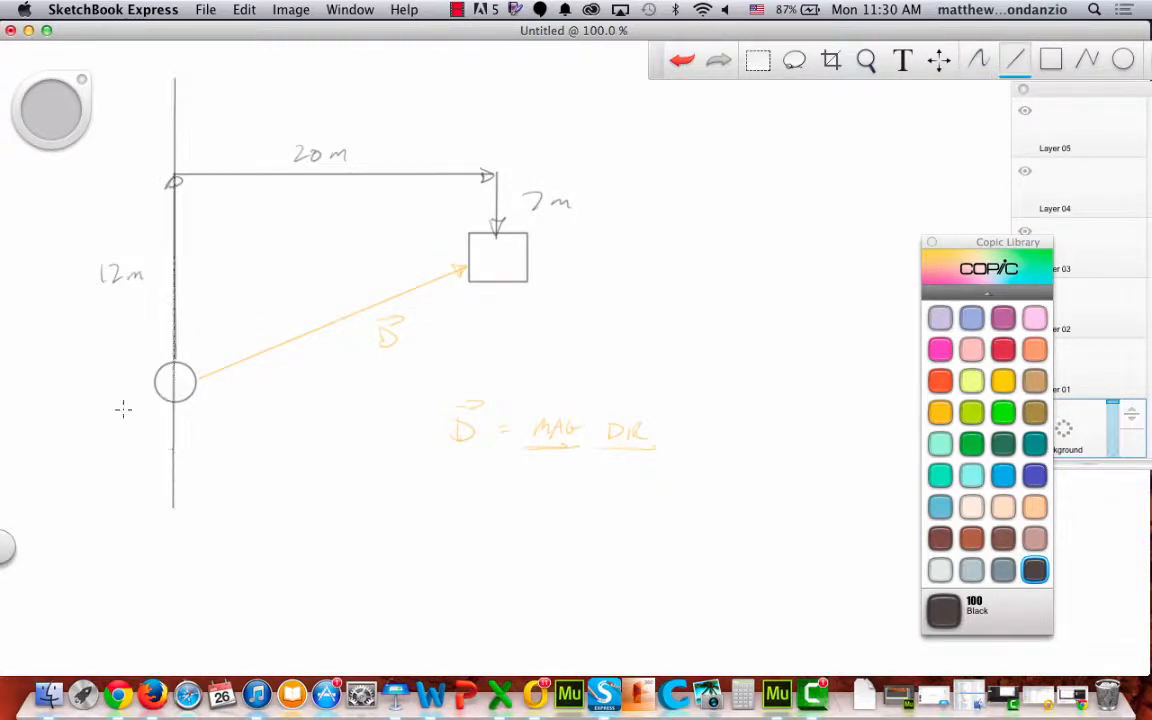
{"action": "left_click_drag", "start_coordinate": [58, 385], "coordinate": [606, 382]}
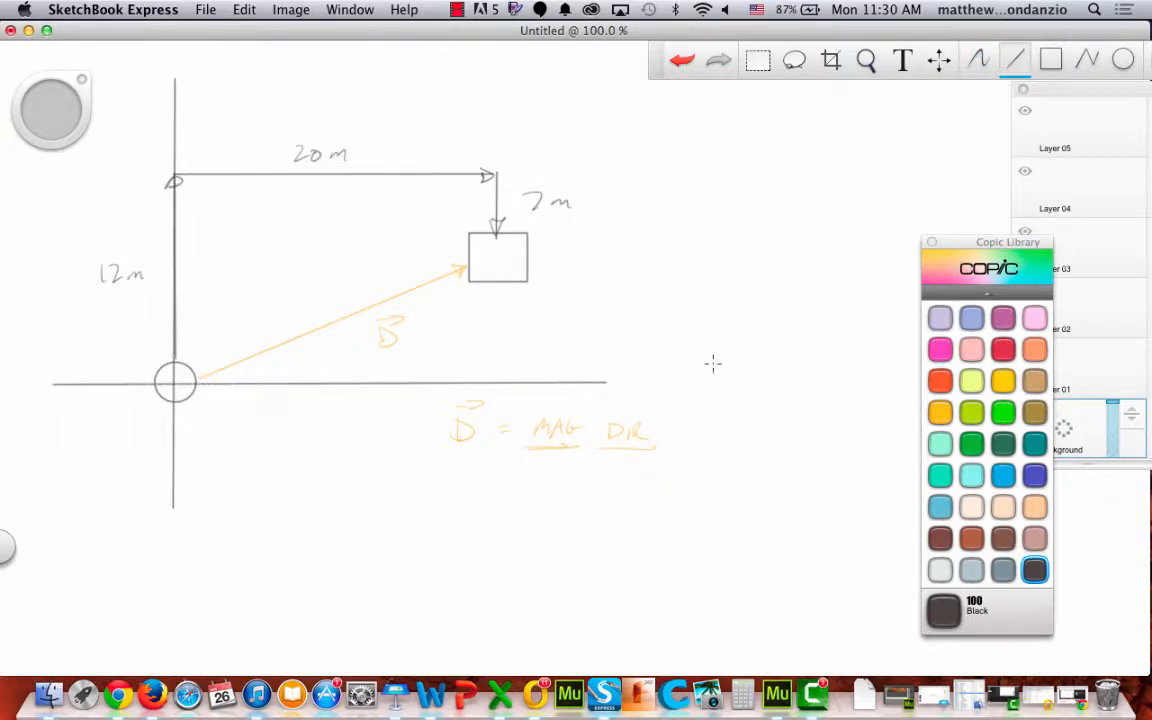
Label the axes Y and X, add arrowheads at all four ends, and mark the positive and negative directions with circled signs
{"action": "left_click", "coordinate": [978, 60]}
{"action": "mouse_move", "coordinate": [147, 83]}
{"action": "left_mouse_down"}
{"action": "mouse_move", "coordinate": [152, 110]}
{"action": "mouse_move", "coordinate": [153, 98]}
{"action": "left_mouse_up"}
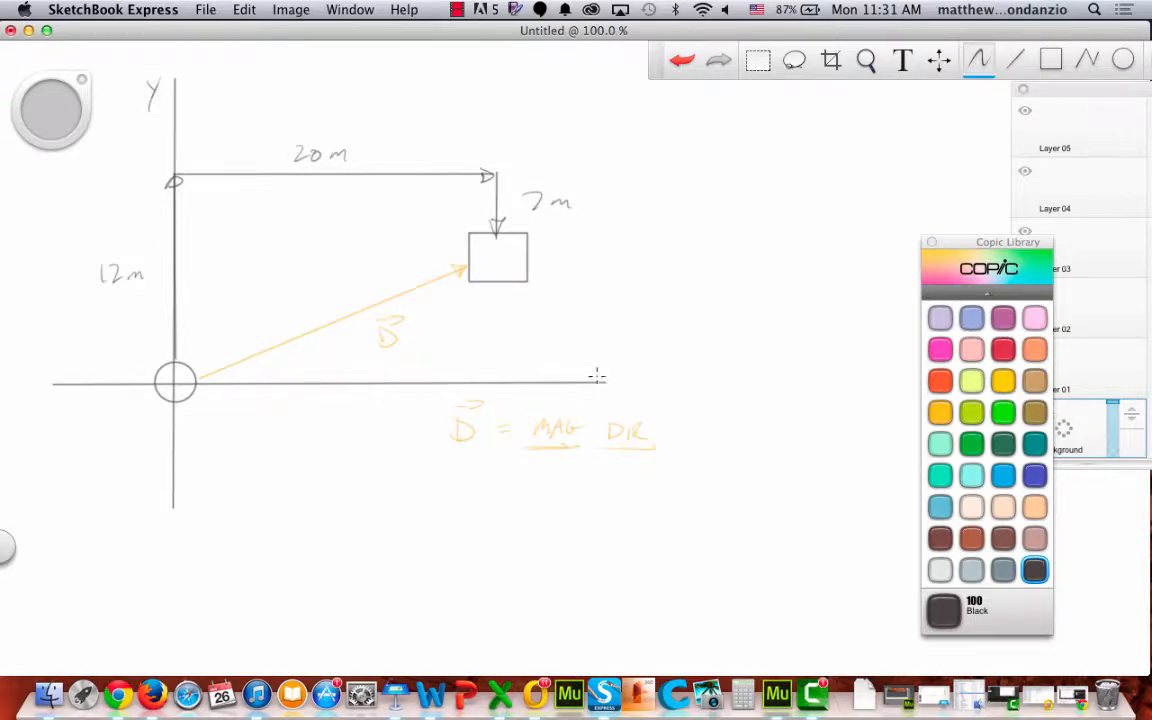
{"action": "mouse_move", "coordinate": [599, 376]}
{"action": "left_mouse_down"}
{"action": "mouse_move", "coordinate": [600, 389]}
{"action": "mouse_move", "coordinate": [641, 389]}
{"action": "left_mouse_up"}
{"action": "left_click_drag", "start_coordinate": [641, 376], "coordinate": [628, 389]}
{"action": "mouse_move", "coordinate": [177, 74]}
{"action": "left_mouse_down"}
{"action": "mouse_move", "coordinate": [165, 93]}
{"action": "mouse_move", "coordinate": [193, 48]}
{"action": "left_mouse_up"}
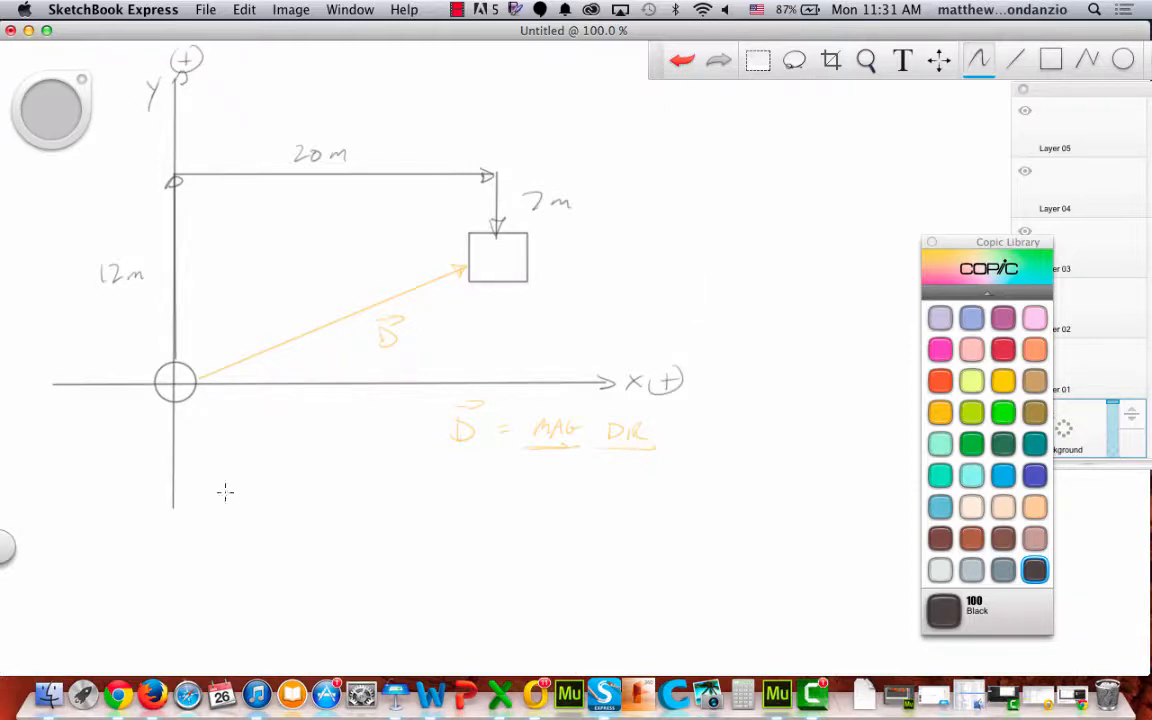
{"action": "mouse_move", "coordinate": [163, 498]}
{"action": "left_mouse_down"}
{"action": "mouse_move", "coordinate": [171, 509]}
{"action": "mouse_move", "coordinate": [176, 498]}
{"action": "mouse_move", "coordinate": [180, 523]}
{"action": "mouse_move", "coordinate": [173, 514]}
{"action": "left_mouse_up"}
{"action": "left_click_drag", "start_coordinate": [58, 384], "coordinate": [20, 379]}
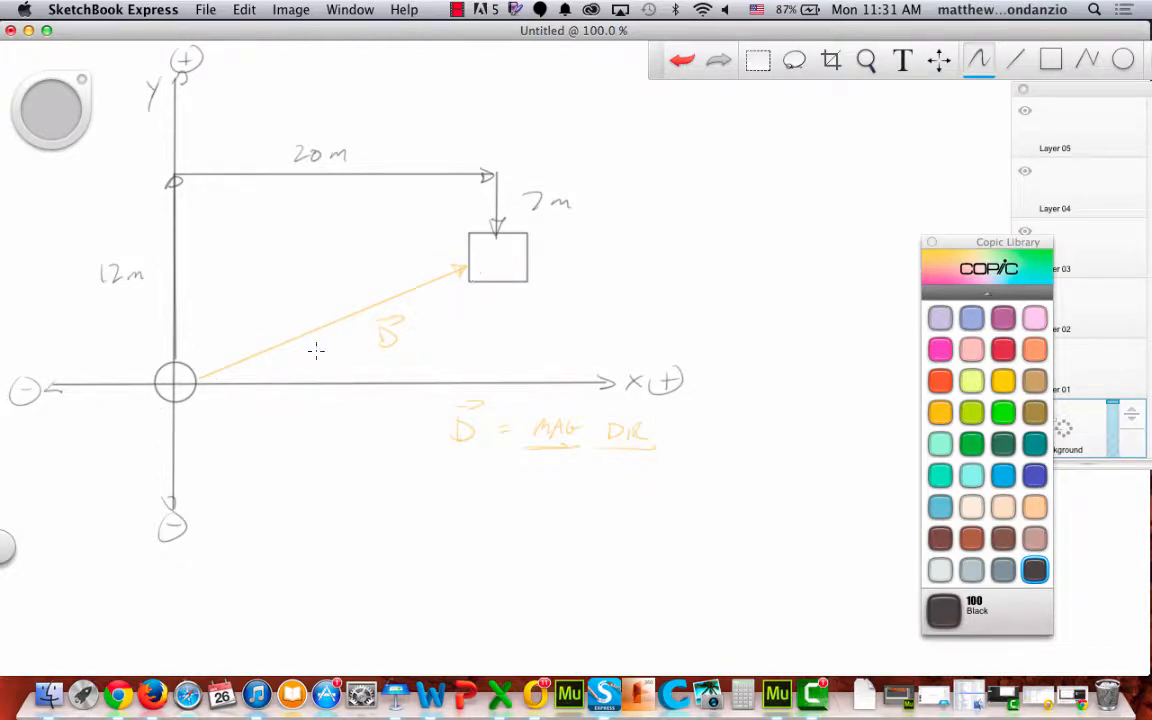
Mark angle θ1 between vector D and the x axis and angle θ2 between vector D and the y axis
{"action": "mouse_move", "coordinate": [318, 350]}
{"action": "left_mouse_down"}
{"action": "mouse_move", "coordinate": [326, 363]}
{"action": "mouse_move", "coordinate": [318, 335]}
{"action": "left_mouse_up"}
{"action": "left_click_drag", "start_coordinate": [314, 341], "coordinate": [322, 379]}
{"action": "left_click_drag", "start_coordinate": [318, 374], "coordinate": [326, 374]}
{"action": "left_click_drag", "start_coordinate": [228, 299], "coordinate": [233, 308]}
{"action": "mouse_move", "coordinate": [233, 309]}
{"action": "left_mouse_down"}
{"action": "mouse_move", "coordinate": [275, 332]}
{"action": "mouse_move", "coordinate": [276, 321]}
{"action": "mouse_move", "coordinate": [186, 306]}
{"action": "left_mouse_up"}
{"action": "left_click_drag", "start_coordinate": [193, 300], "coordinate": [192, 312]}
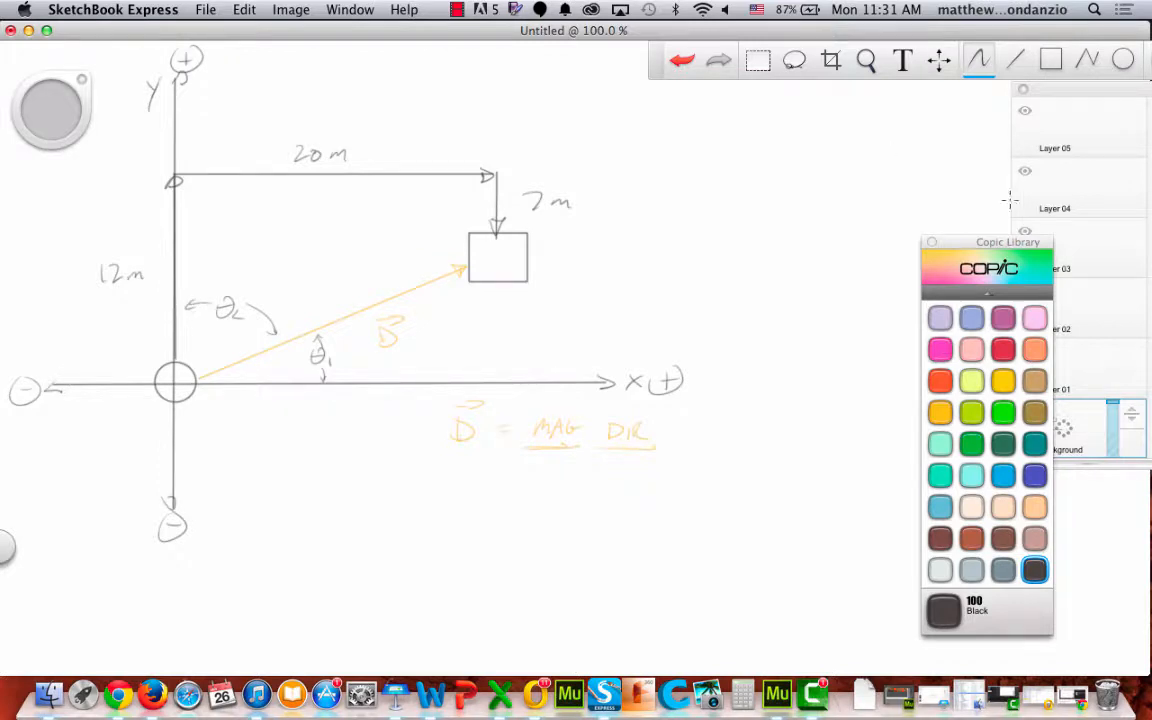
Draw a G05 Emerald Green circle on Layer 01 around the start circle, undoing the first one made on the background
{"action": "left_click", "coordinate": [1123, 59]}
{"action": "left_click", "coordinate": [971, 443]}
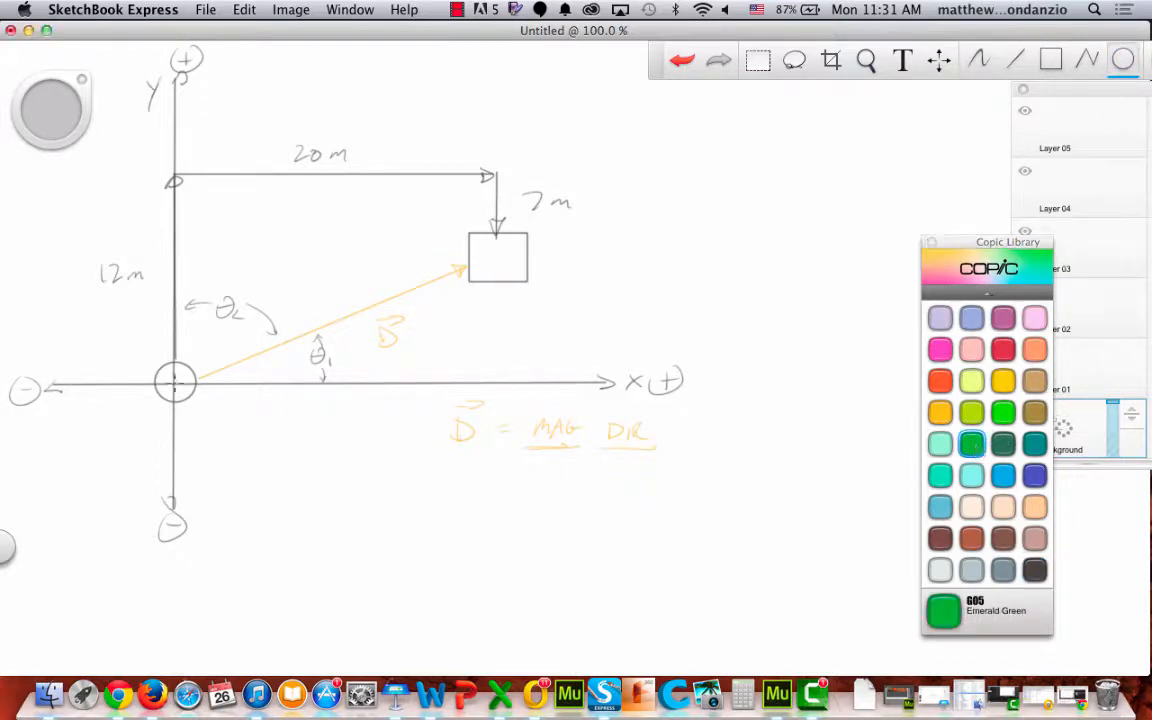
{"action": "left_click_drag", "start_coordinate": [175, 381], "coordinate": [217, 425]}
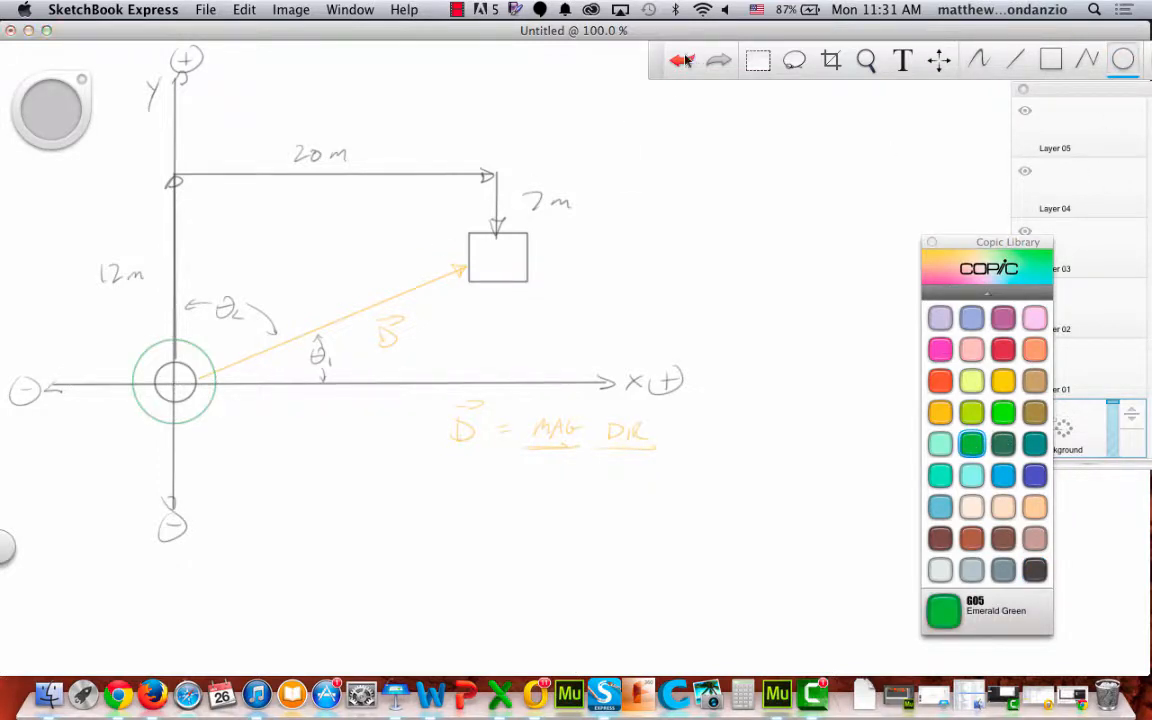
{"action": "left_click", "coordinate": [683, 60]}
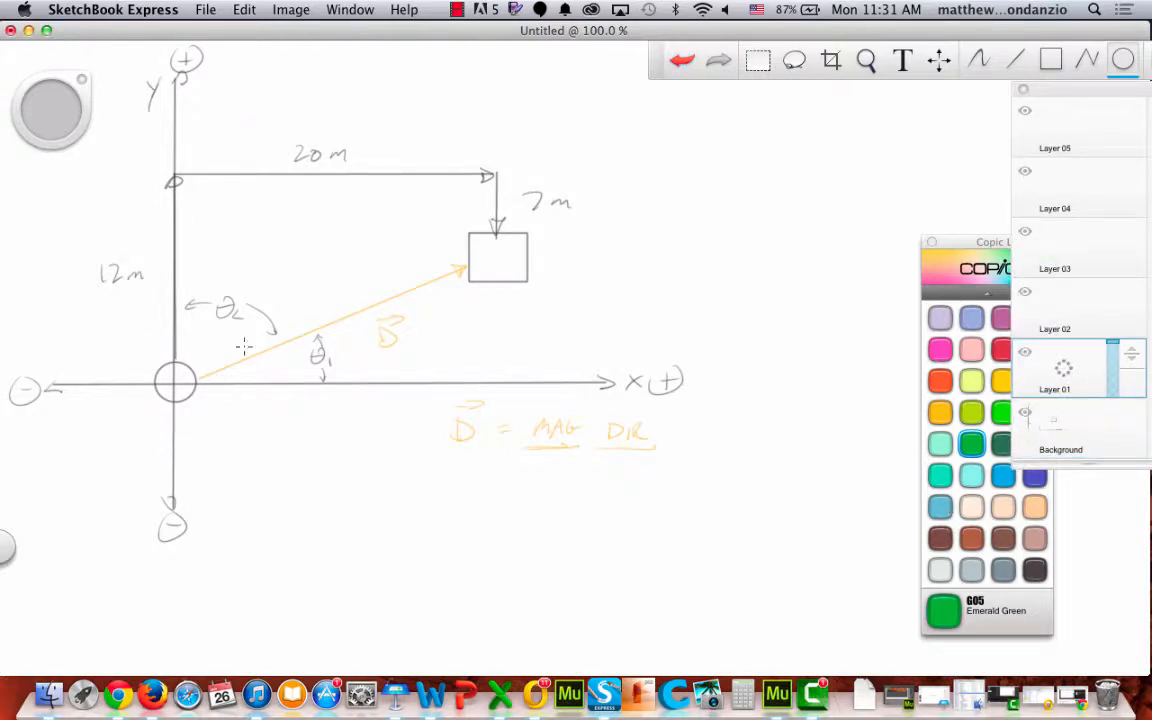
{"action": "left_click_drag", "start_coordinate": [175, 381], "coordinate": [210, 418]}
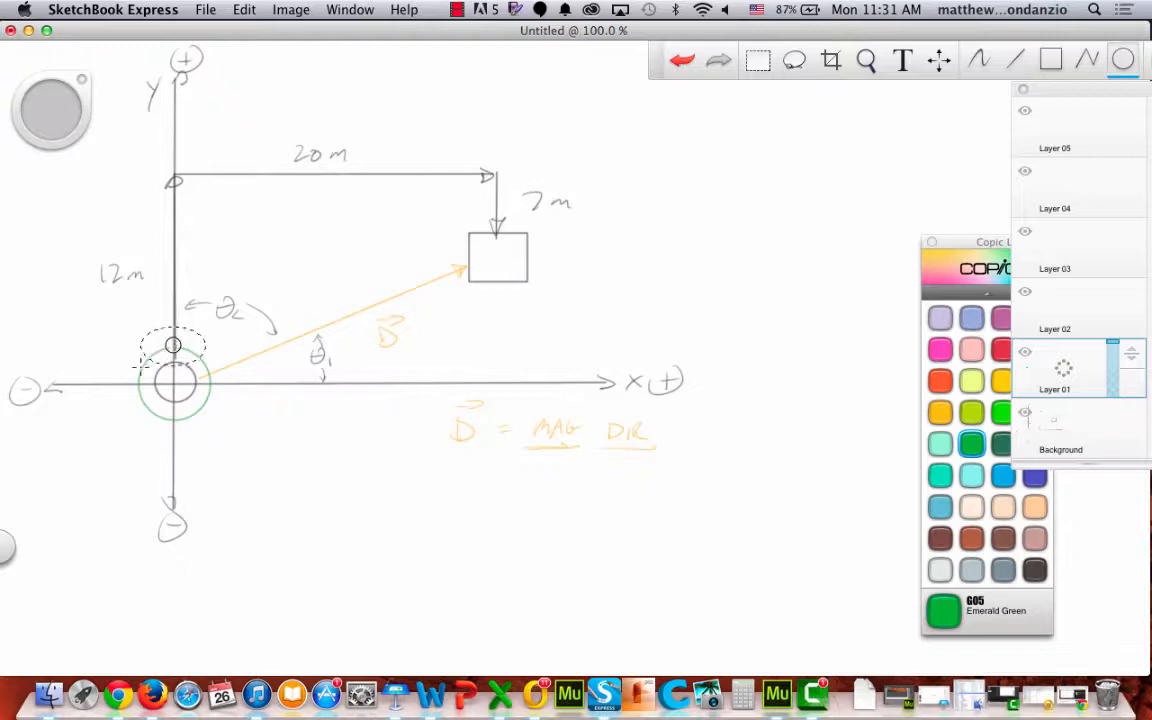
Reduce the green circle to its upper-right arc, add arrowheads, and mark counterclockwise as circled plus and clockwise as circled minus
{"action": "left_click", "coordinate": [978, 60]}
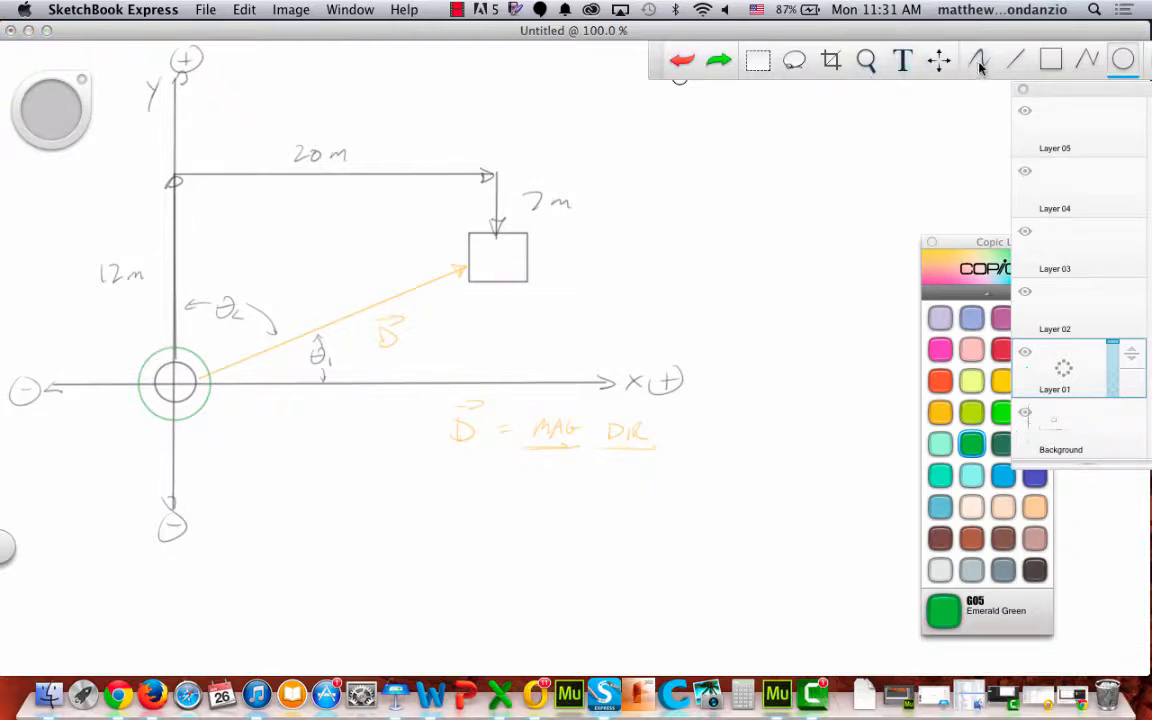
{"action": "mouse_move", "coordinate": [171, 346]}
{"action": "left_mouse_down"}
{"action": "mouse_move", "coordinate": [140, 364]}
{"action": "mouse_move", "coordinate": [157, 414]}
{"action": "mouse_move", "coordinate": [205, 391]}
{"action": "mouse_move", "coordinate": [188, 417]}
{"action": "mouse_move", "coordinate": [190, 310]}
{"action": "left_mouse_up"}
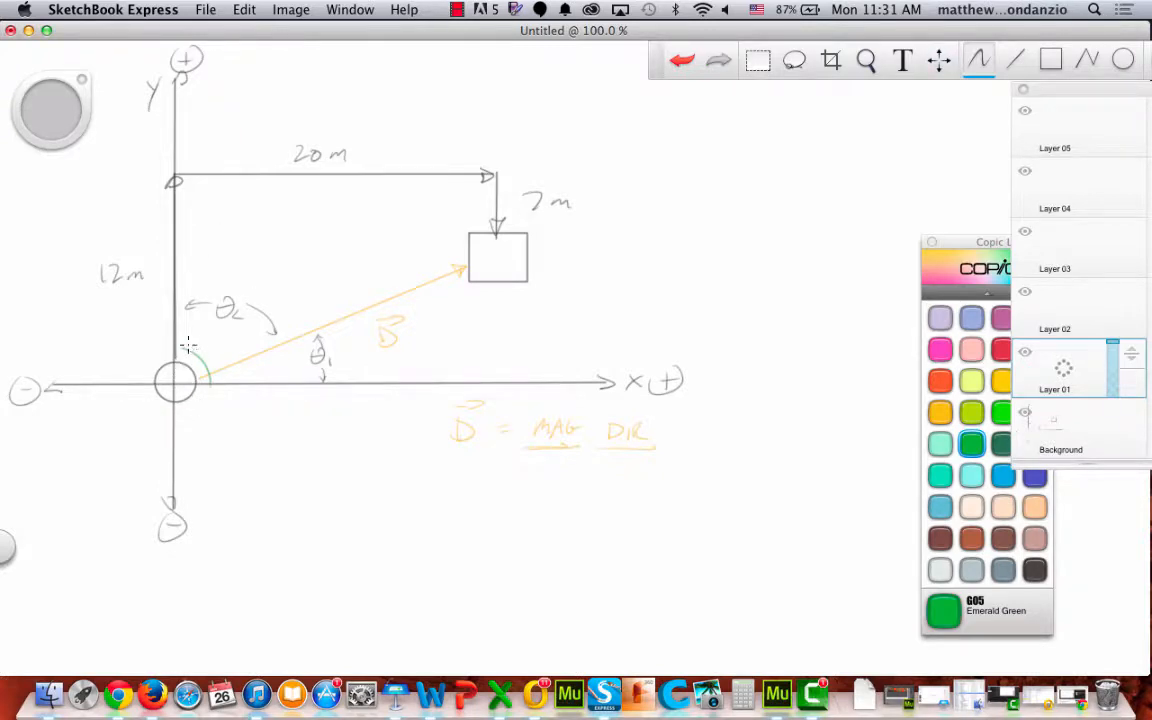
{"action": "left_click_drag", "start_coordinate": [151, 340], "coordinate": [150, 353]}
{"action": "mouse_move", "coordinate": [145, 348]}
{"action": "left_mouse_down"}
{"action": "mouse_move", "coordinate": [157, 346]}
{"action": "mouse_move", "coordinate": [138, 344]}
{"action": "left_mouse_up"}
{"action": "mouse_move", "coordinate": [205, 376]}
{"action": "left_mouse_down"}
{"action": "mouse_move", "coordinate": [215, 376]}
{"action": "mouse_move", "coordinate": [212, 401]}
{"action": "left_mouse_up"}
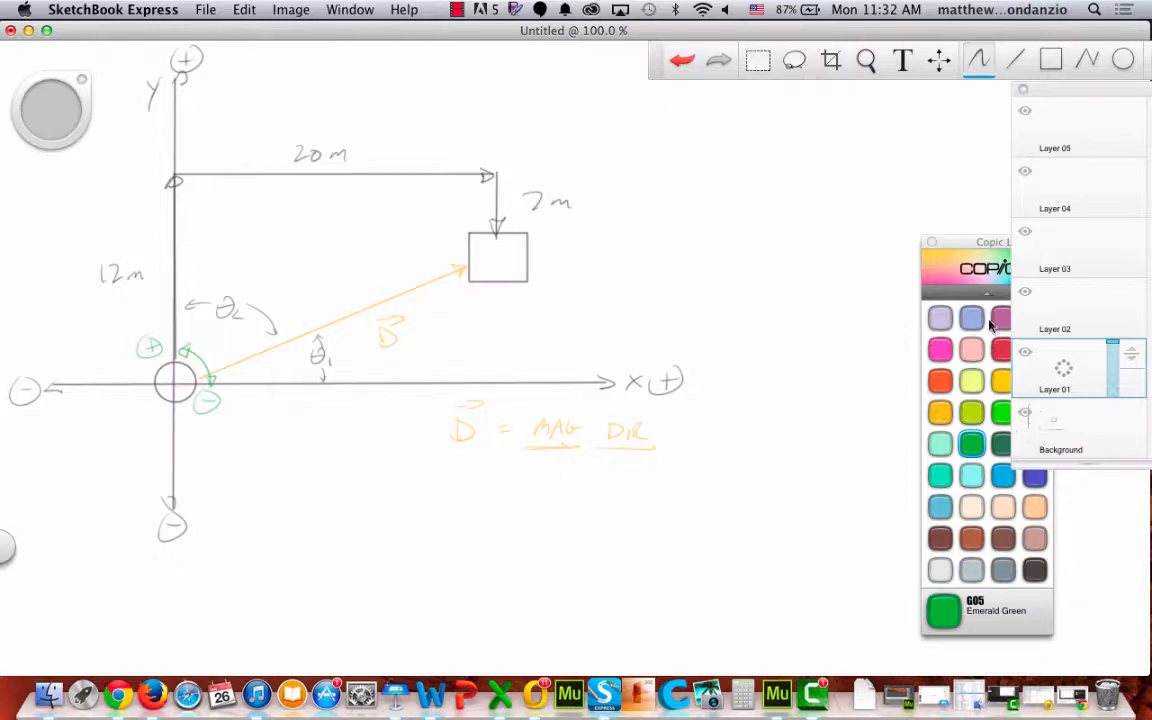
On Layer 02, draw a filled triangle over the origin in B24 Sky with a thicker brush
{"action": "left_click", "coordinate": [1090, 322]}
{"action": "left_click", "coordinate": [1003, 475]}
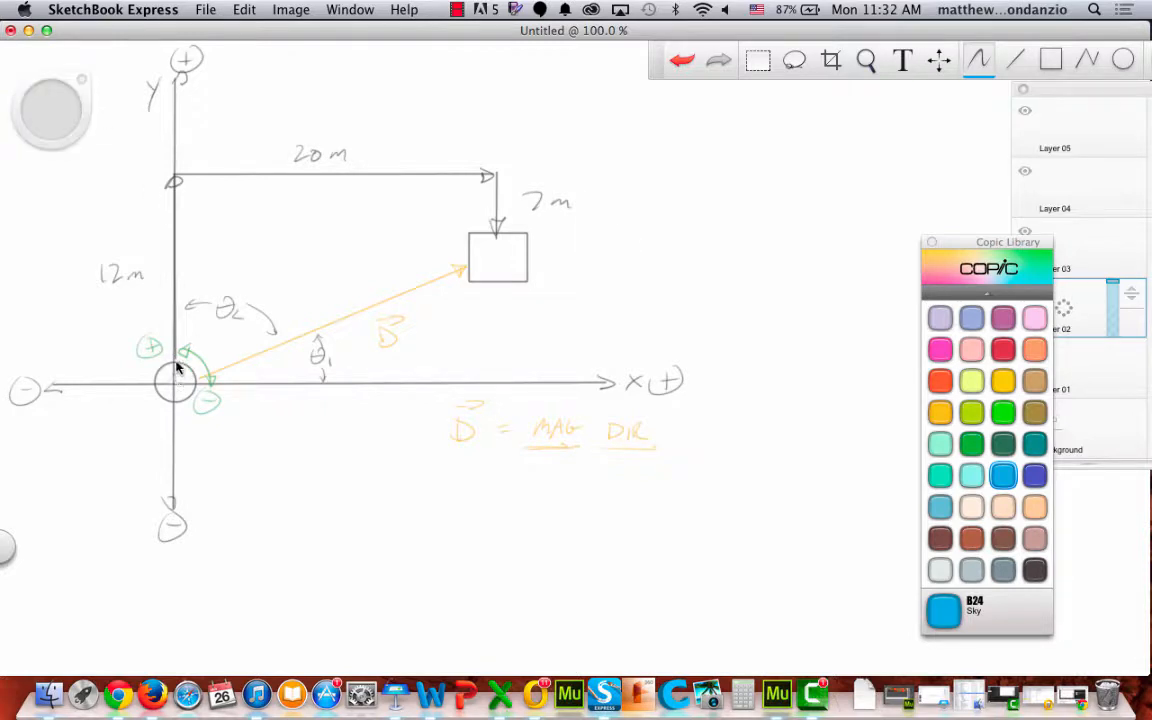
{"action": "left_click_drag", "start_coordinate": [55, 110], "coordinate": [80, 117]}
{"action": "mouse_move", "coordinate": [174, 351]}
{"action": "left_mouse_down"}
{"action": "mouse_move", "coordinate": [145, 400]}
{"action": "mouse_move", "coordinate": [205, 402]}
{"action": "mouse_move", "coordinate": [165, 388]}
{"action": "mouse_move", "coordinate": [185, 380]}
{"action": "mouse_move", "coordinate": [160, 392]}
{"action": "mouse_move", "coordinate": [176, 369]}
{"action": "mouse_move", "coordinate": [150, 410]}
{"action": "left_mouse_up"}
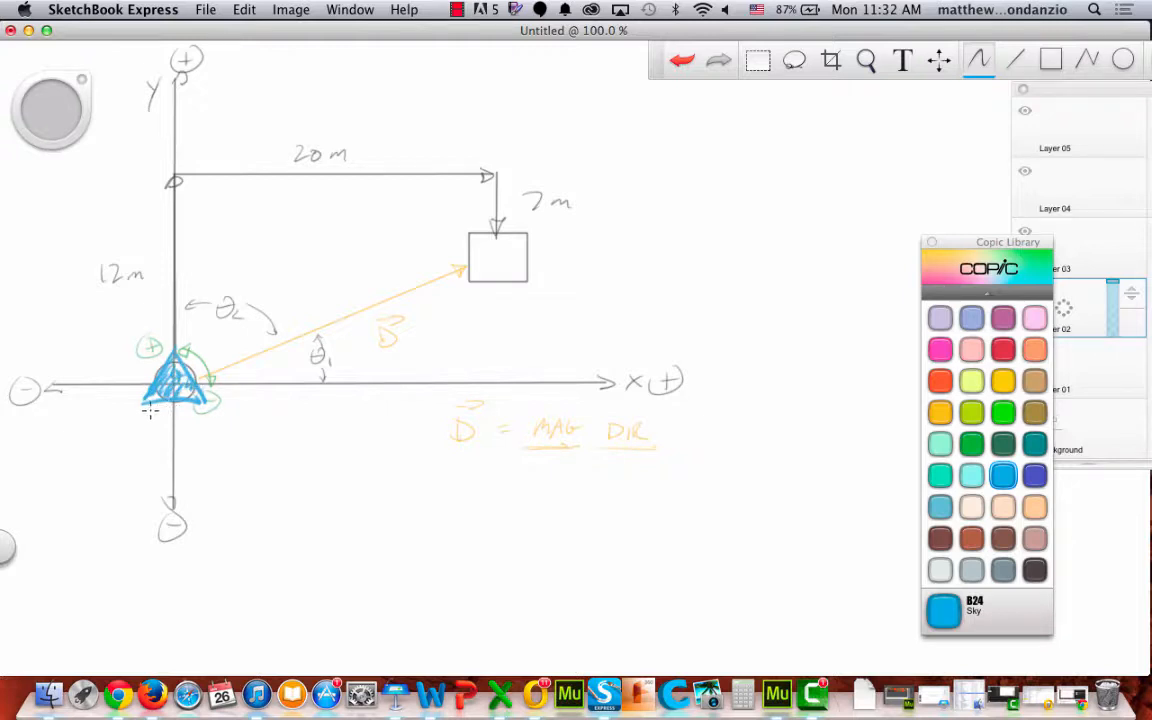
Select the area around the blue triangle and rotate it about 86° clockwise
{"action": "left_click", "coordinate": [758, 60]}
{"action": "mouse_move", "coordinate": [93, 321]}
{"action": "left_mouse_down"}
{"action": "mouse_move", "coordinate": [177, 338]}
{"action": "mouse_move", "coordinate": [250, 449]}
{"action": "mouse_move", "coordinate": [221, 494]}
{"action": "mouse_move", "coordinate": [113, 522]}
{"action": "mouse_move", "coordinate": [95, 514]}
{"action": "mouse_move", "coordinate": [92, 525]}
{"action": "mouse_move", "coordinate": [64, 456]}
{"action": "mouse_move", "coordinate": [110, 495]}
{"action": "mouse_move", "coordinate": [222, 463]}
{"action": "left_mouse_up"}
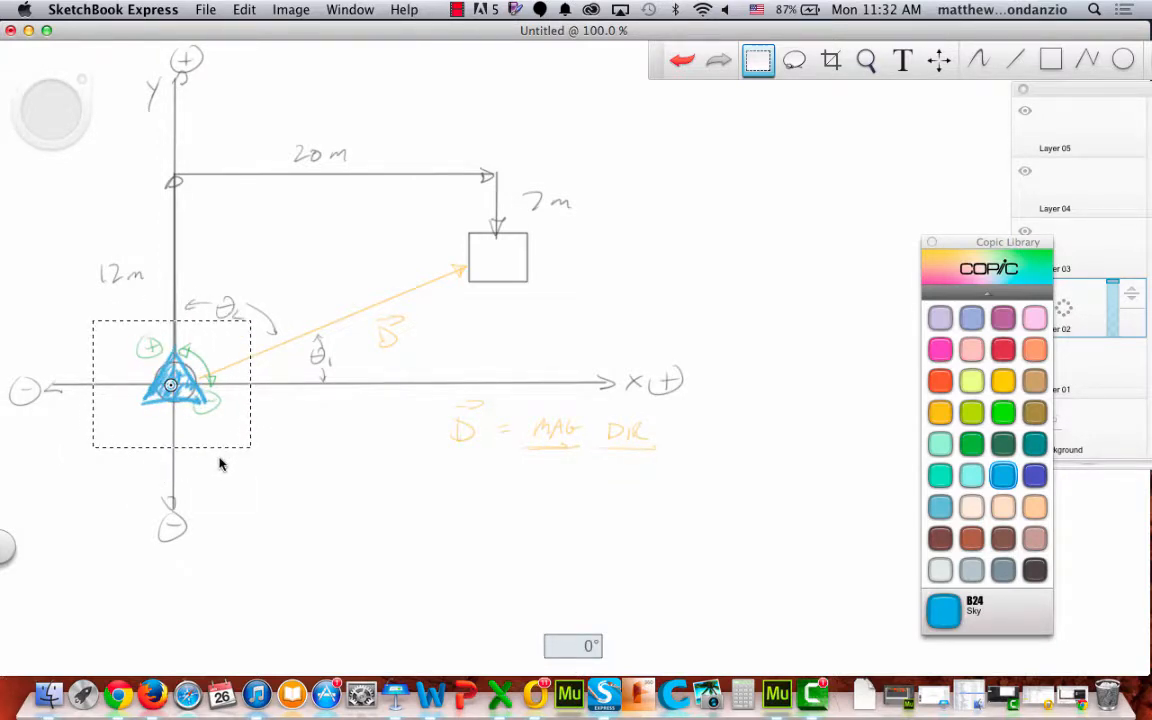
{"action": "left_click_drag", "start_coordinate": [222, 463], "coordinate": [75, 461]}
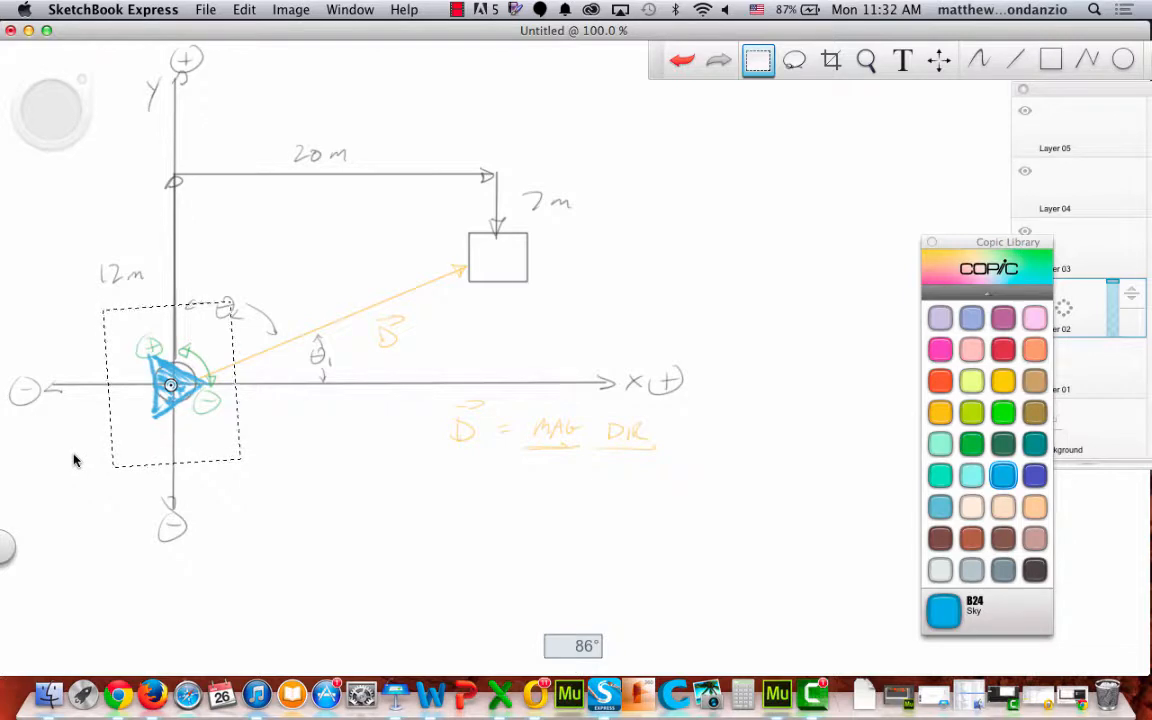
Rotate the selected blue triangle back to point upward, end the transform, and hide Layer 02
{"action": "left_click_drag", "start_coordinate": [75, 461], "coordinate": [246, 467]}
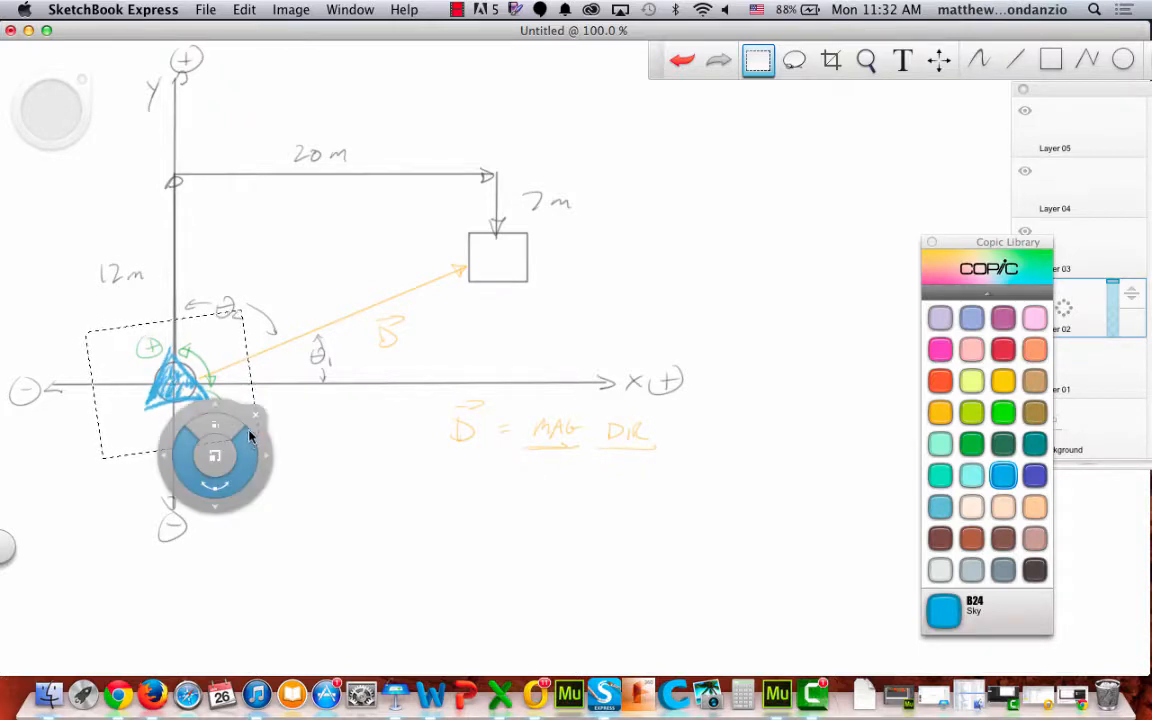
{"action": "left_click", "coordinate": [255, 424]}
{"action": "left_click", "coordinate": [1066, 309]}
{"action": "left_click", "coordinate": [1064, 309]}
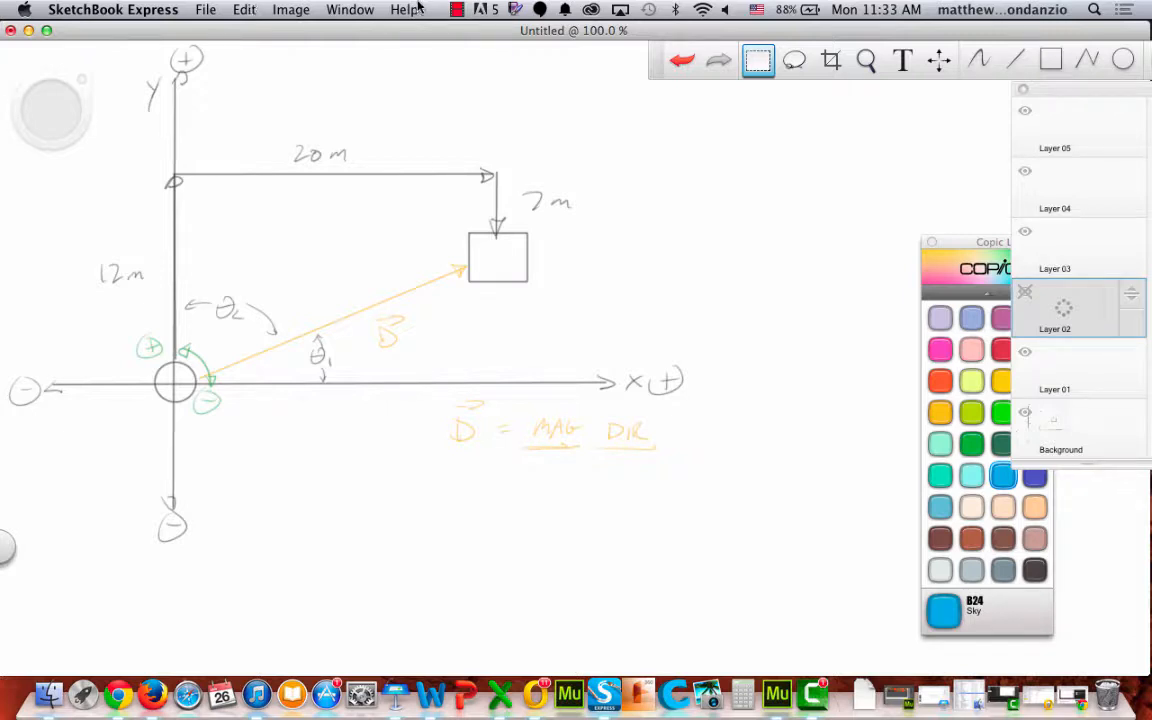
{"action": "left_click", "coordinate": [456, 9]}
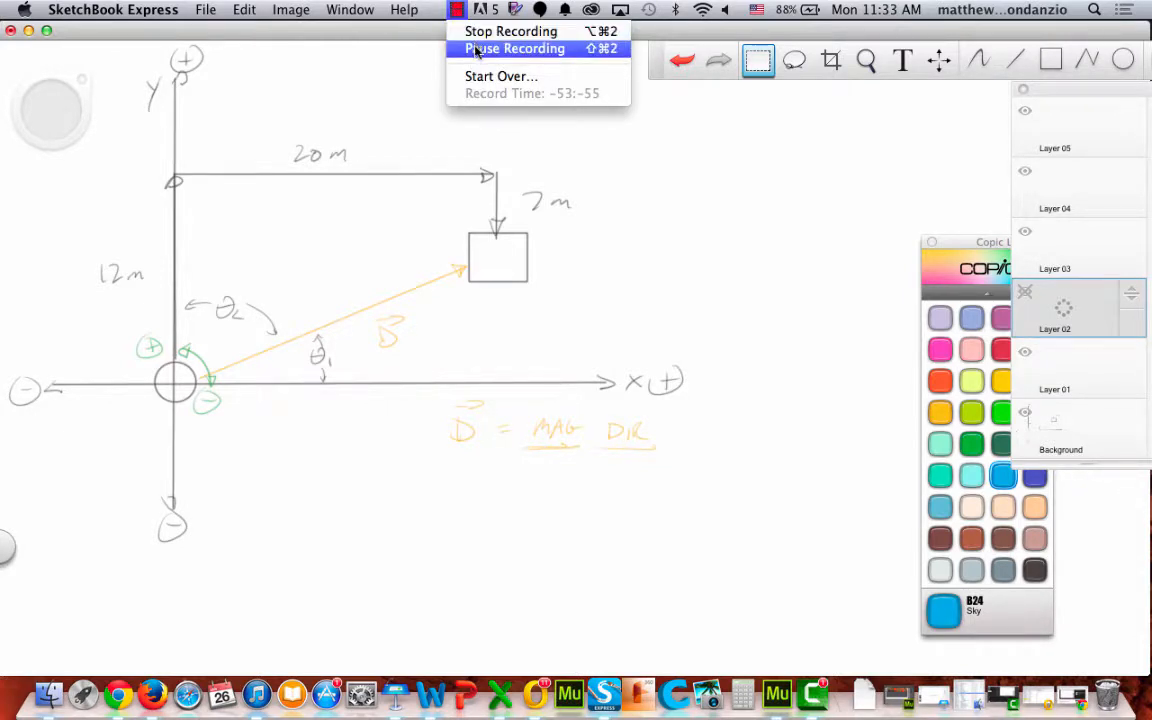
{"action": "left_click", "coordinate": [468, 48]}
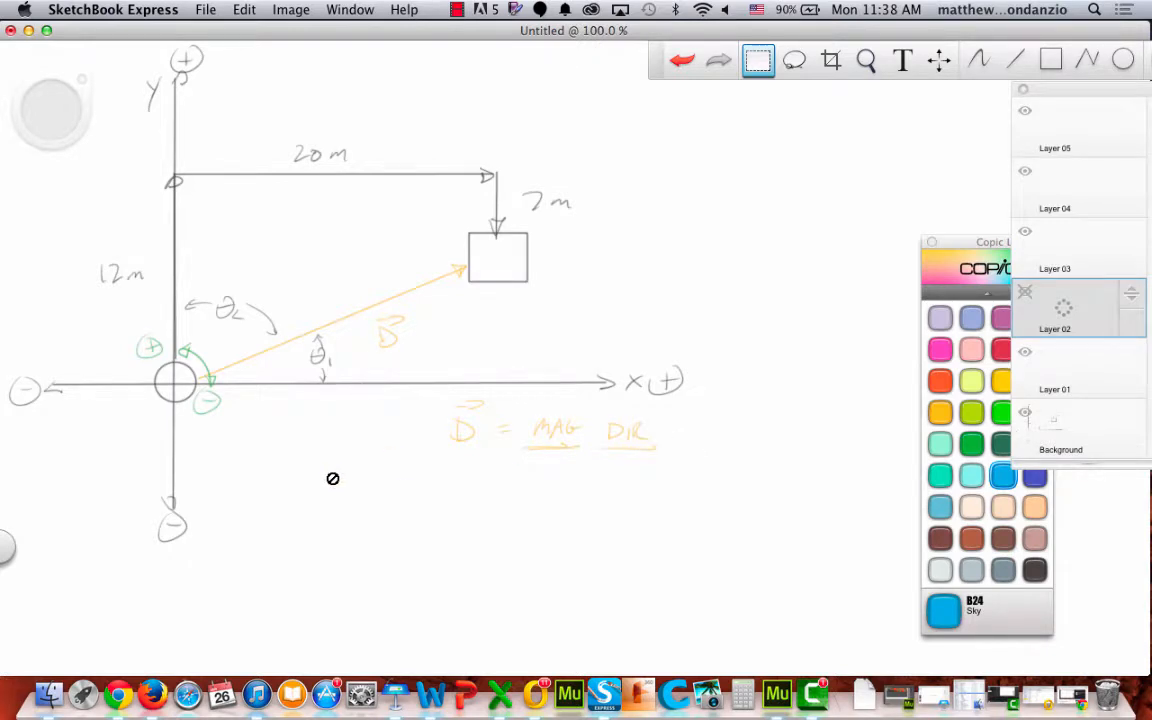
On the Background layer, handwrite 20.62 m in Y35 Maize below MAG, undoing the first test strokes
{"action": "left_click", "coordinate": [1057, 398]}
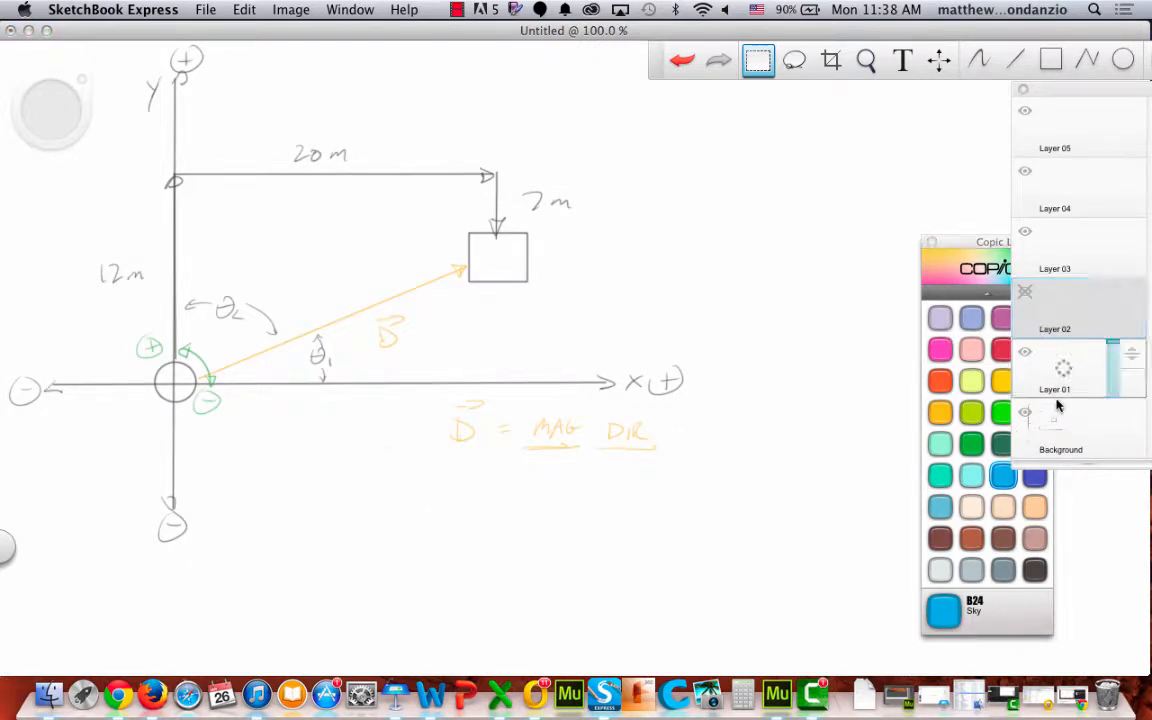
{"action": "left_click", "coordinate": [1057, 406]}
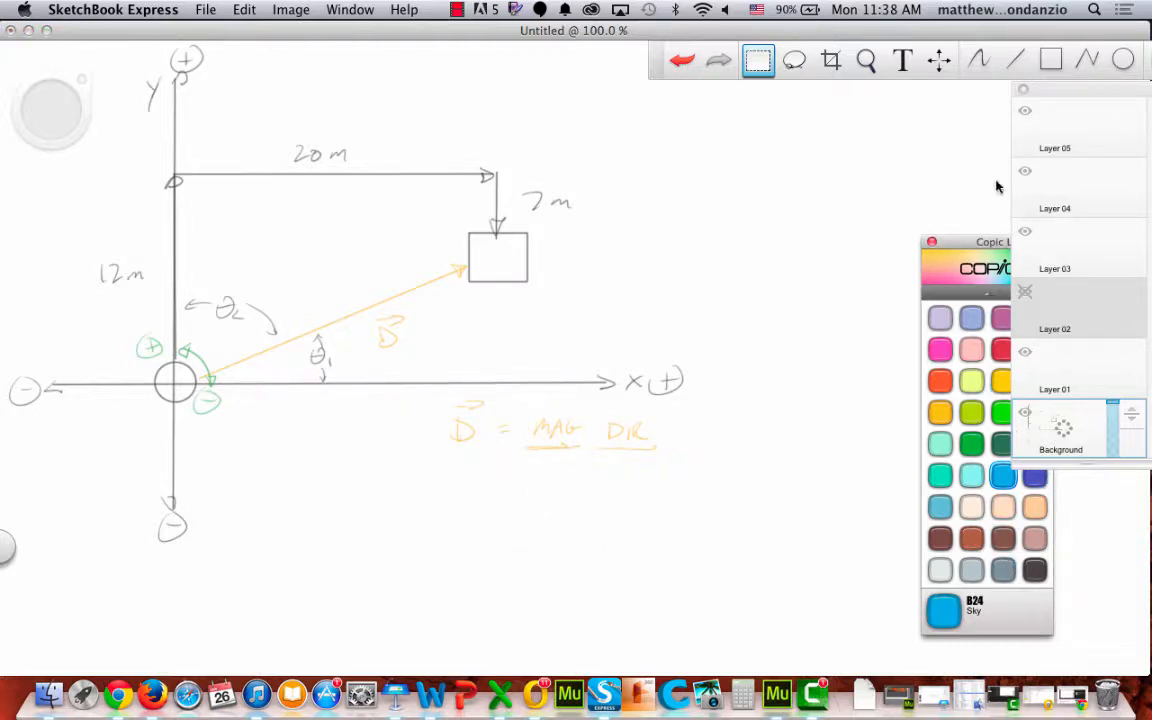
{"action": "left_click", "coordinate": [978, 59]}
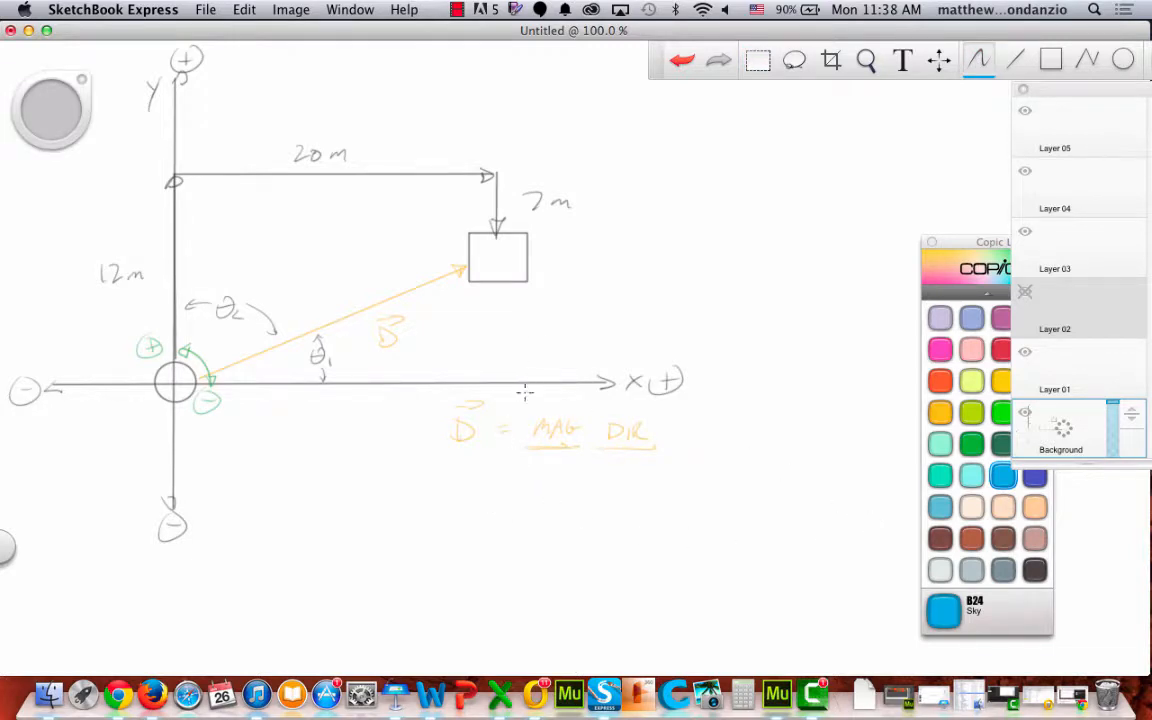
{"action": "left_click_drag", "start_coordinate": [506, 484], "coordinate": [511, 502]}
{"action": "key", "text": "super+z"}
{"action": "key", "text": "super+z"}
{"action": "left_click_drag", "start_coordinate": [52, 110], "coordinate": [50, 148]}
{"action": "left_click", "coordinate": [940, 412]}
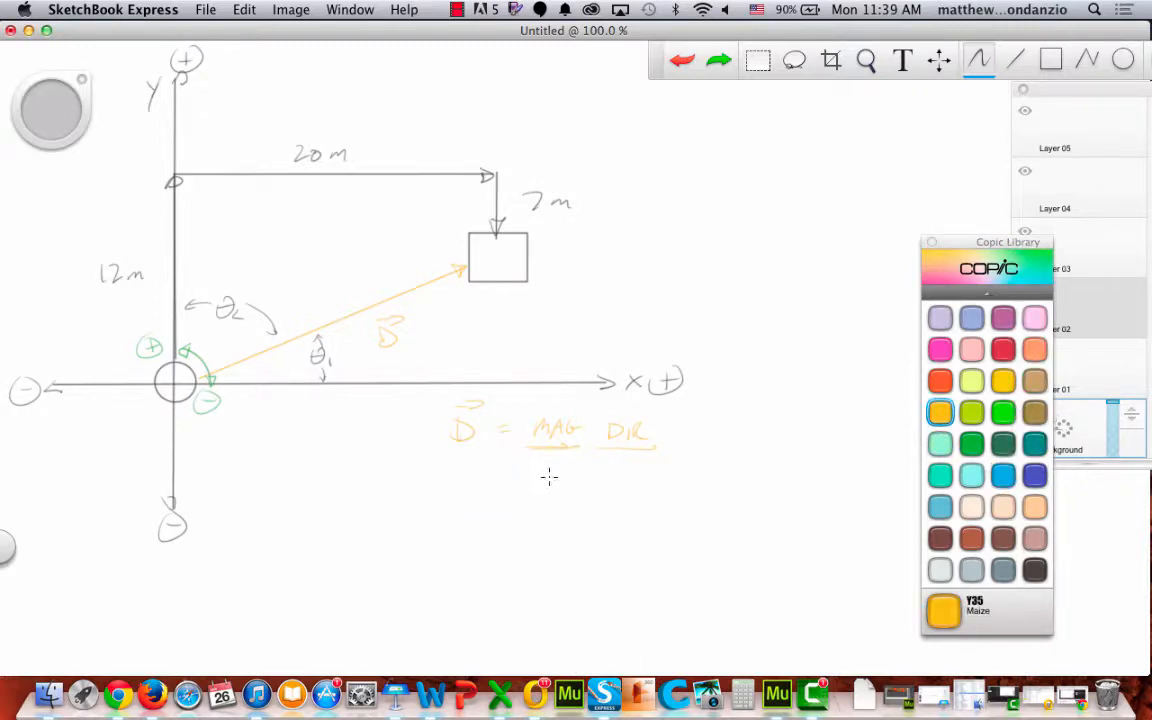
{"action": "left_click_drag", "start_coordinate": [513, 486], "coordinate": [630, 492]}
Handwrite the Pythagorean equation a² + b² = c² in the blank area beyond the 20 m and 7 m path
{"action": "mouse_move", "coordinate": [690, 154]}
{"action": "left_mouse_down"}
{"action": "mouse_move", "coordinate": [696, 169]}
{"action": "mouse_move", "coordinate": [715, 152]}
{"action": "mouse_move", "coordinate": [698, 169]}
{"action": "mouse_move", "coordinate": [727, 171]}
{"action": "left_mouse_up"}
{"action": "left_click_drag", "start_coordinate": [721, 163], "coordinate": [736, 161]}
{"action": "mouse_move", "coordinate": [754, 144]}
{"action": "left_mouse_down"}
{"action": "mouse_move", "coordinate": [764, 166]}
{"action": "mouse_move", "coordinate": [779, 151]}
{"action": "mouse_move", "coordinate": [801, 157]}
{"action": "left_mouse_up"}
{"action": "left_click_drag", "start_coordinate": [789, 164], "coordinate": [802, 164]}
{"action": "left_click_drag", "start_coordinate": [836, 152], "coordinate": [837, 166]}
{"action": "left_click_drag", "start_coordinate": [850, 146], "coordinate": [862, 153]}
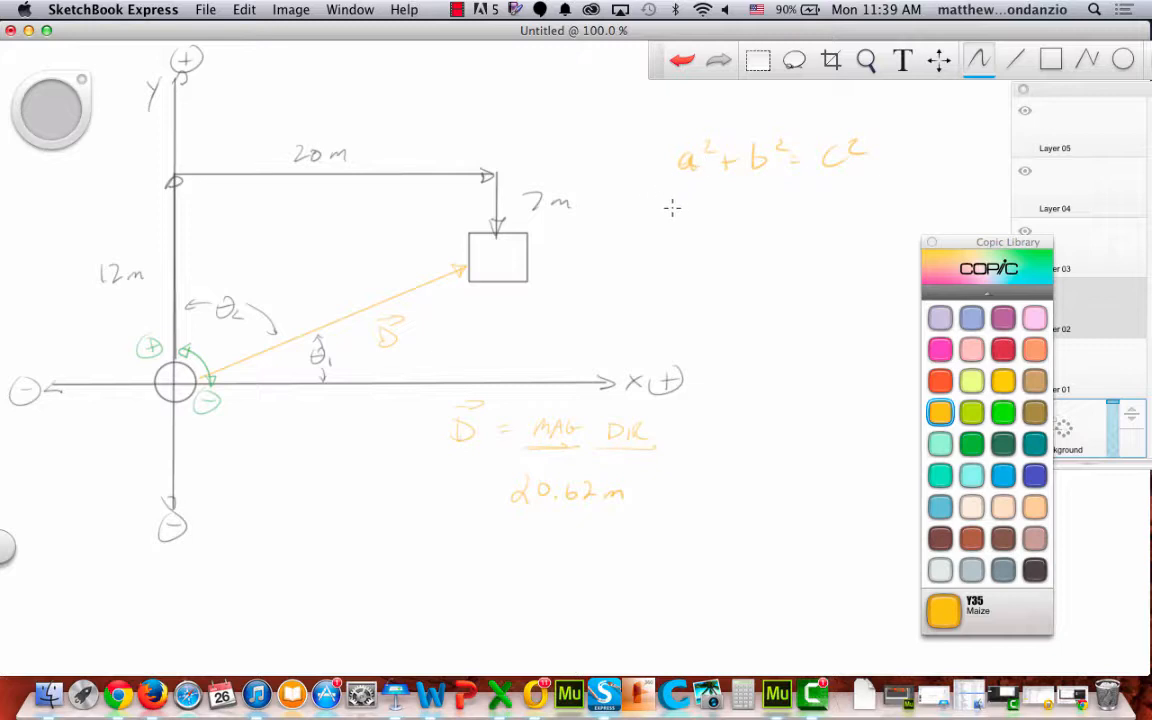
Write (12-7)² + 20² = c² below the Pythagorean equation and draw a dashed horizontal line from the Y axis to the square
{"action": "left_click_drag", "start_coordinate": [650, 197], "coordinate": [652, 215]}
{"action": "mouse_move", "coordinate": [660, 201]}
{"action": "left_mouse_down"}
{"action": "mouse_move", "coordinate": [661, 215]}
{"action": "mouse_move", "coordinate": [674, 213]}
{"action": "left_mouse_up"}
{"action": "mouse_move", "coordinate": [679, 203]}
{"action": "left_mouse_down"}
{"action": "mouse_move", "coordinate": [700, 214]}
{"action": "mouse_move", "coordinate": [636, 226]}
{"action": "left_mouse_up"}
{"action": "mouse_move", "coordinate": [710, 195]}
{"action": "left_mouse_down"}
{"action": "mouse_move", "coordinate": [712, 215]}
{"action": "mouse_move", "coordinate": [740, 199]}
{"action": "mouse_move", "coordinate": [751, 215]}
{"action": "left_mouse_up"}
{"action": "left_click_drag", "start_coordinate": [743, 208], "coordinate": [830, 201]}
{"action": "left_click_drag", "start_coordinate": [821, 208], "coordinate": [831, 207]}
{"action": "mouse_move", "coordinate": [846, 196]}
{"action": "left_mouse_down"}
{"action": "mouse_move", "coordinate": [850, 210]}
{"action": "mouse_move", "coordinate": [873, 199]}
{"action": "left_mouse_up"}
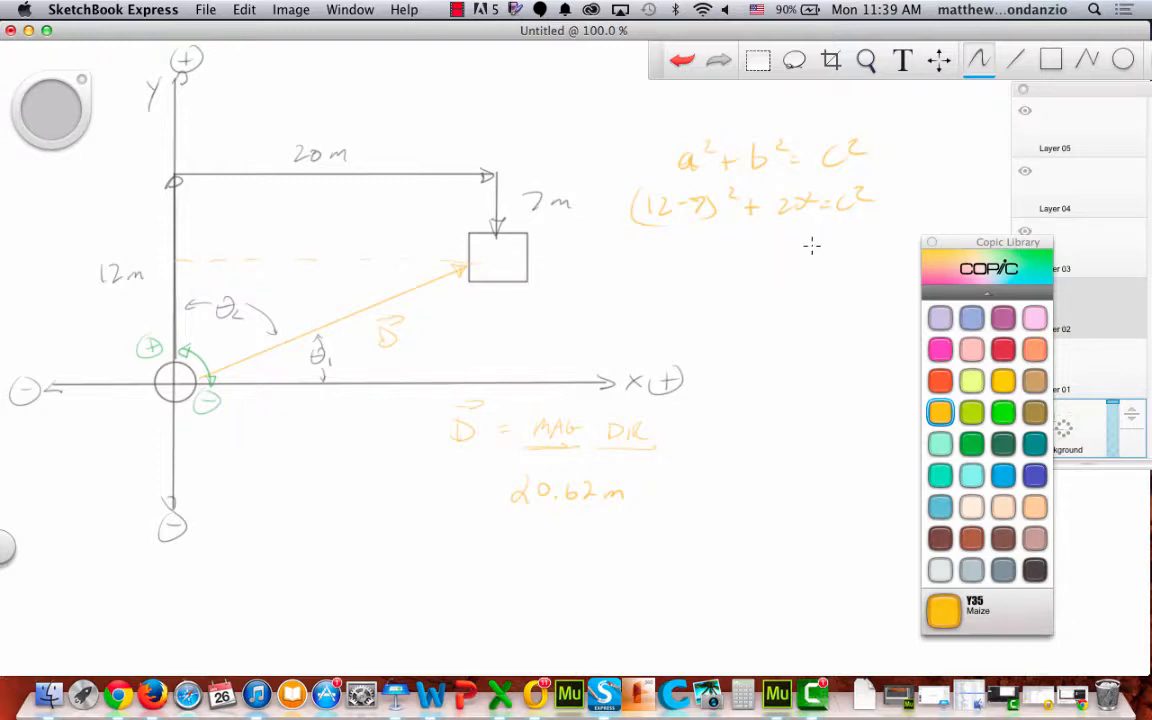
Frame the 20.62 m magnitude and write a framed θ₂ = -75.46° beside it, moving the Copic Library out of the way
{"action": "left_click_drag", "start_coordinate": [495, 481], "coordinate": [499, 510]}
{"action": "mouse_move", "coordinate": [486, 466]}
{"action": "left_mouse_down"}
{"action": "mouse_move", "coordinate": [679, 468]}
{"action": "mouse_move", "coordinate": [395, 536]}
{"action": "left_mouse_up"}
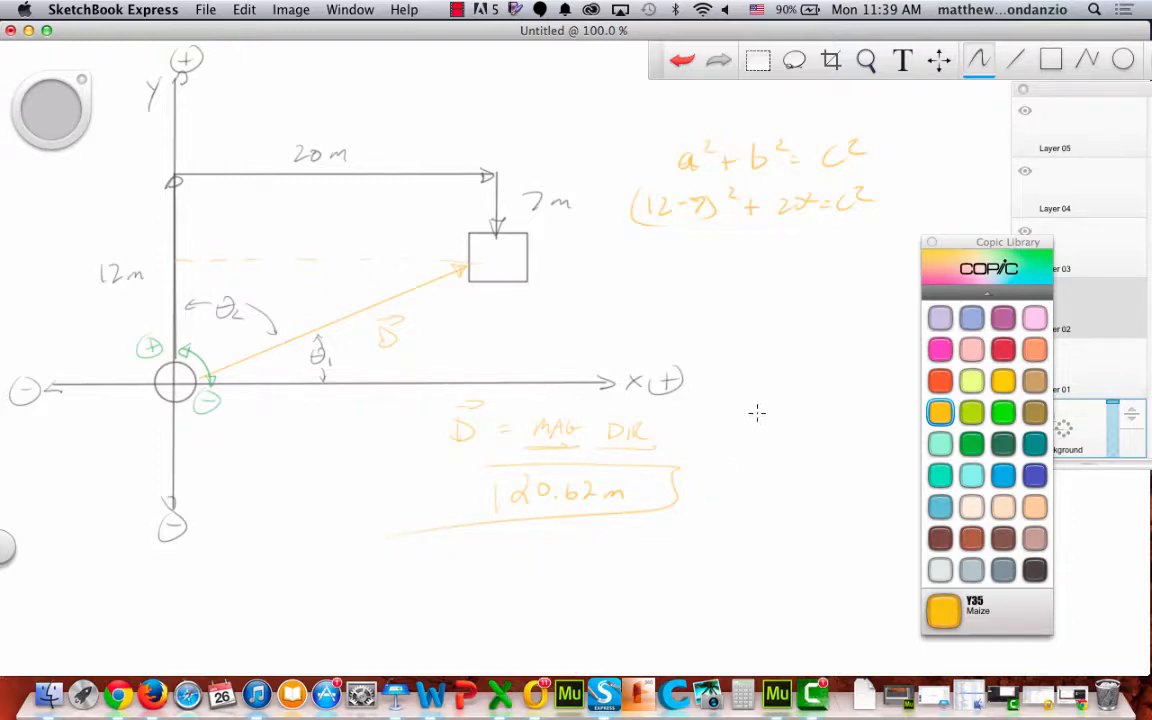
{"action": "left_click_drag", "start_coordinate": [735, 455], "coordinate": [737, 455]}
{"action": "mouse_move", "coordinate": [727, 464]}
{"action": "left_mouse_down"}
{"action": "mouse_move", "coordinate": [763, 476]}
{"action": "mouse_move", "coordinate": [896, 464]}
{"action": "left_mouse_up"}
{"action": "left_click_drag", "start_coordinate": [977, 243], "coordinate": [1036, 246]}
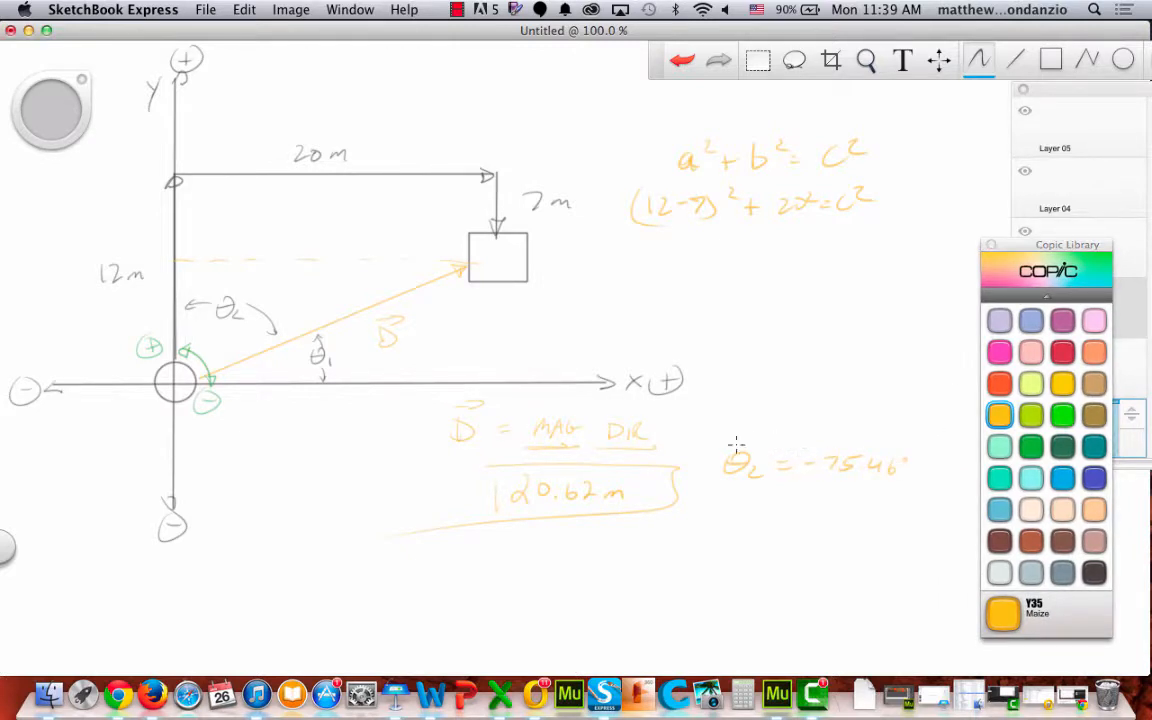
{"action": "left_click_drag", "start_coordinate": [716, 455], "coordinate": [720, 482]}
{"action": "mouse_move", "coordinate": [714, 440]}
{"action": "left_mouse_down"}
{"action": "mouse_move", "coordinate": [762, 440]}
{"action": "mouse_move", "coordinate": [821, 487]}
{"action": "mouse_move", "coordinate": [914, 480]}
{"action": "left_mouse_up"}
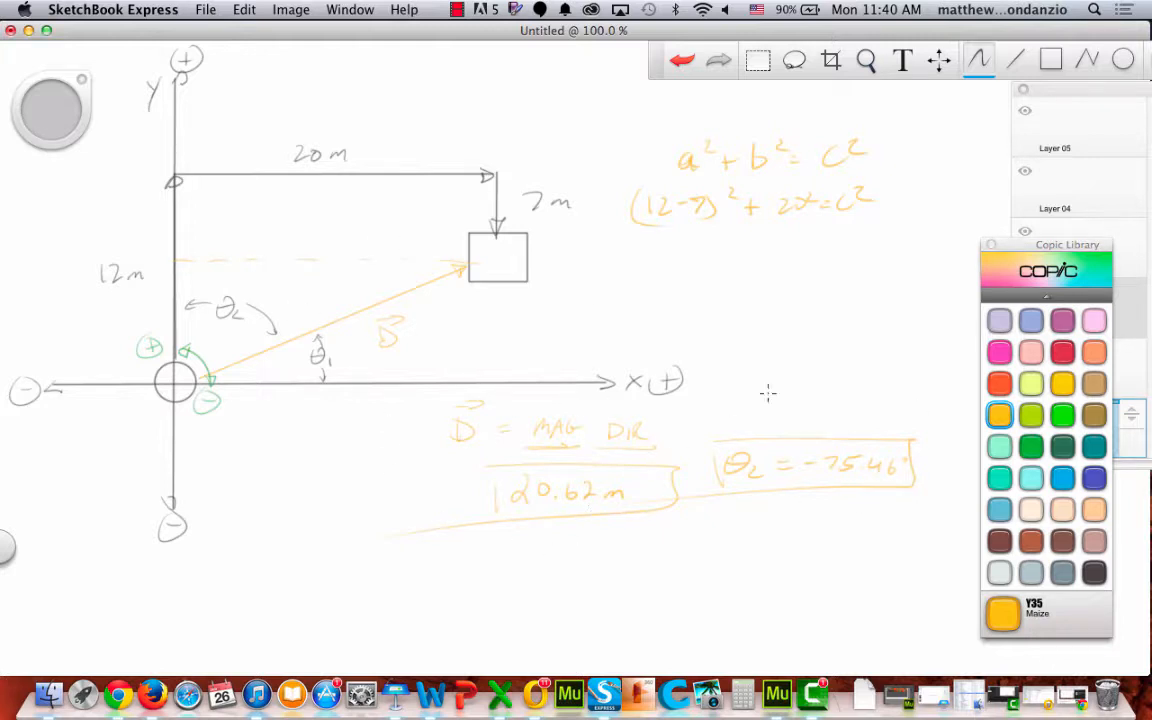
Handwrite SOH CAH TOA below the (12-7)² + 20² = c² line
{"action": "mouse_move", "coordinate": [703, 265]}
{"action": "left_mouse_down"}
{"action": "mouse_move", "coordinate": [688, 283]}
{"action": "mouse_move", "coordinate": [713, 267]}
{"action": "mouse_move", "coordinate": [728, 282]}
{"action": "left_mouse_up"}
{"action": "left_click_drag", "start_coordinate": [743, 264], "coordinate": [743, 282]}
{"action": "left_click_drag", "start_coordinate": [728, 273], "coordinate": [790, 282]}
{"action": "left_click_drag", "start_coordinate": [776, 275], "coordinate": [795, 282]}
{"action": "left_click_drag", "start_coordinate": [812, 265], "coordinate": [812, 282]}
{"action": "left_click_drag", "start_coordinate": [795, 273], "coordinate": [844, 265]}
{"action": "mouse_move", "coordinate": [834, 265]}
{"action": "left_mouse_down"}
{"action": "mouse_move", "coordinate": [834, 282]}
{"action": "mouse_move", "coordinate": [856, 267]}
{"action": "left_mouse_up"}
{"action": "left_click_drag", "start_coordinate": [866, 281], "coordinate": [883, 267]}
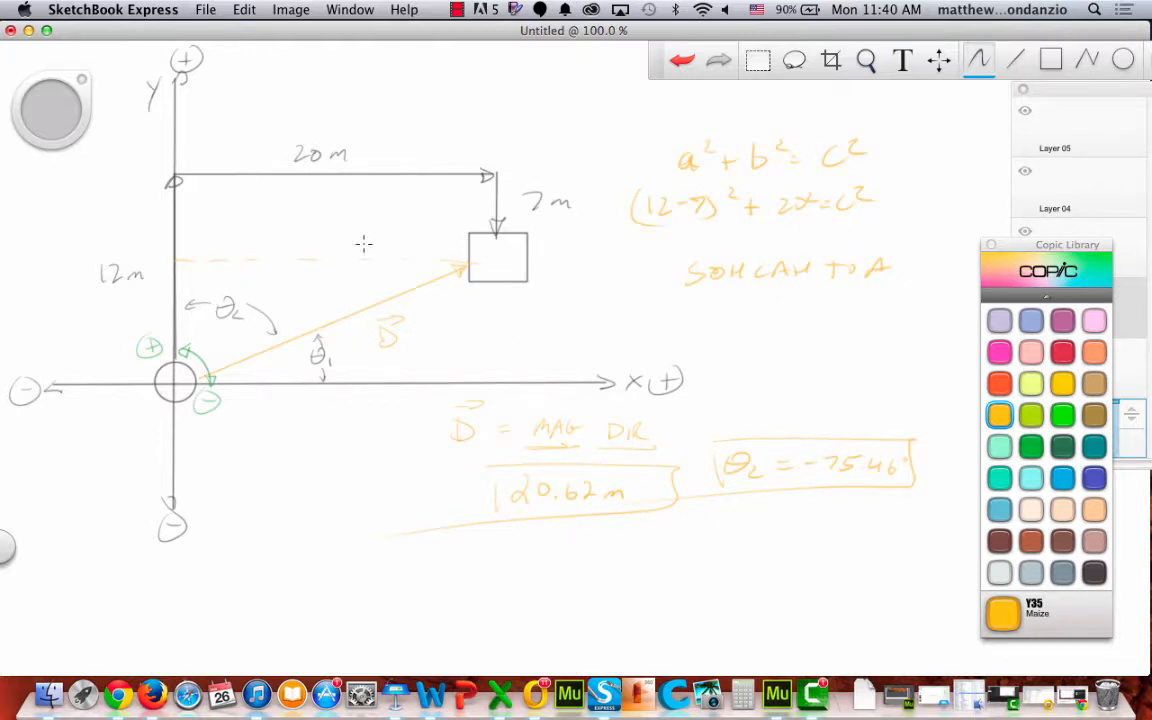
Label the dashed horizontal line 20 and the lower part of the Y axis 5
{"action": "left_click_drag", "start_coordinate": [291, 240], "coordinate": [303, 249]}
{"action": "left_click_drag", "start_coordinate": [311, 245], "coordinate": [322, 247]}
{"action": "left_click_drag", "start_coordinate": [148, 304], "coordinate": [146, 317]}
Write TAN θ₂ = 20/5 below SOH CAH TOA, undoing the misdrawn fraction
{"action": "left_click_drag", "start_coordinate": [664, 312], "coordinate": [676, 328]}
{"action": "mouse_move", "coordinate": [684, 328]}
{"action": "left_mouse_down"}
{"action": "mouse_move", "coordinate": [726, 314]}
{"action": "mouse_move", "coordinate": [742, 322]}
{"action": "left_mouse_up"}
{"action": "left_click_drag", "start_coordinate": [765, 318], "coordinate": [776, 328]}
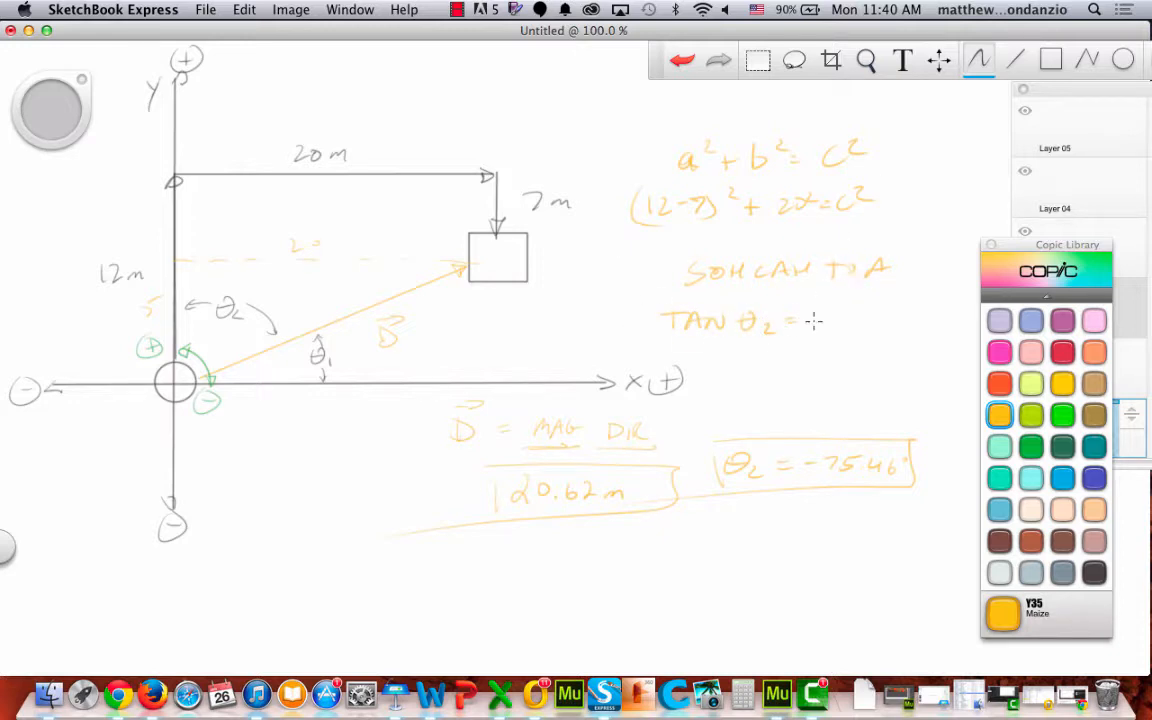
{"action": "mouse_move", "coordinate": [820, 307]}
{"action": "left_mouse_down"}
{"action": "mouse_move", "coordinate": [836, 317]}
{"action": "mouse_move", "coordinate": [847, 305]}
{"action": "mouse_move", "coordinate": [864, 322]}
{"action": "mouse_move", "coordinate": [817, 350]}
{"action": "mouse_move", "coordinate": [841, 337]}
{"action": "mouse_move", "coordinate": [835, 347]}
{"action": "left_mouse_up"}
{"action": "left_click", "coordinate": [682, 61]}
{"action": "left_click_drag", "start_coordinate": [836, 332], "coordinate": [854, 330]}
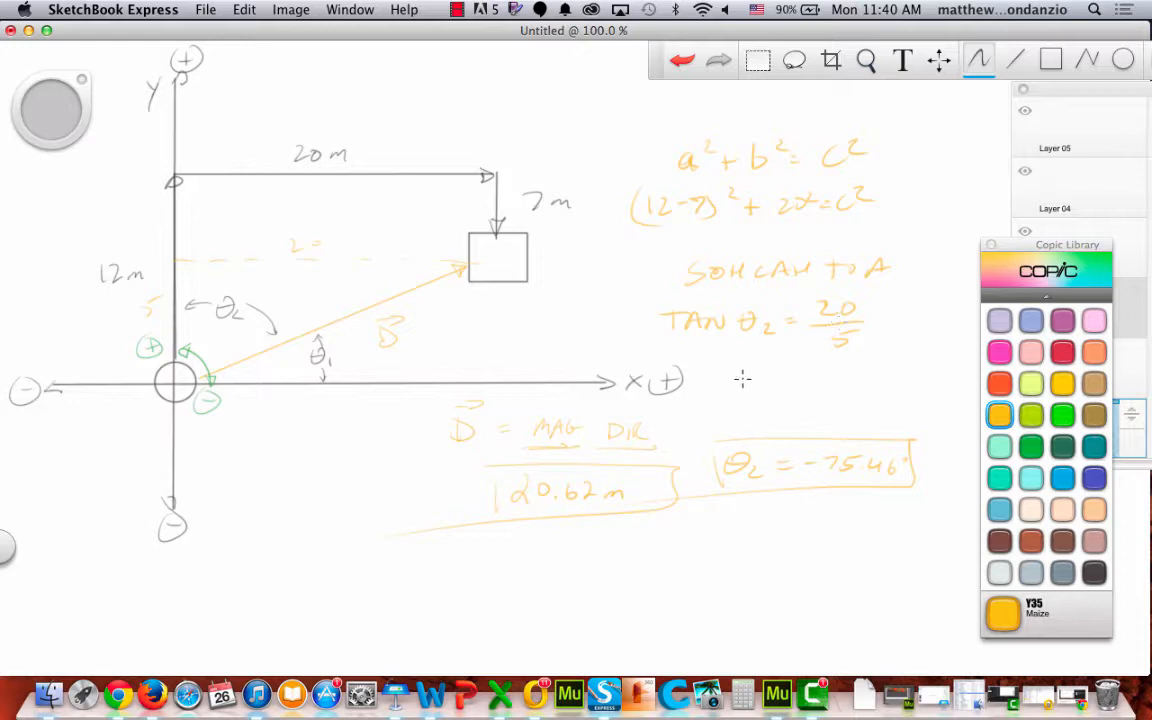
Write TAN⁻¹ 20/5 = θ₂ below the tangent equation and draw a frame around it
{"action": "left_click_drag", "start_coordinate": [721, 377], "coordinate": [739, 376]}
{"action": "left_click_drag", "start_coordinate": [730, 377], "coordinate": [731, 390]}
{"action": "left_click_drag", "start_coordinate": [744, 390], "coordinate": [759, 384]}
{"action": "mouse_move", "coordinate": [770, 390]}
{"action": "left_mouse_down"}
{"action": "mouse_move", "coordinate": [840, 366]}
{"action": "mouse_move", "coordinate": [845, 381]}
{"action": "left_mouse_up"}
{"action": "mouse_move", "coordinate": [831, 387]}
{"action": "left_mouse_down"}
{"action": "mouse_move", "coordinate": [830, 398]}
{"action": "mouse_move", "coordinate": [872, 372]}
{"action": "left_mouse_up"}
{"action": "left_click_drag", "start_coordinate": [858, 380], "coordinate": [899, 383]}
{"action": "left_click_drag", "start_coordinate": [893, 376], "coordinate": [907, 376]}
{"action": "left_click_drag", "start_coordinate": [912, 373], "coordinate": [932, 384]}
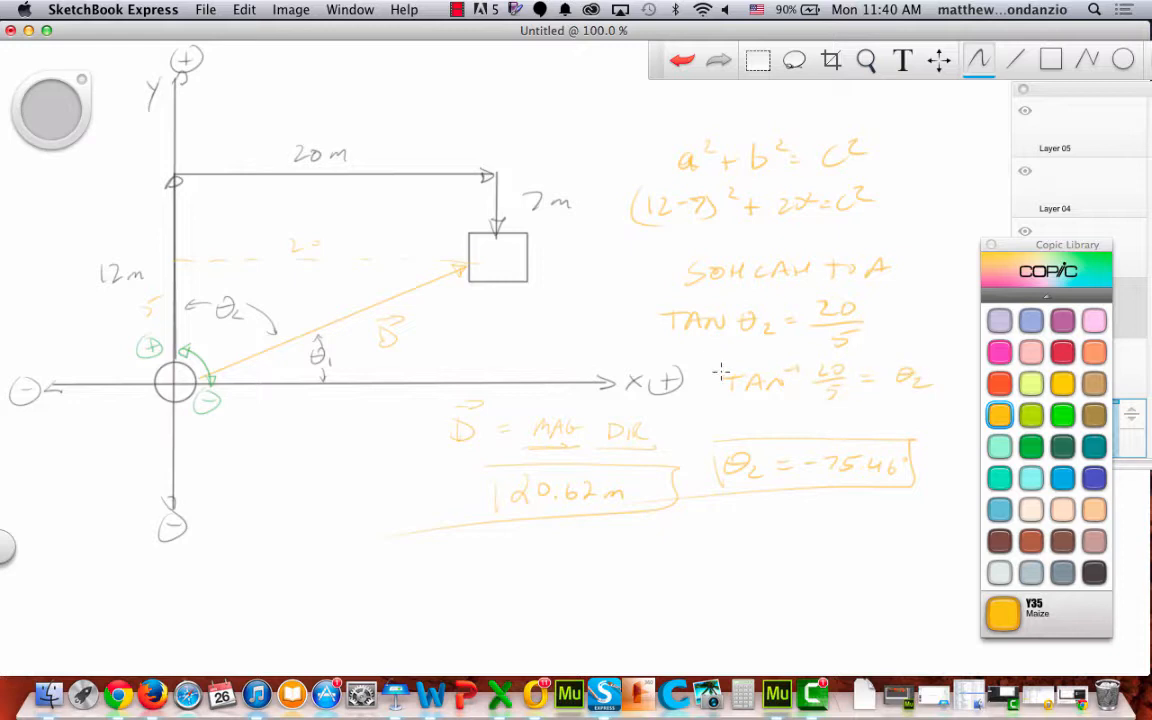
{"action": "left_click_drag", "start_coordinate": [711, 361], "coordinate": [683, 413]}
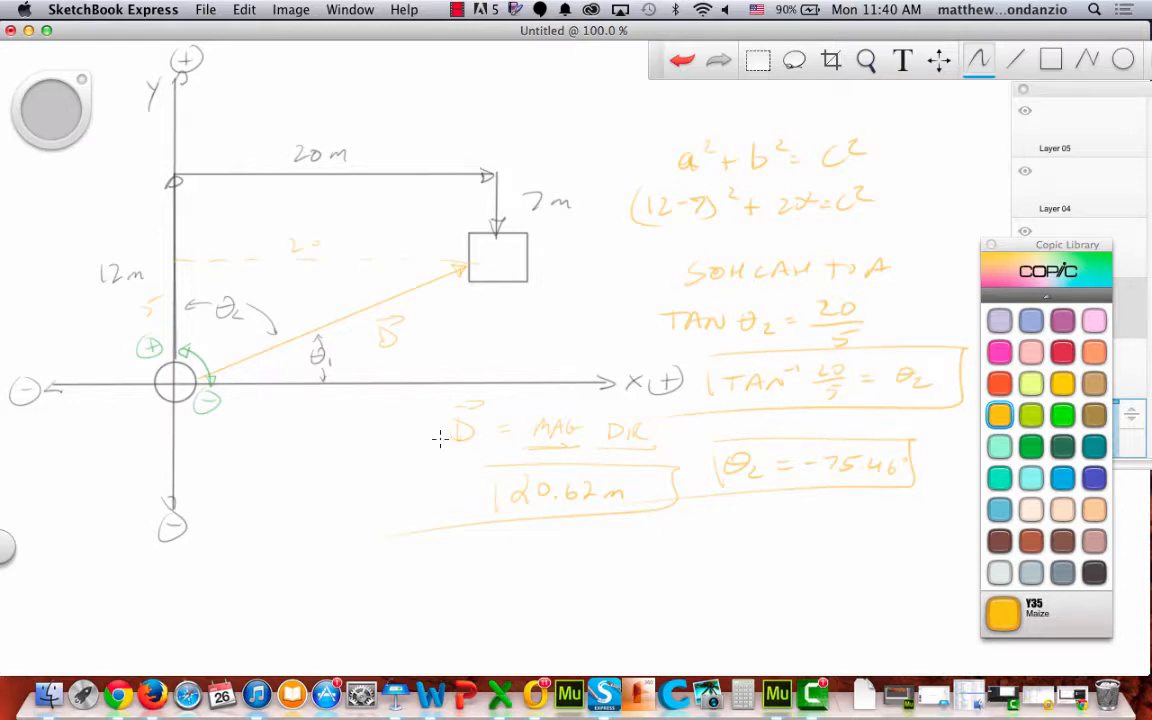
Open Calculator over the sketch
{"action": "left_click", "coordinate": [743, 693]}
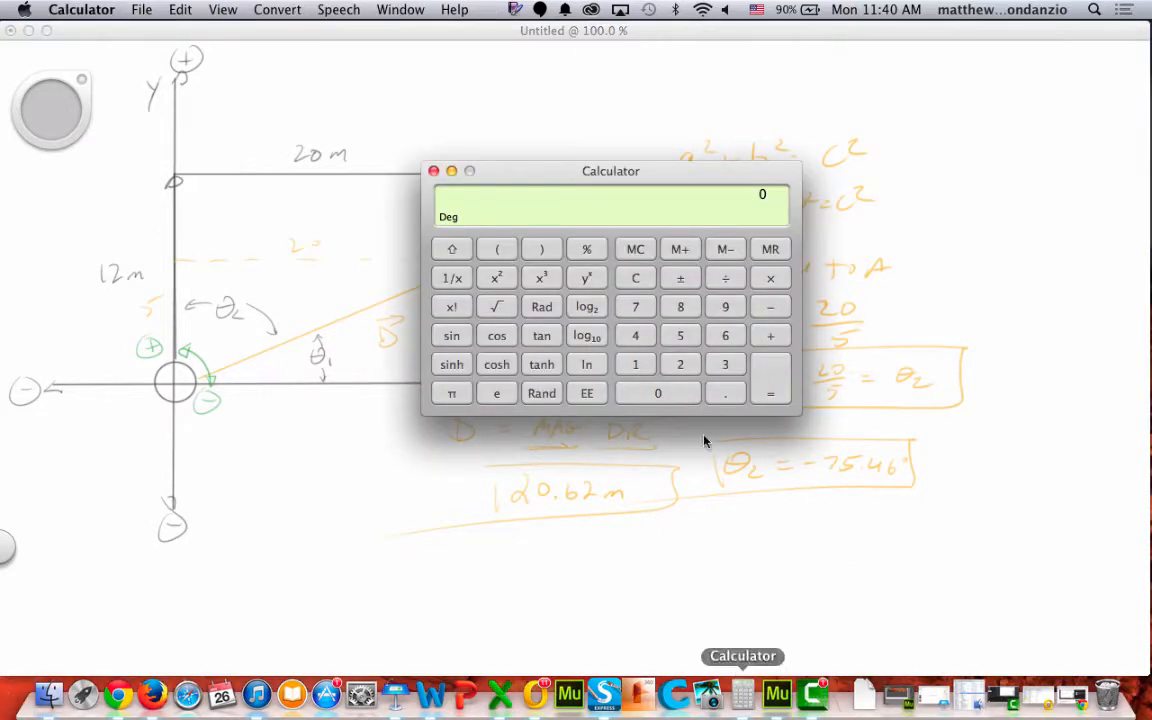
{"action": "left_click", "coordinate": [680, 364]}
{"action": "left_click", "coordinate": [658, 393]}
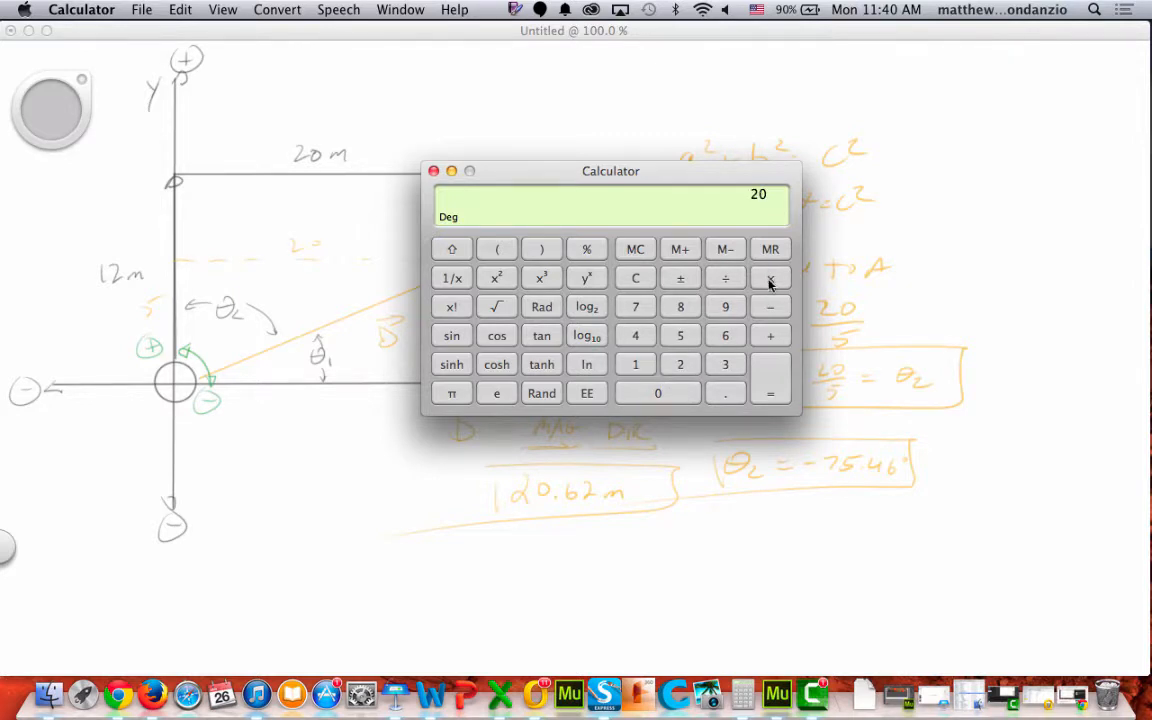
{"action": "left_click", "coordinate": [770, 280]}
{"action": "left_click", "coordinate": [680, 335]}
{"action": "left_click", "coordinate": [770, 393]}
{"action": "left_click", "coordinate": [636, 278]}
Divide 20 by 5 and calculate the inverse tangent of the quotient in degrees
{"action": "left_click", "coordinate": [678, 364]}
{"action": "left_click", "coordinate": [658, 393]}
{"action": "left_click", "coordinate": [725, 278]}
{"action": "left_click", "coordinate": [680, 335]}
{"action": "left_click", "coordinate": [773, 376]}
{"action": "left_click", "coordinate": [452, 249]}
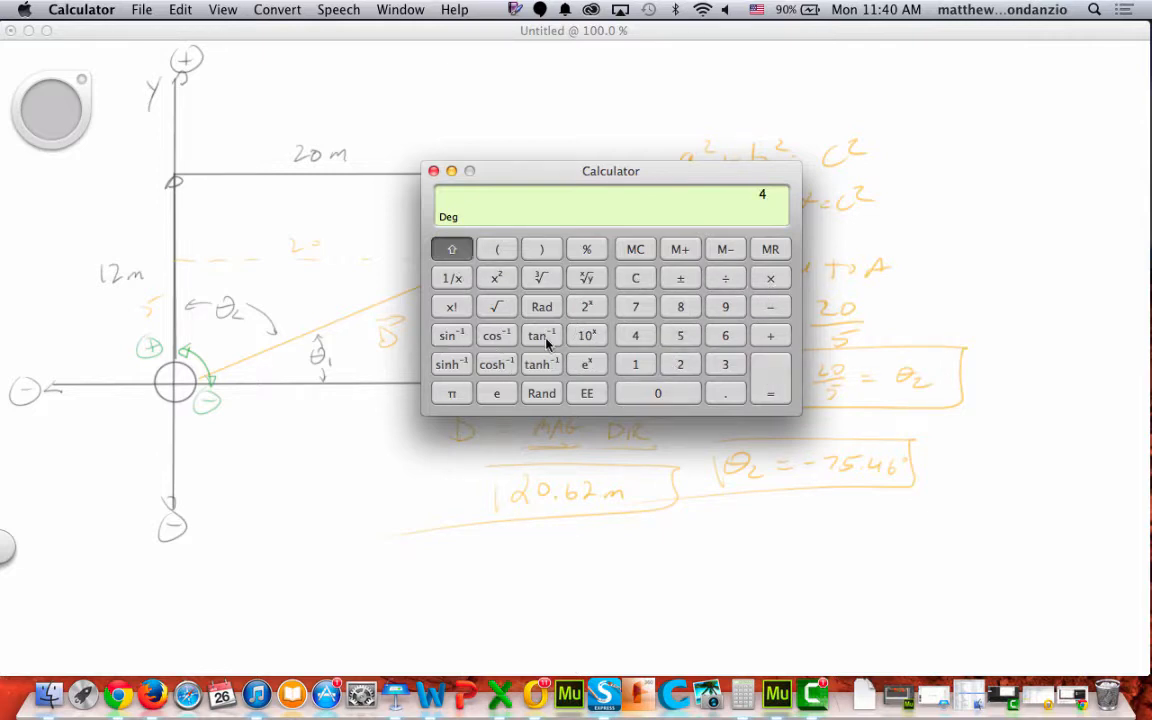
{"action": "left_click", "coordinate": [541, 337]}
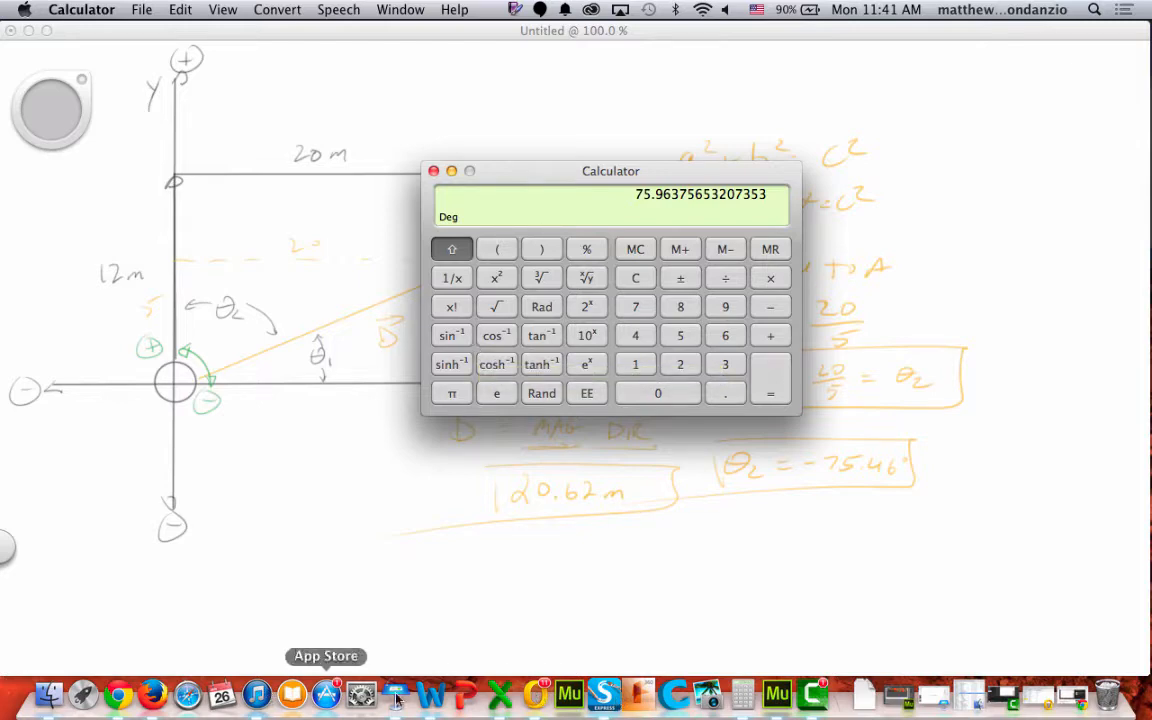
Close Calculator and minimise the Camtasia 2 window to get back to the sketch
{"action": "left_click", "coordinate": [800, 703]}
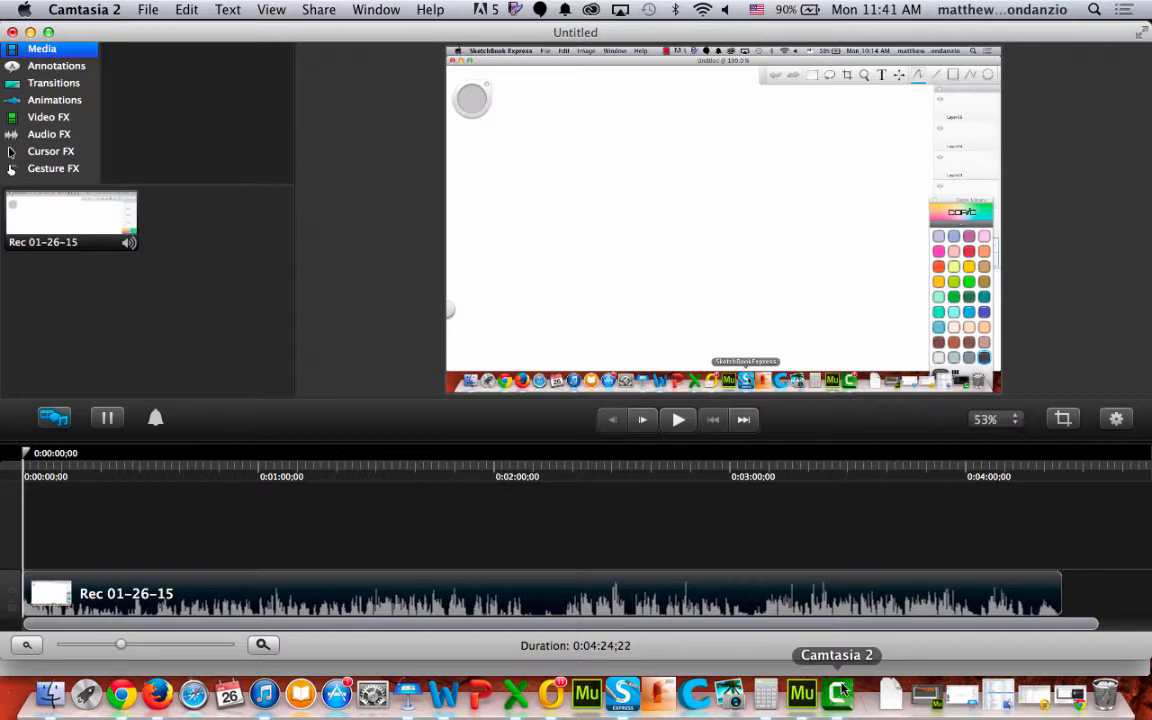
{"action": "left_click", "coordinate": [30, 32]}
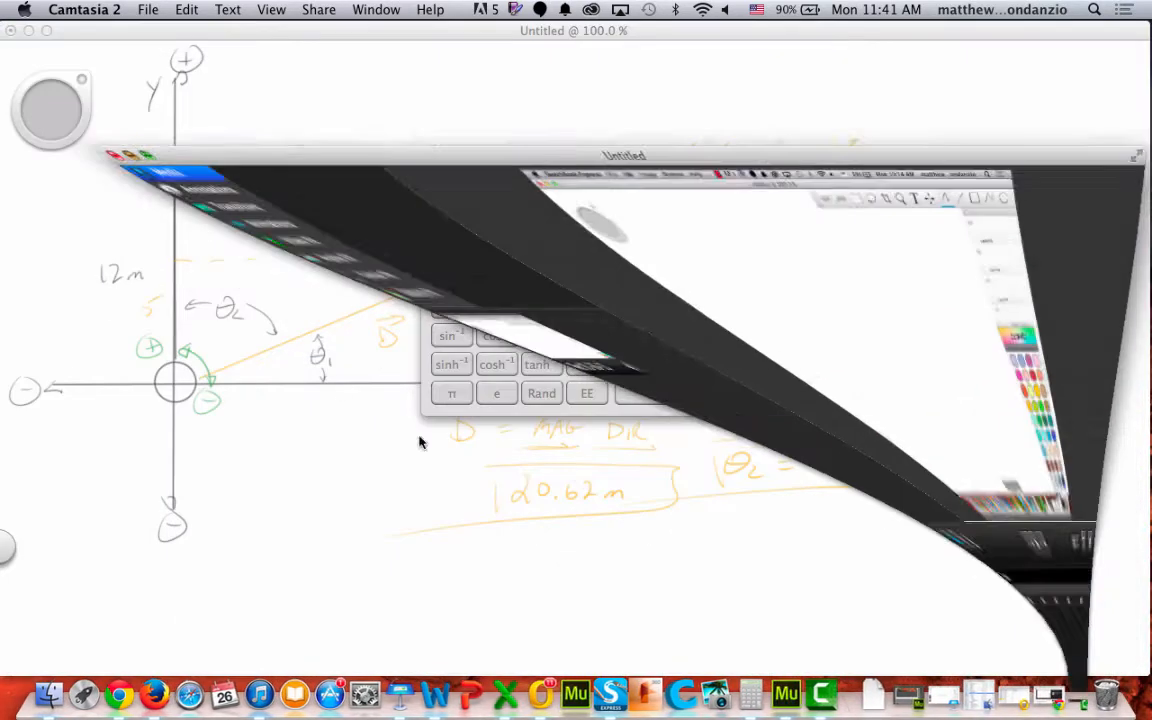
{"action": "left_click", "coordinate": [433, 171]}
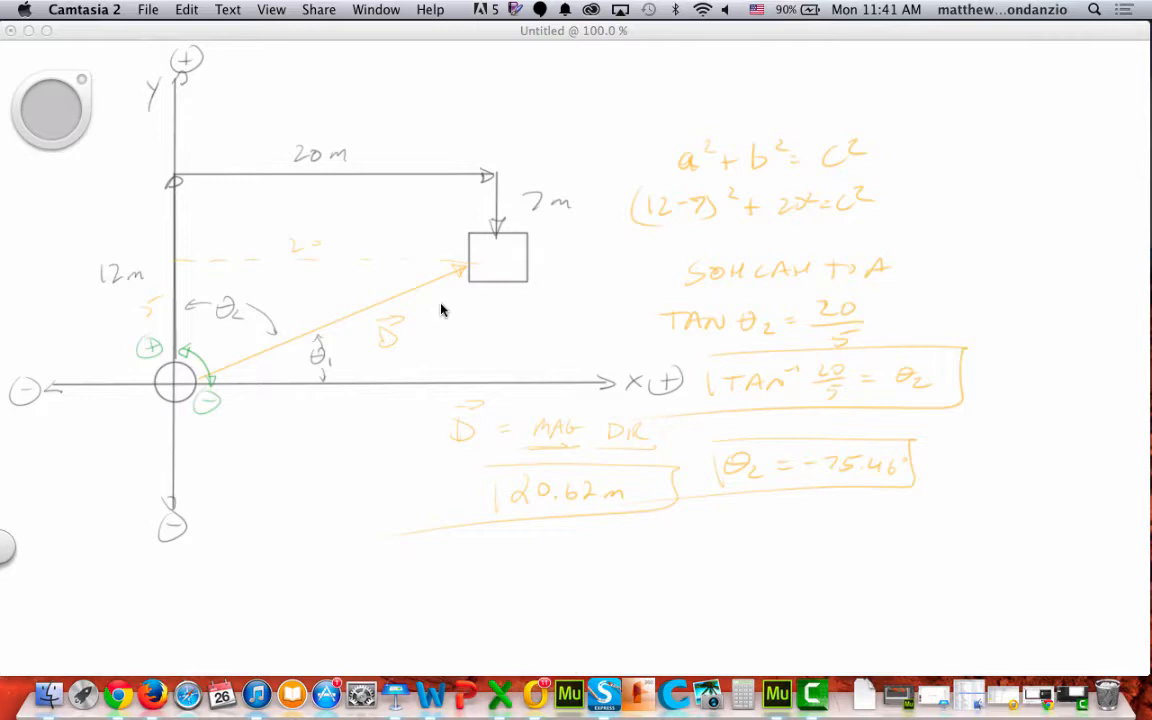
{"action": "left_click", "coordinate": [815, 693]}
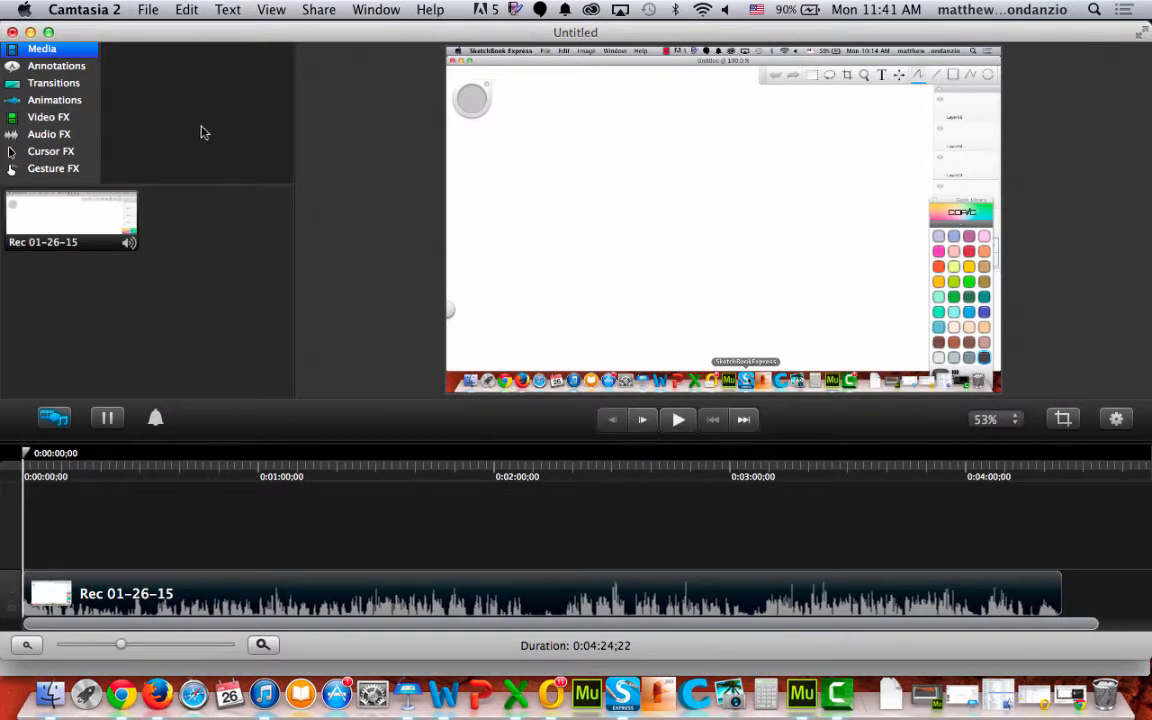
{"action": "left_click", "coordinate": [30, 32]}
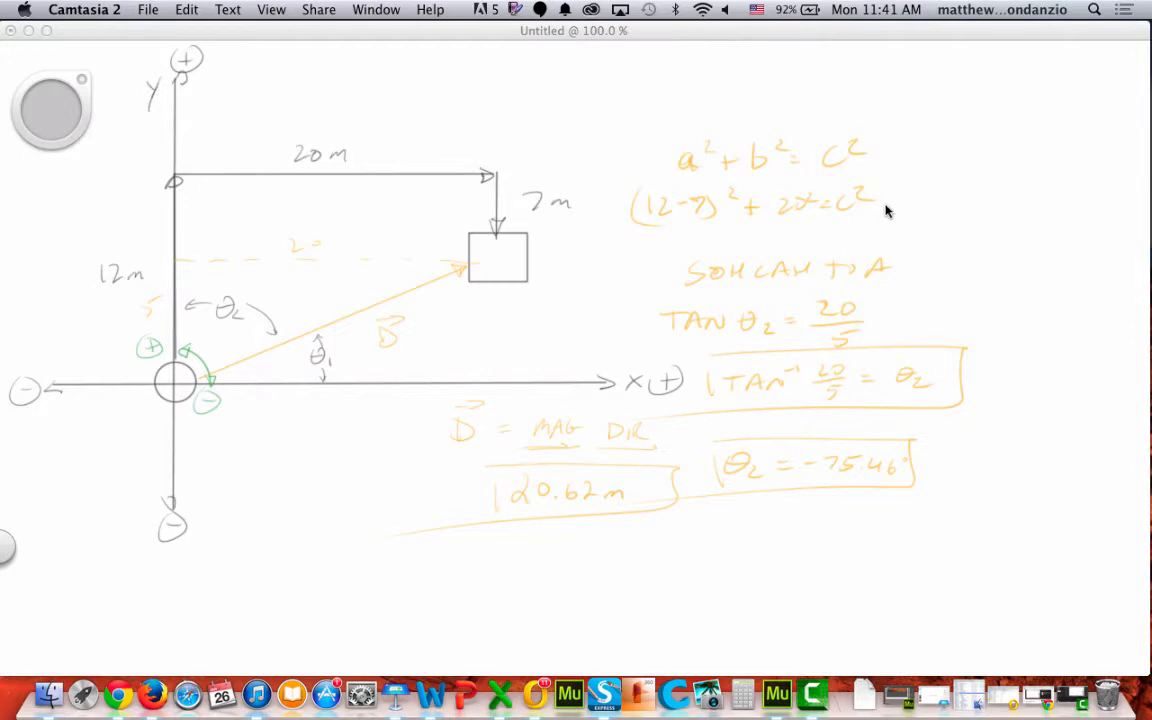
Draw a connecting arrow from the (12-7)² + 20² = c² equation to 20.62 m and frame SOH CAH TOA
{"action": "mouse_move", "coordinate": [878, 206]}
{"action": "left_mouse_down"}
{"action": "mouse_move", "coordinate": [975, 236]}
{"action": "mouse_move", "coordinate": [959, 456]}
{"action": "mouse_move", "coordinate": [603, 571]}
{"action": "mouse_move", "coordinate": [553, 548]}
{"action": "left_mouse_up"}
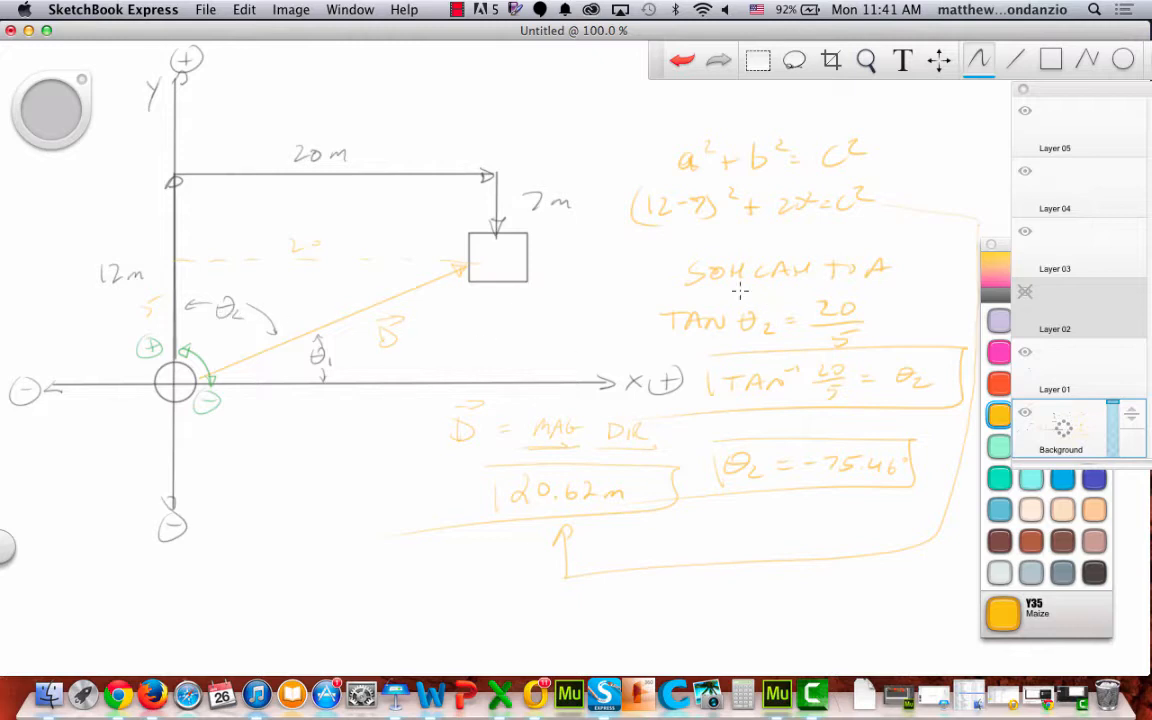
{"action": "mouse_move", "coordinate": [678, 259]}
{"action": "left_mouse_down"}
{"action": "mouse_move", "coordinate": [679, 286]}
{"action": "mouse_move", "coordinate": [903, 288]}
{"action": "mouse_move", "coordinate": [766, 249]}
{"action": "mouse_move", "coordinate": [649, 253]}
{"action": "left_mouse_up"}
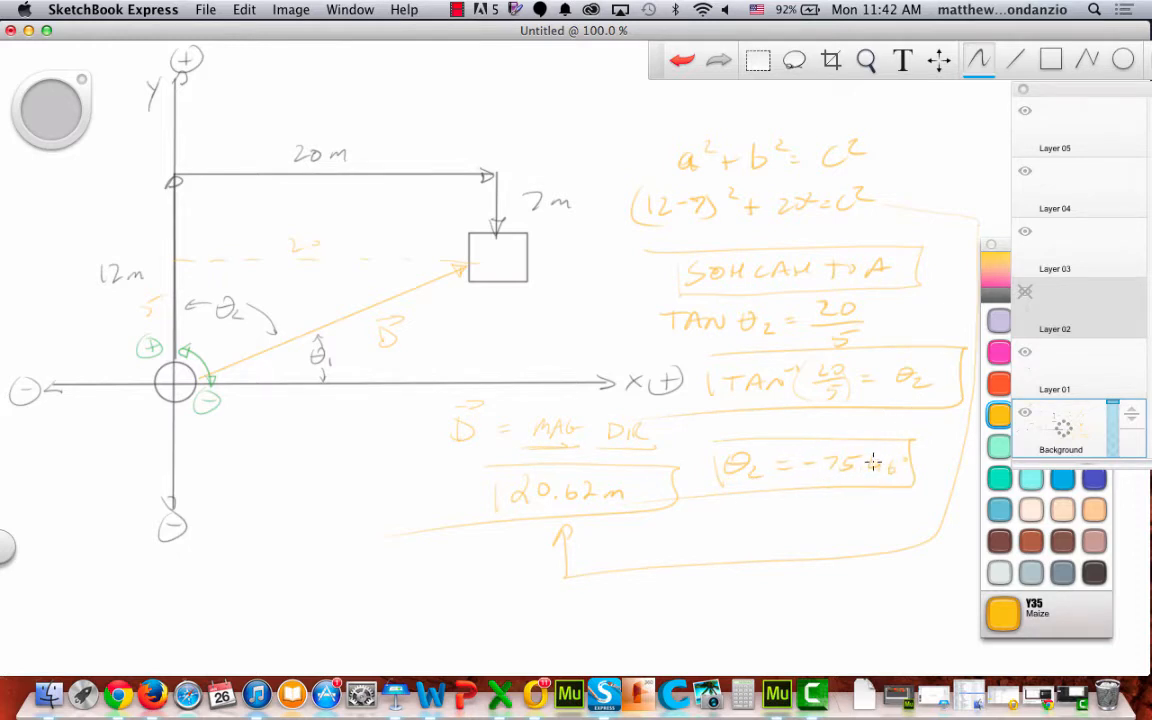
Correct the handwritten θ₂ result to -75.96° by redrawing the first decimal as a 9
{"action": "left_click_drag", "start_coordinate": [880, 459], "coordinate": [880, 470]}
Open Calculator again and recompute the inverse tangent of 20 divided by 5 in degrees
{"action": "left_click", "coordinate": [742, 692]}
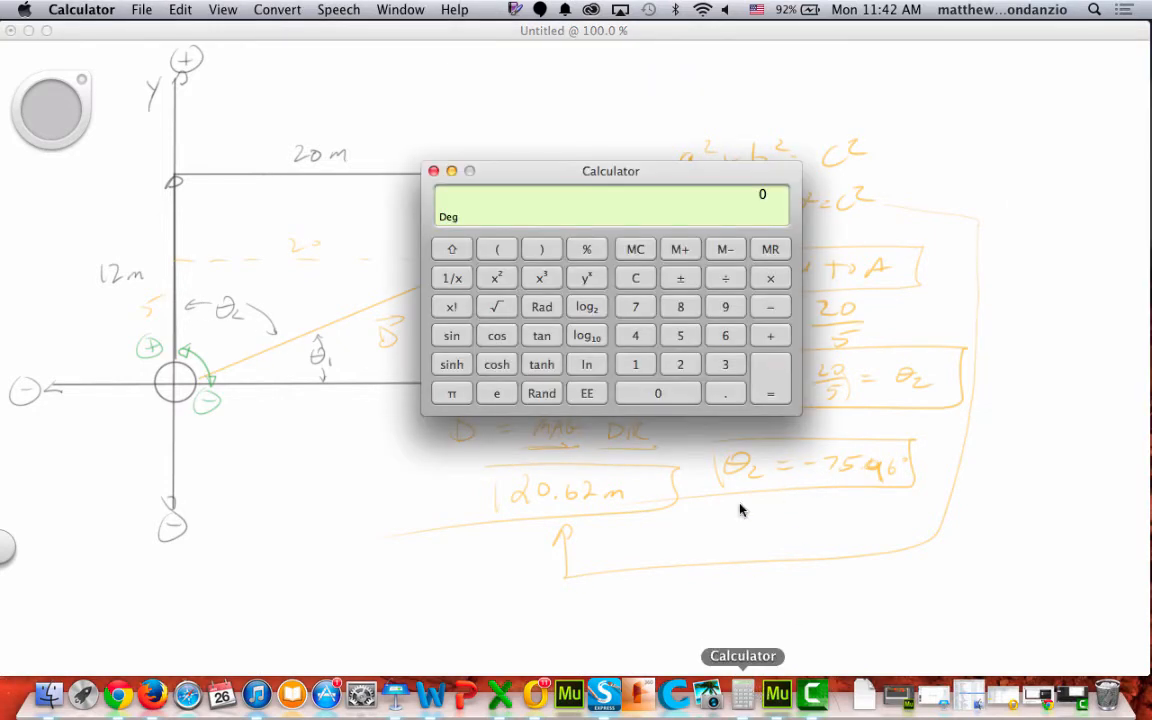
{"action": "left_click", "coordinate": [680, 364]}
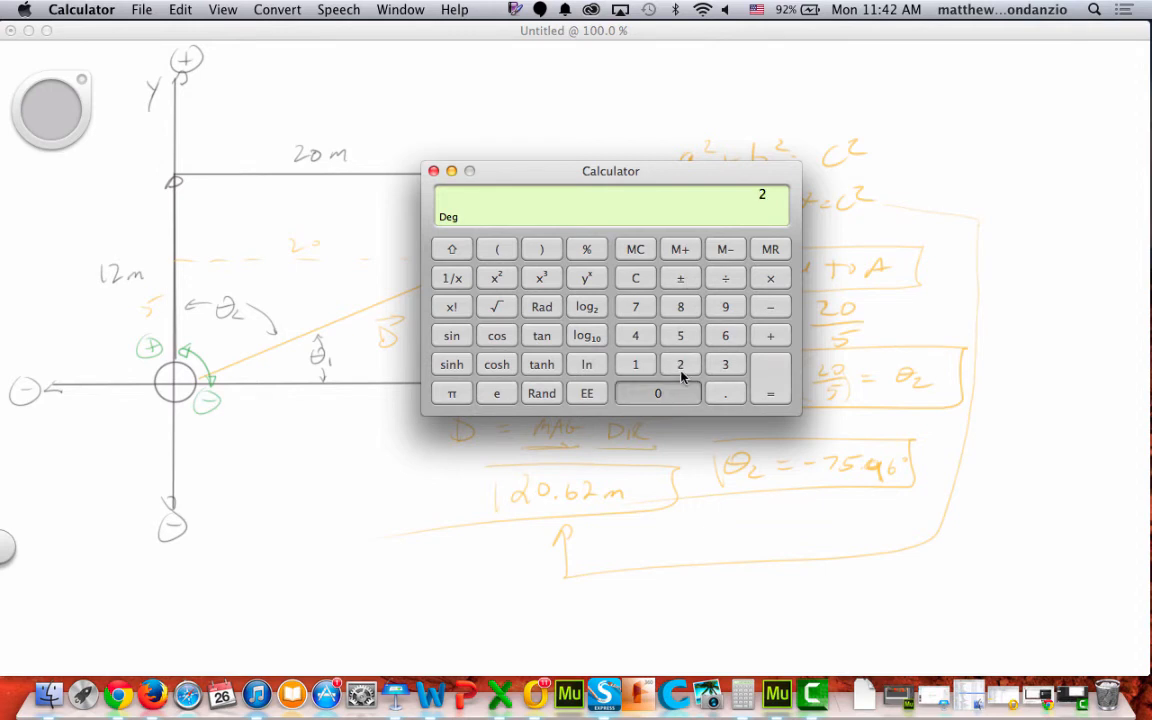
{"action": "left_click", "coordinate": [658, 393]}
{"action": "left_click", "coordinate": [725, 278]}
{"action": "left_click", "coordinate": [680, 335]}
{"action": "left_click", "coordinate": [768, 384]}
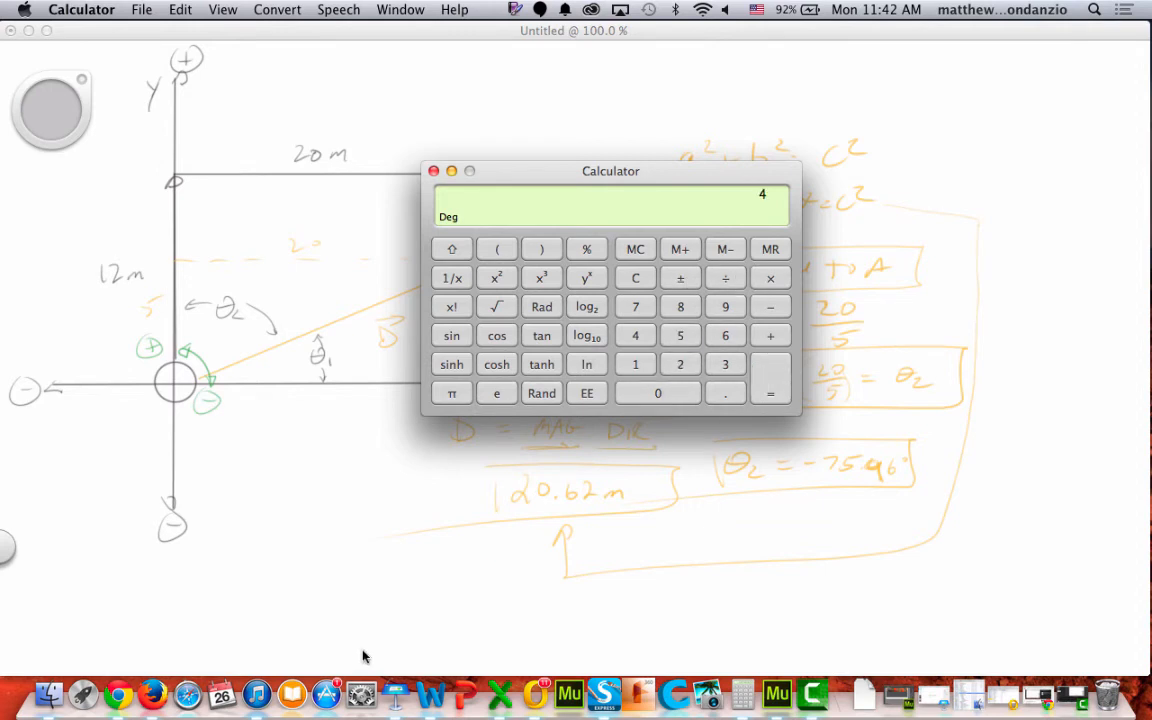
{"action": "left_click", "coordinate": [452, 249]}
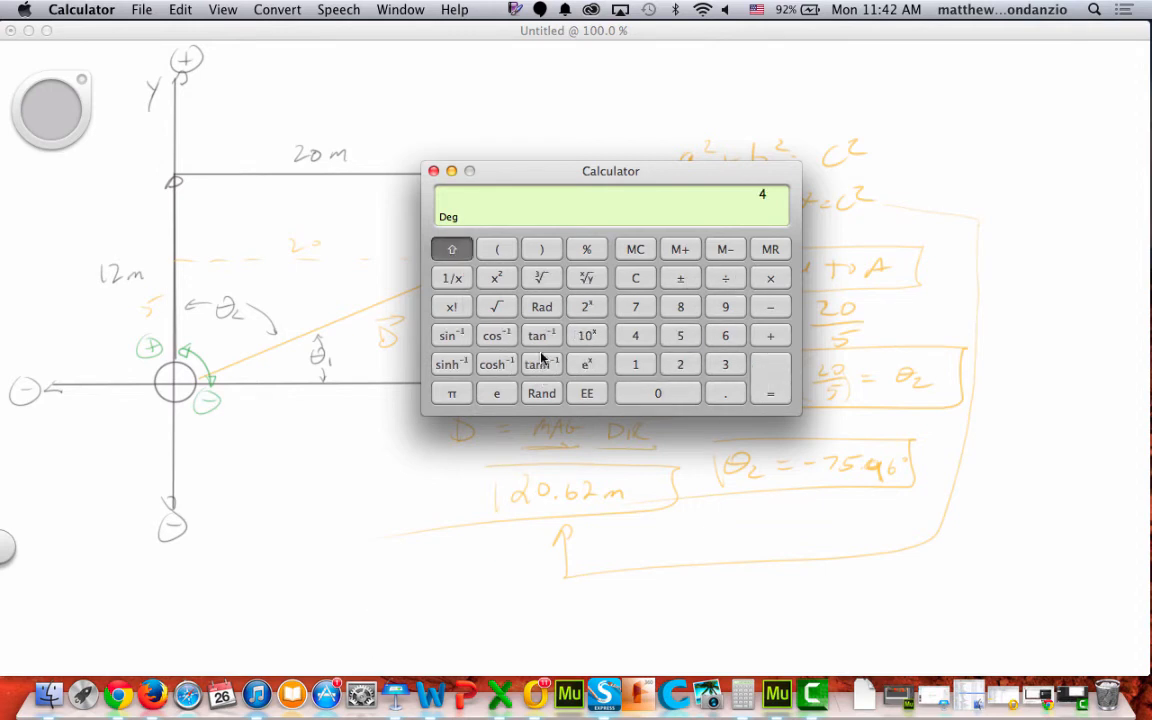
{"action": "left_click", "coordinate": [541, 335]}
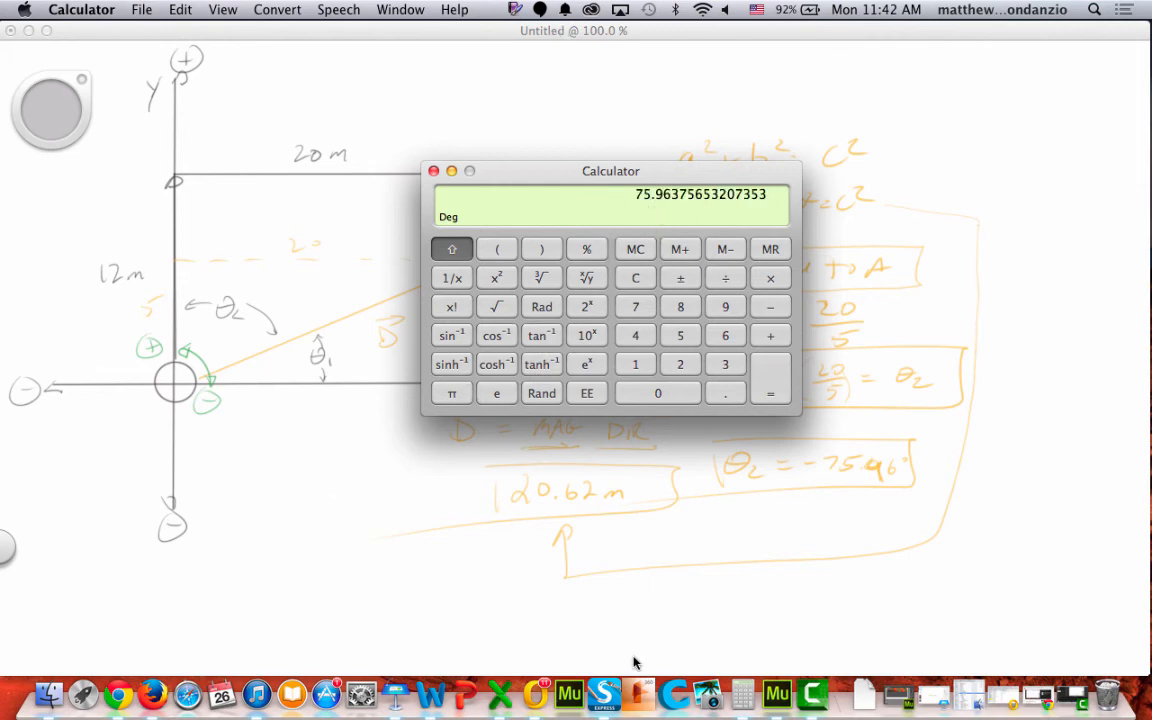
Switch to Camtasia 2
{"action": "left_click", "coordinate": [815, 693]}
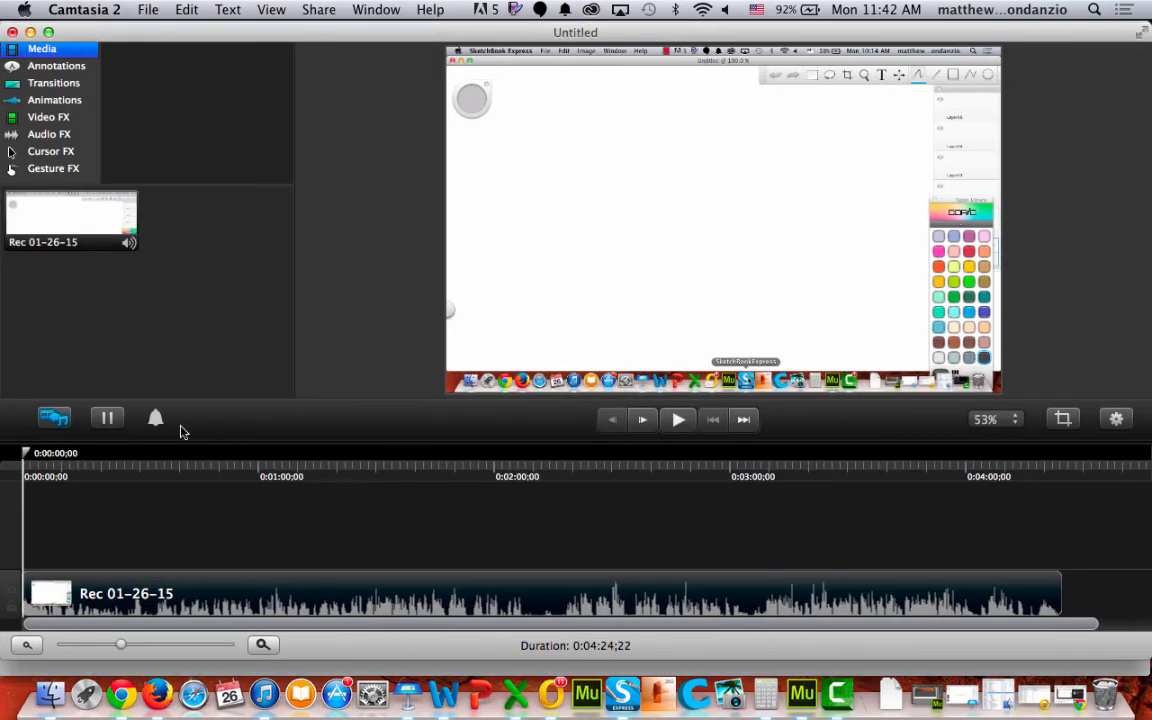